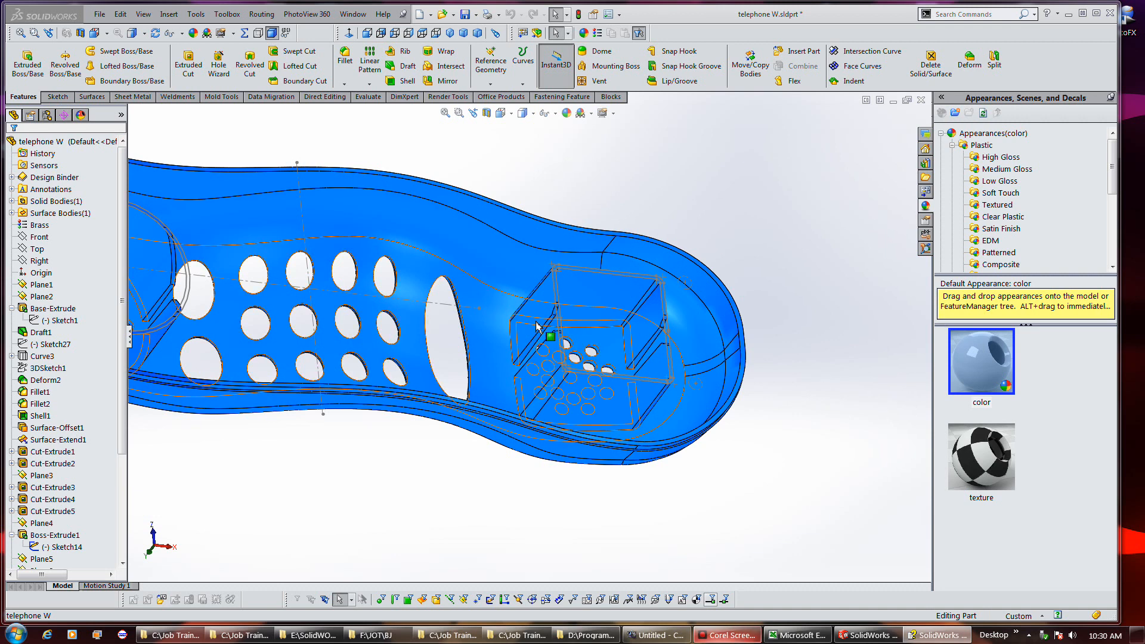
Step: Examine the inside of the handset shell around the rectangular compartment from several angles
middle_click(557, 297)
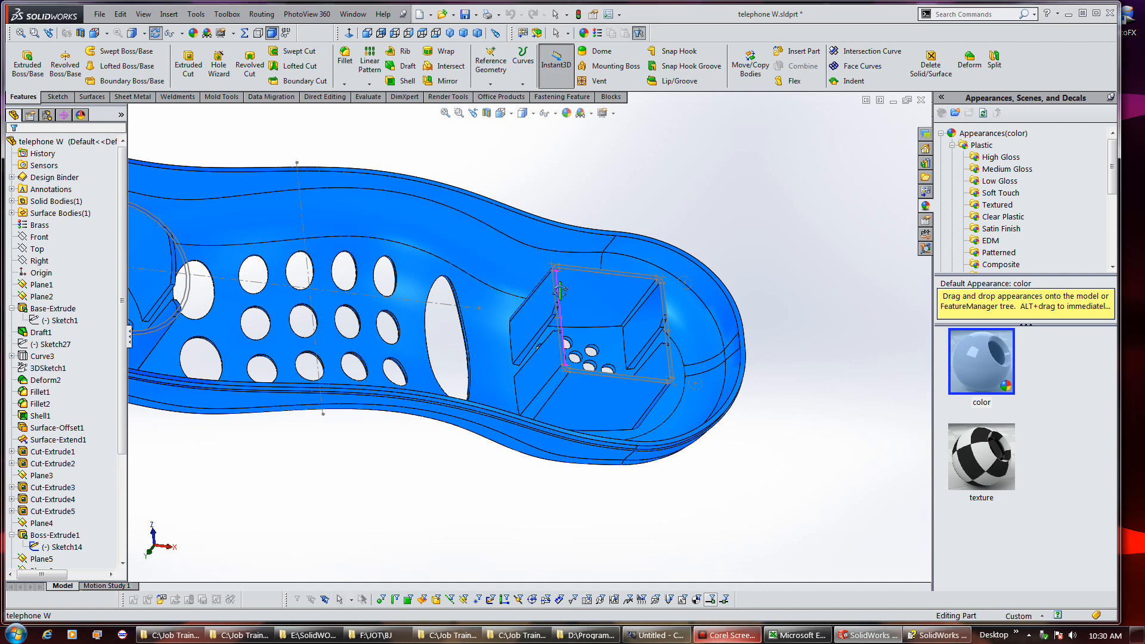
middle_drag(560, 290, 559, 297)
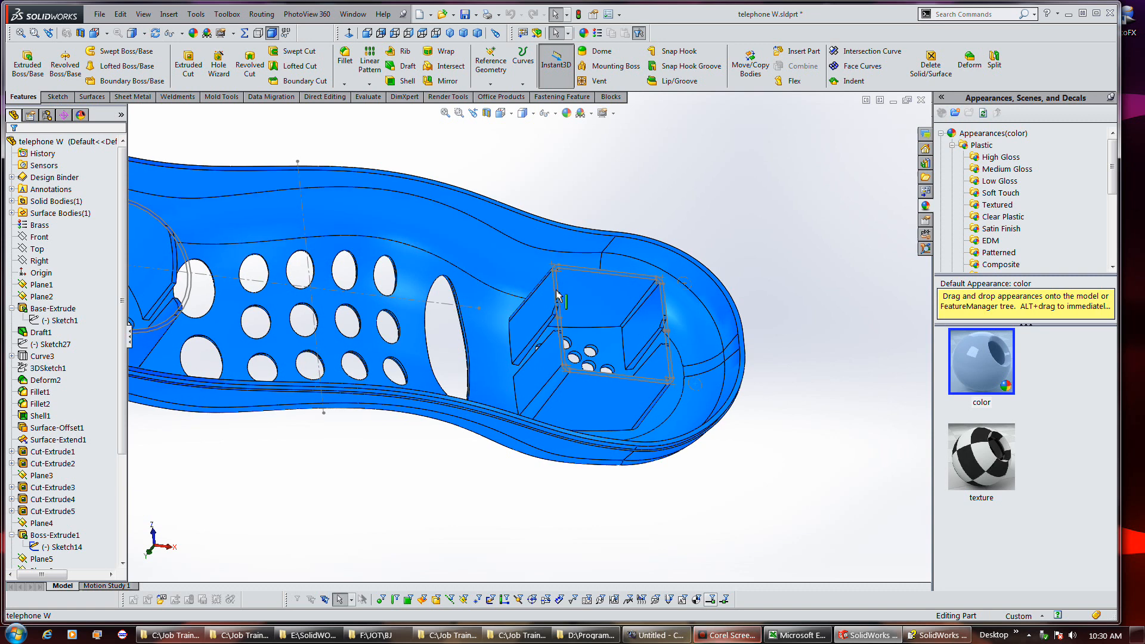
middle_click(554, 291)
middle_drag(554, 291, 445, 276)
key(Escape)
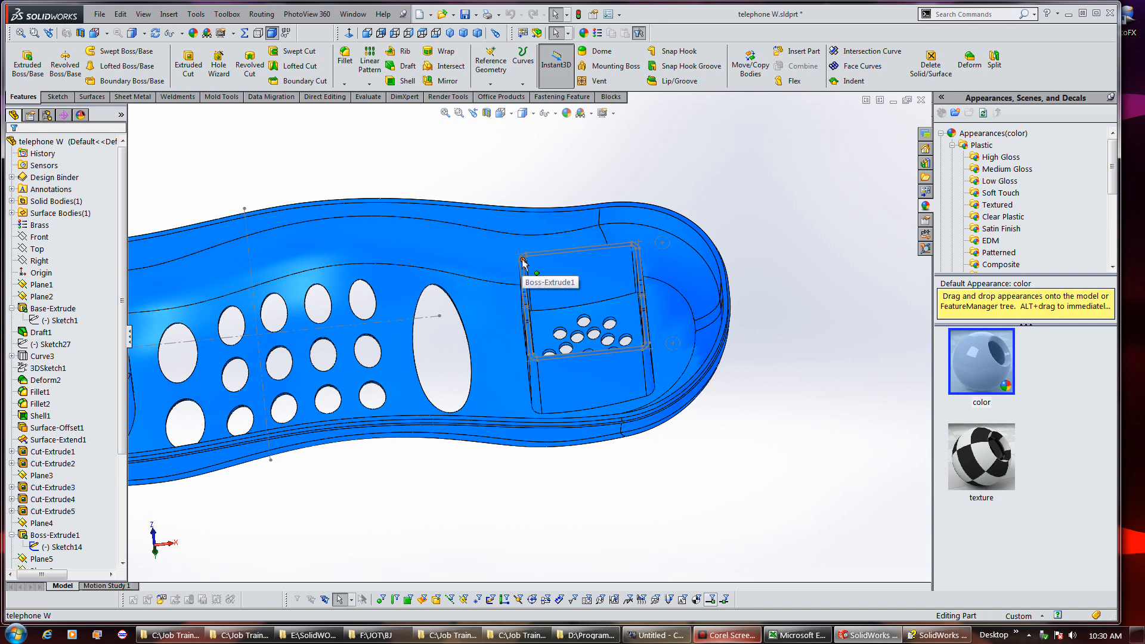
middle_click(523, 261)
middle_drag(330, 291, 437, 270)
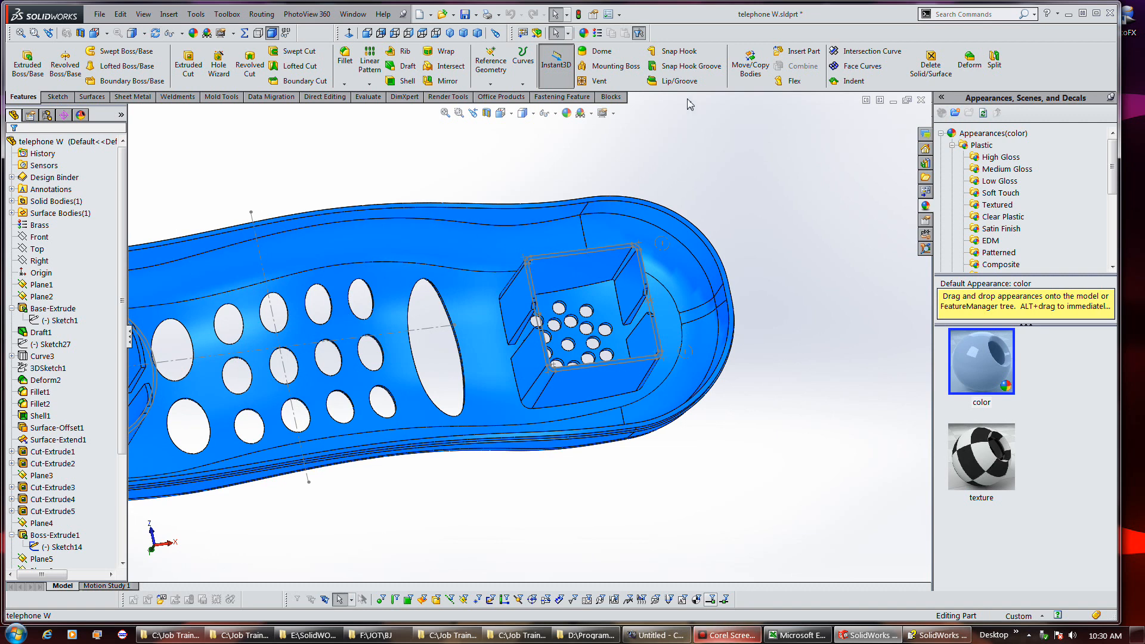
click(621, 73)
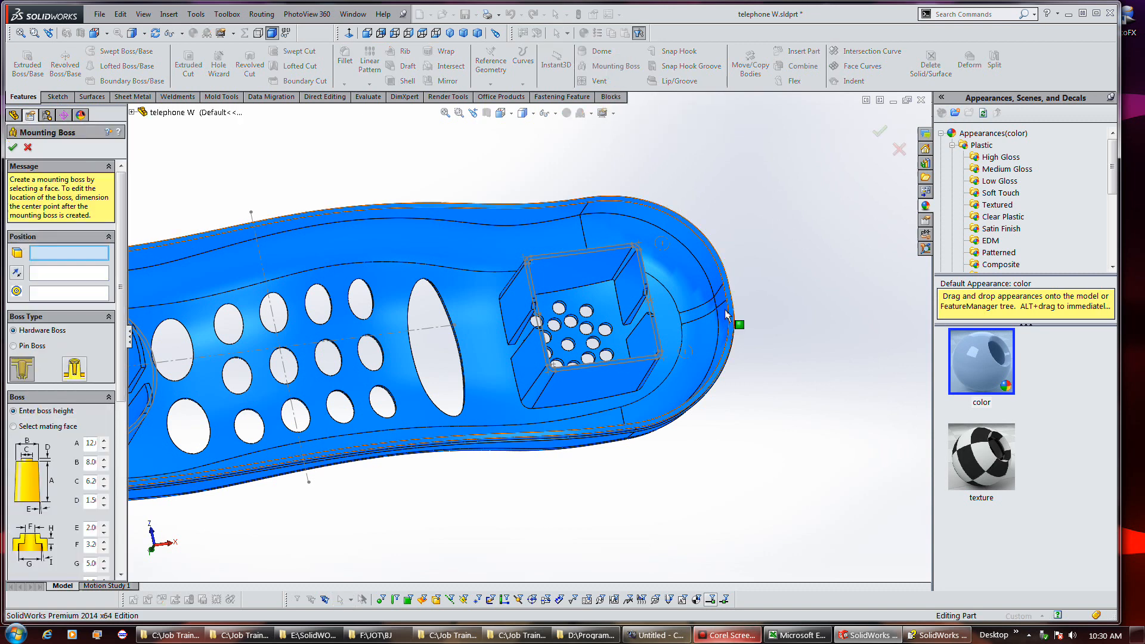
click(702, 342)
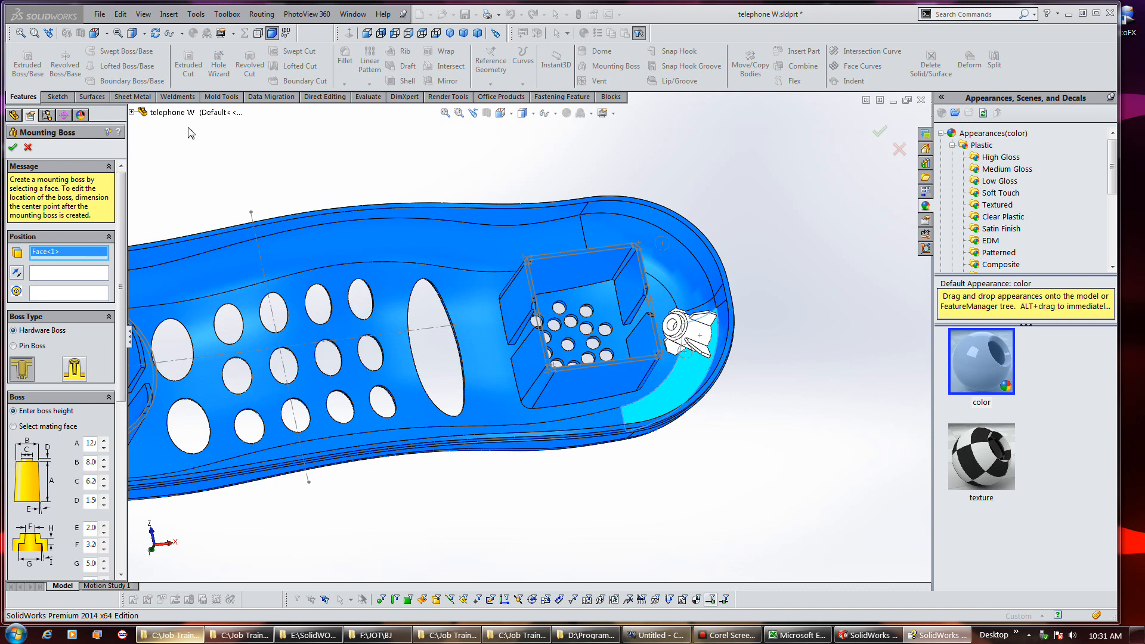
click(28, 147)
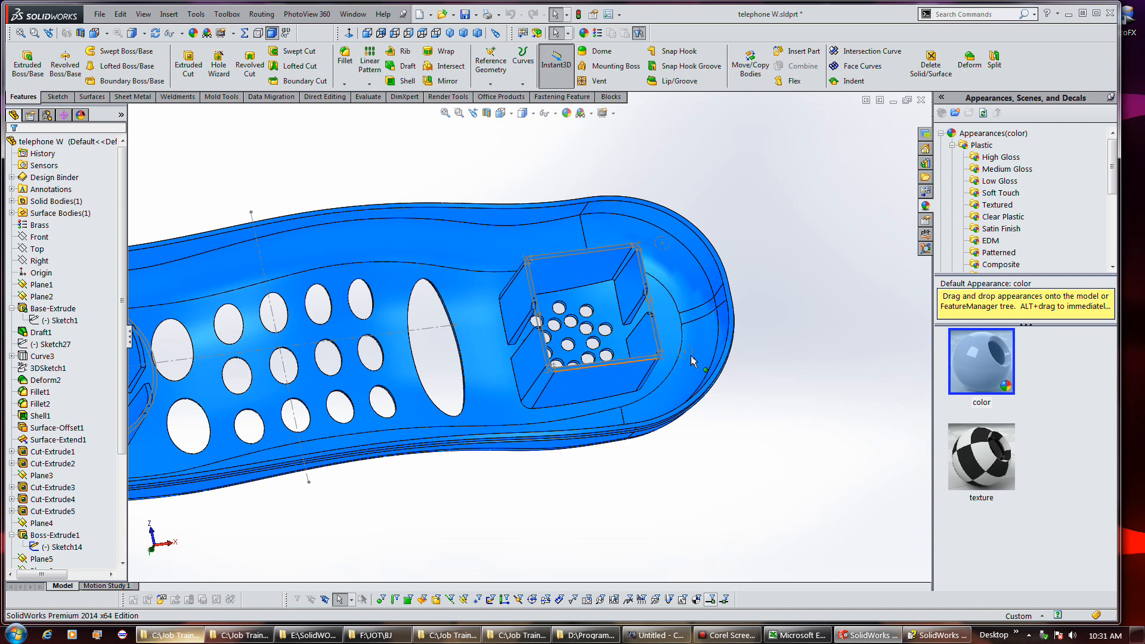
Step: Start a mounting boss on the curved inner face beside the rectangular compartment and centre it on the nearby sketched circle
middle_drag(817, 409, 816, 363)
scroll(683, 339, down, 3)
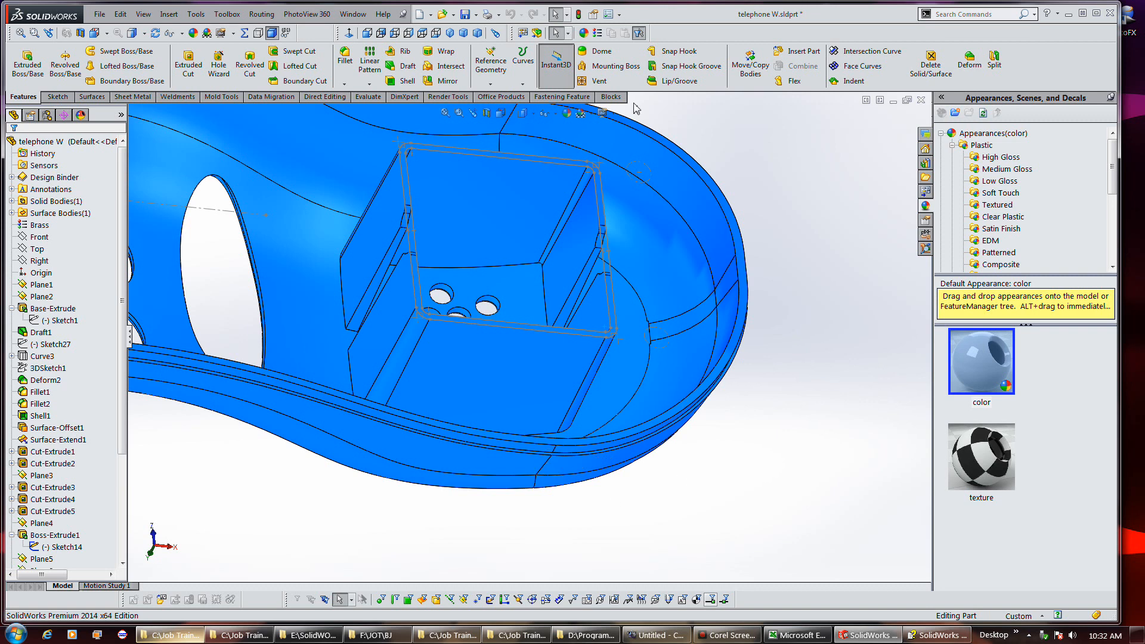
click(624, 75)
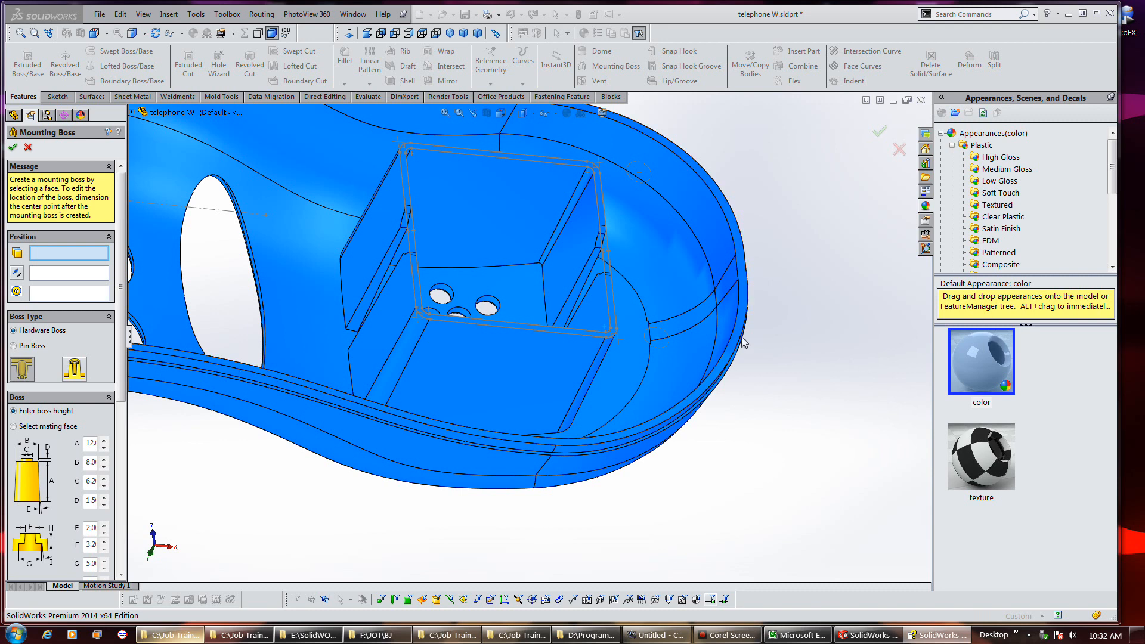
click(695, 349)
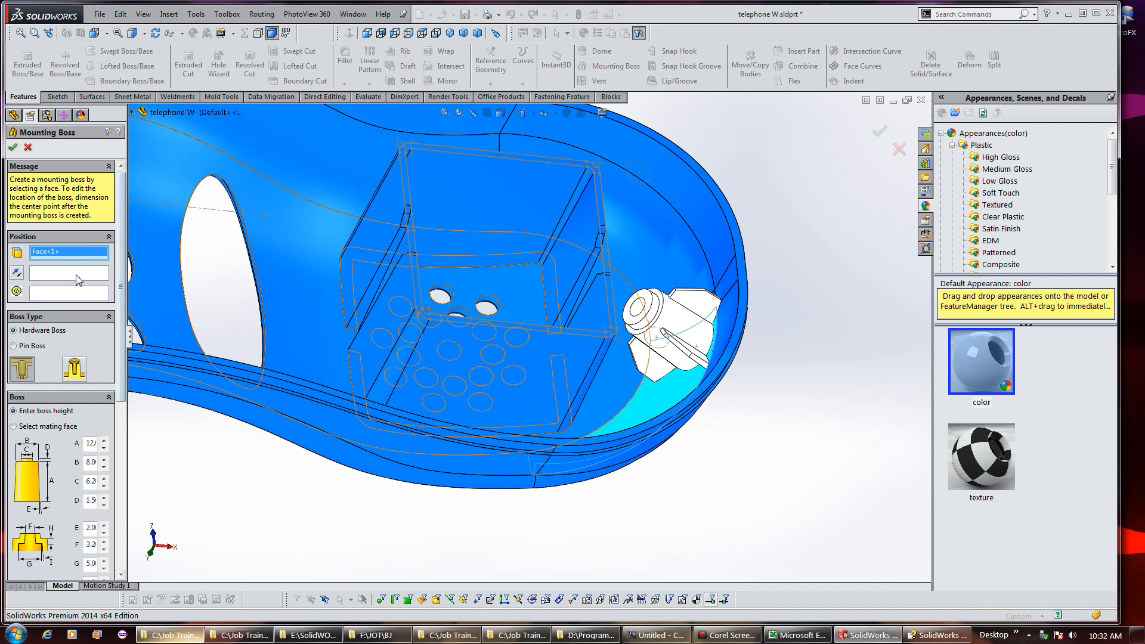
click(55, 296)
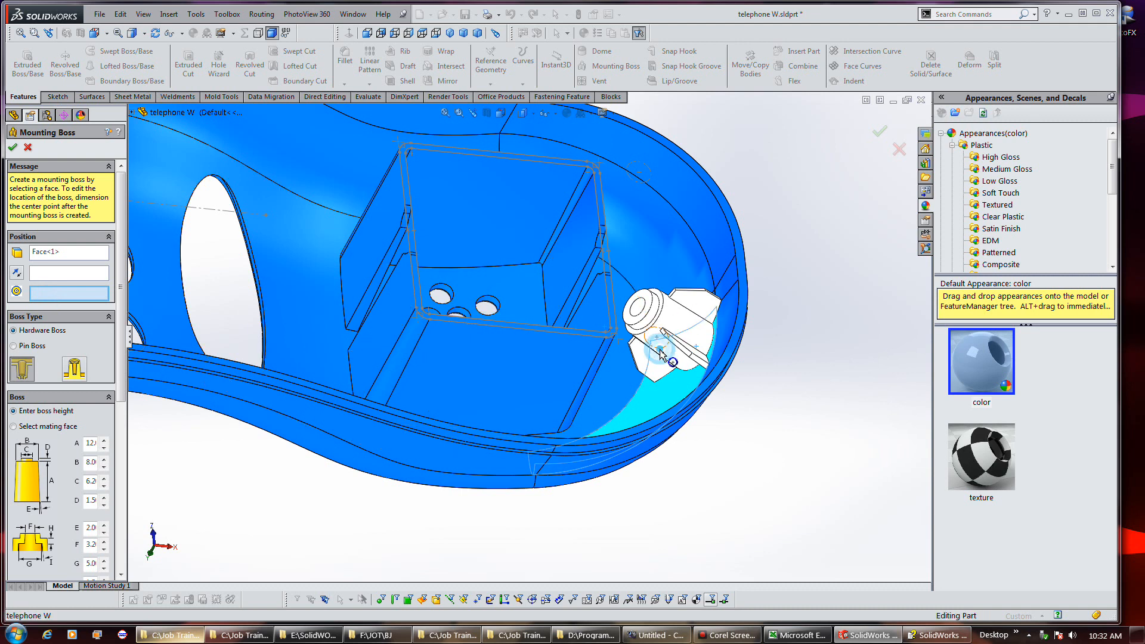
click(661, 354)
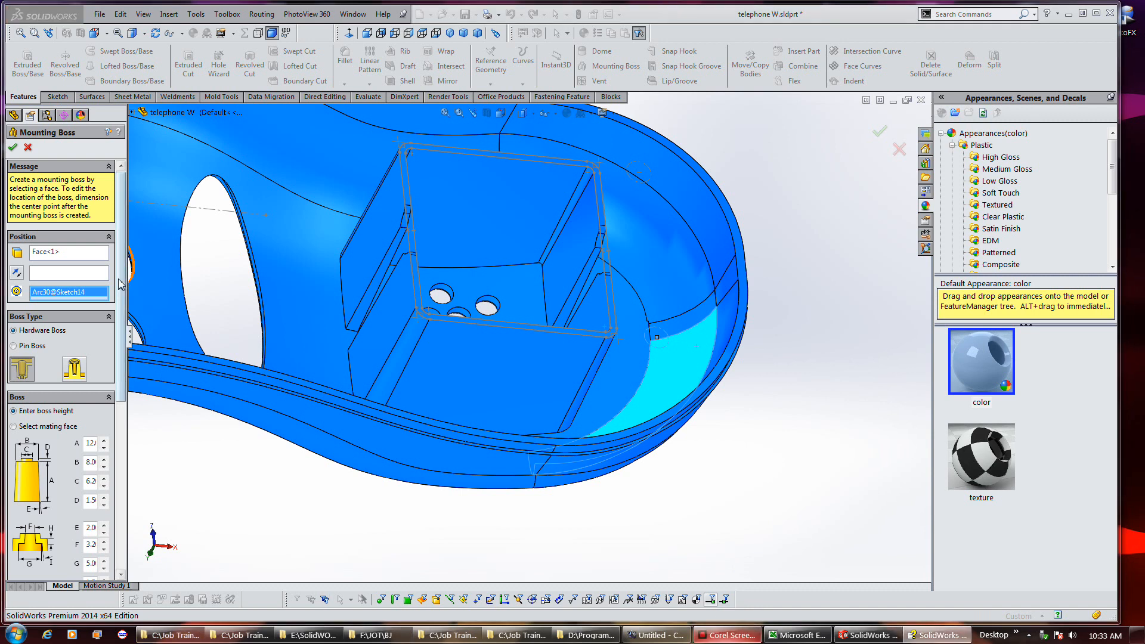
Step: Define the mounting boss direction with the flat rim face of the rectangular compartment
click(91, 279)
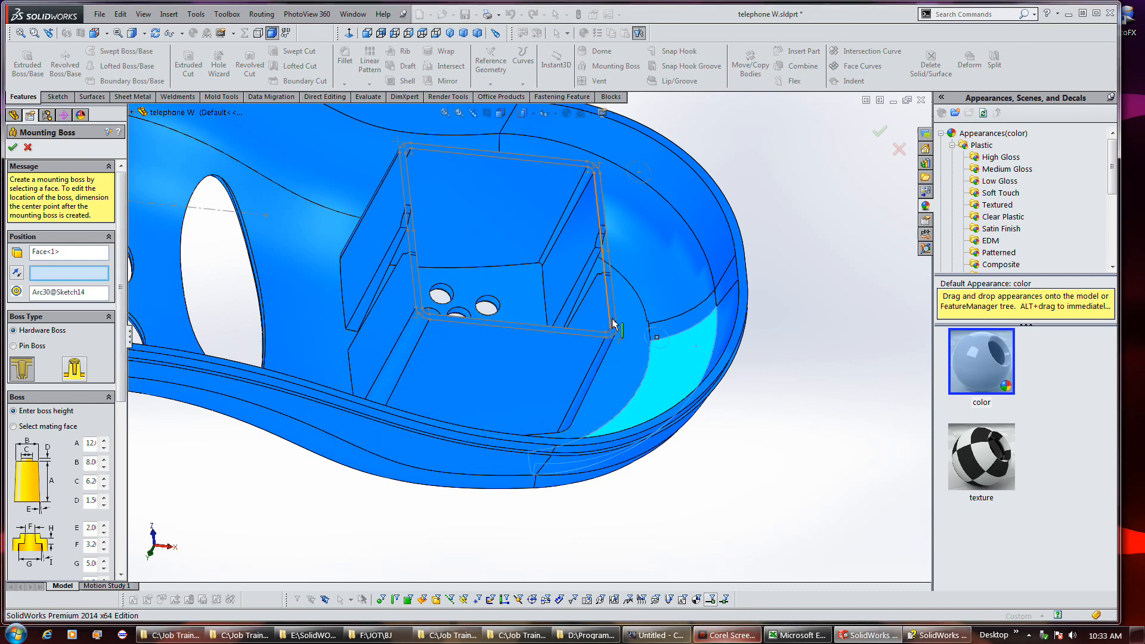
scroll(617, 324, down, 3)
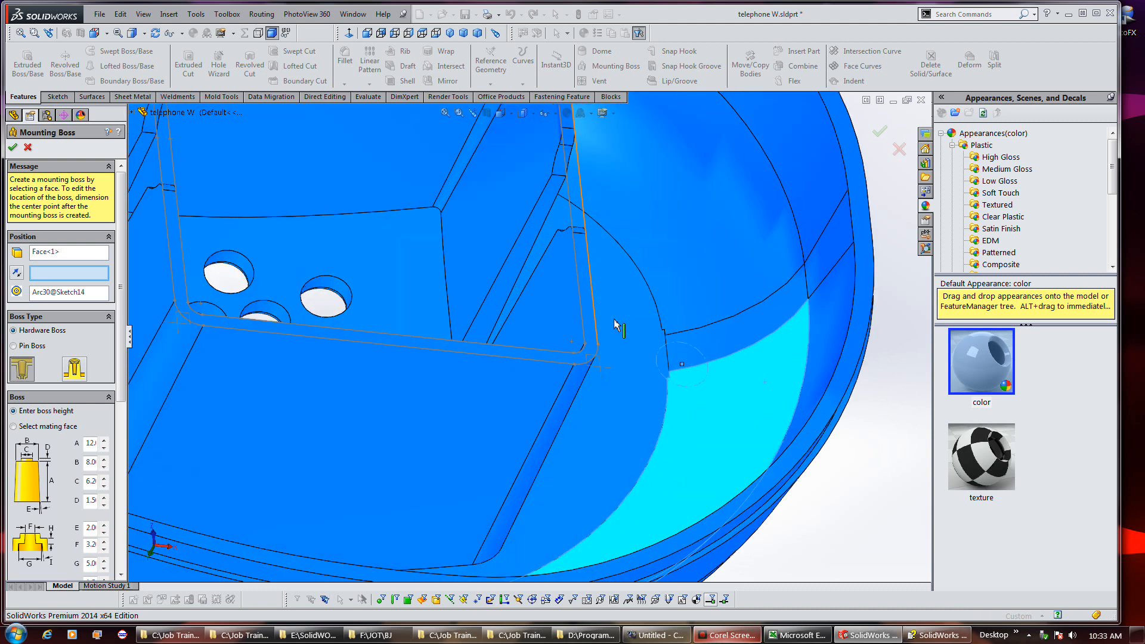
click(590, 346)
scroll(667, 271, up, 3)
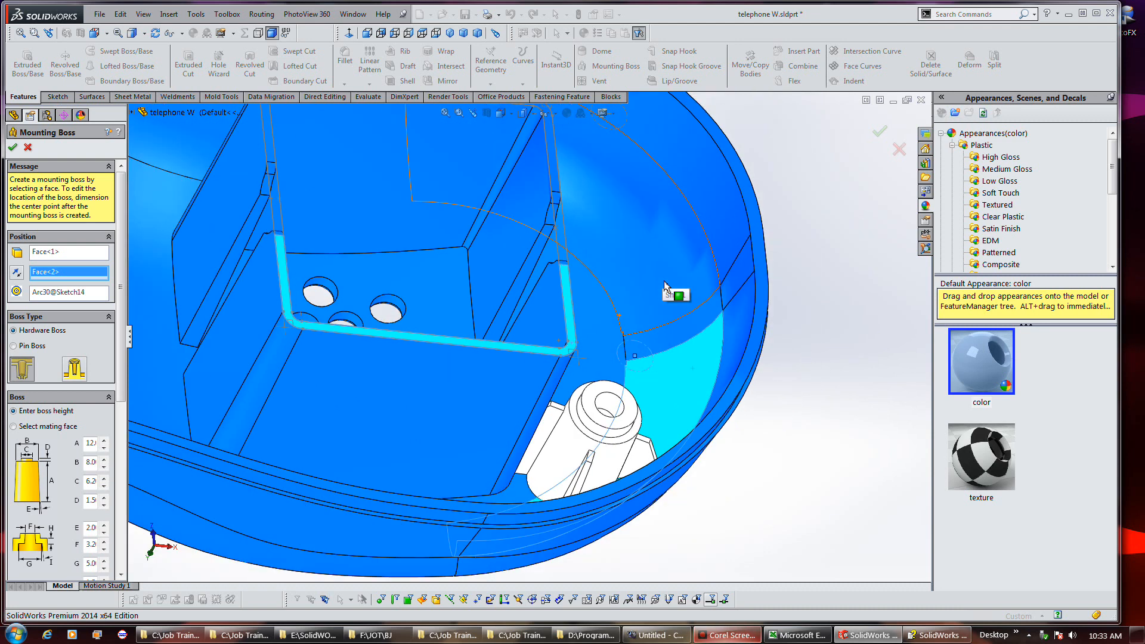
scroll(667, 287, up, 1)
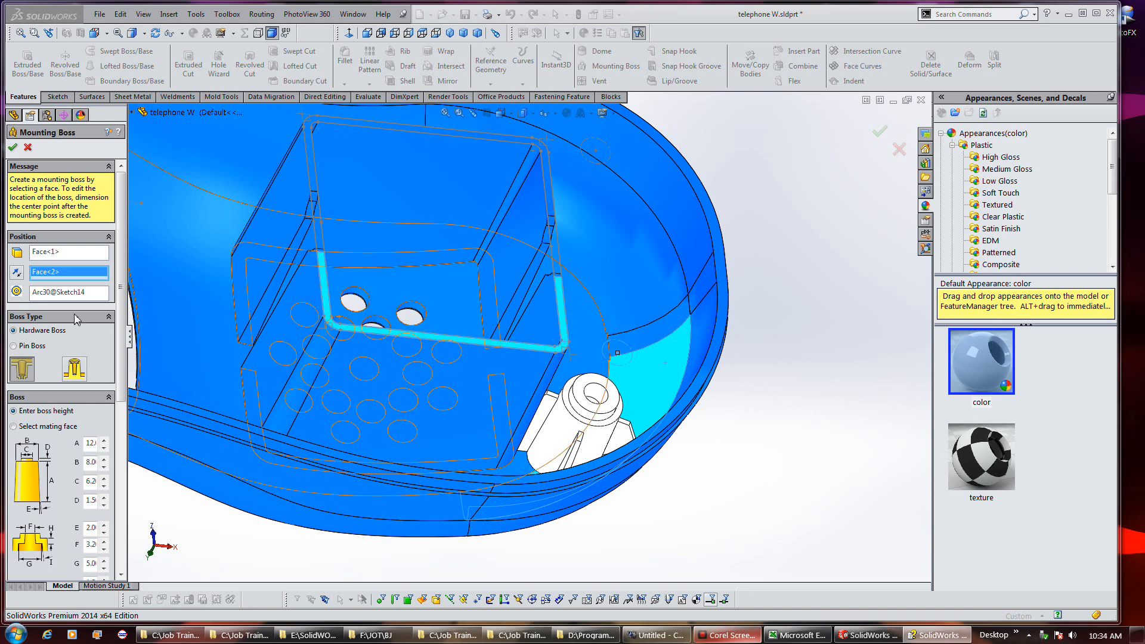
Step: Change the boss to a Pin Boss with a hole and set its diameter to 5 mm
click(24, 348)
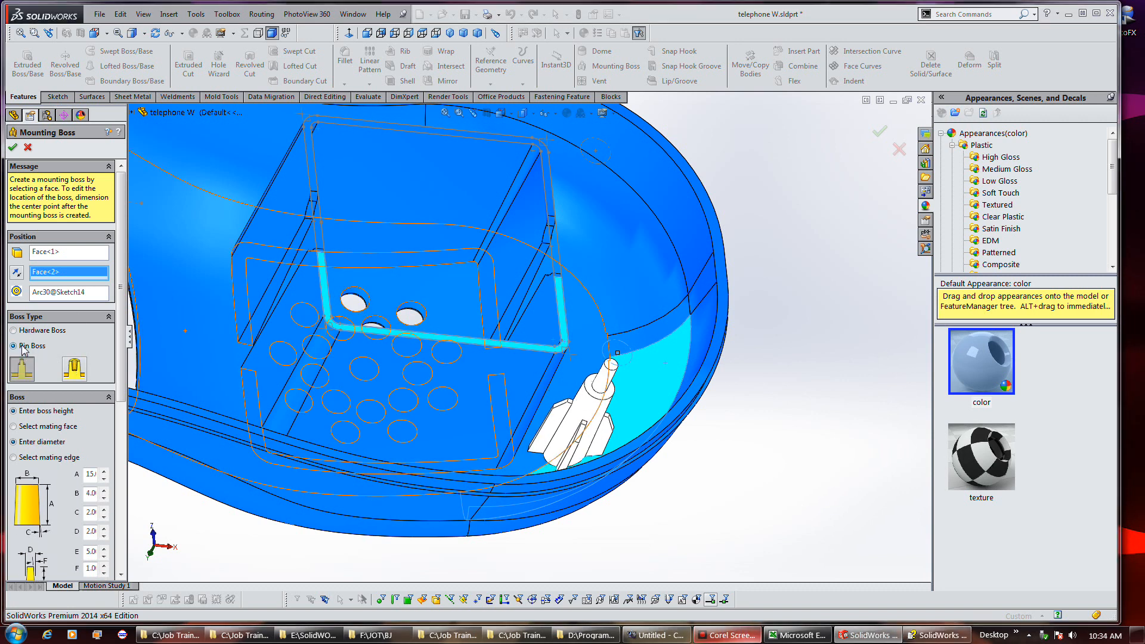
click(73, 368)
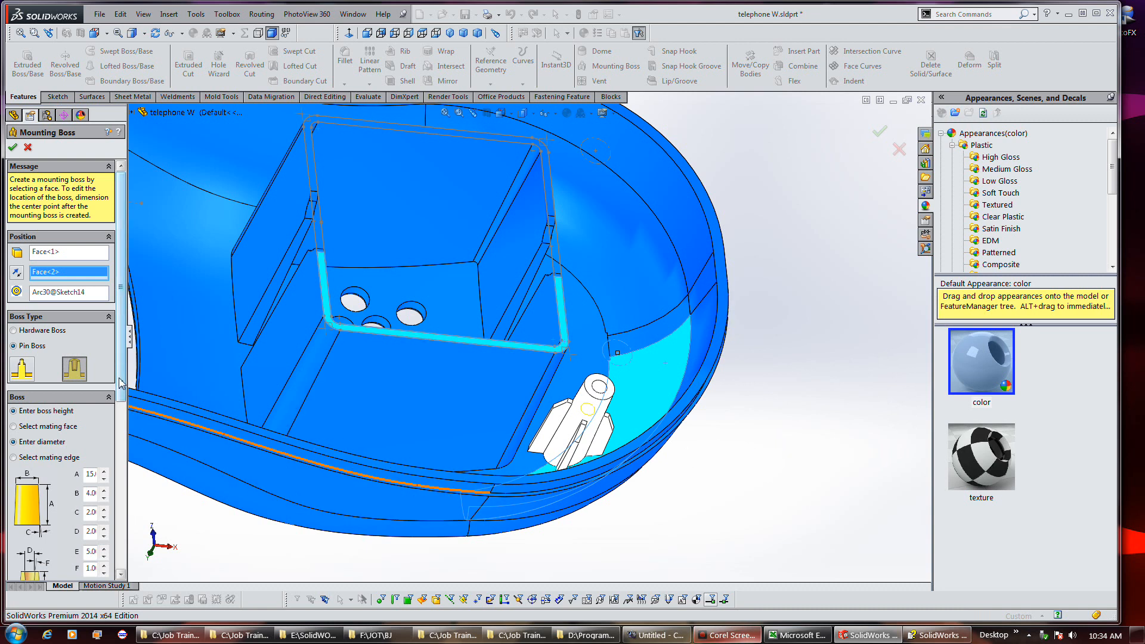
drag(119, 379, 136, 450)
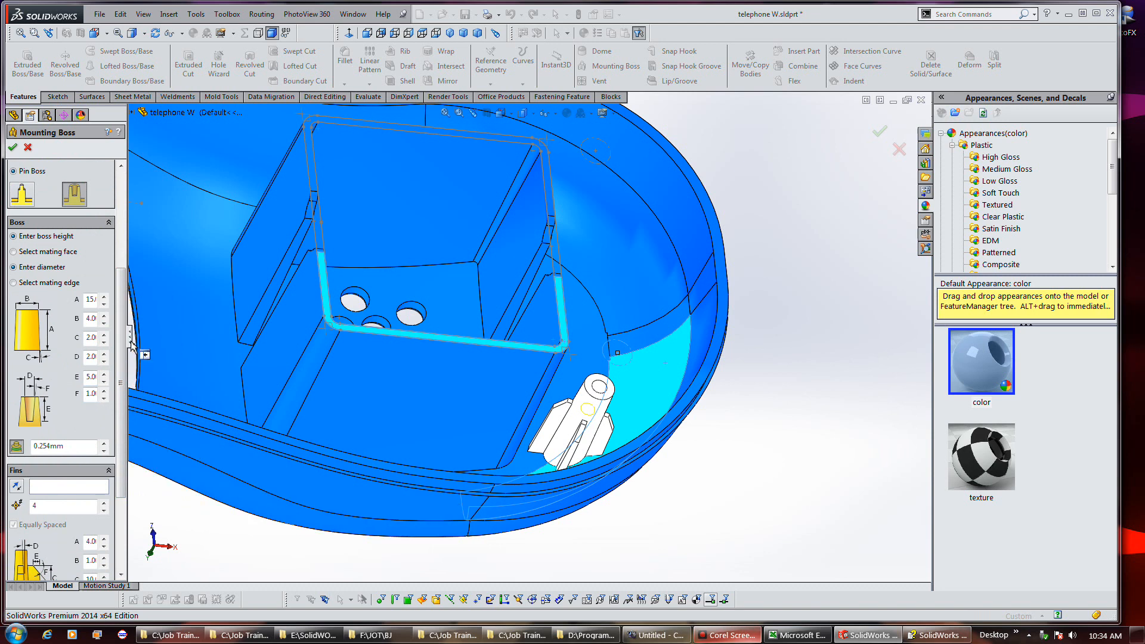
drag(130, 339, 149, 339)
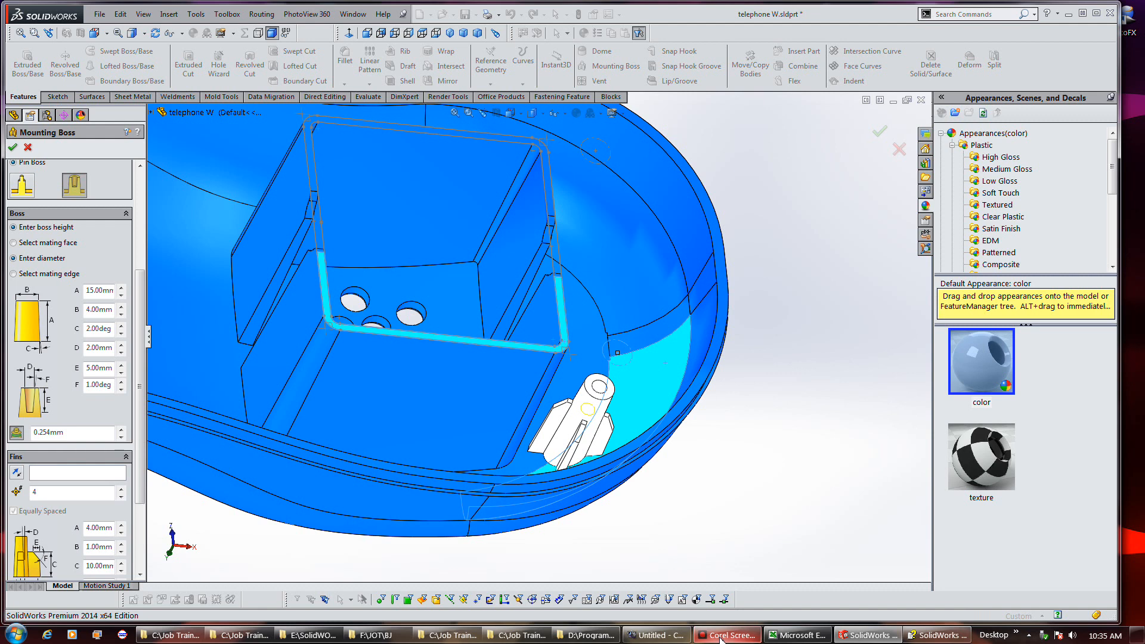
click(721, 640)
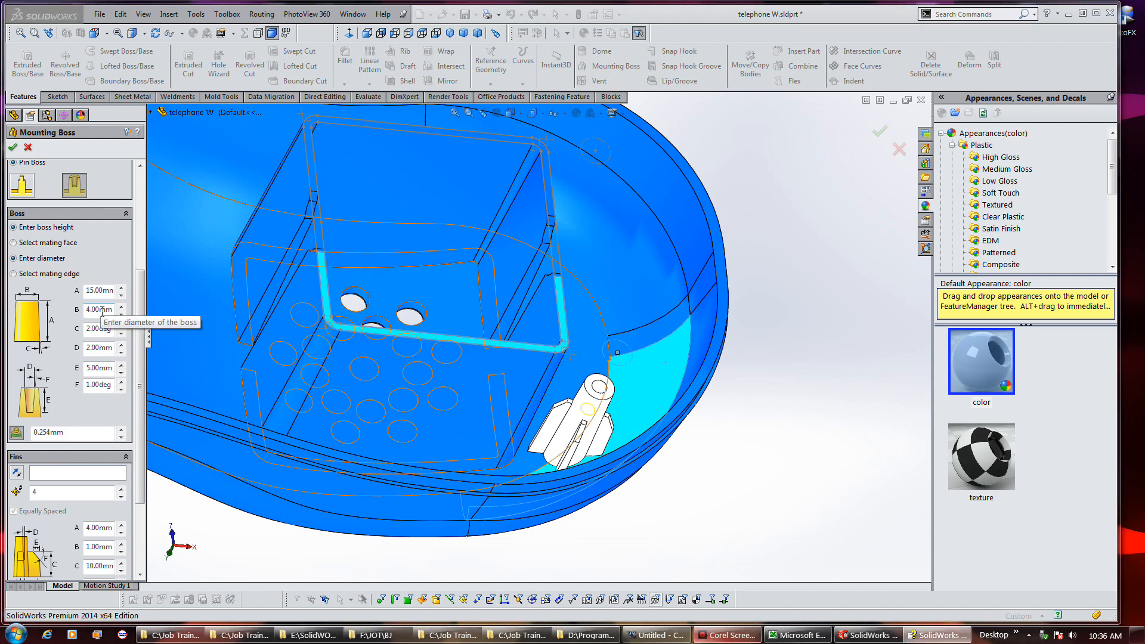
click(100, 310)
text(5)
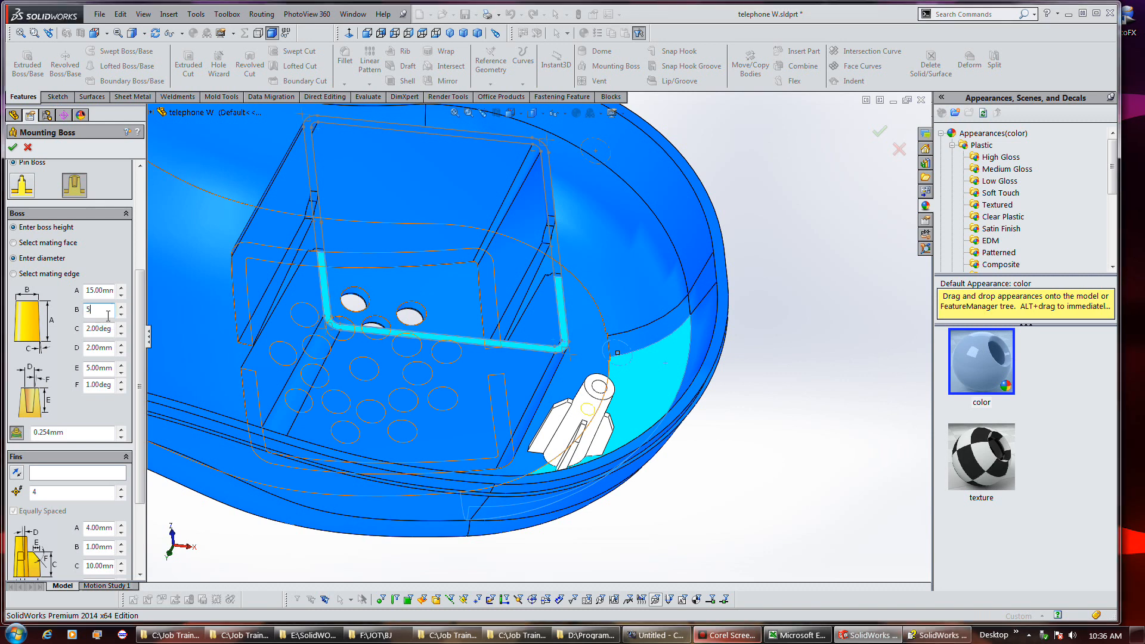
key(Return)
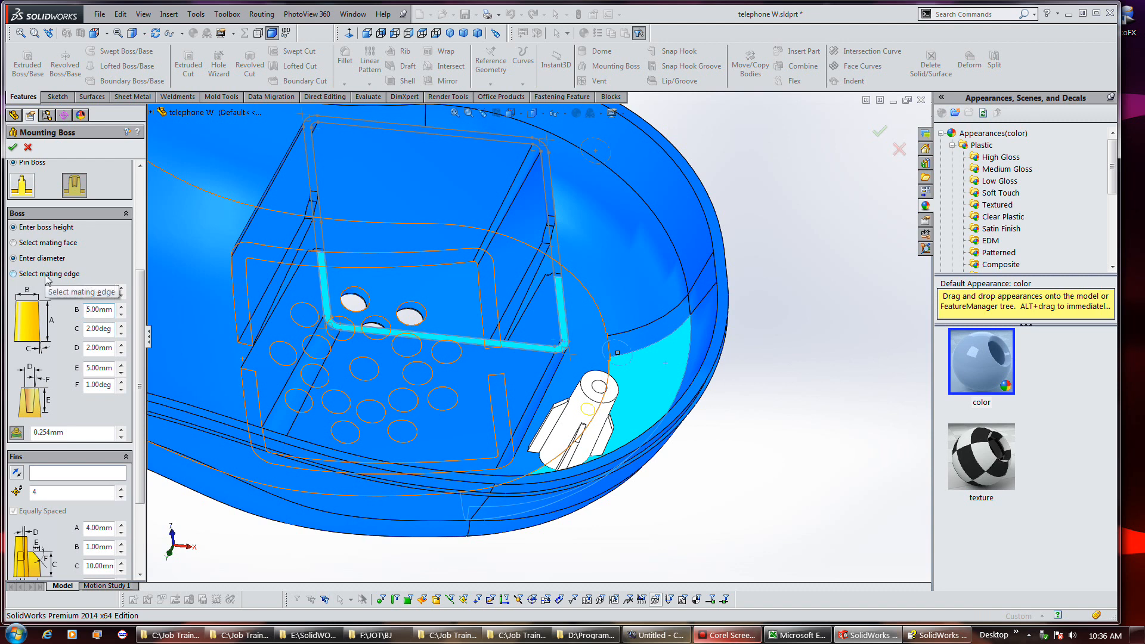
Step: Set the boss height by mating face using the compartment's rim face, and set the boss draft angle to 1 degree
click(46, 245)
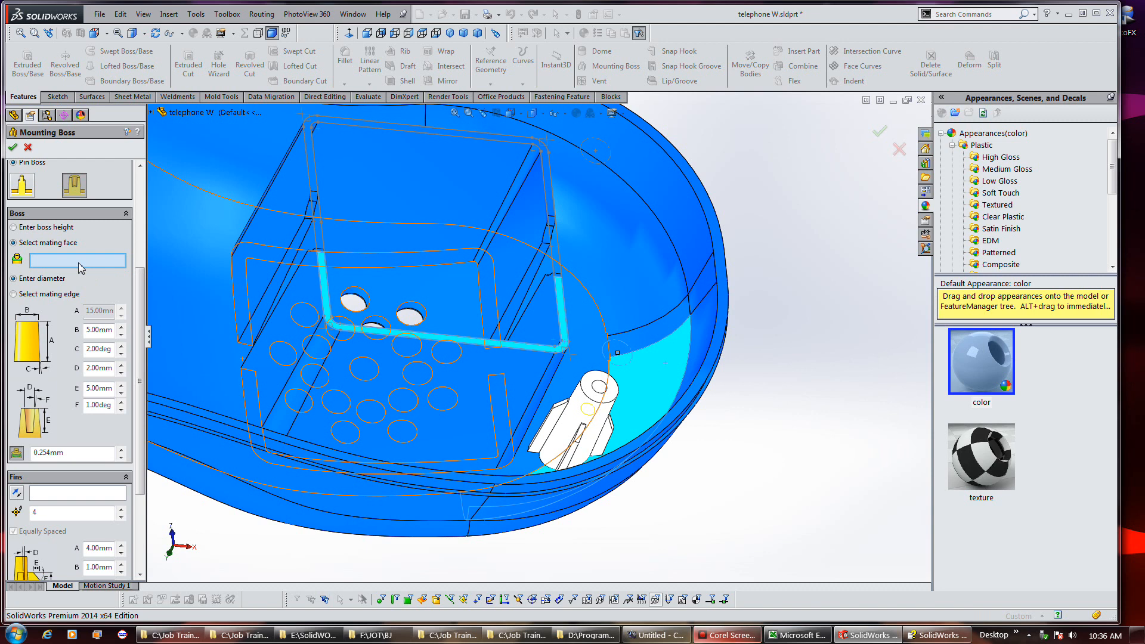
click(522, 351)
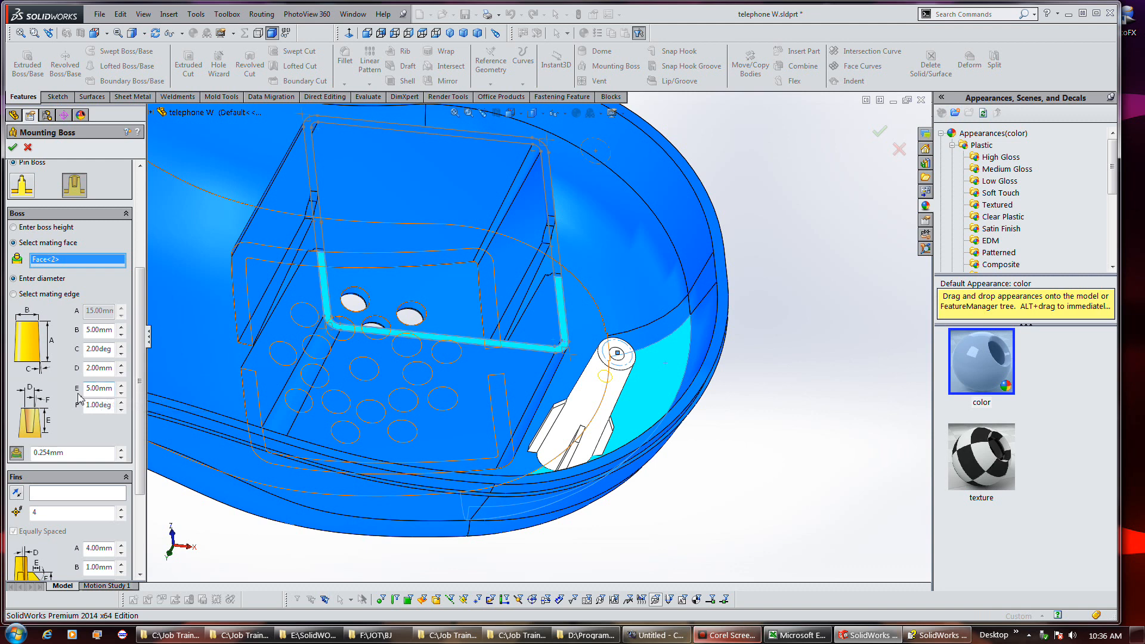
double_click(97, 350)
text(1)
click(99, 373)
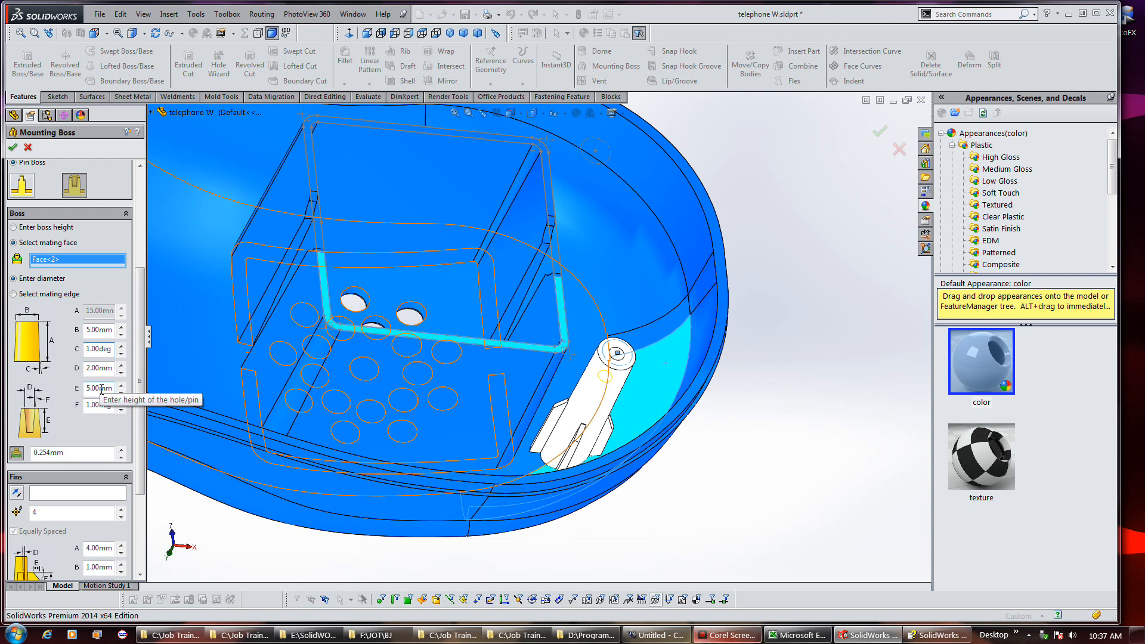
Step: Set the height of the boss's hole to 20 mm
drag(137, 427, 138, 496)
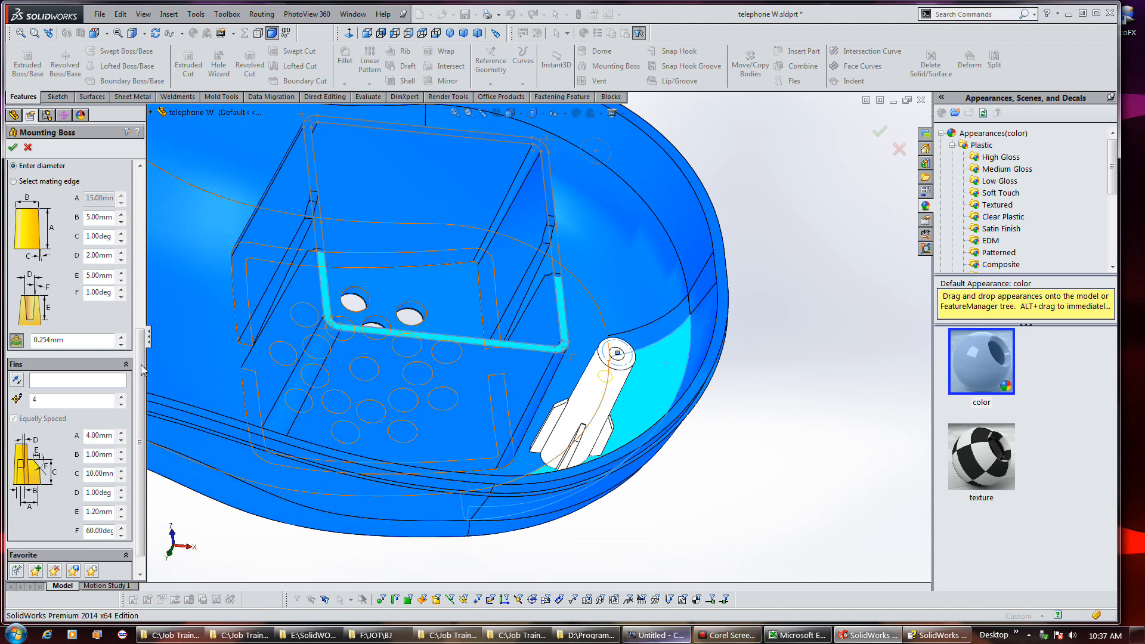
drag(136, 377, 136, 327)
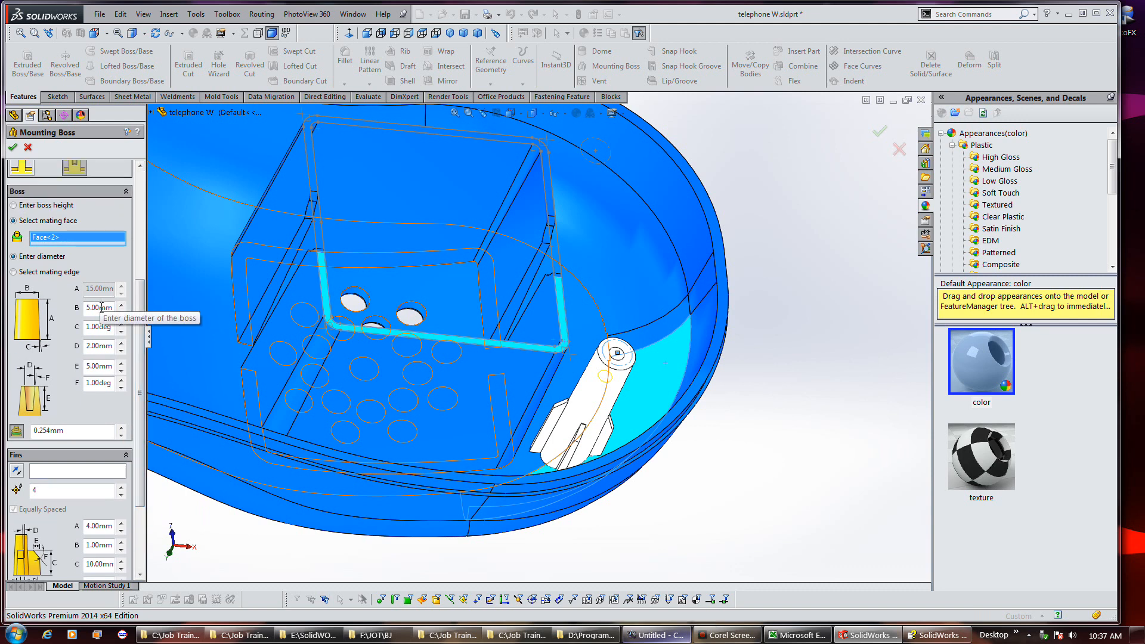
double_click(94, 366)
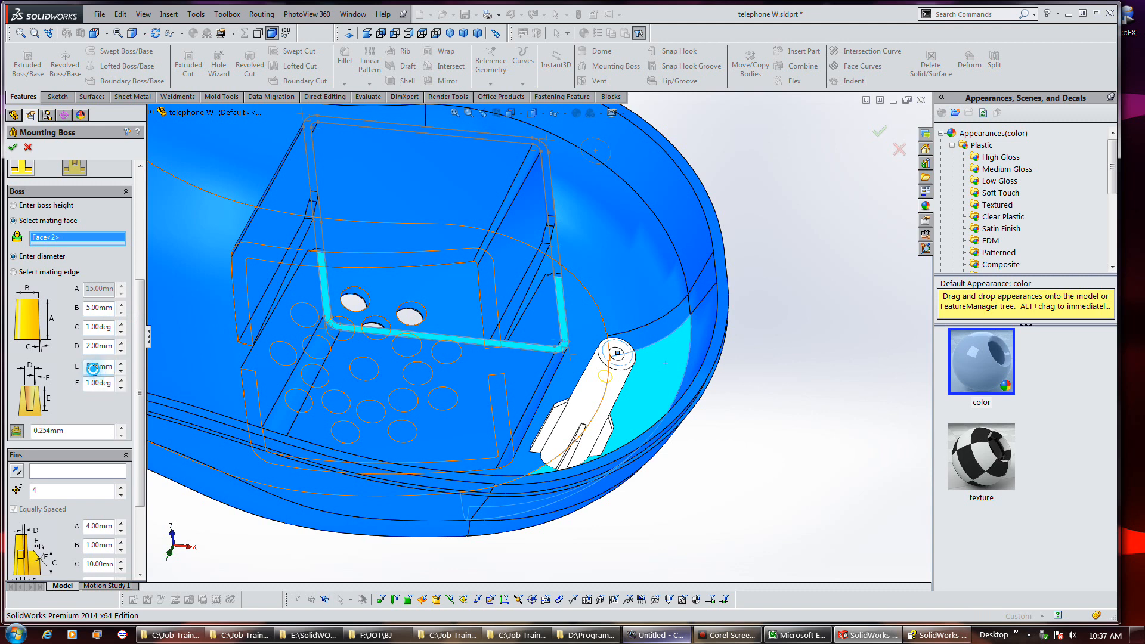
text(20)
key(Return)
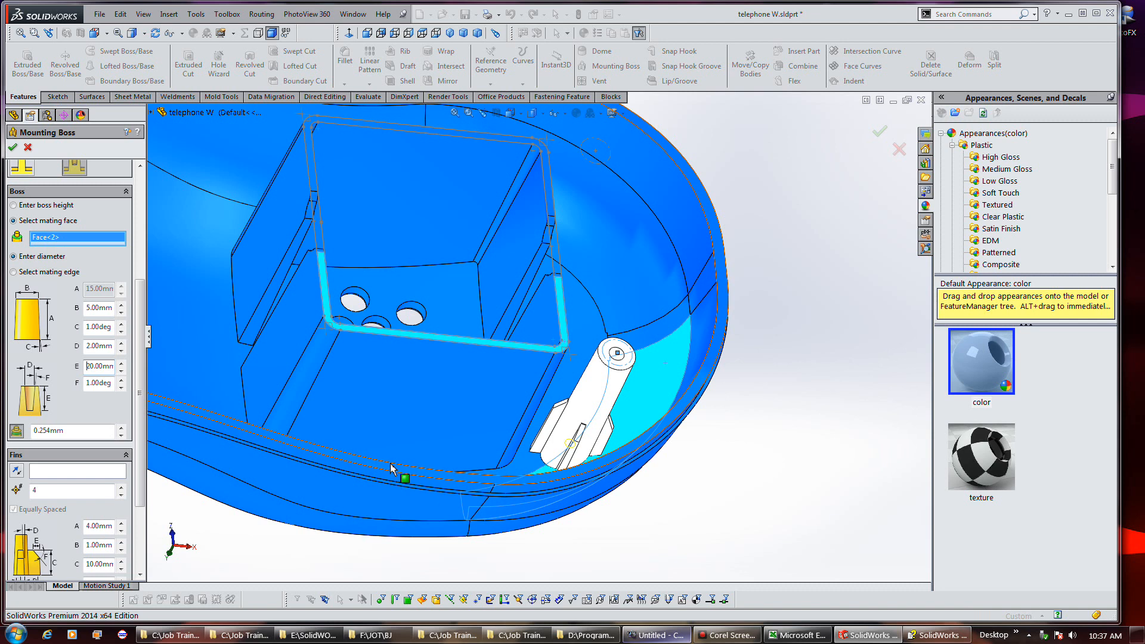
Step: Set the number of fins to 0 and create the mounting boss
scroll(143, 417, down, 3)
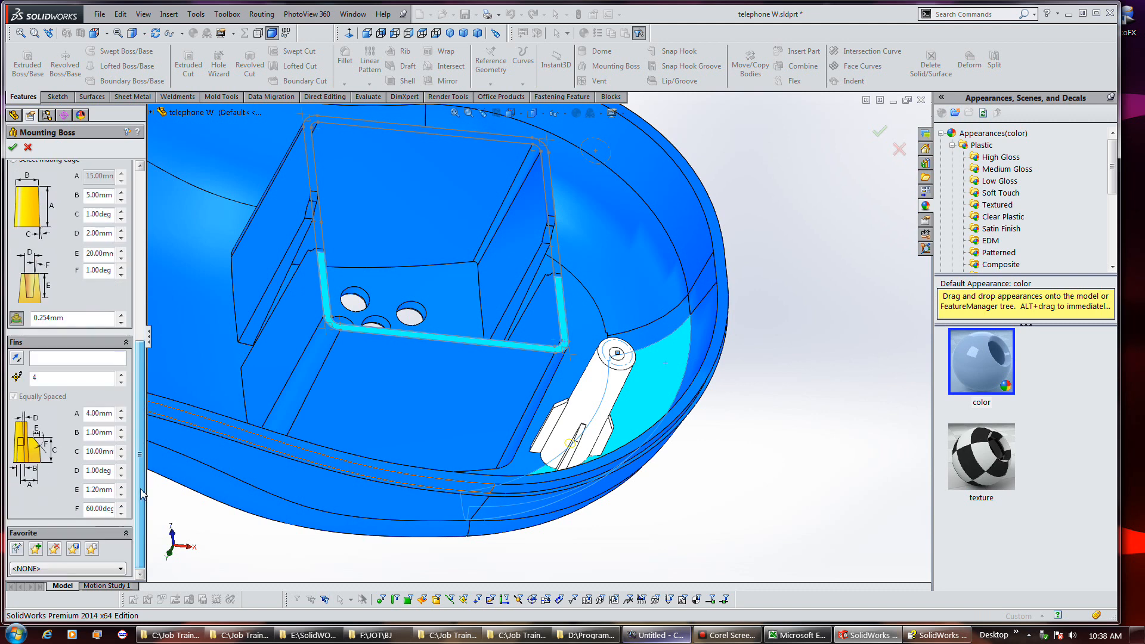
double_click(89, 378)
text(0)
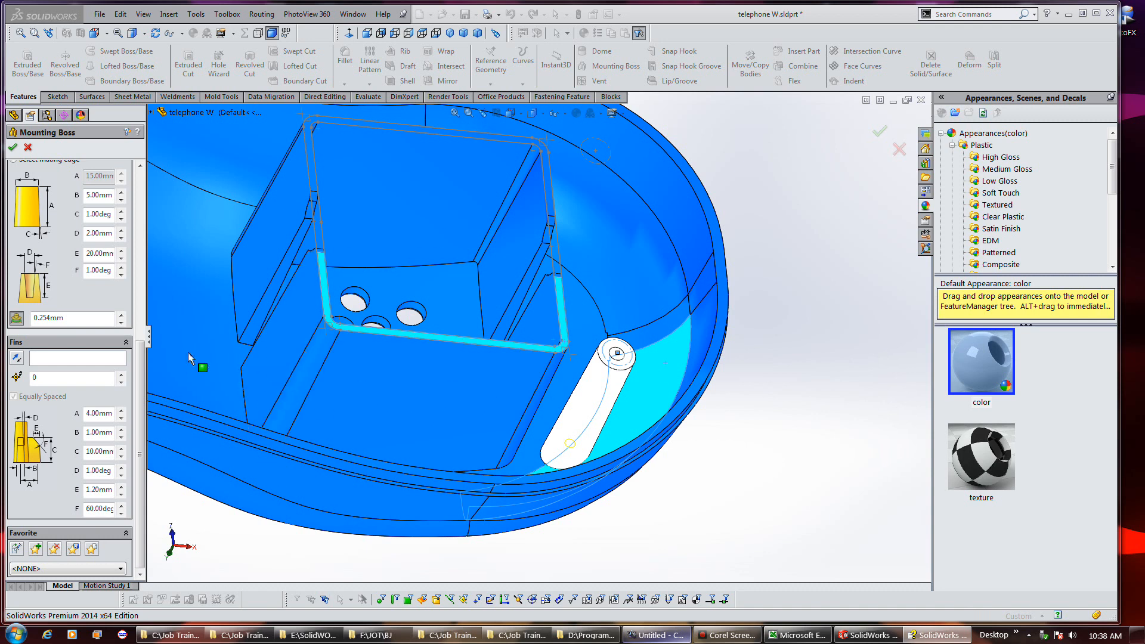
click(13, 148)
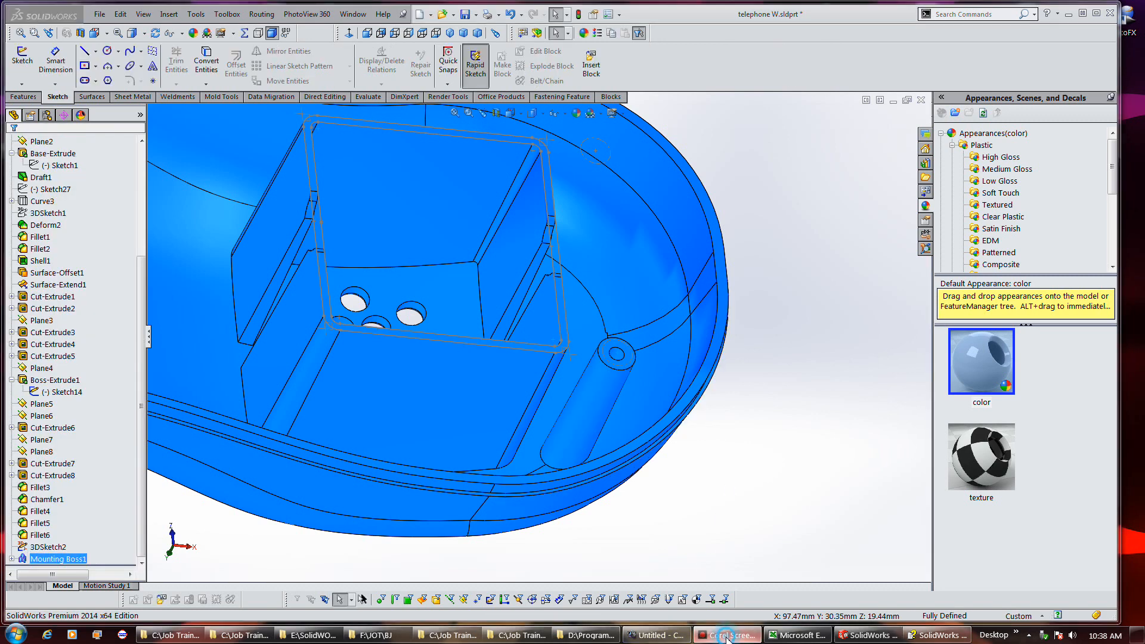
click(785, 397)
key(f)
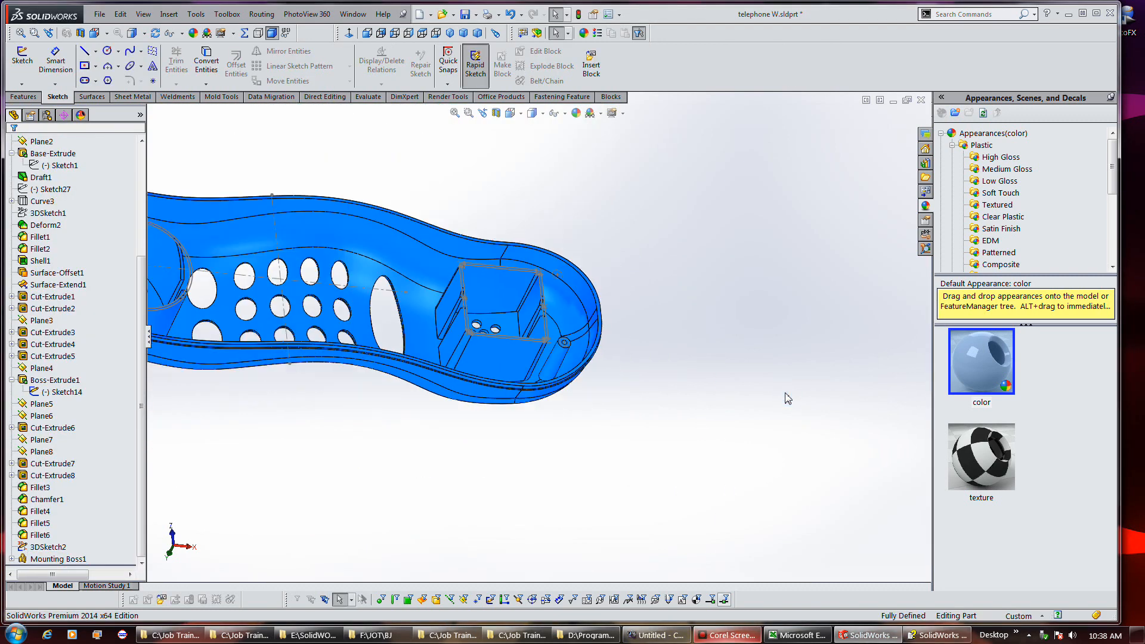
scroll(284, 324, down, 5)
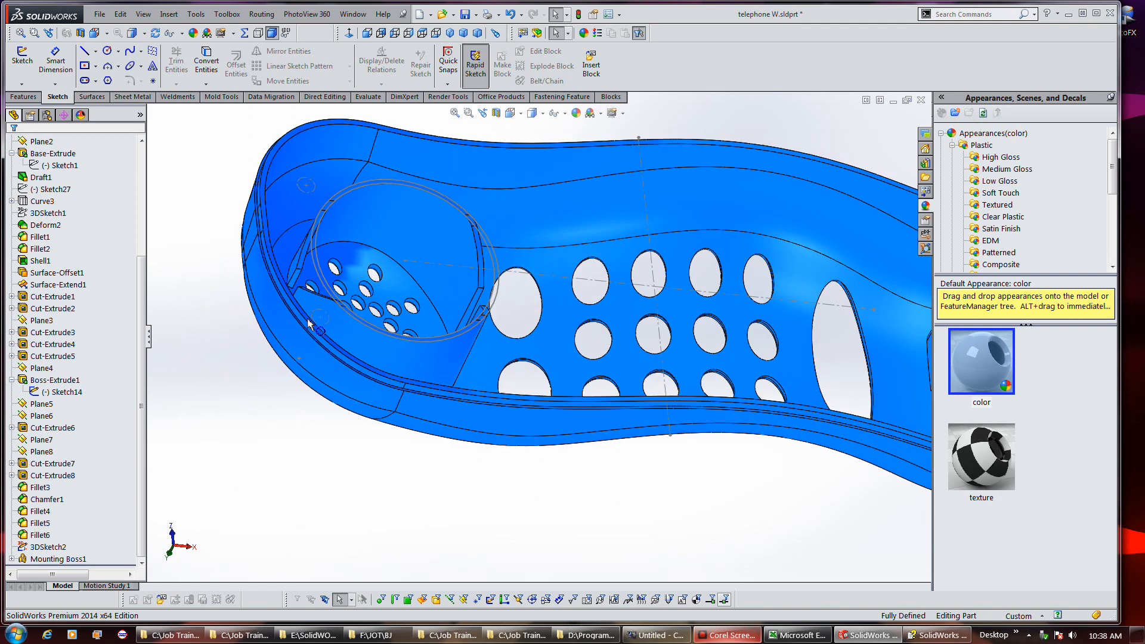
Step: Start a mounting boss on the shell's inner end face beside the round compartment, using the compartment's rim for direction and the sketched circle for position
middle_drag(449, 319, 427, 344)
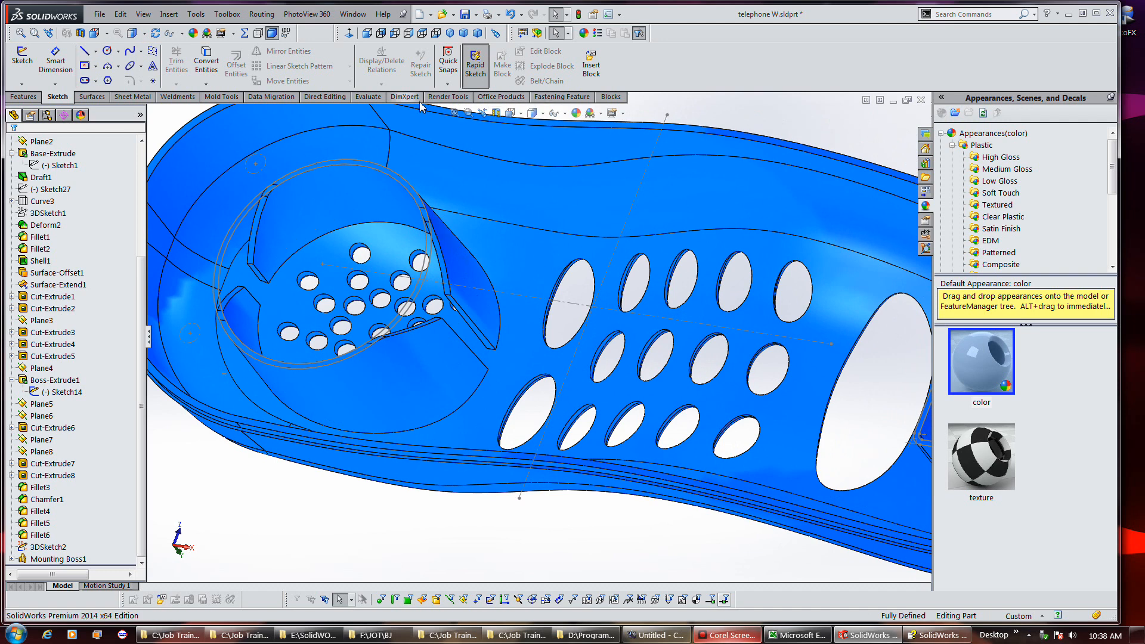
click(39, 99)
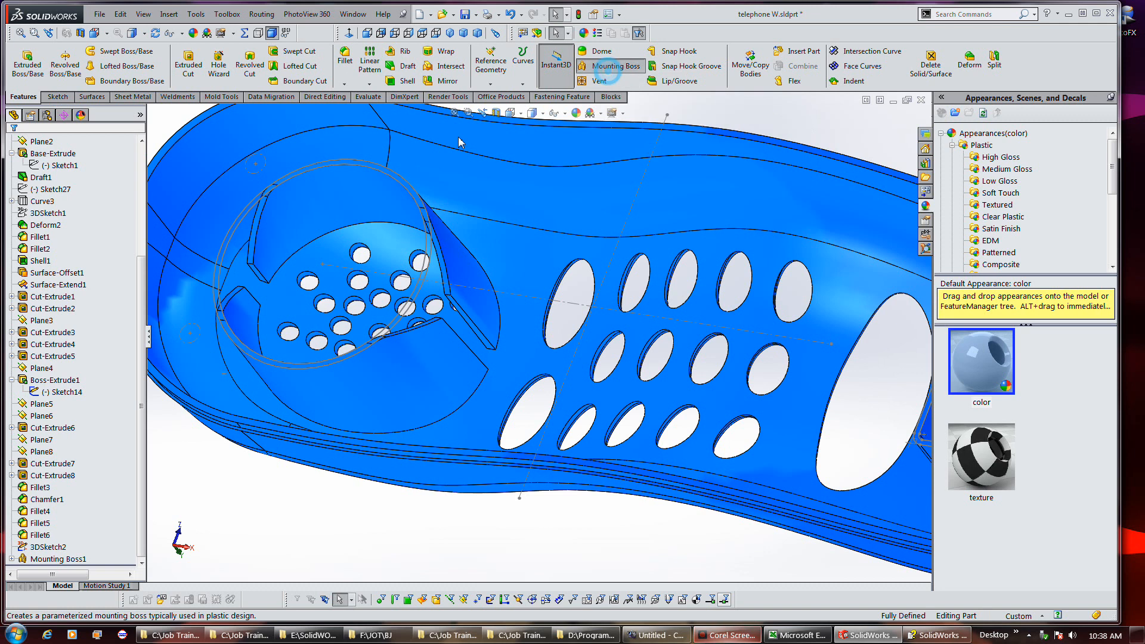
click(616, 67)
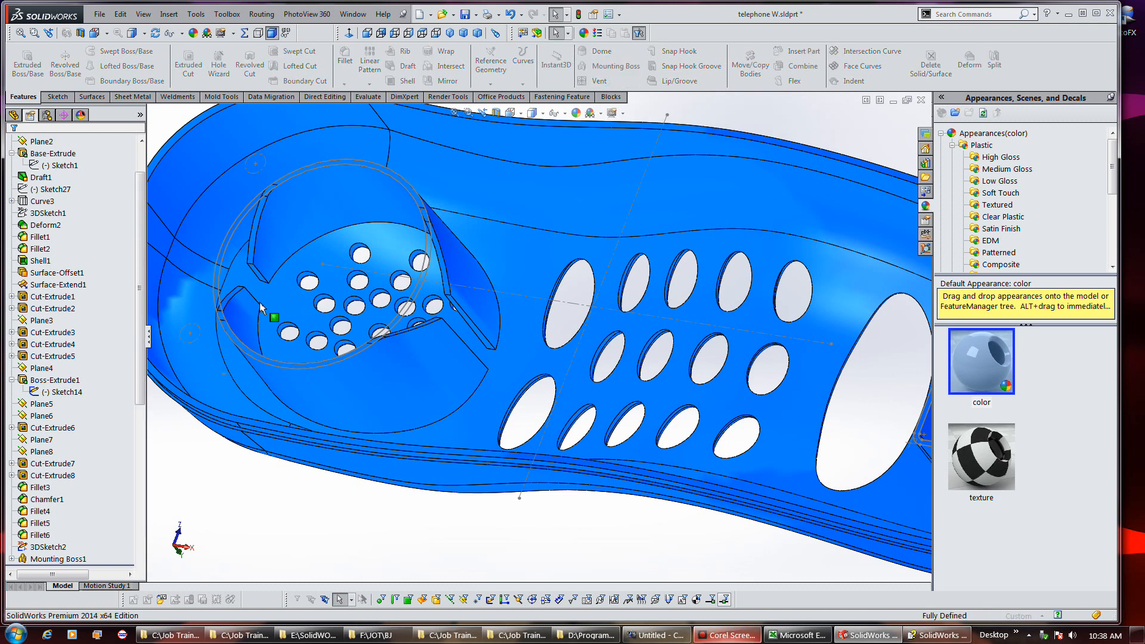
click(210, 374)
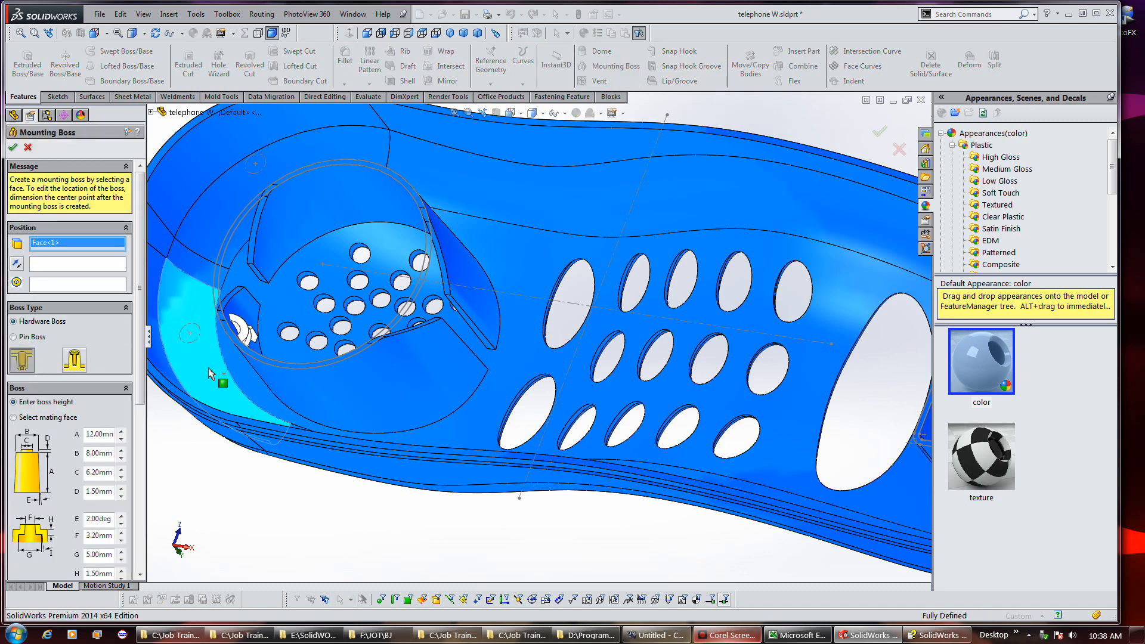
click(66, 266)
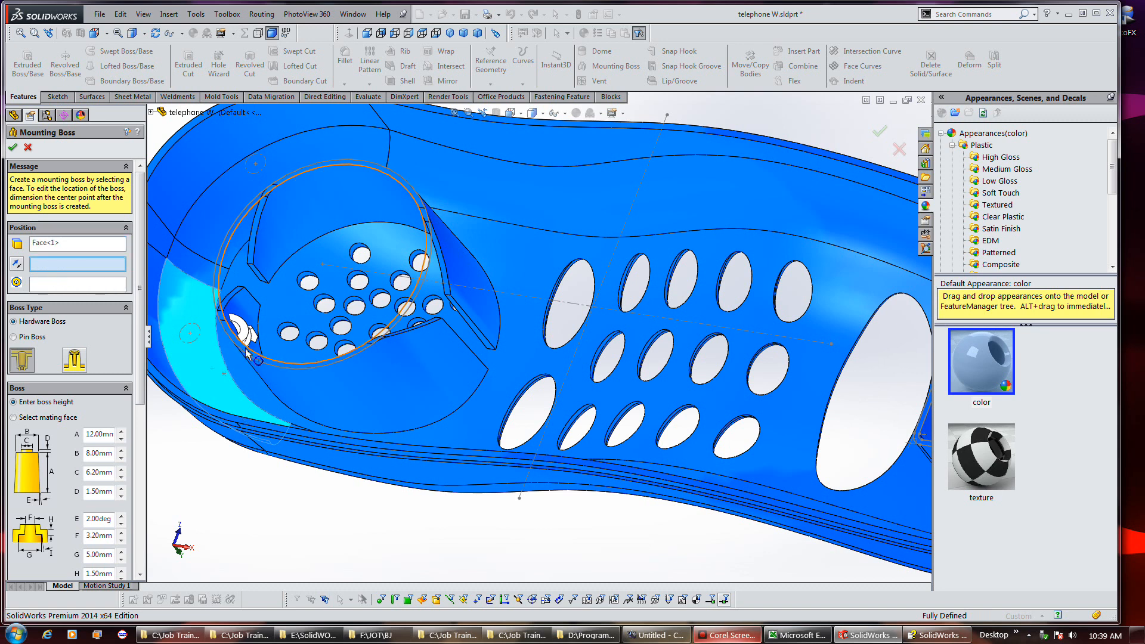
click(408, 600)
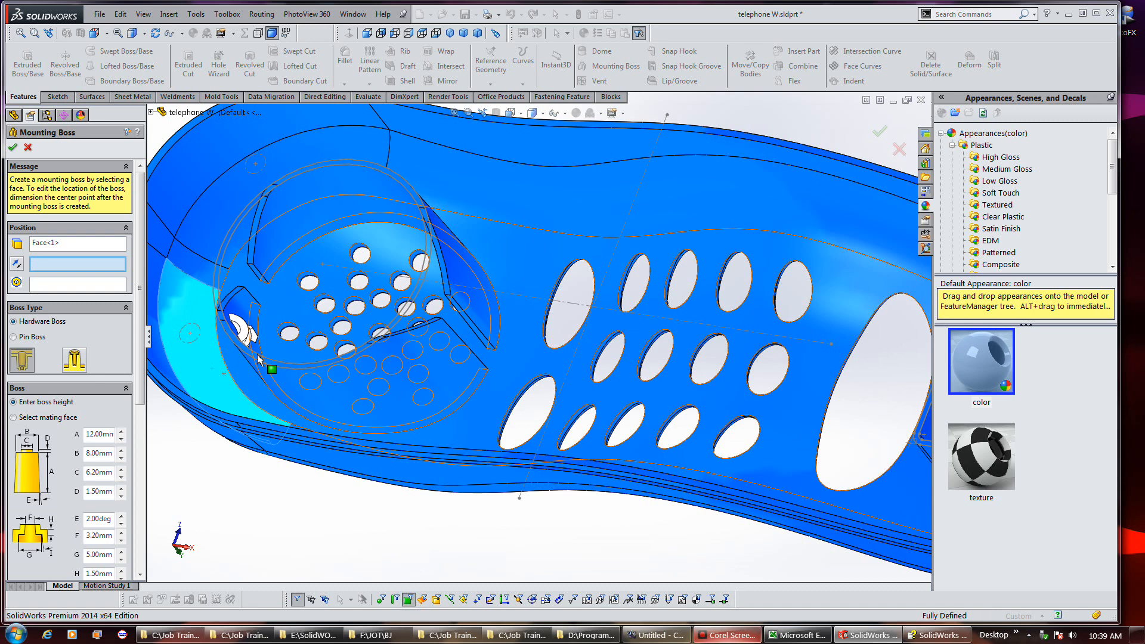
click(293, 376)
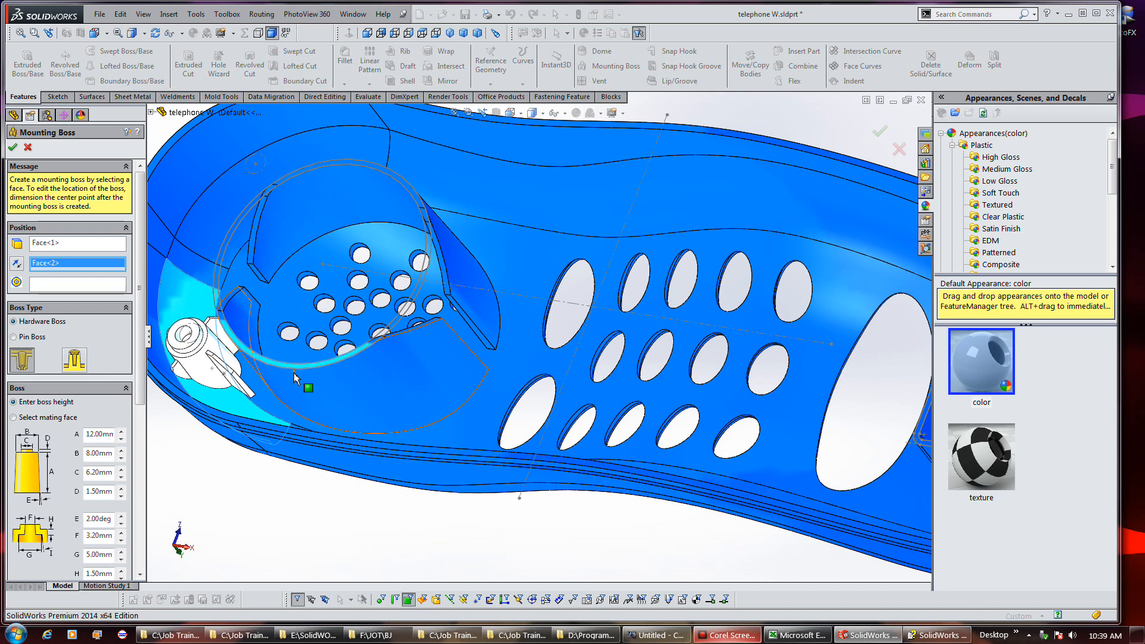
click(403, 600)
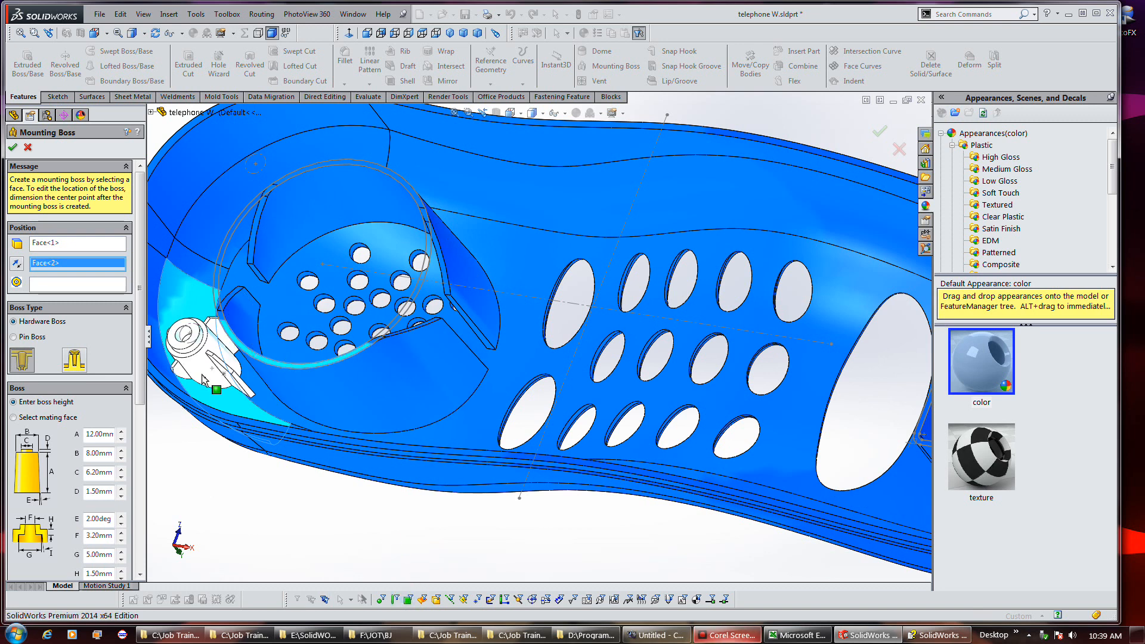
click(59, 285)
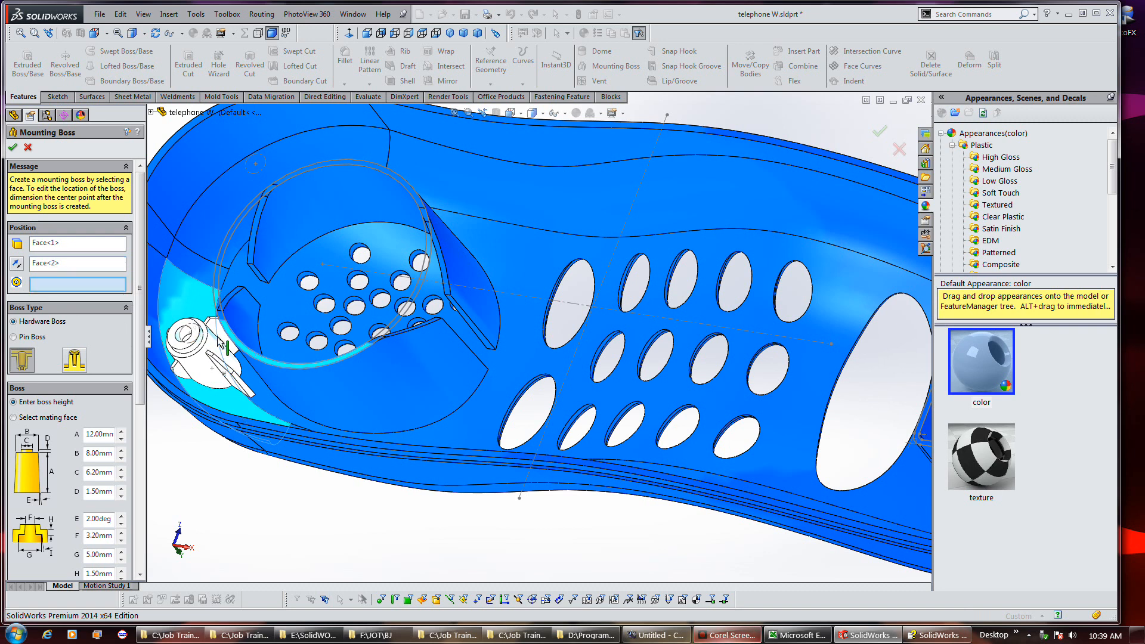
click(270, 356)
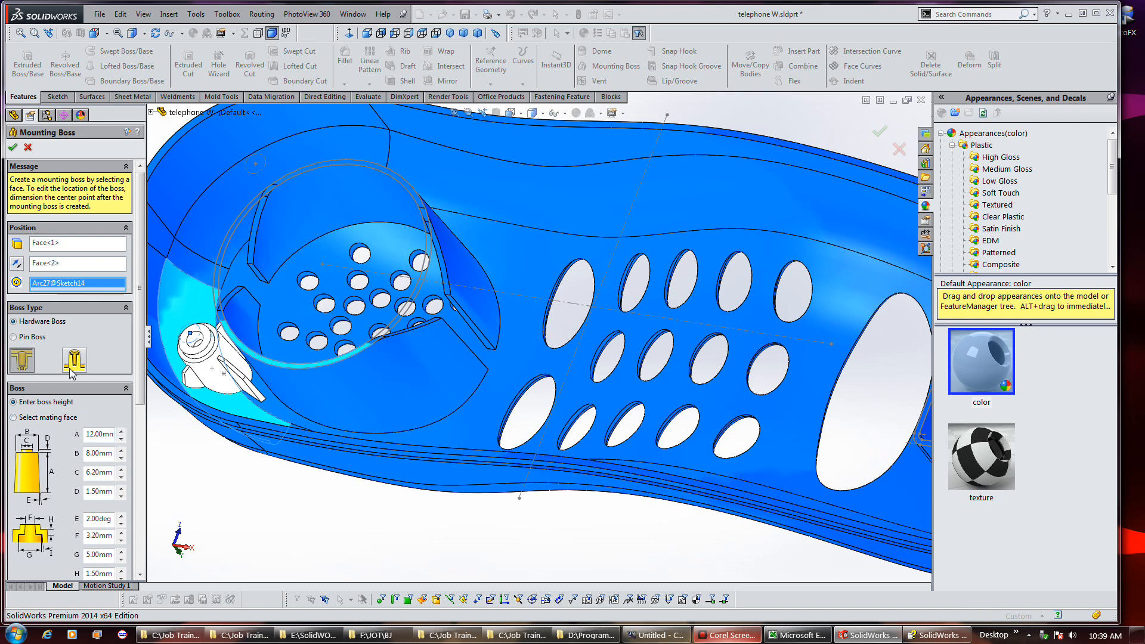
Step: Change the boss to a Pin Boss with a hole and set its height by mating face using the round compartment's rim
click(30, 337)
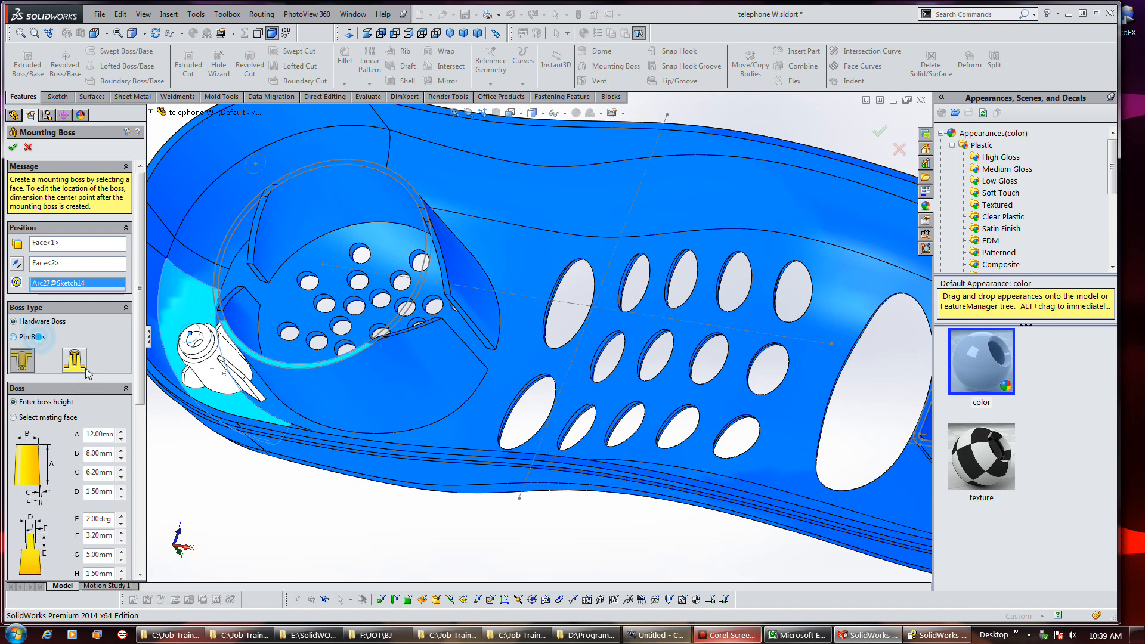
click(75, 361)
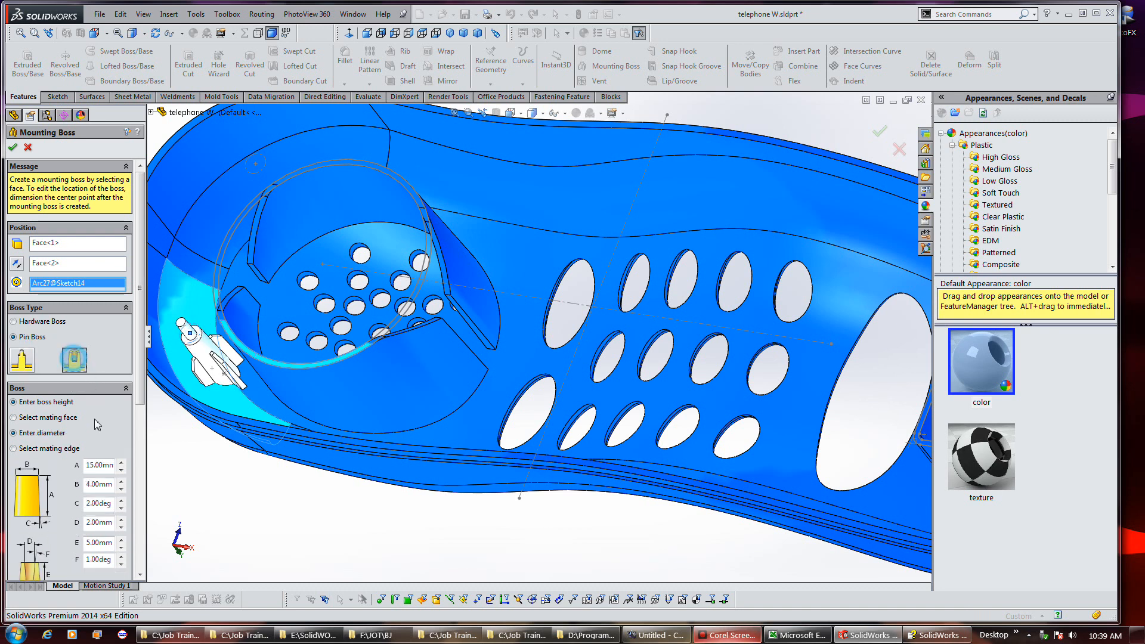
click(51, 418)
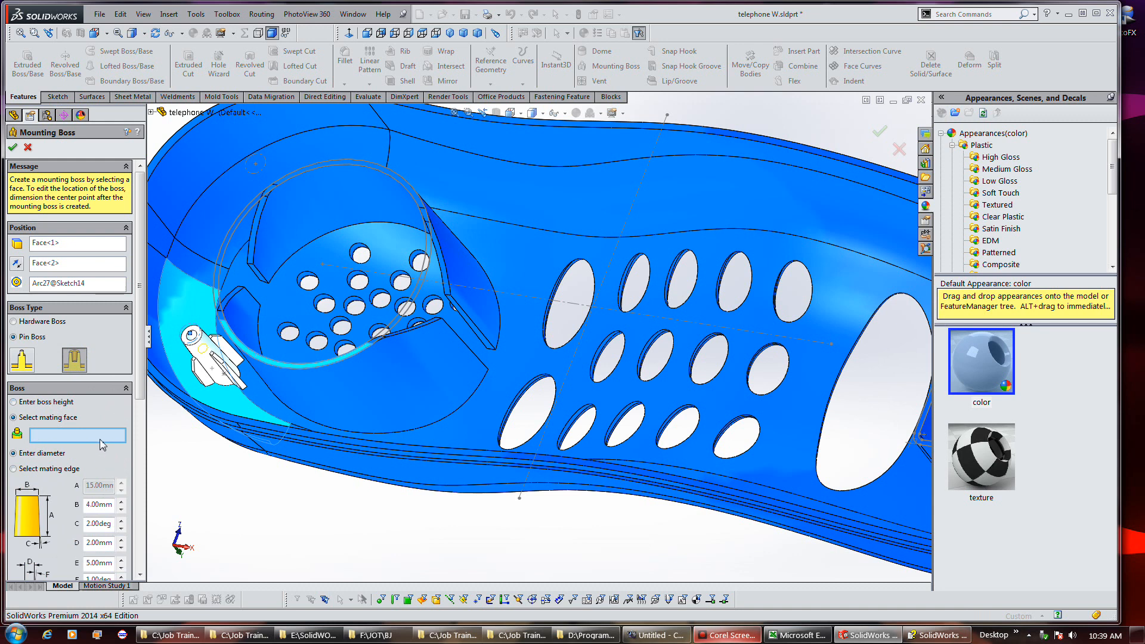
click(408, 599)
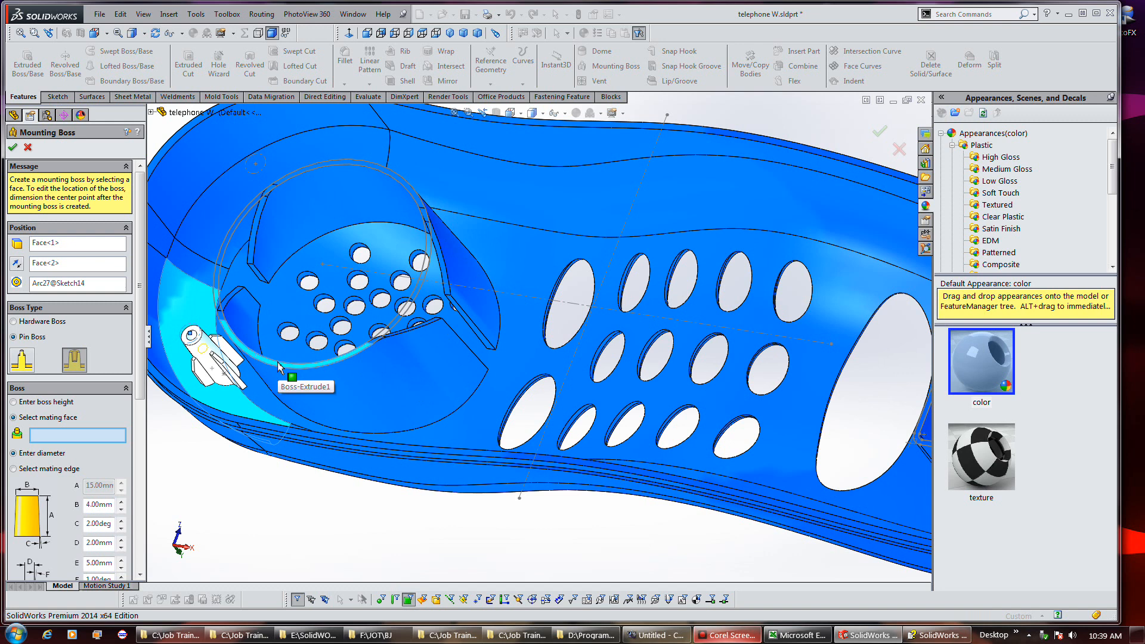
click(279, 368)
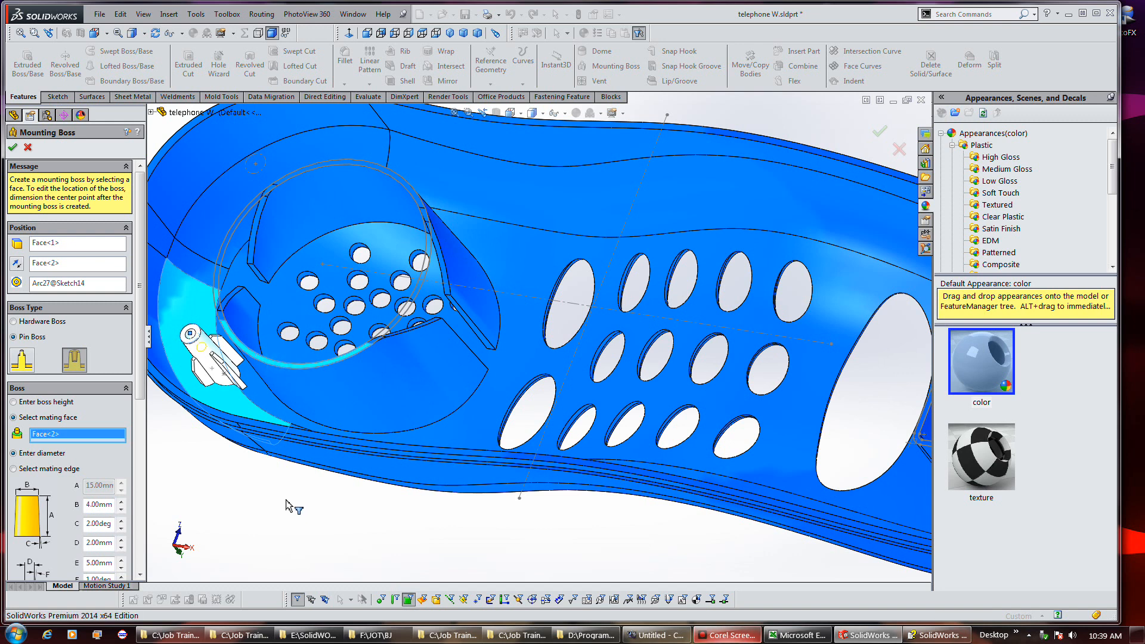
Step: Set the main boss draft angle to 1 degree and the height of its hole to 20 mm
middle_drag(294, 485, 314, 458)
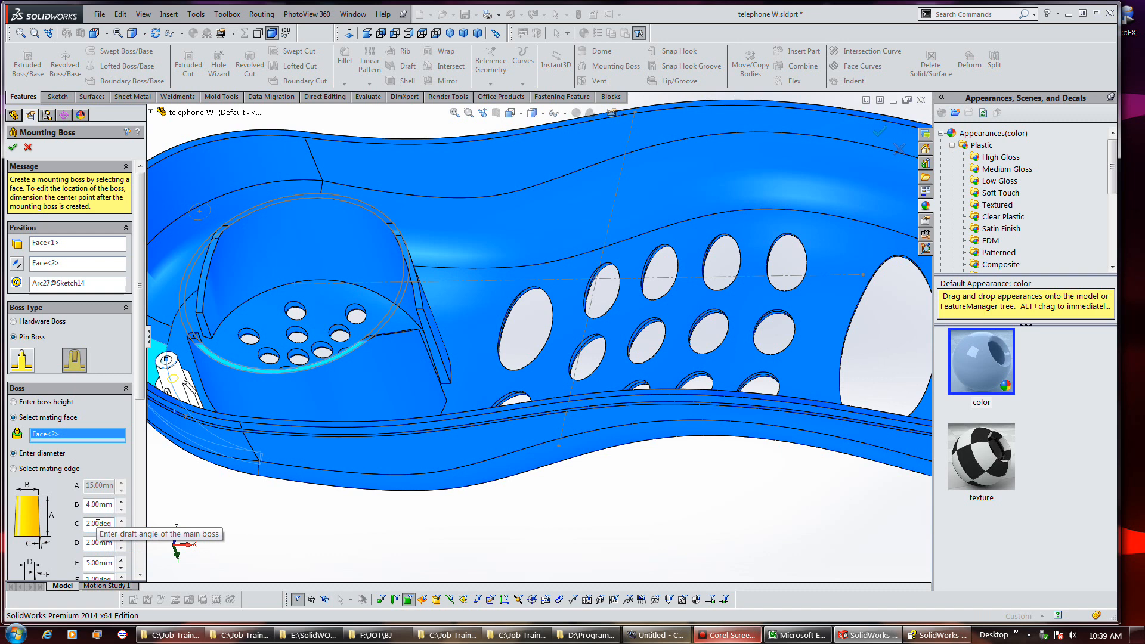
click(97, 523)
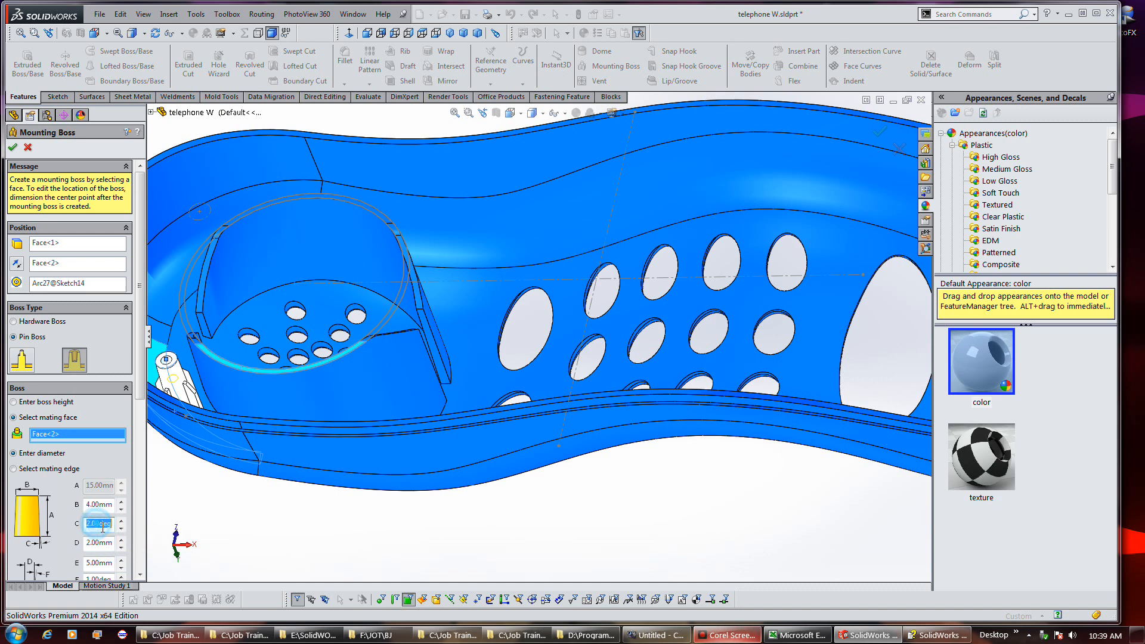
text(1)
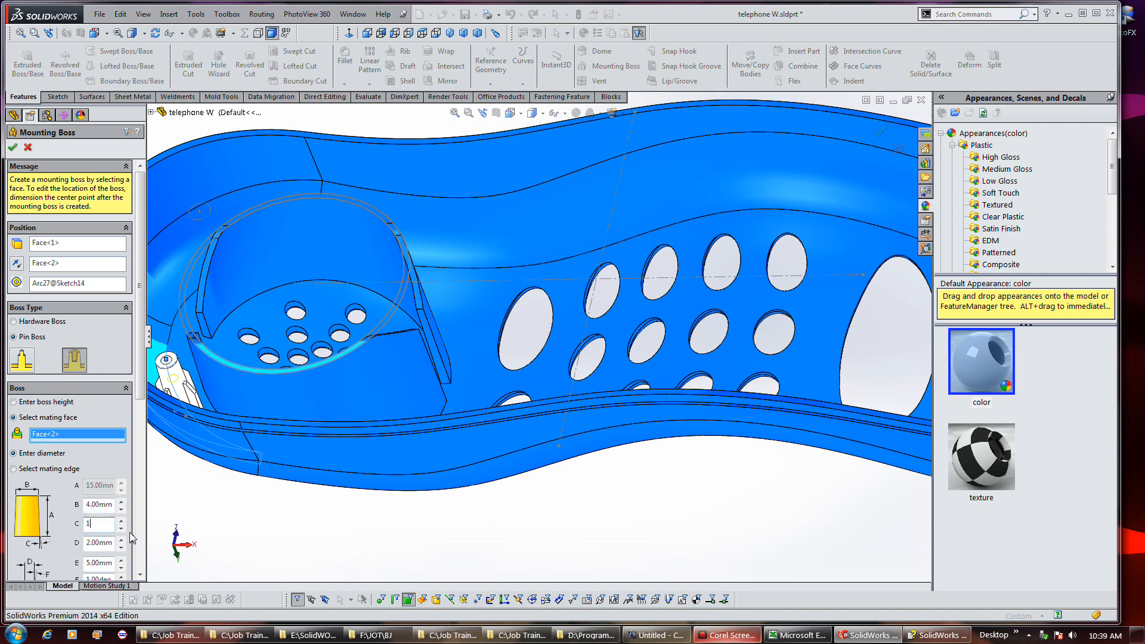
key(Return)
click(140, 575)
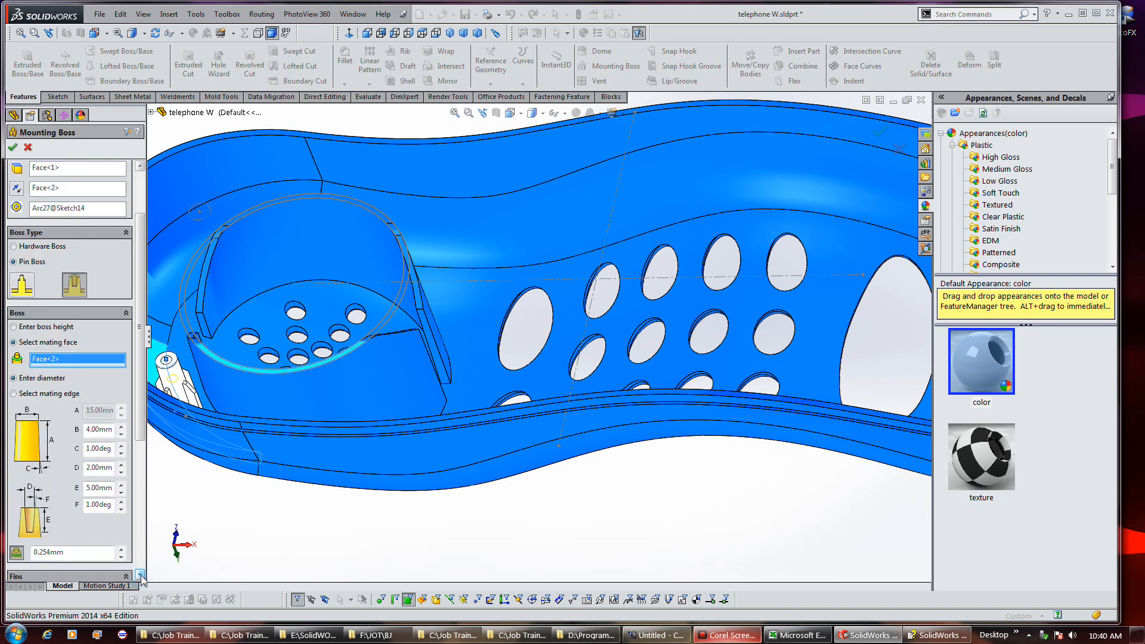
click(139, 575)
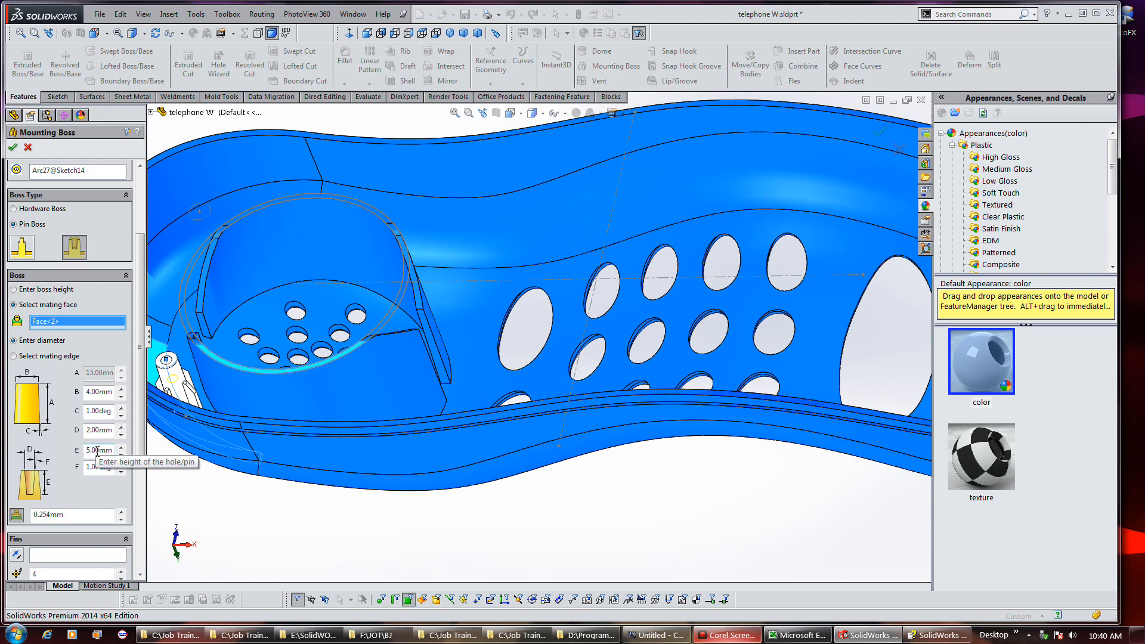
double_click(97, 451)
text(20)
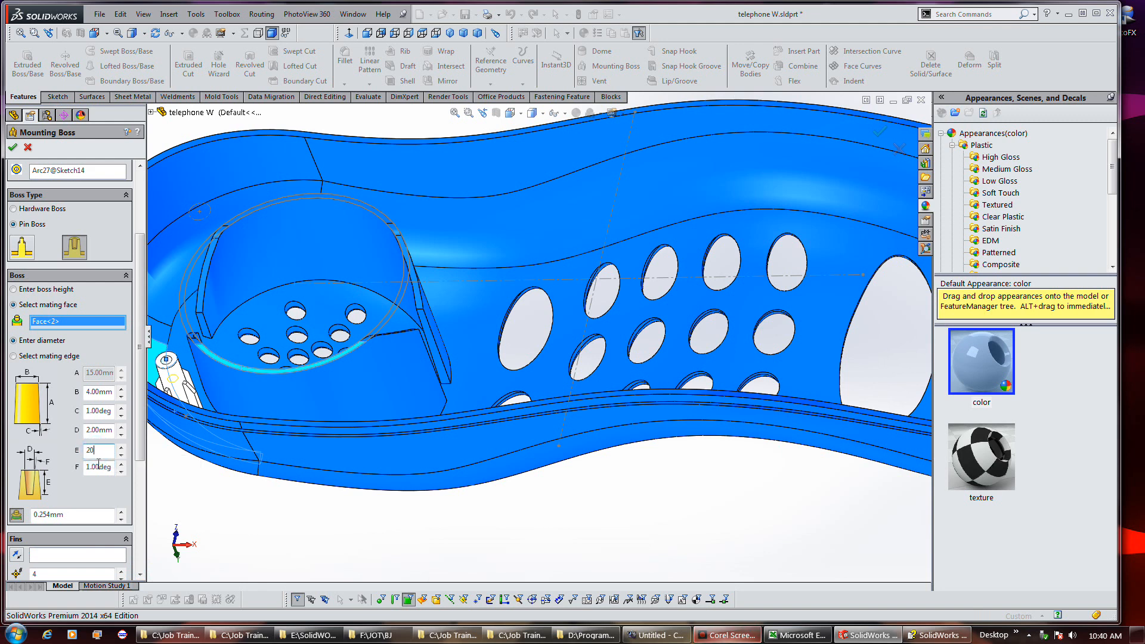
Step: Set the number of fins to 0 and the boss diameter to 5 mm, and create the mounting boss
double_click(81, 572)
text(0)
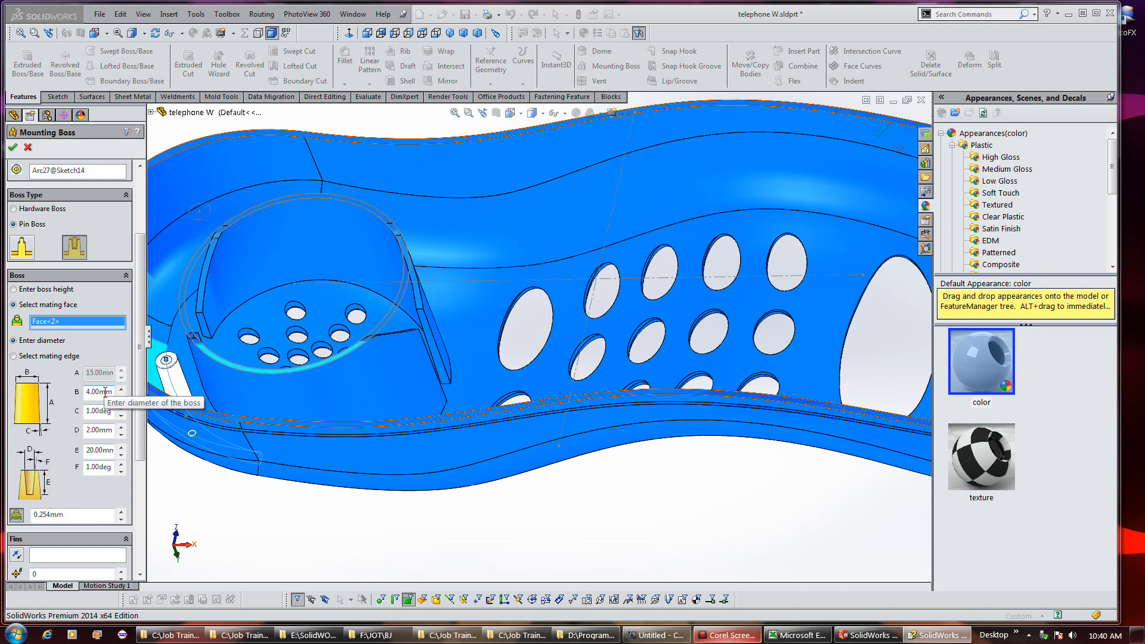
double_click(105, 392)
text(5)
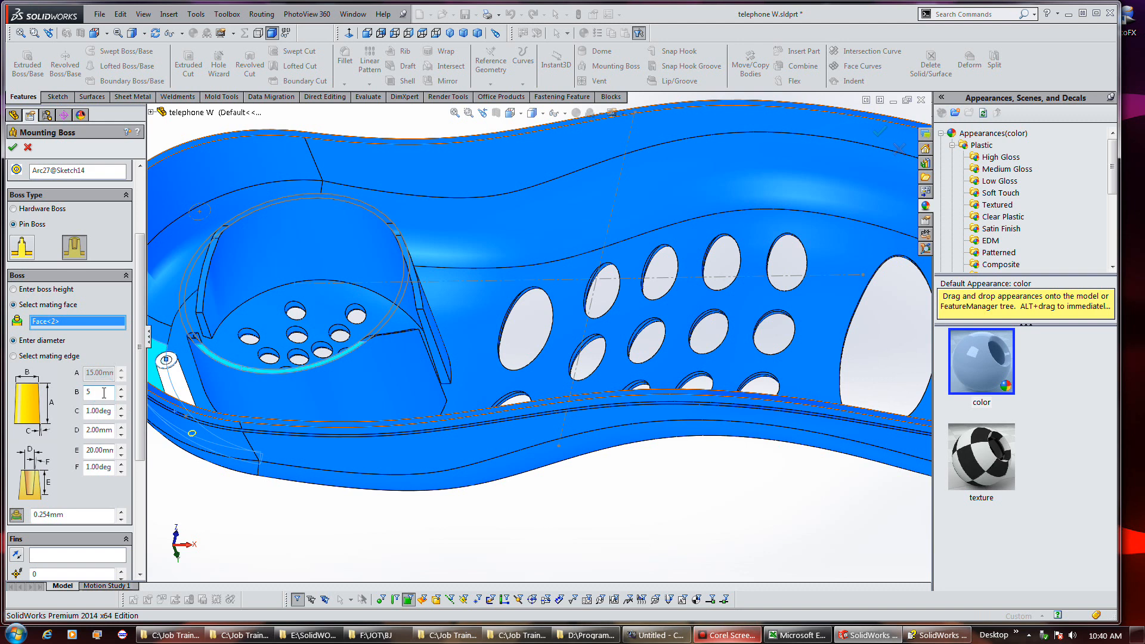
key(Return)
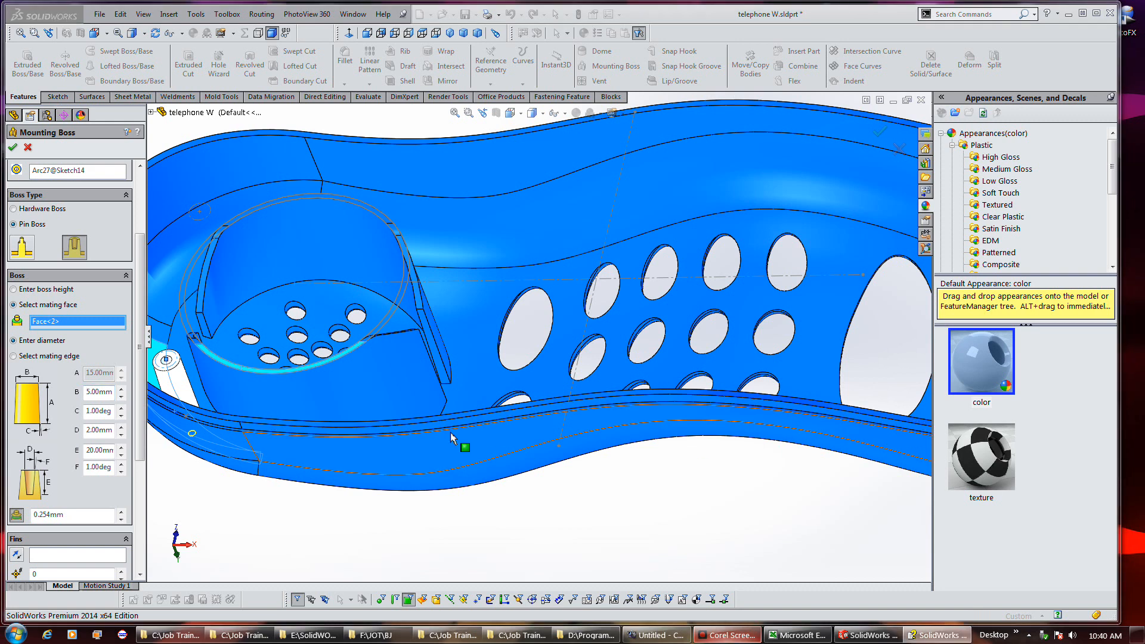
click(13, 148)
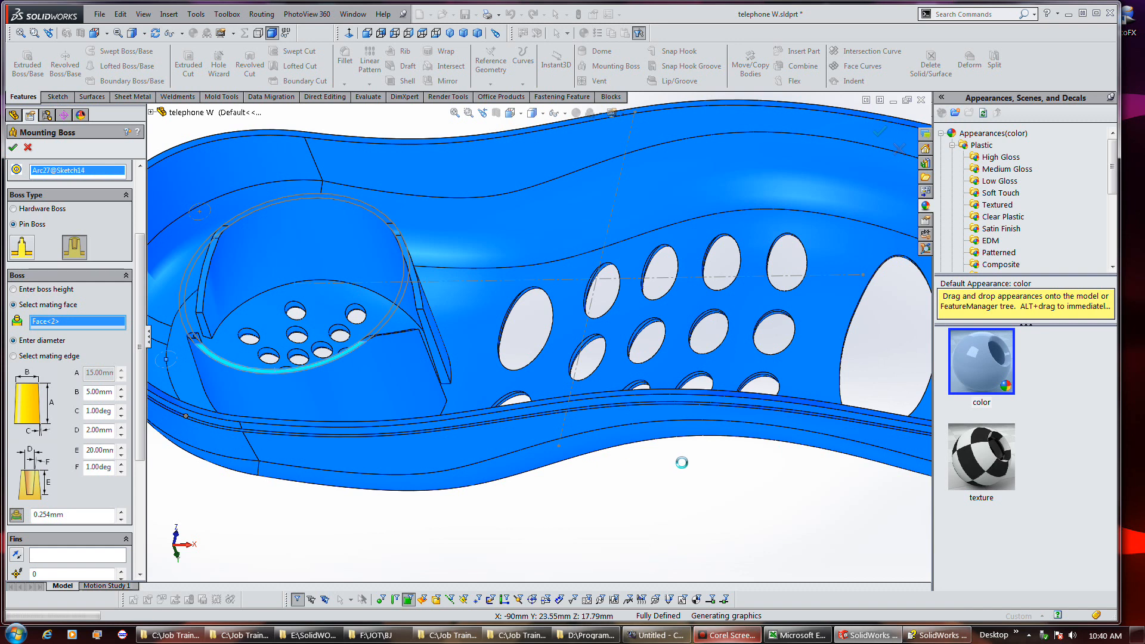
Step: Save the telephone handset part with both mounting bosses
scroll(678, 488, up, 4)
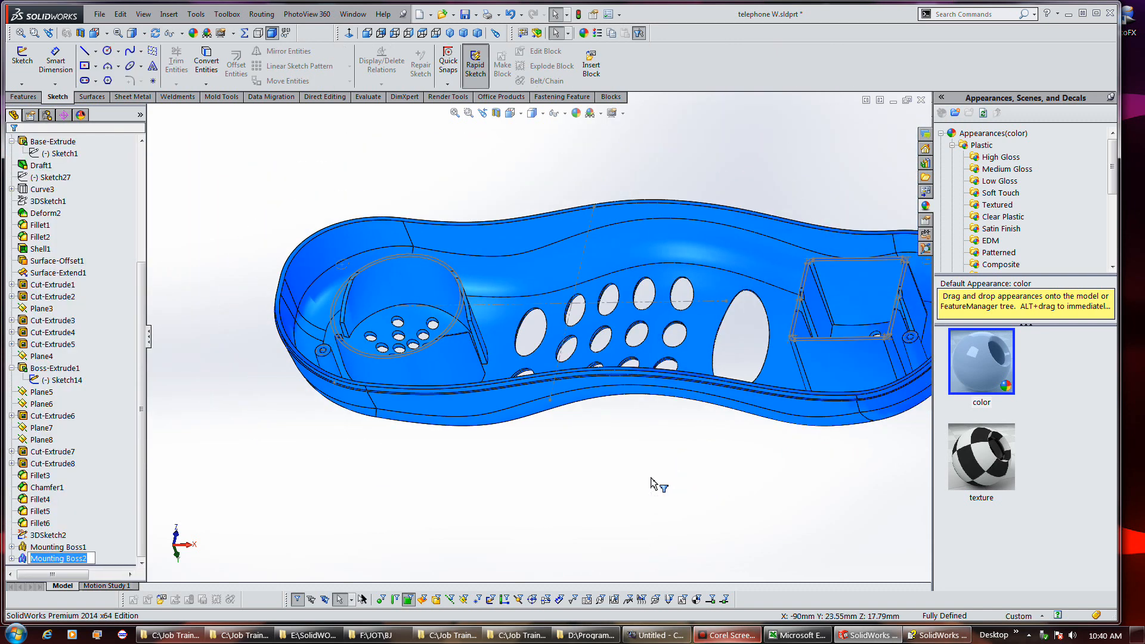
scroll(794, 332, down, 5)
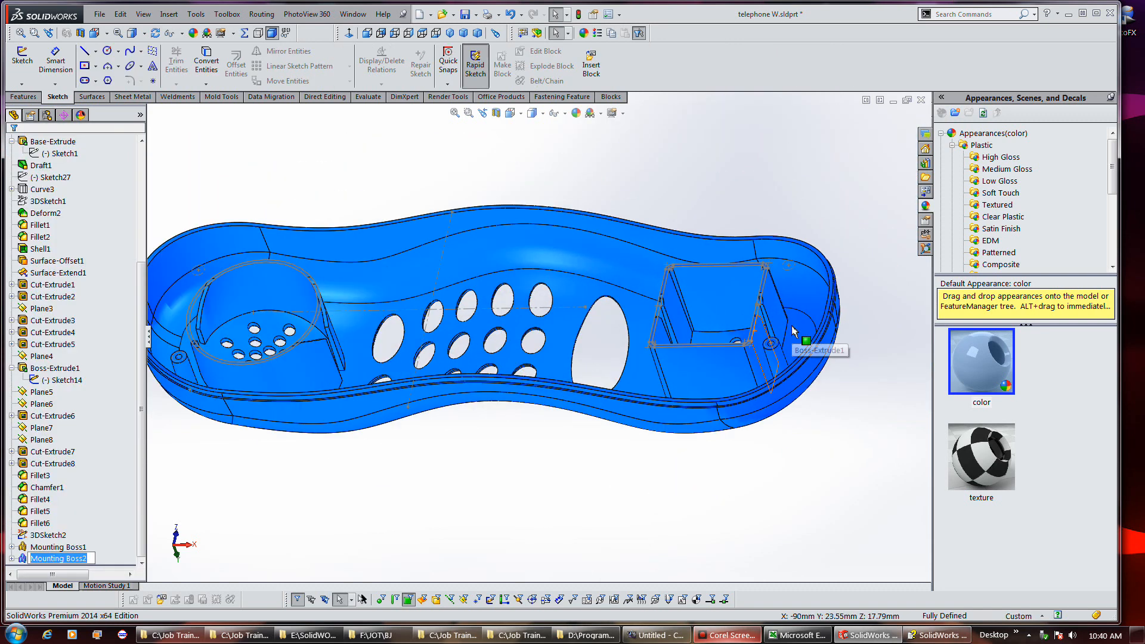
click(468, 13)
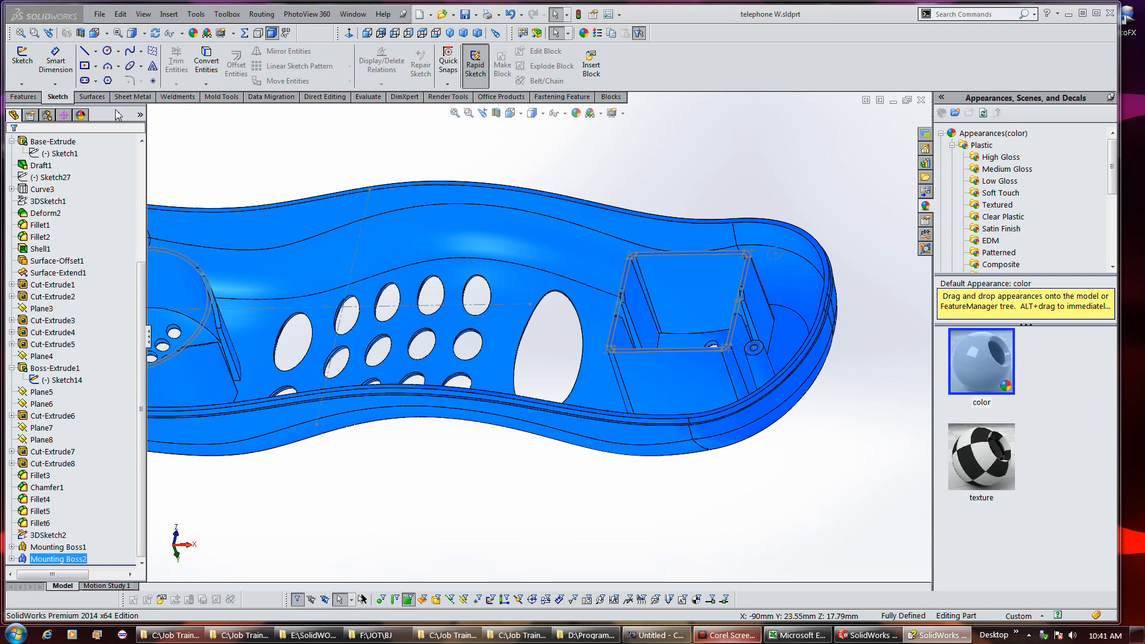
Step: Start a new reference plane in the handset part
click(23, 96)
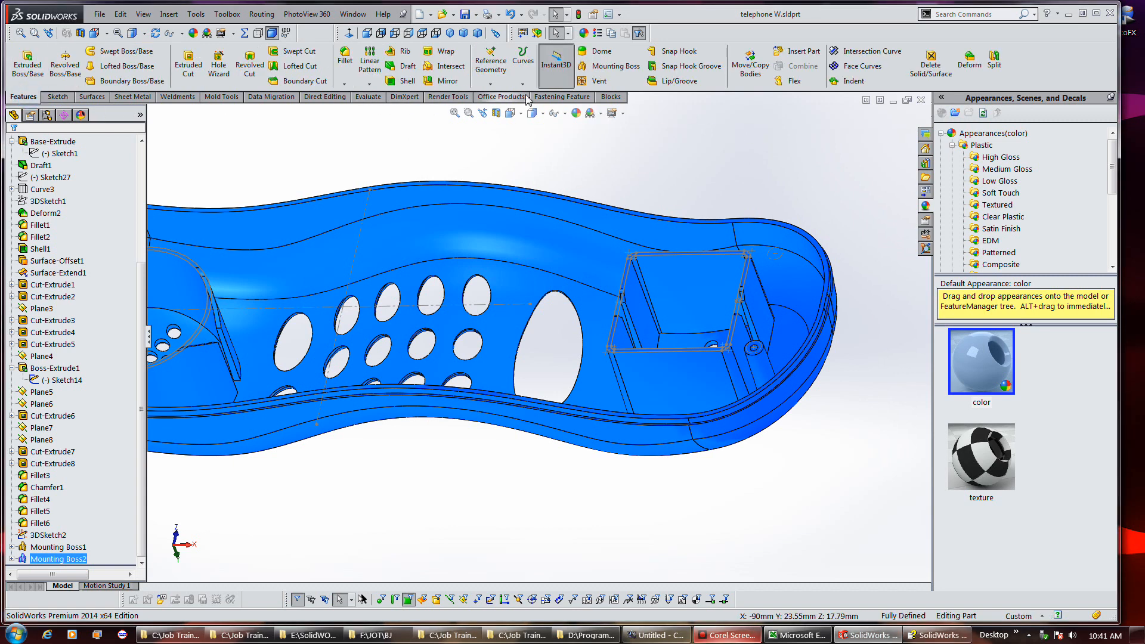
click(493, 76)
click(503, 98)
click(532, 308)
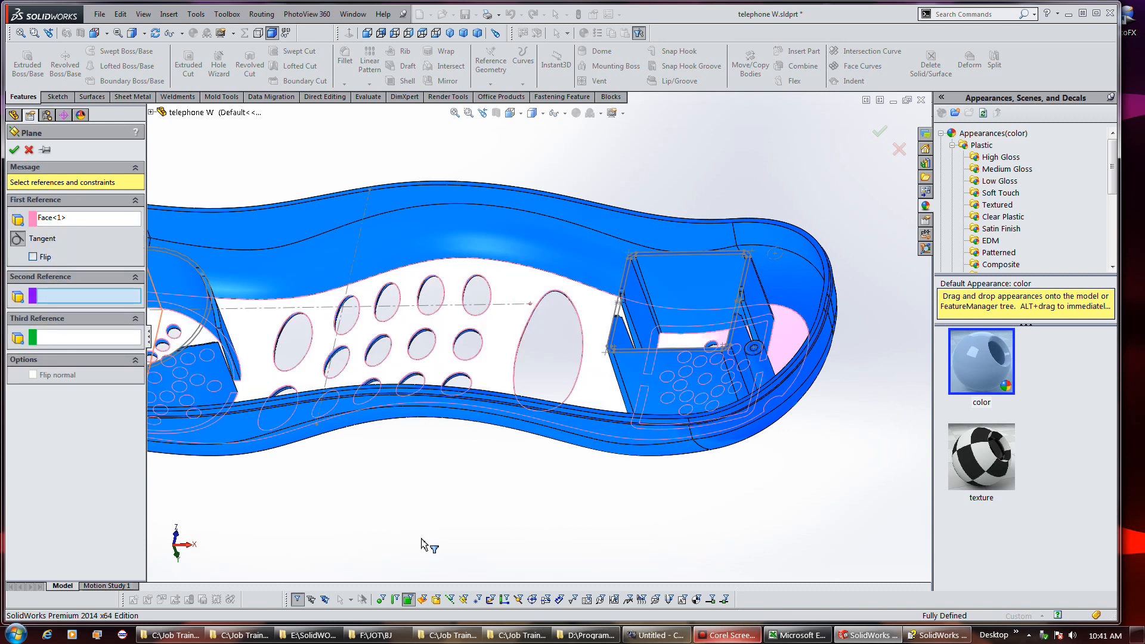
click(81, 222)
right_click(80, 223)
click(66, 232)
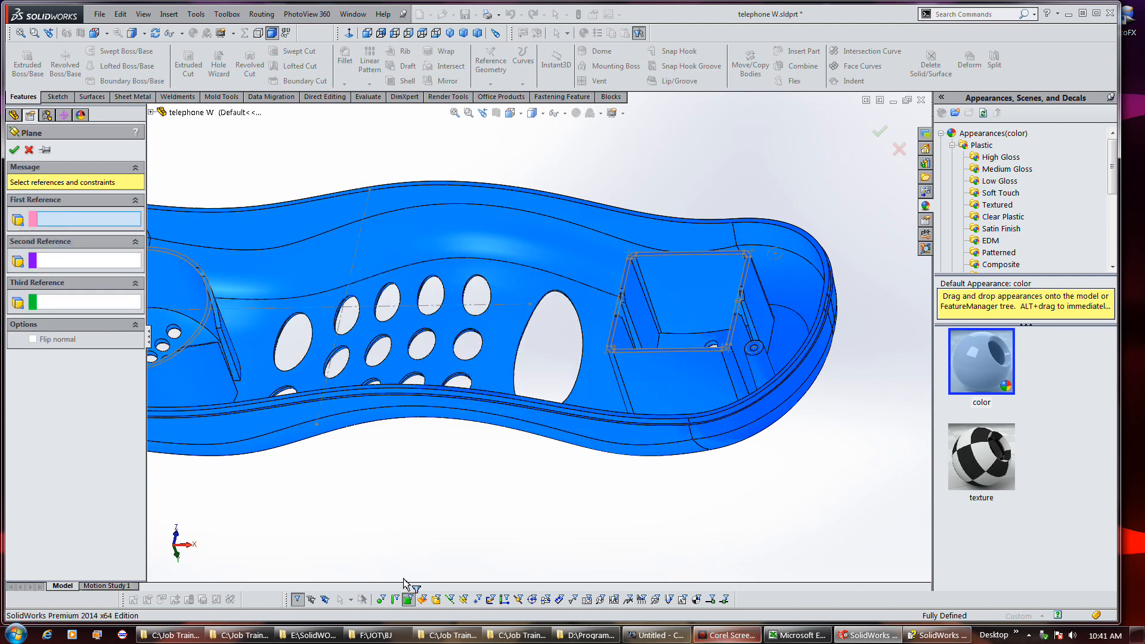
Step: Create the reference plane through the sketch centerline's endpoint, parallel to the Front plane, and hide Sketch14
click(408, 599)
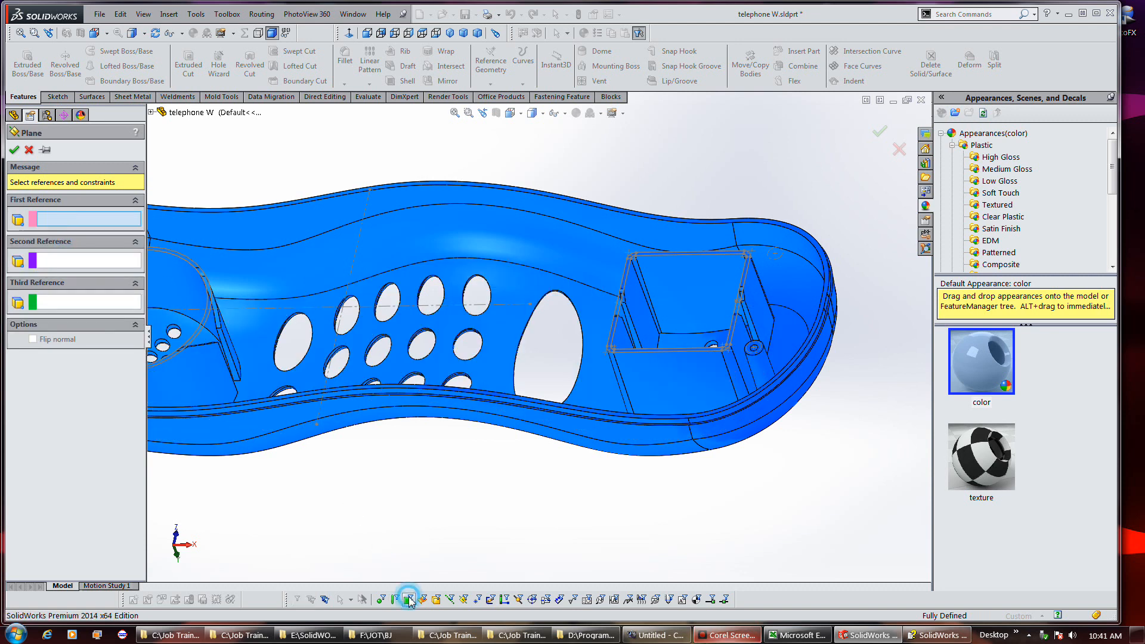
click(530, 305)
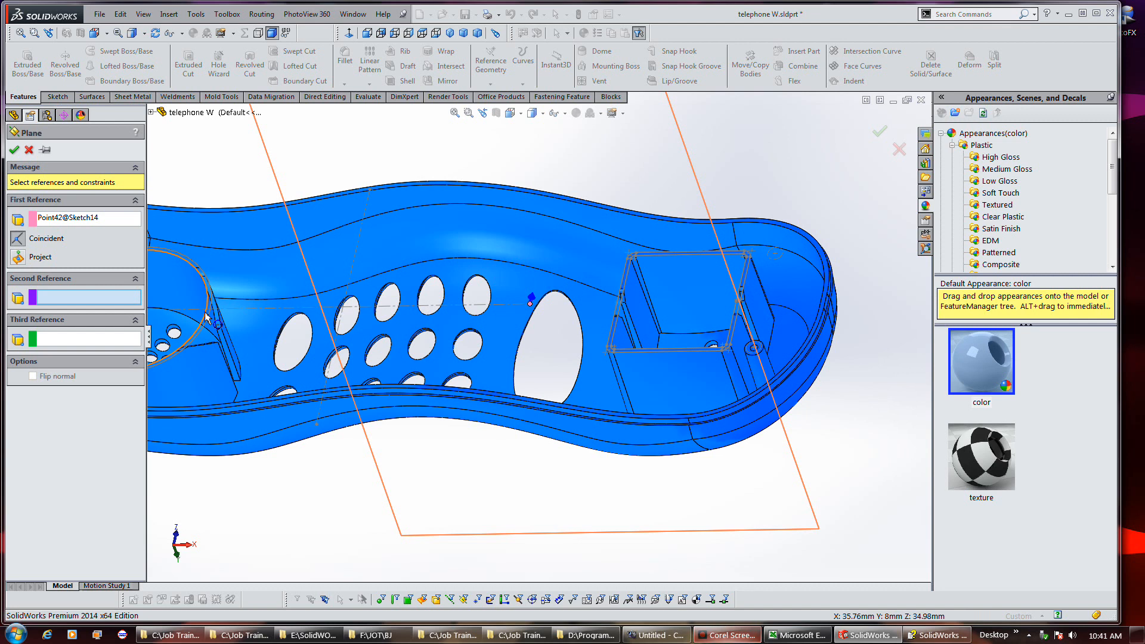
click(152, 113)
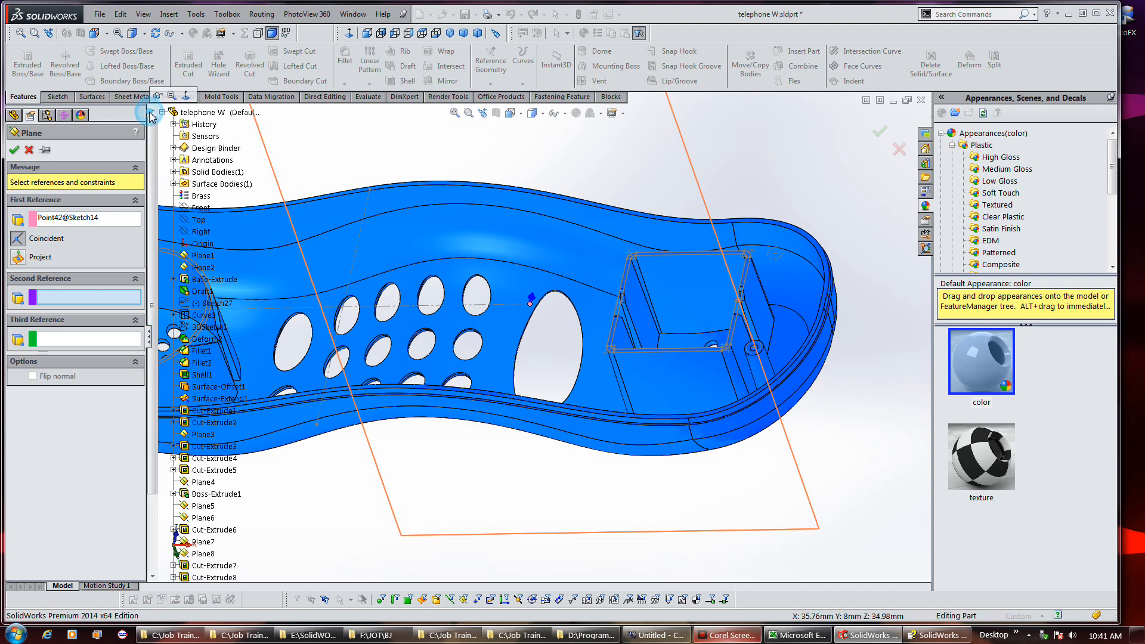
click(205, 209)
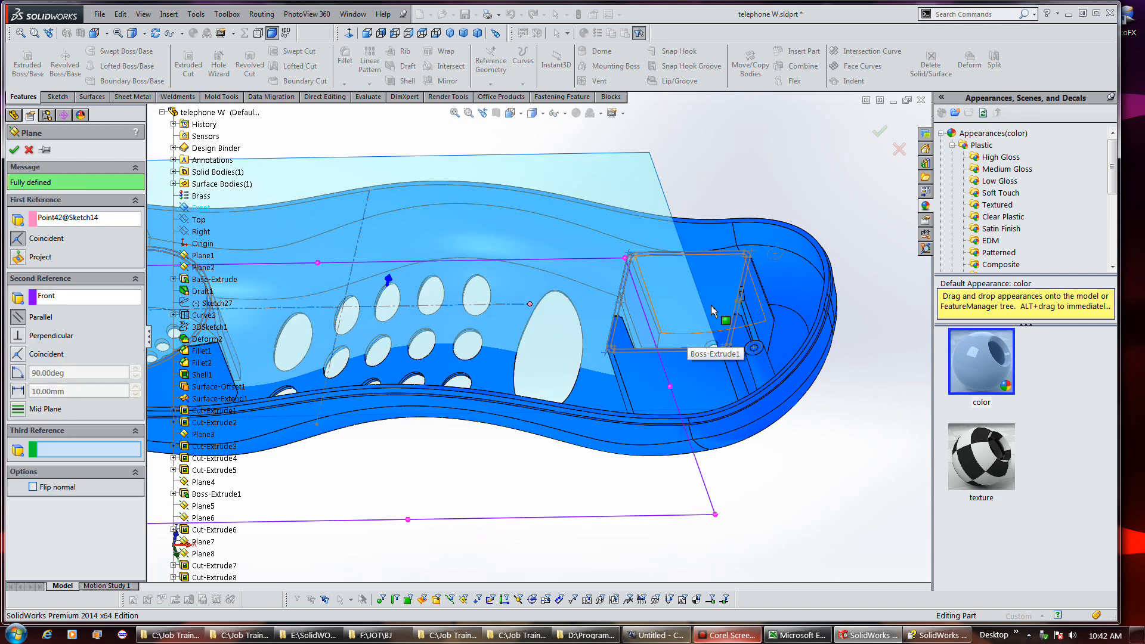
right_click(451, 335)
key(f)
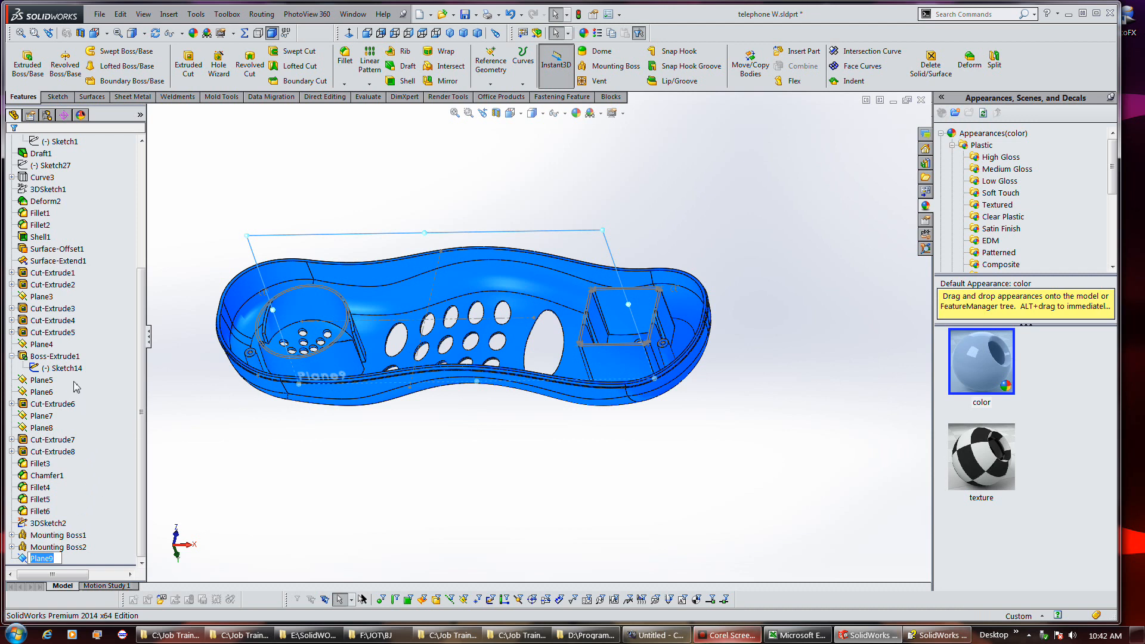
right_click(60, 368)
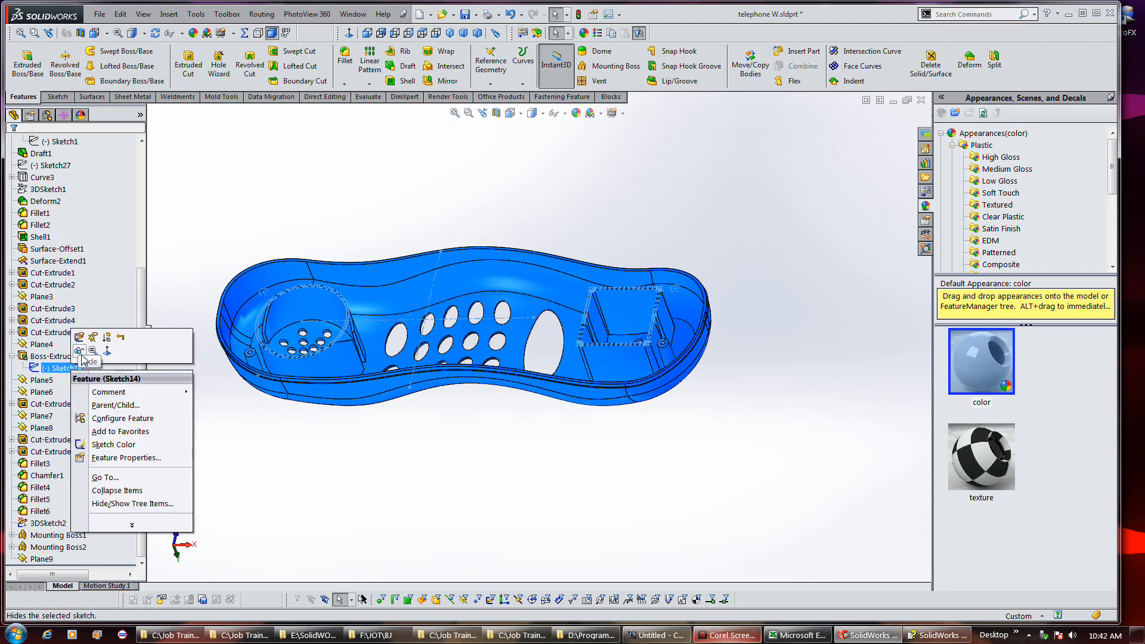
click(81, 353)
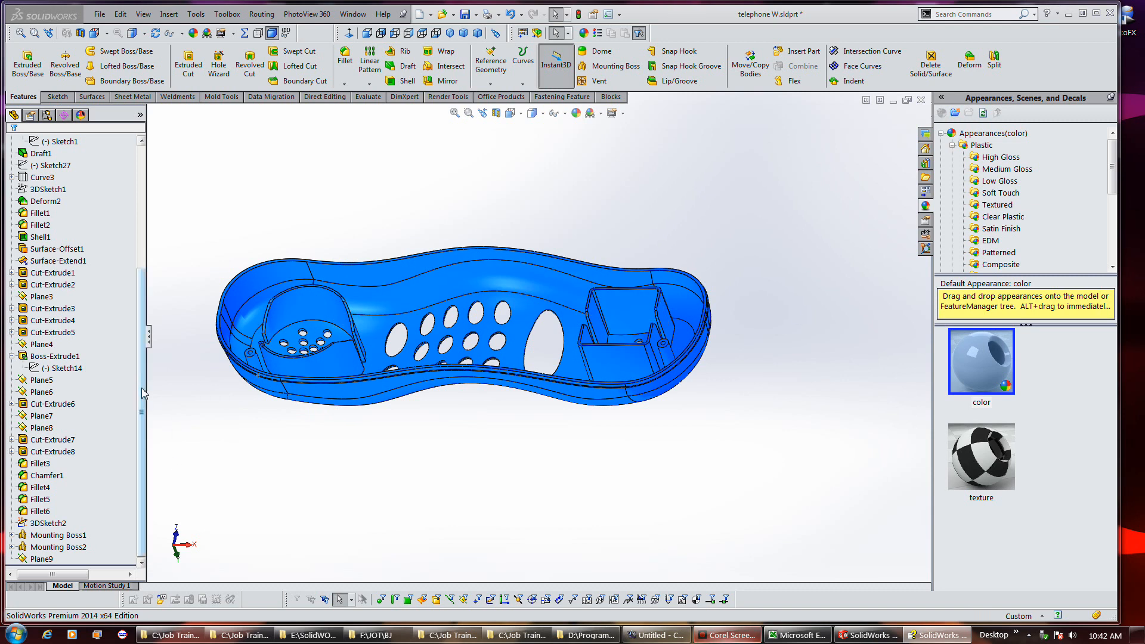
Step: Mirror both mounting boss features about the new reference plane, Plane9
click(42, 559)
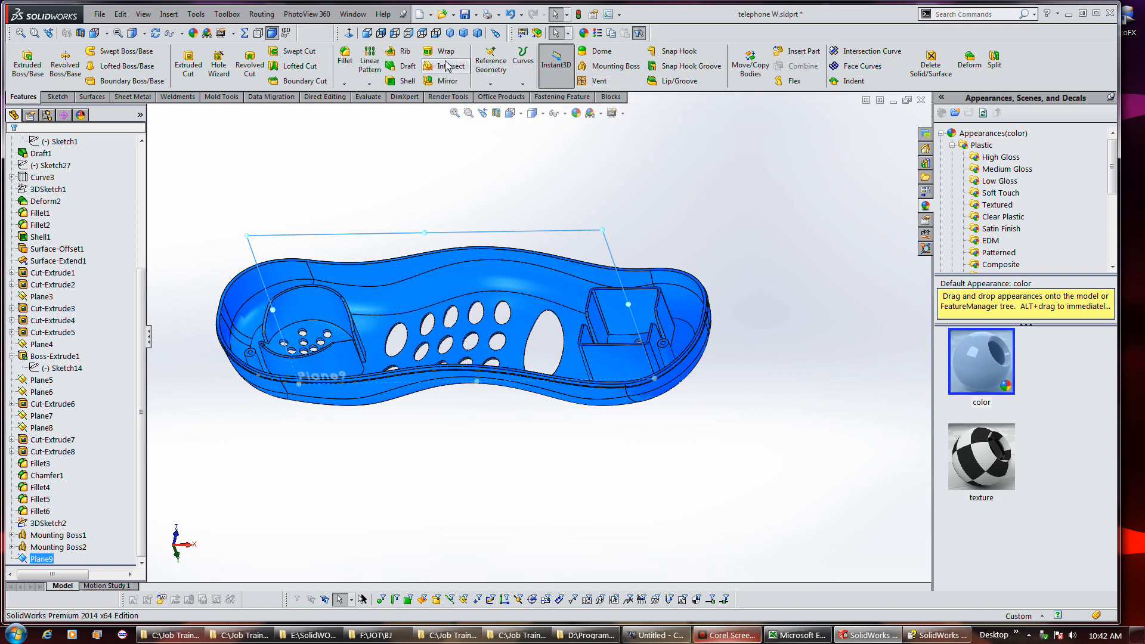
click(444, 81)
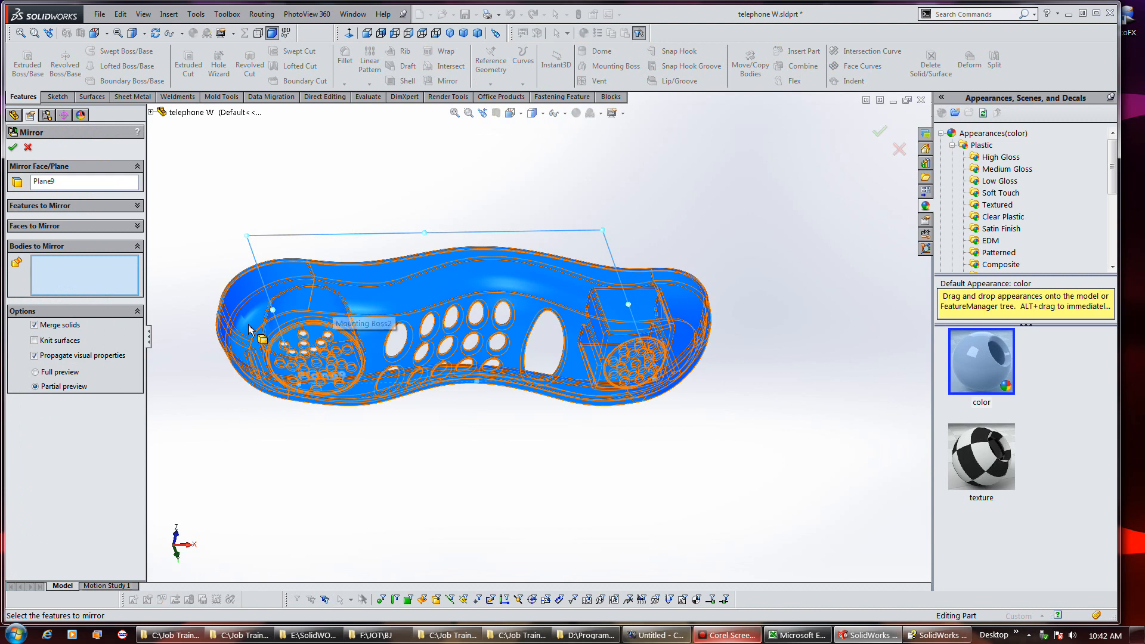
click(152, 112)
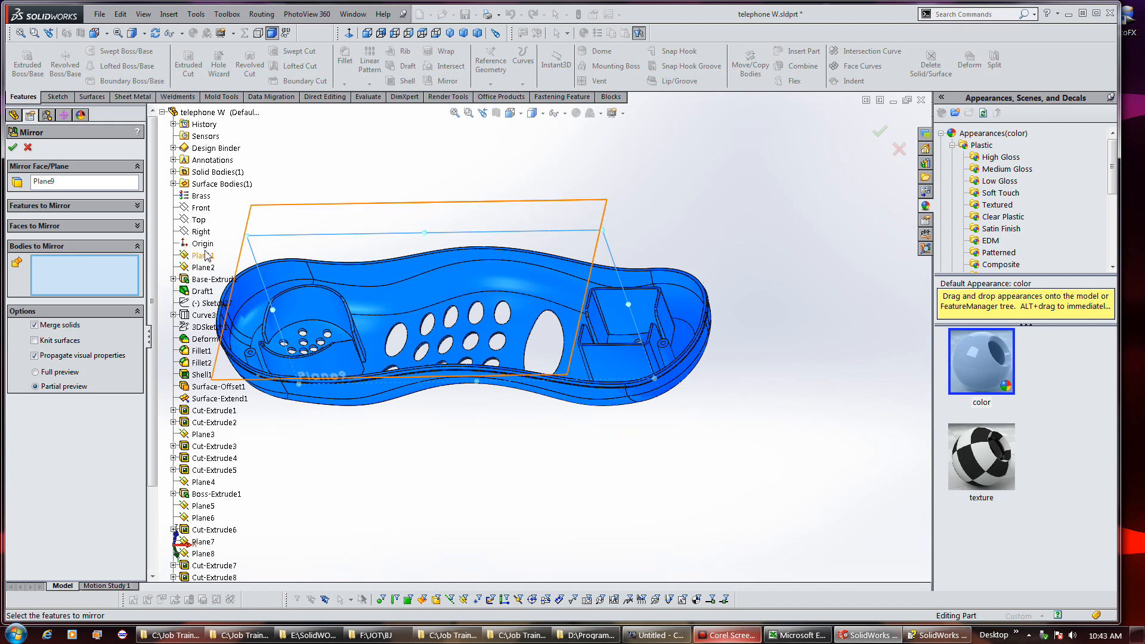
click(71, 209)
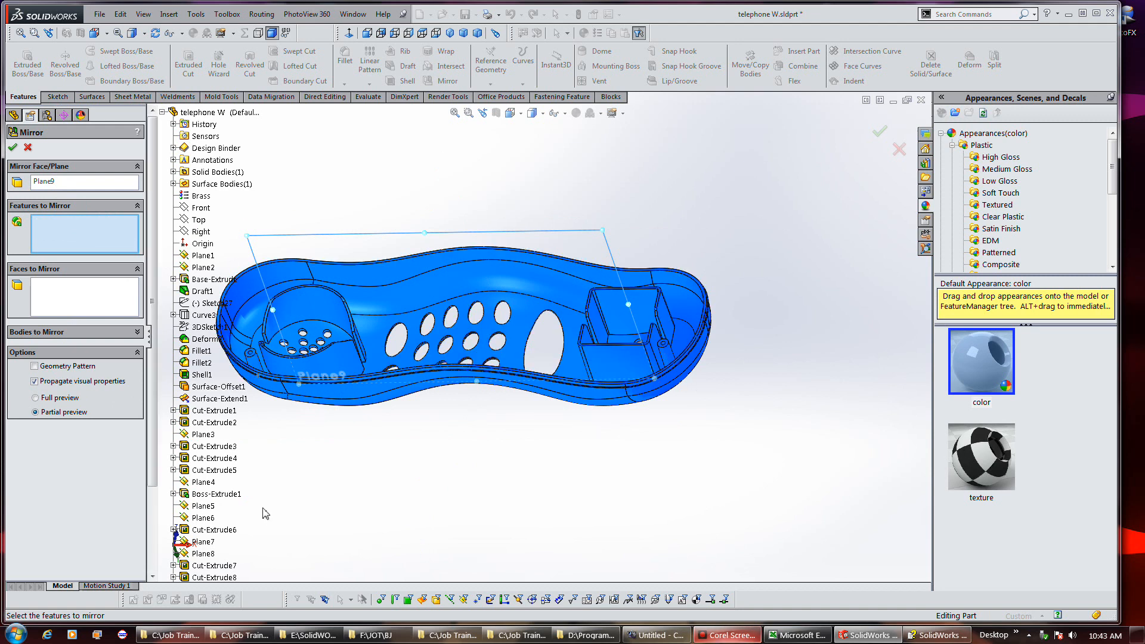
scroll(266, 517, down, 3)
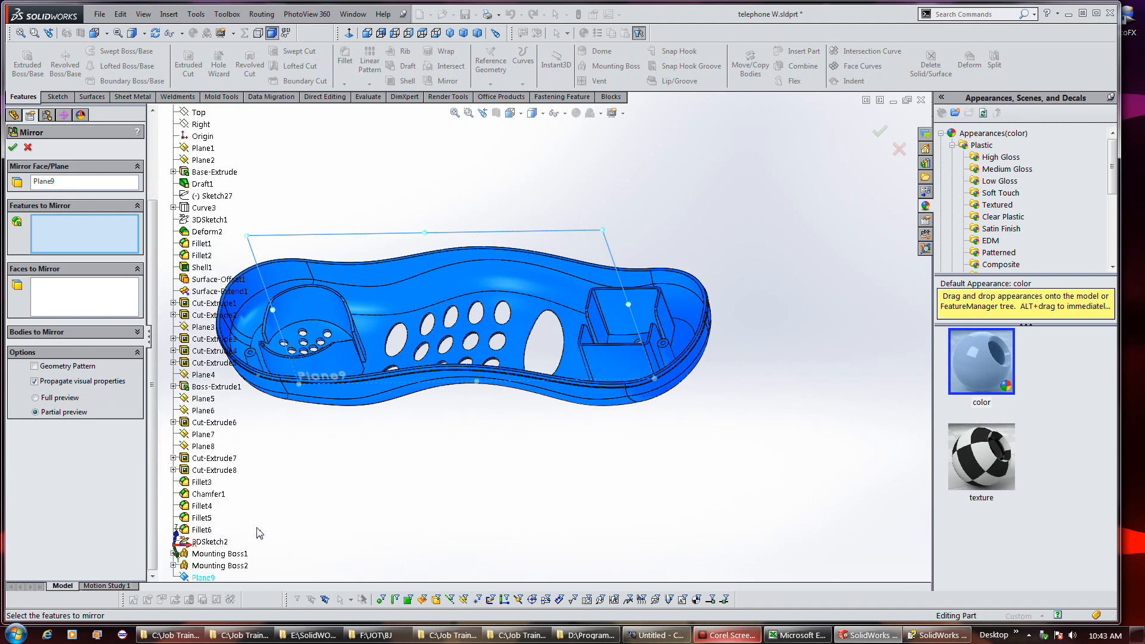
click(222, 566)
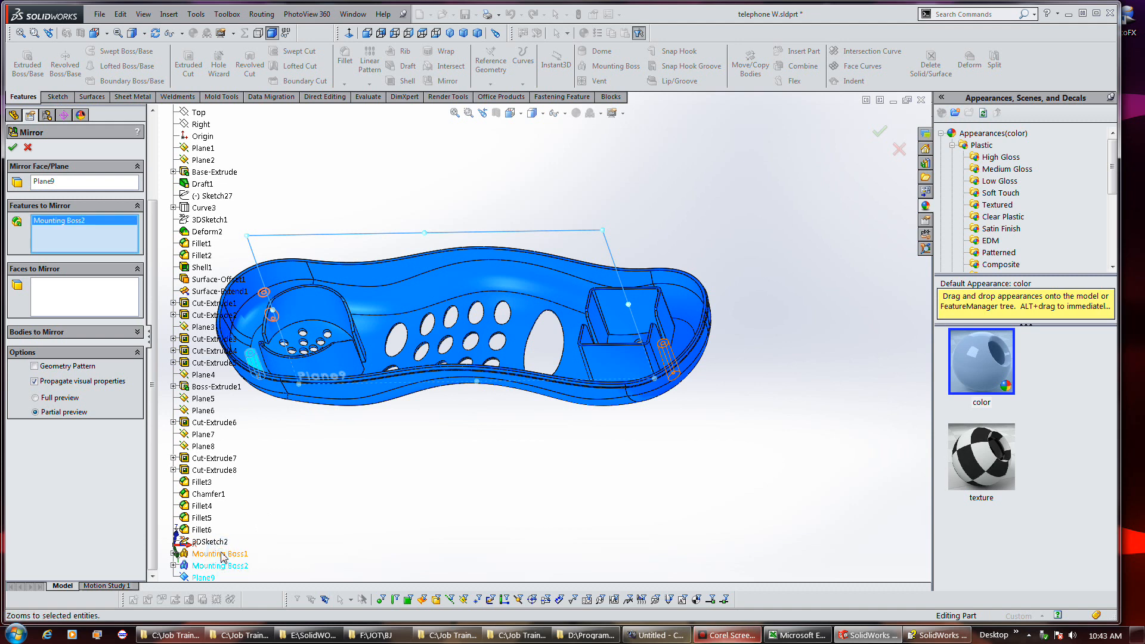
click(222, 555)
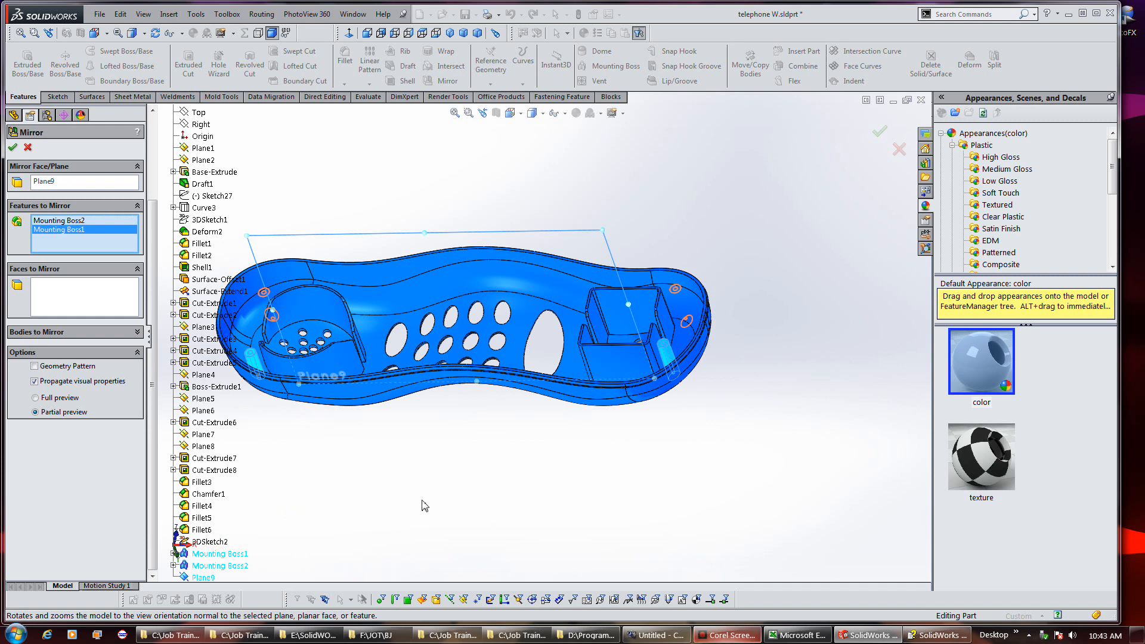
click(13, 148)
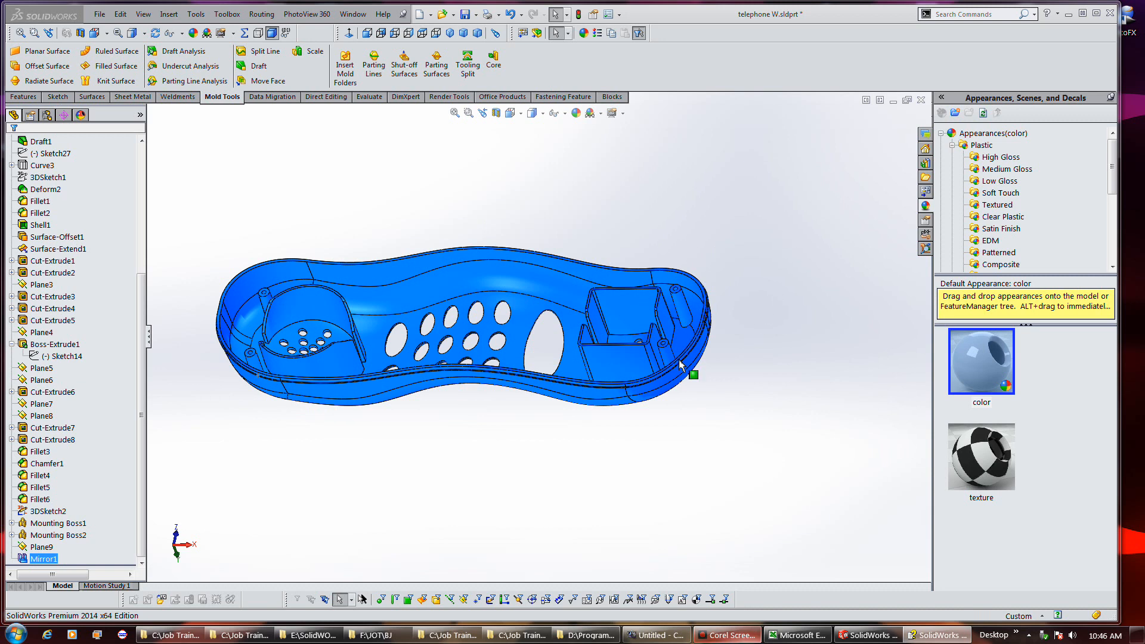
Step: Run a draft analysis on the handset shell with the Top plane as pull direction and a draft angle of 0.5 degrees
middle_drag(556, 412, 494, 239)
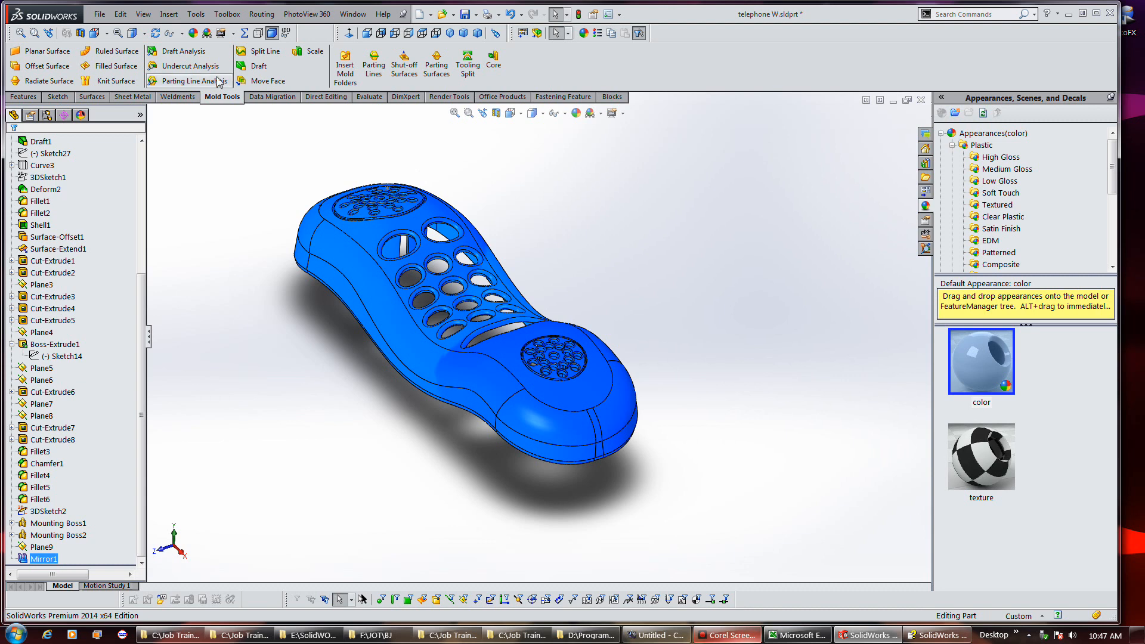
click(182, 52)
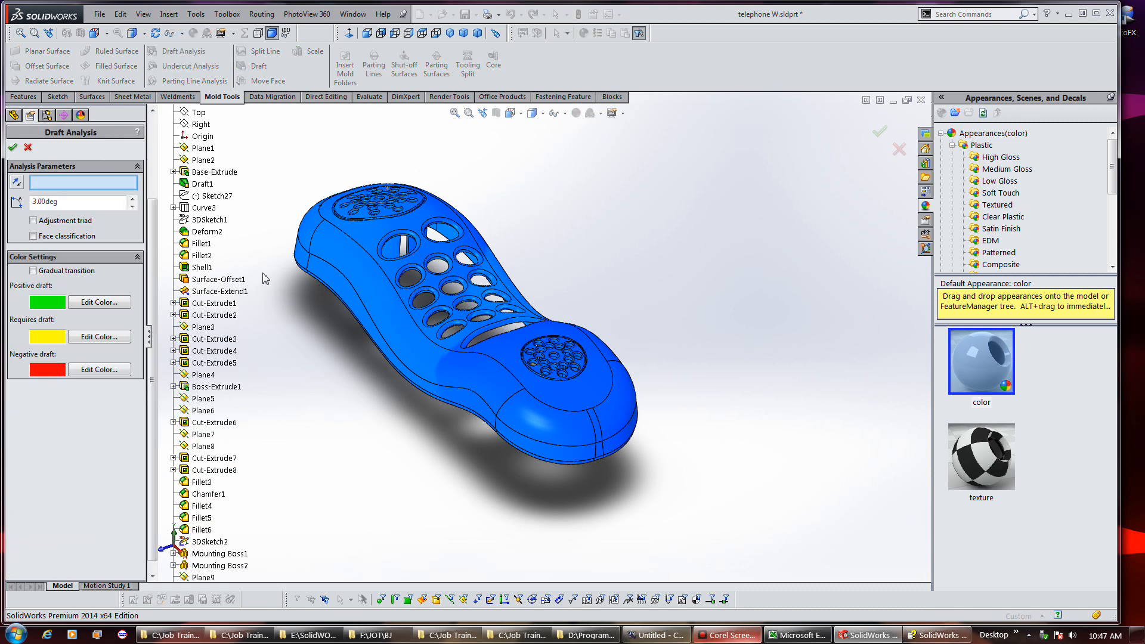
click(200, 112)
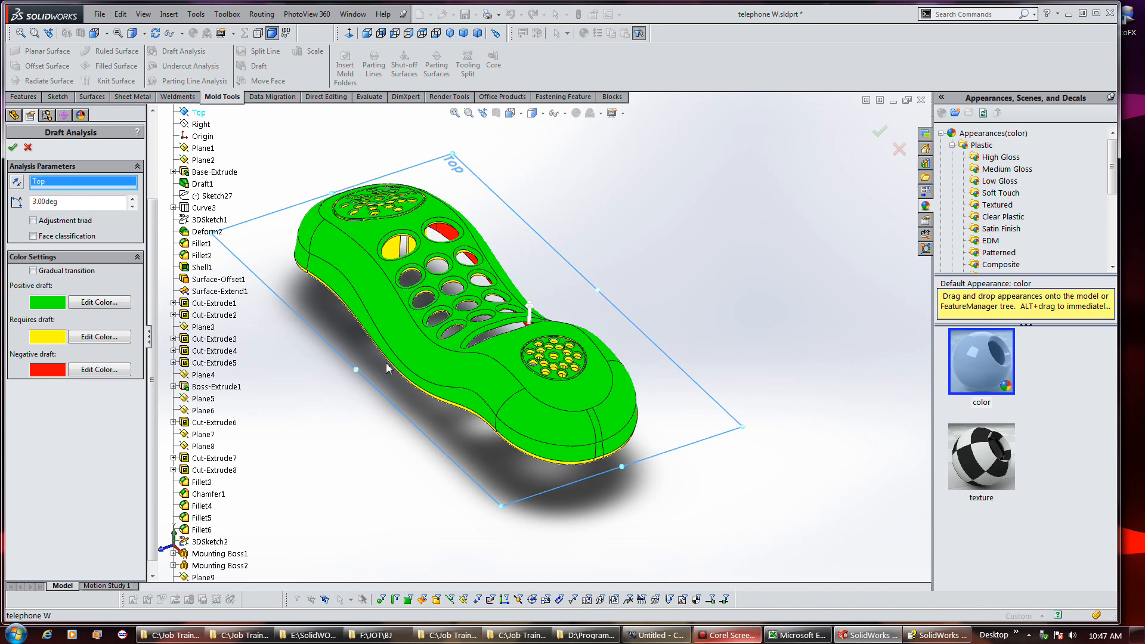
double_click(76, 204)
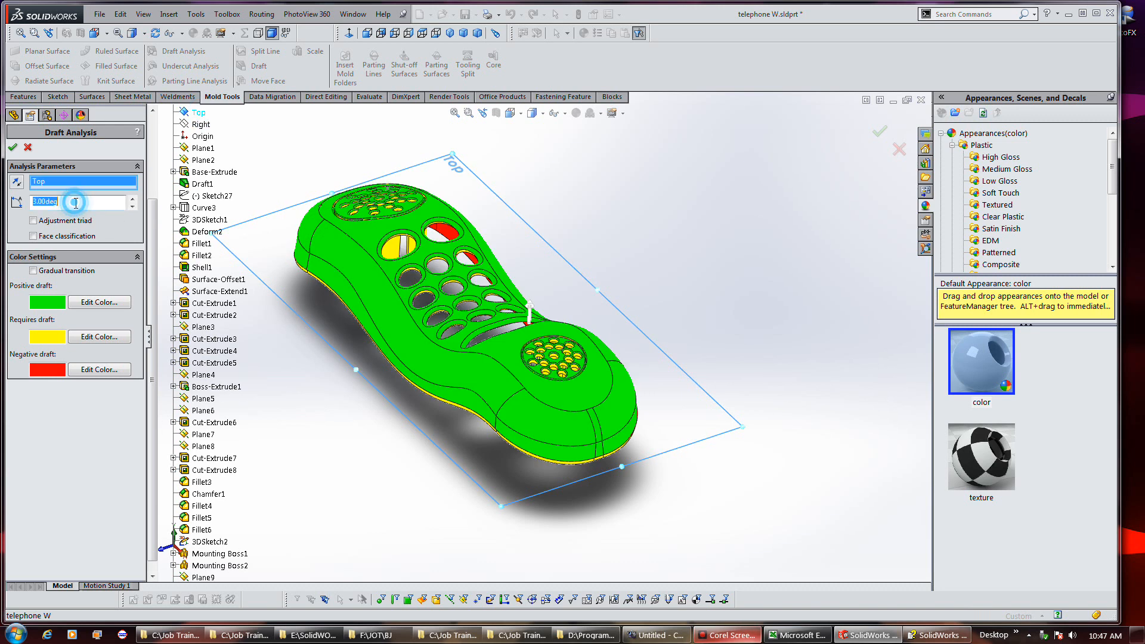
key(BackSpace)
key(Return)
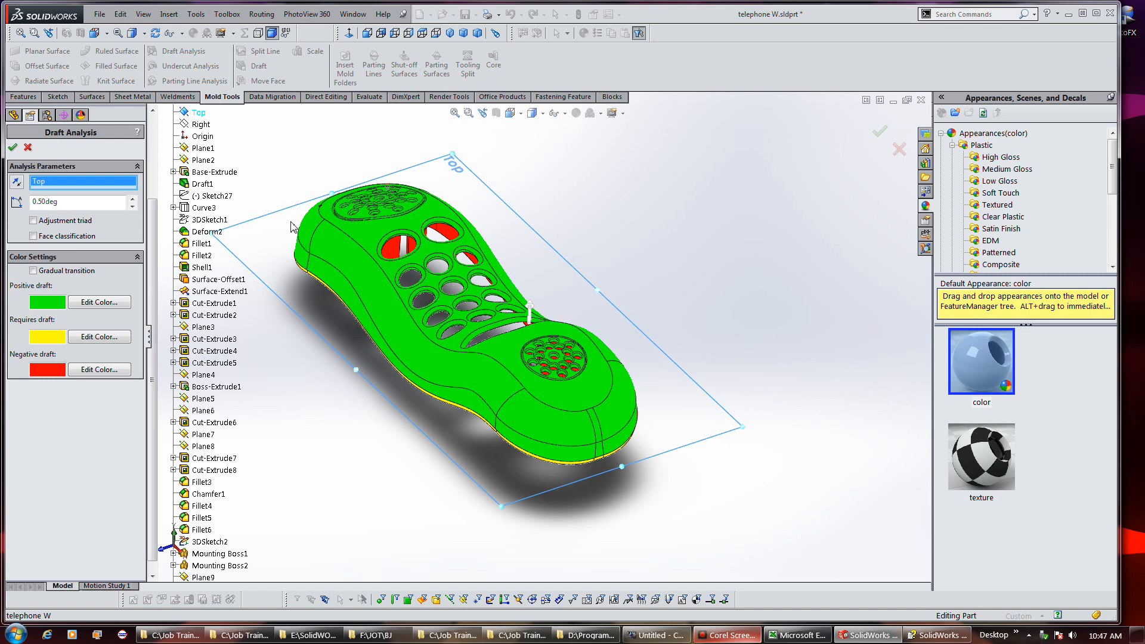
Step: Examine the draft colours on the shell's outer and inner faces, especially around the mounting bosses, and keep the analysis displayed
scroll(646, 309, up, 1)
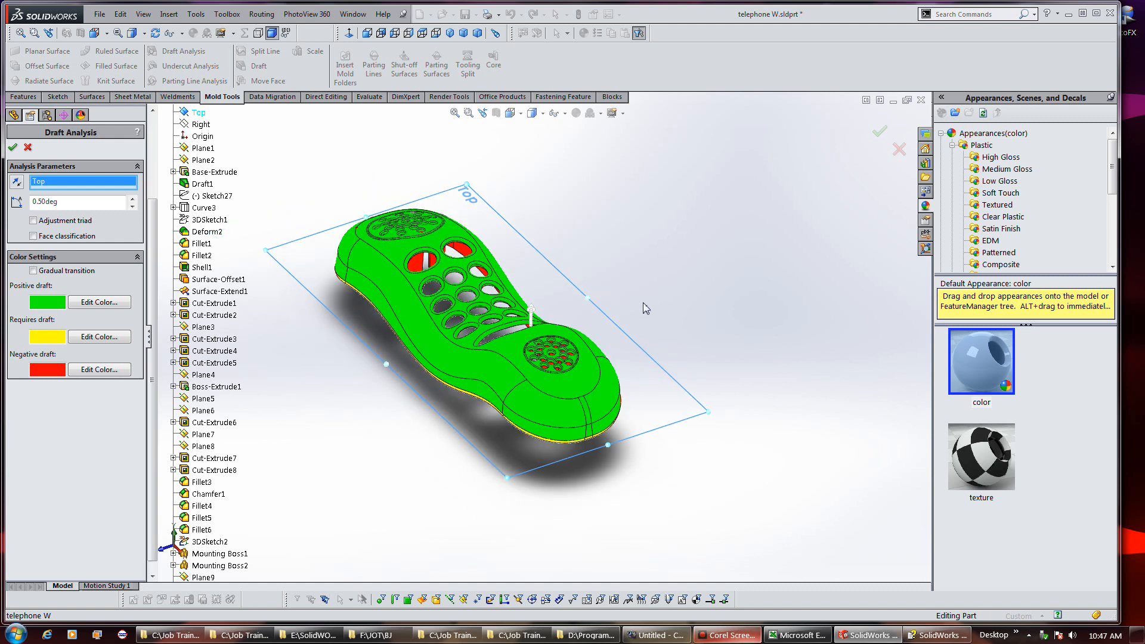
middle_drag(502, 406, 551, 253)
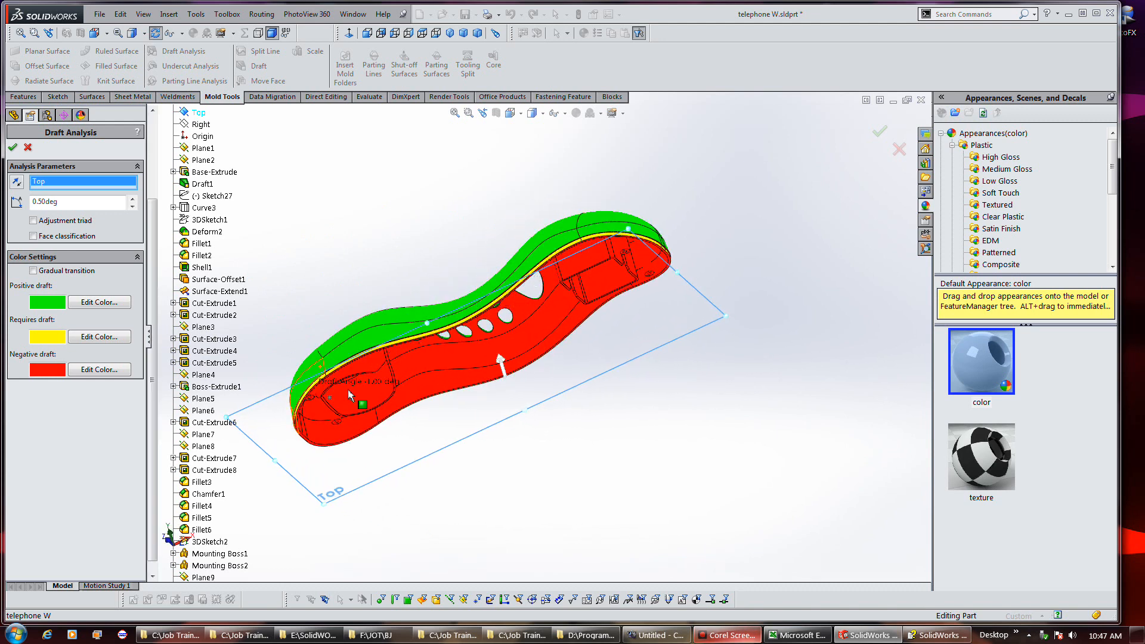
middle_drag(593, 299, 678, 499)
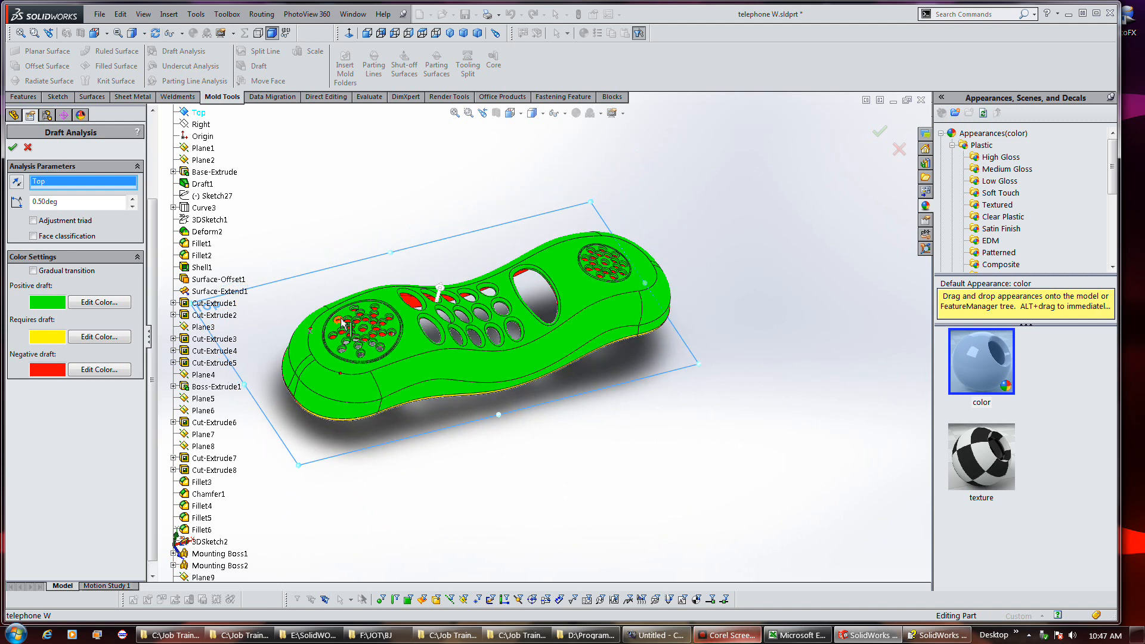
scroll(343, 324, up, 4)
scroll(343, 324, up, 1)
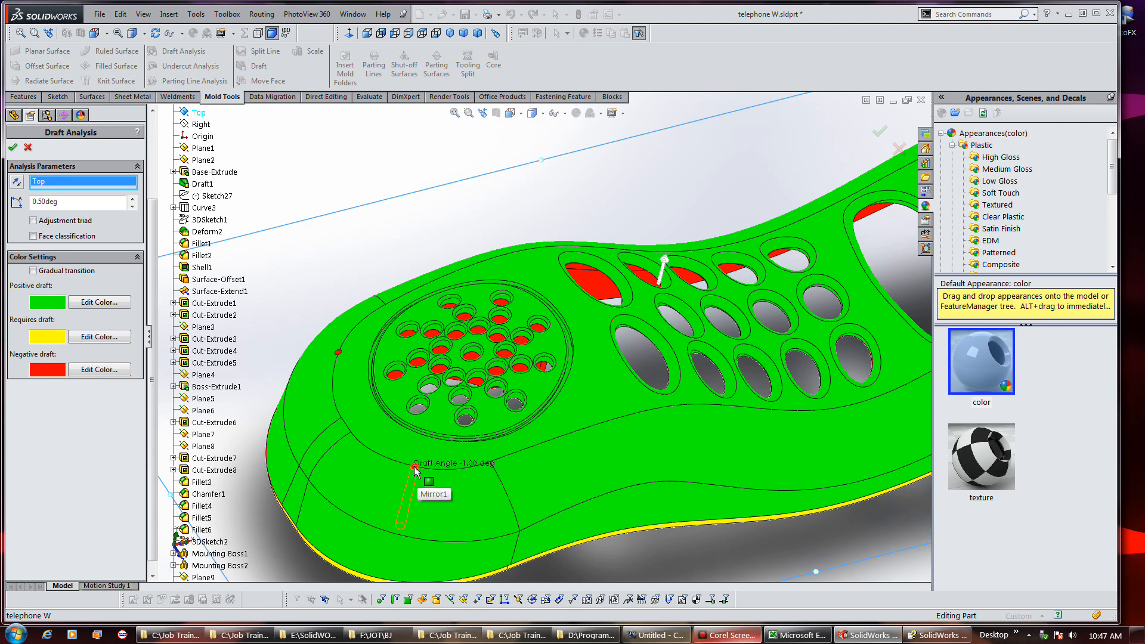
scroll(360, 411, up, 5)
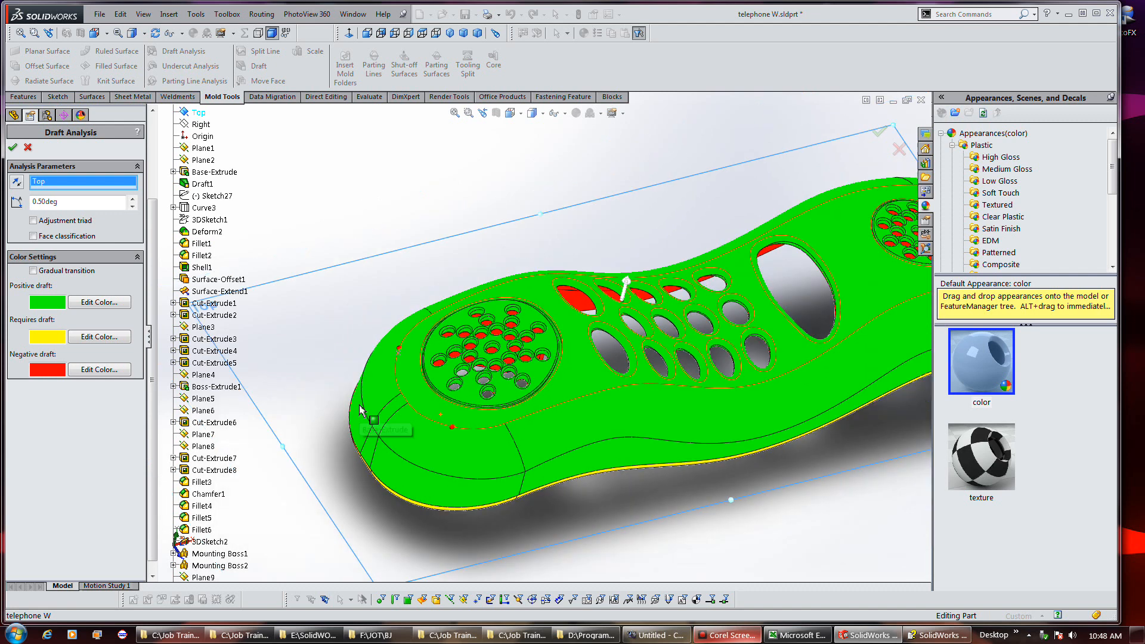
scroll(359, 410, up, 1)
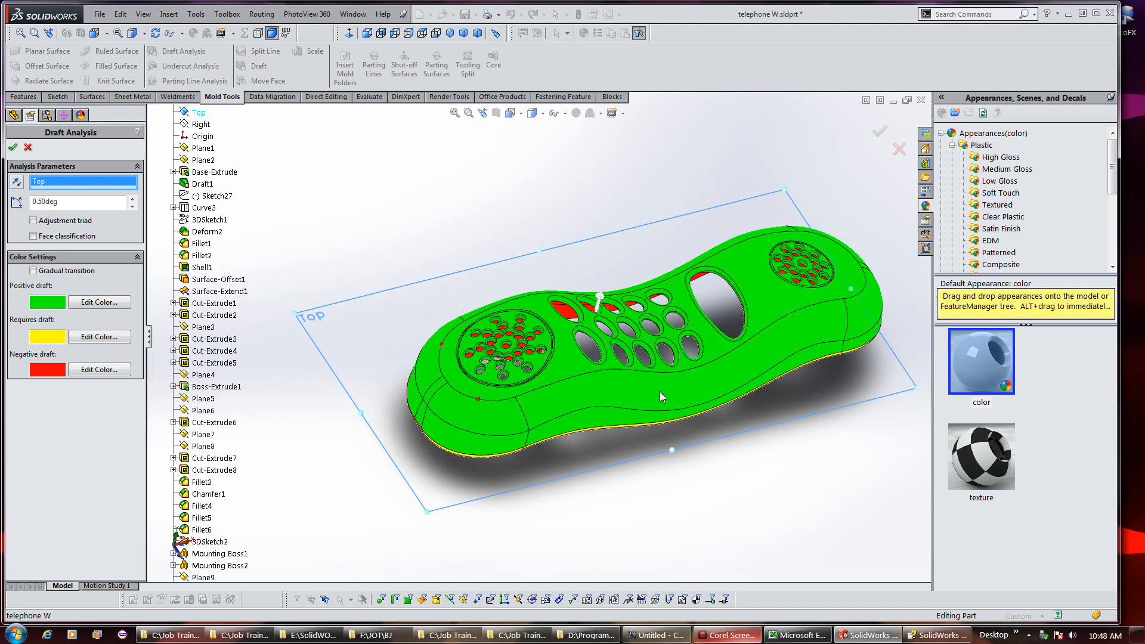
scroll(848, 291, down, 3)
scroll(835, 291, down, 3)
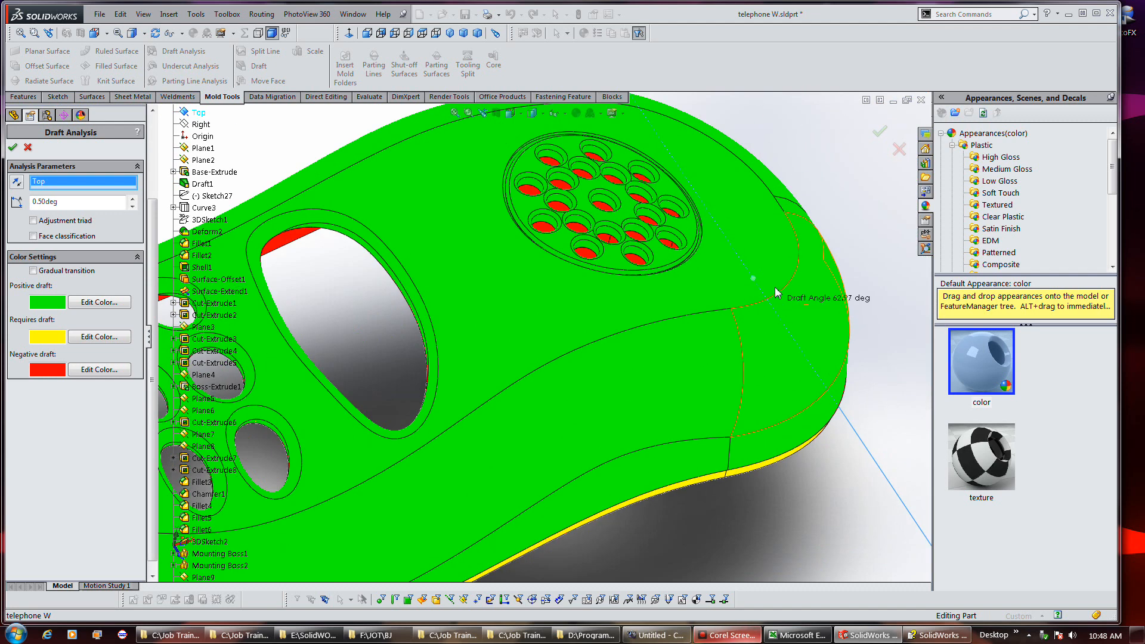
scroll(763, 287, up, 5)
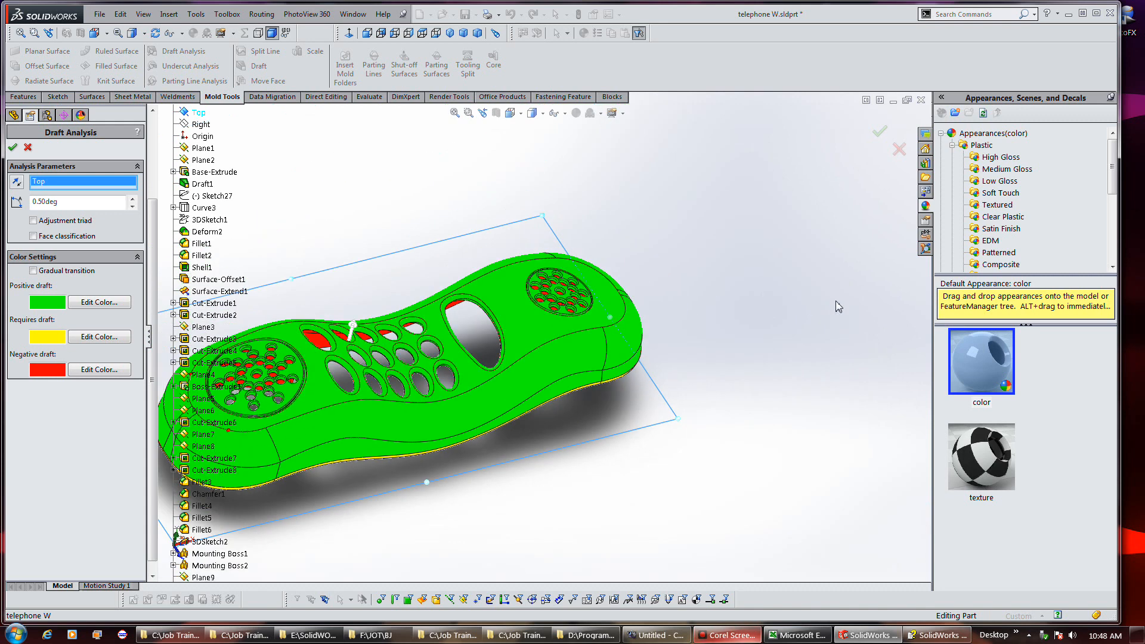
scroll(265, 423, up, 3)
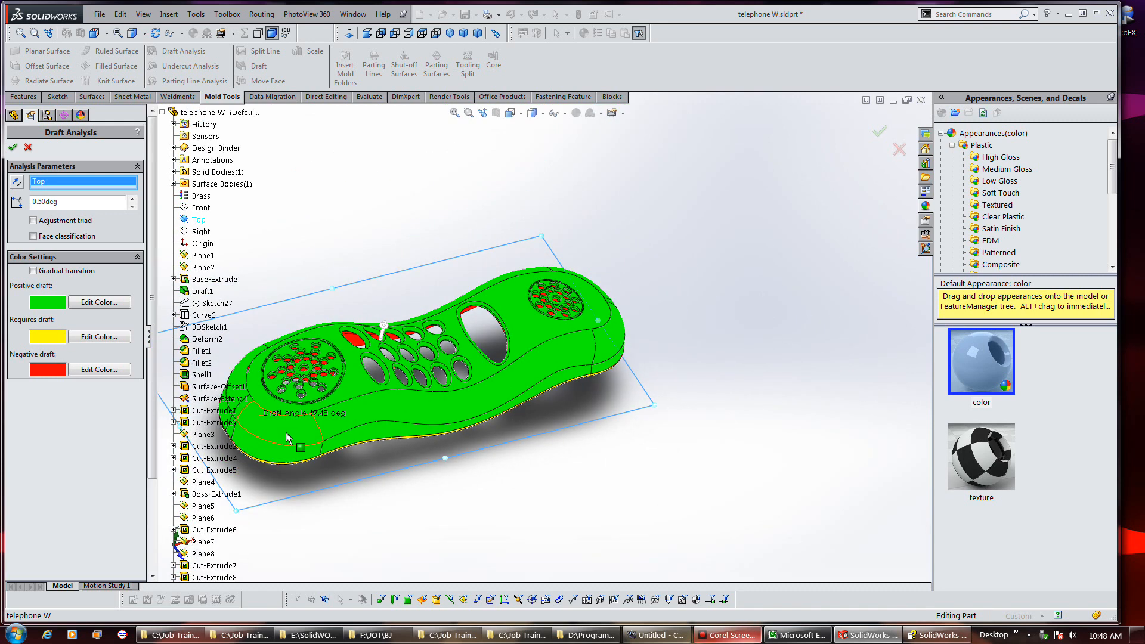
scroll(545, 460, up, 3)
scroll(587, 463, down, 6)
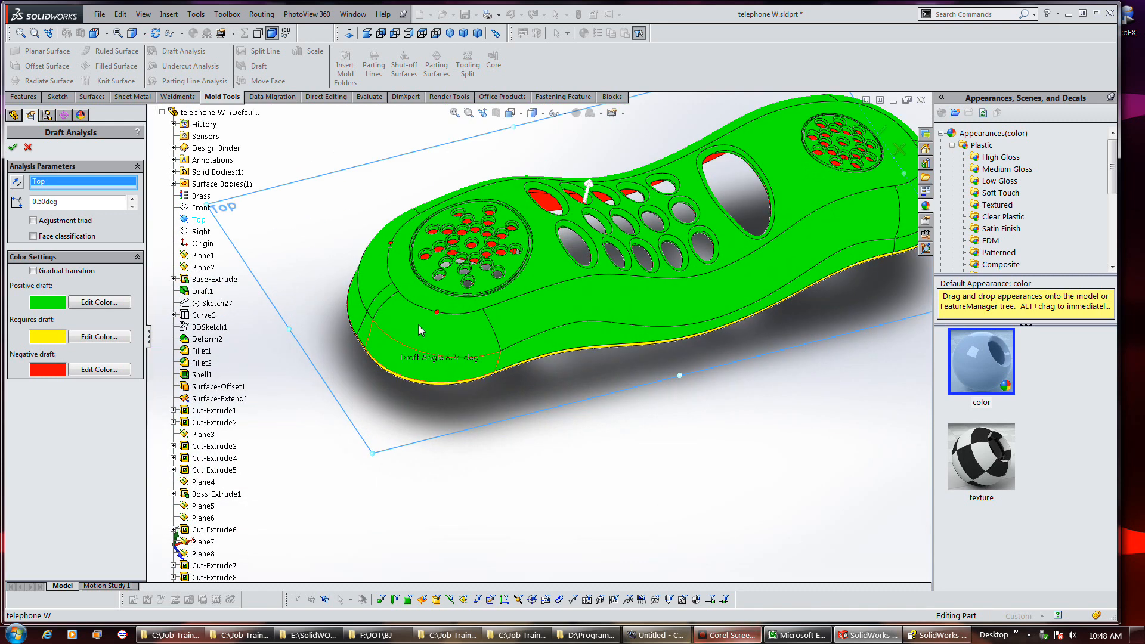
middle_drag(592, 498, 592, 173)
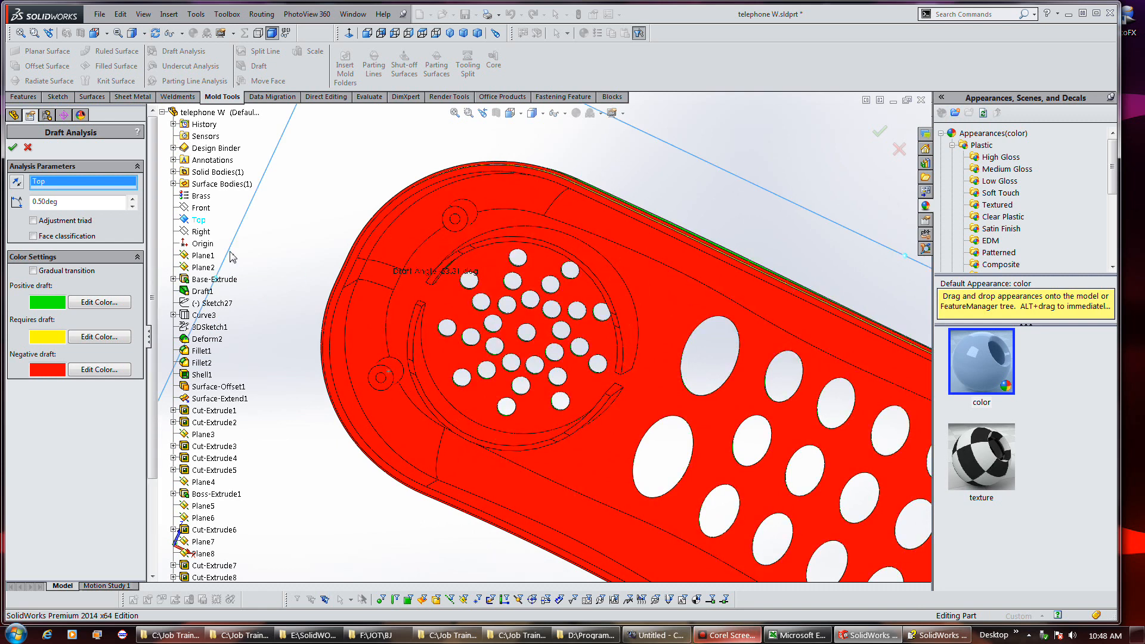
click(13, 147)
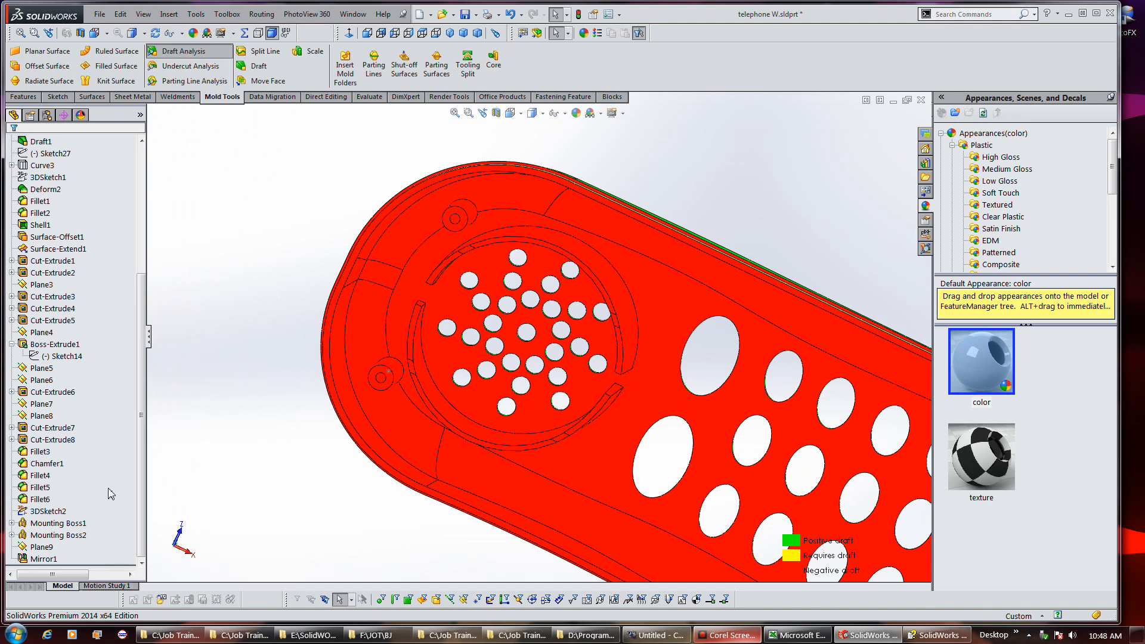
Step: Edit Mounting Boss2 and set the height of its hole to 15 mm
click(71, 535)
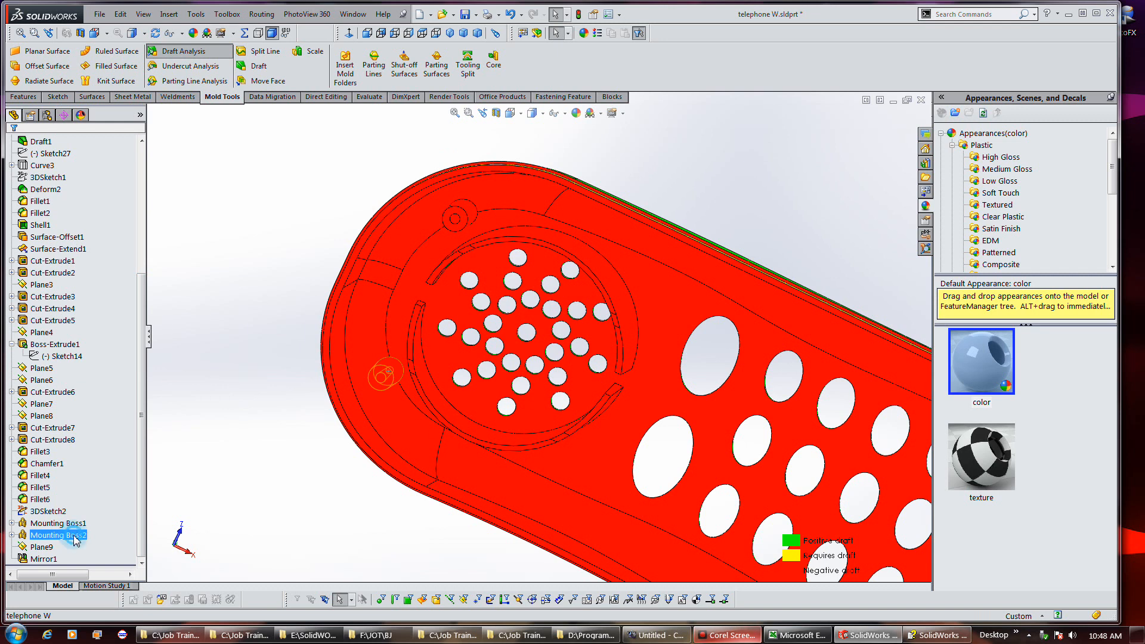
double_click(74, 536)
click(83, 502)
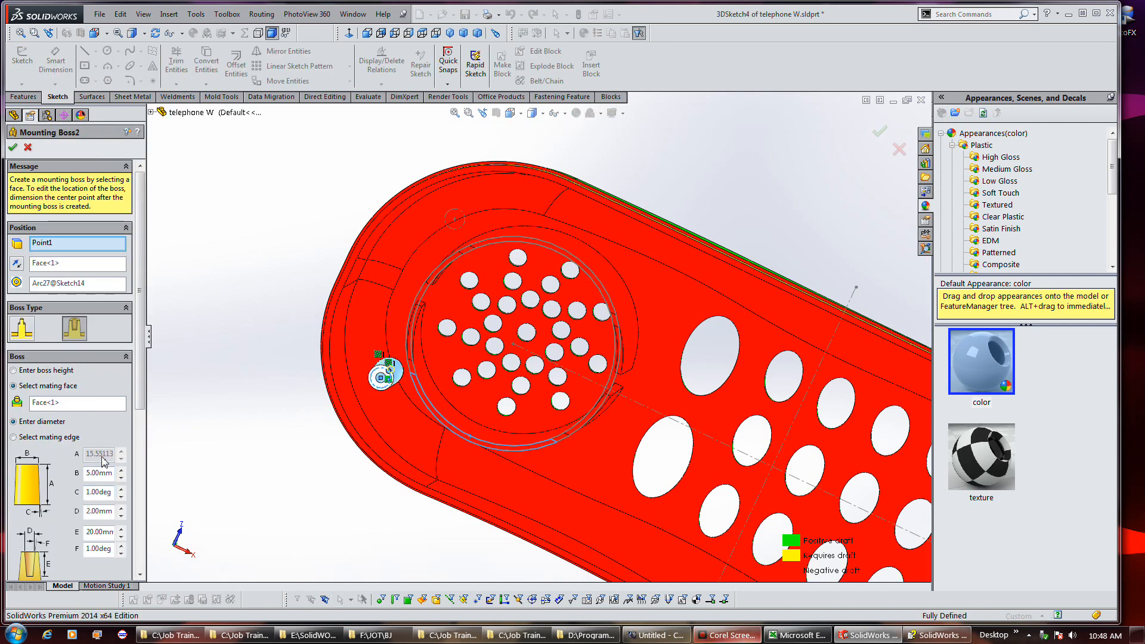
double_click(107, 532)
key(Return)
click(12, 149)
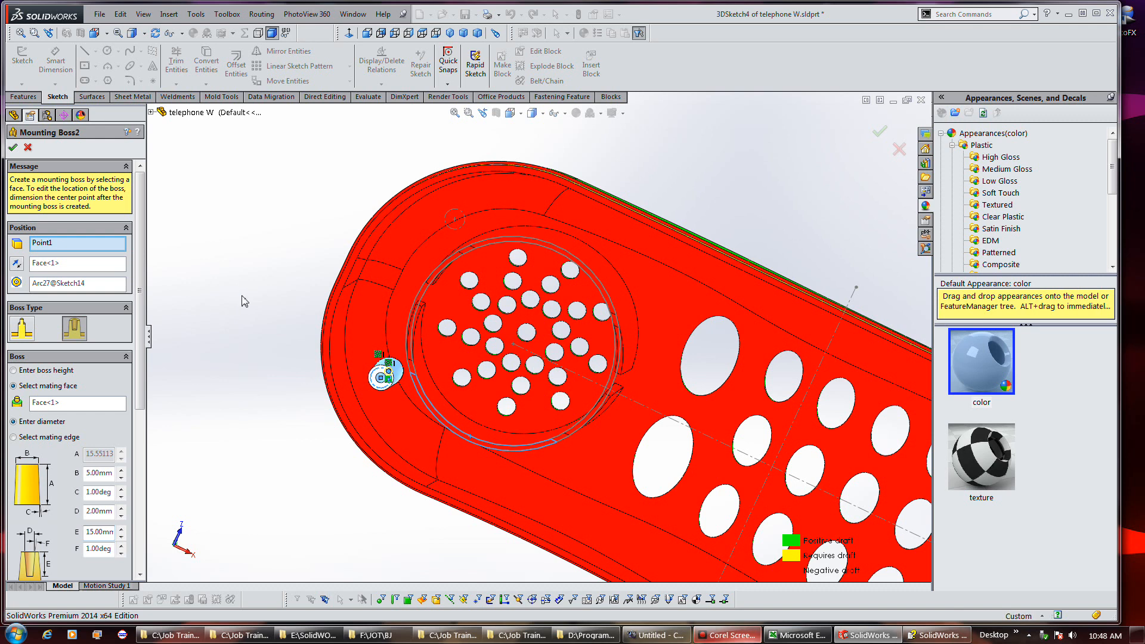
Step: Check the handset's draft analysis by temporarily hiding the positive and negative draft faces to isolate the faces requiring draft
middle_drag(242, 299, 283, 421)
middle_drag(268, 571, 263, 456)
scroll(284, 378, up, 1)
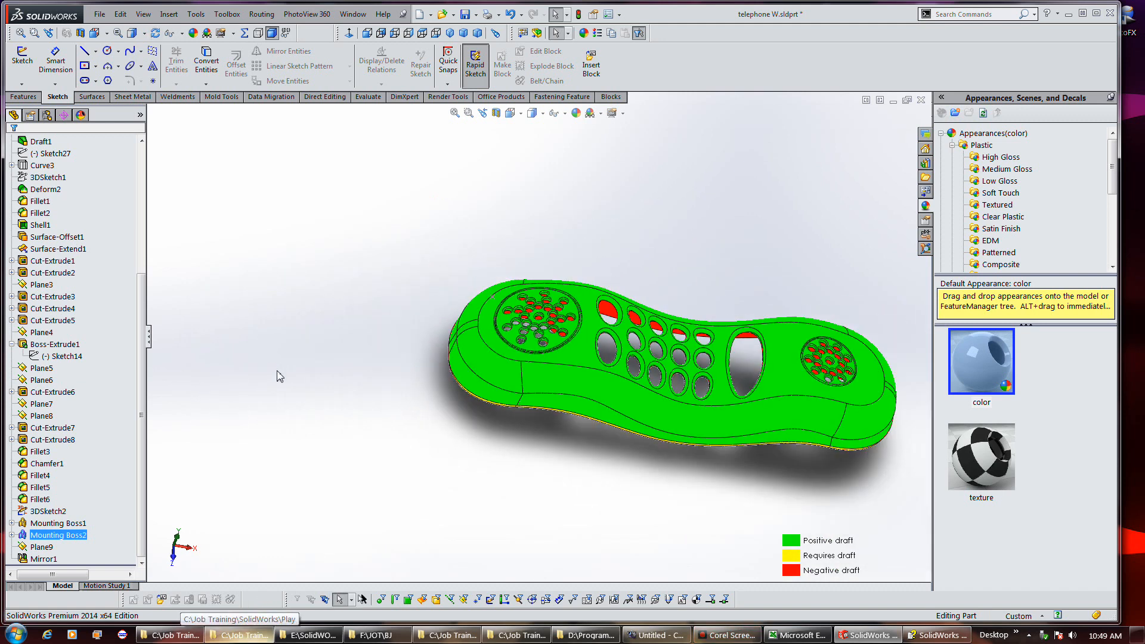
scroll(859, 465, down, 3)
middle_drag(725, 457, 535, 416)
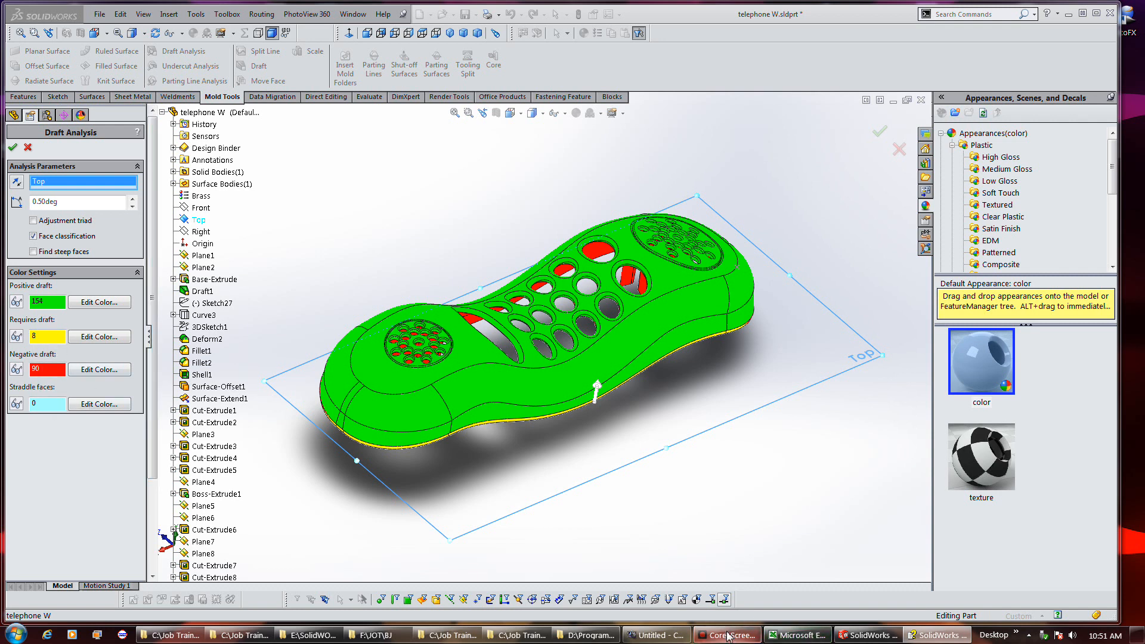
click(16, 304)
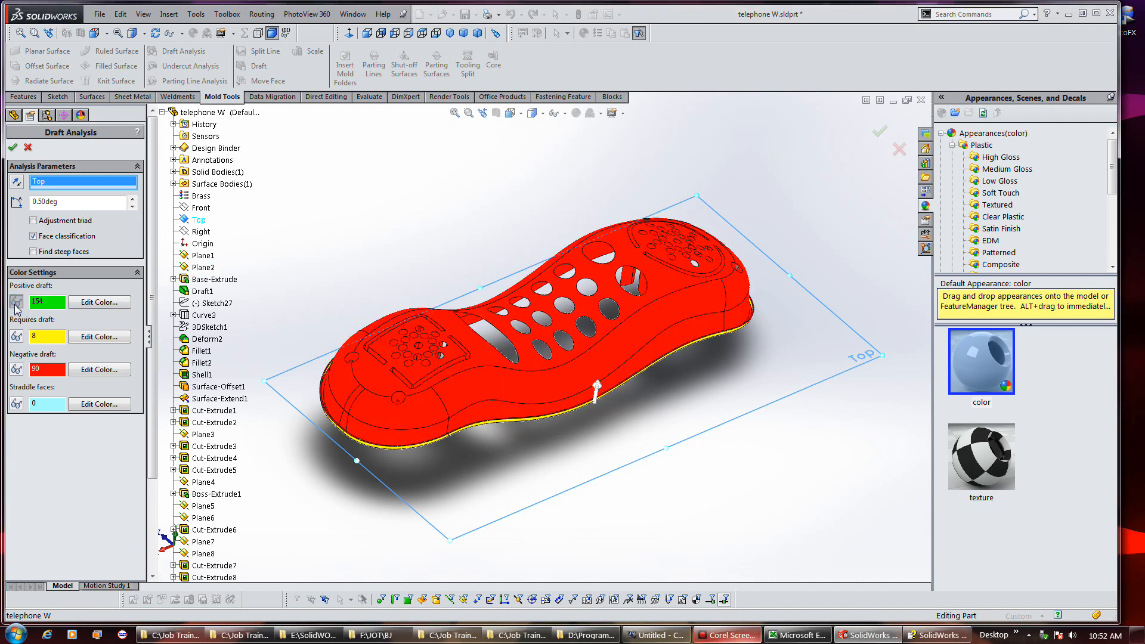
click(20, 370)
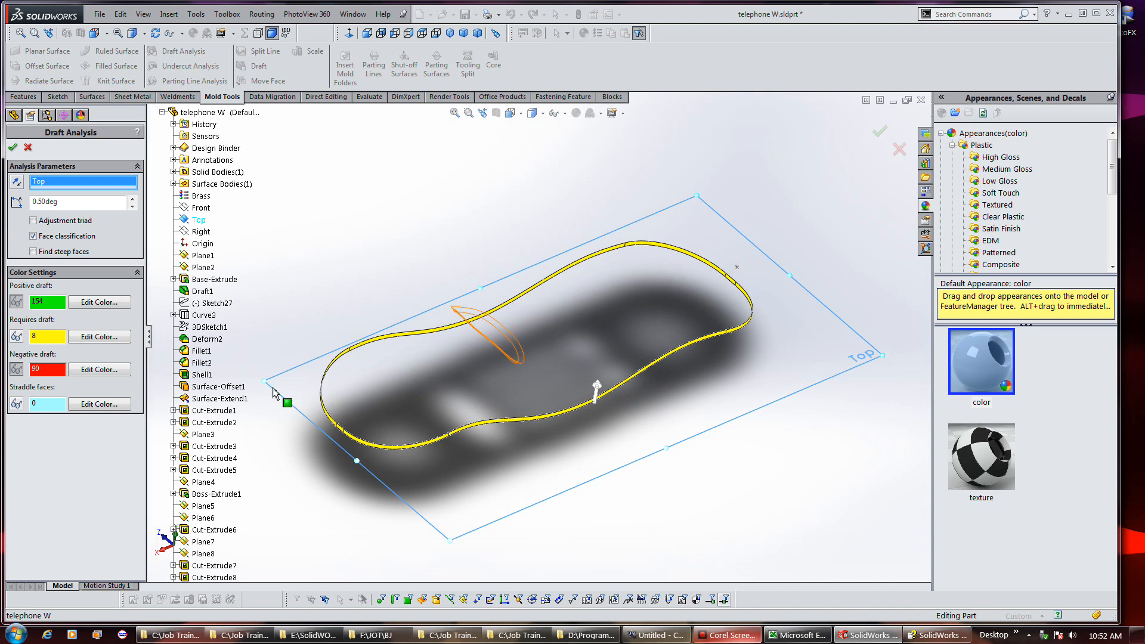
click(16, 370)
click(17, 302)
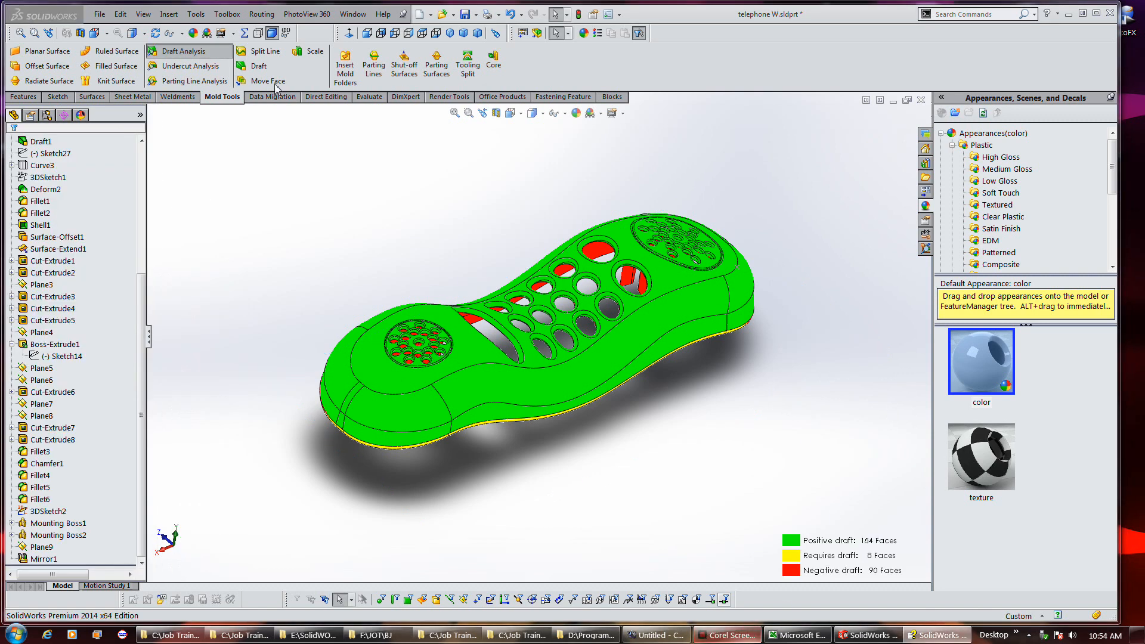
Step: Start a parting line draft at 1 degree with the Top plane as direction of pull, and reverse the pull direction
click(265, 67)
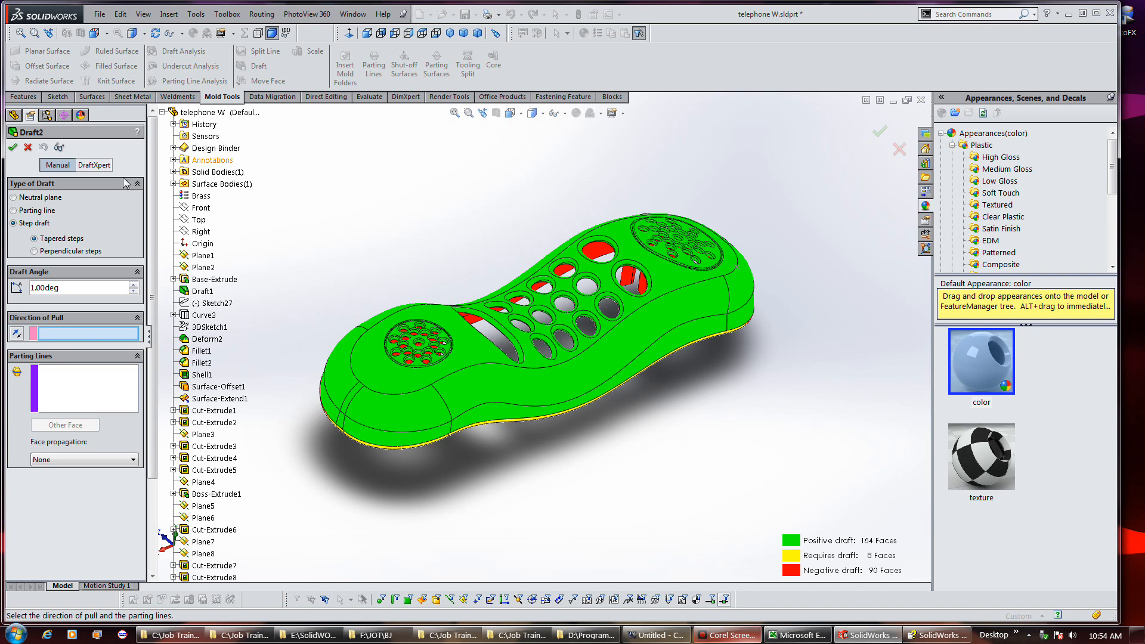
click(14, 210)
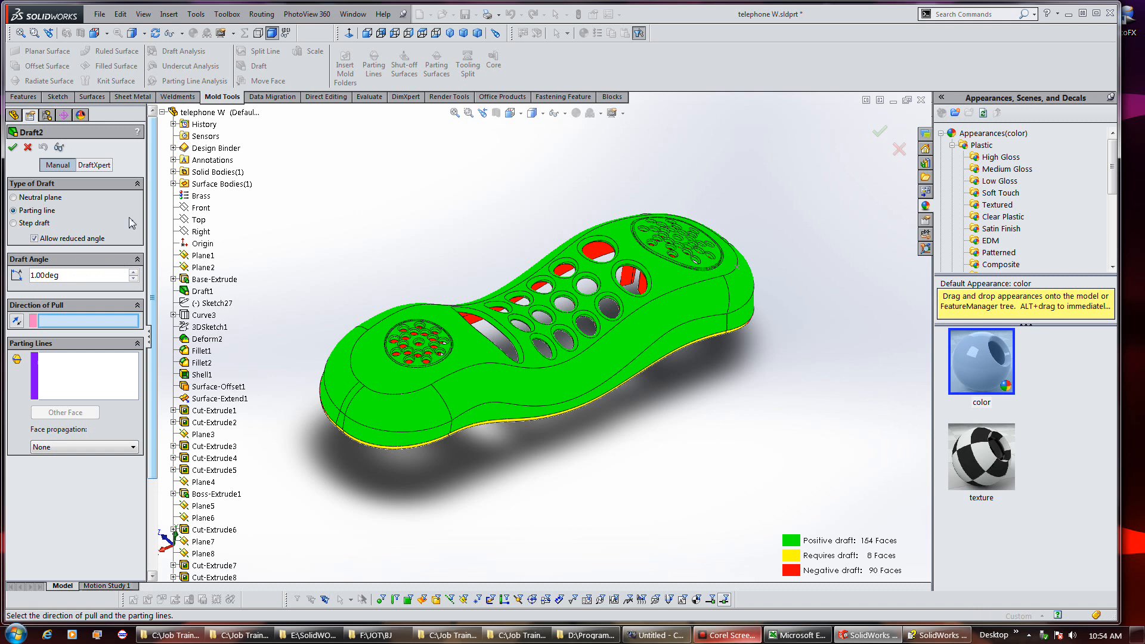
click(197, 220)
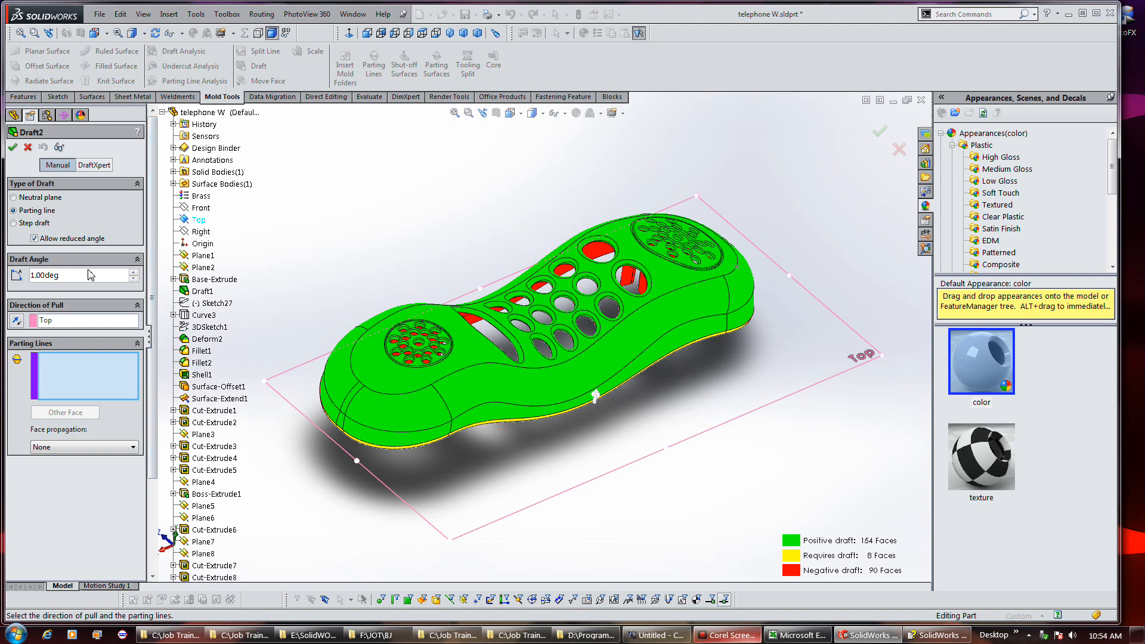
click(16, 323)
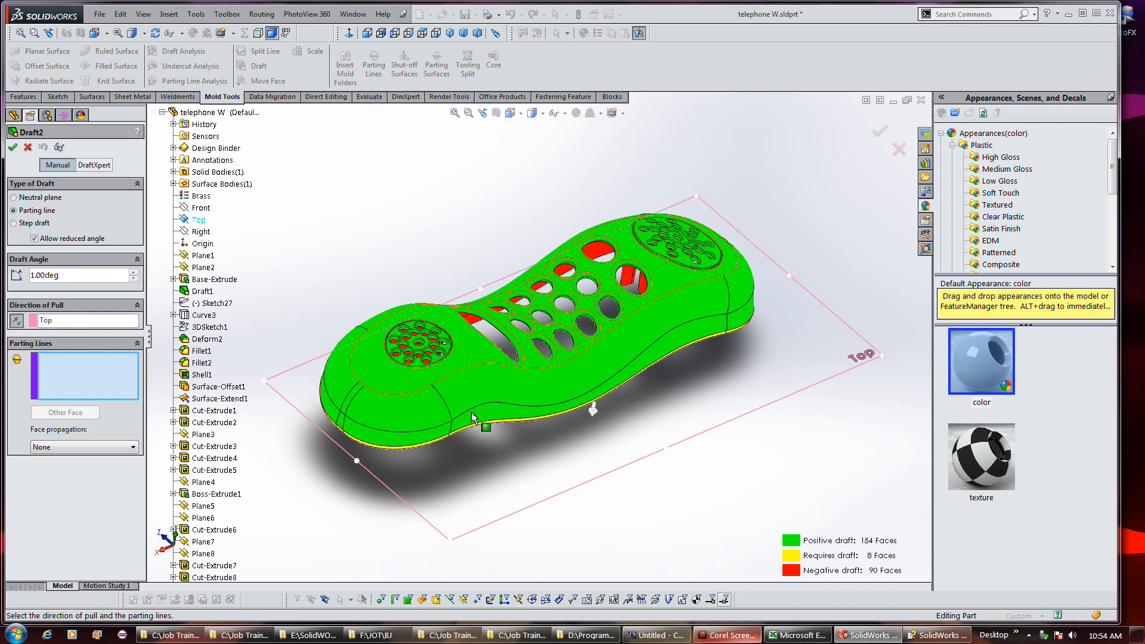
Step: Select the tangent edge chain along the shell's open rim below the yellow band as parting lines and apply the draft
middle_drag(664, 416, 441, 300)
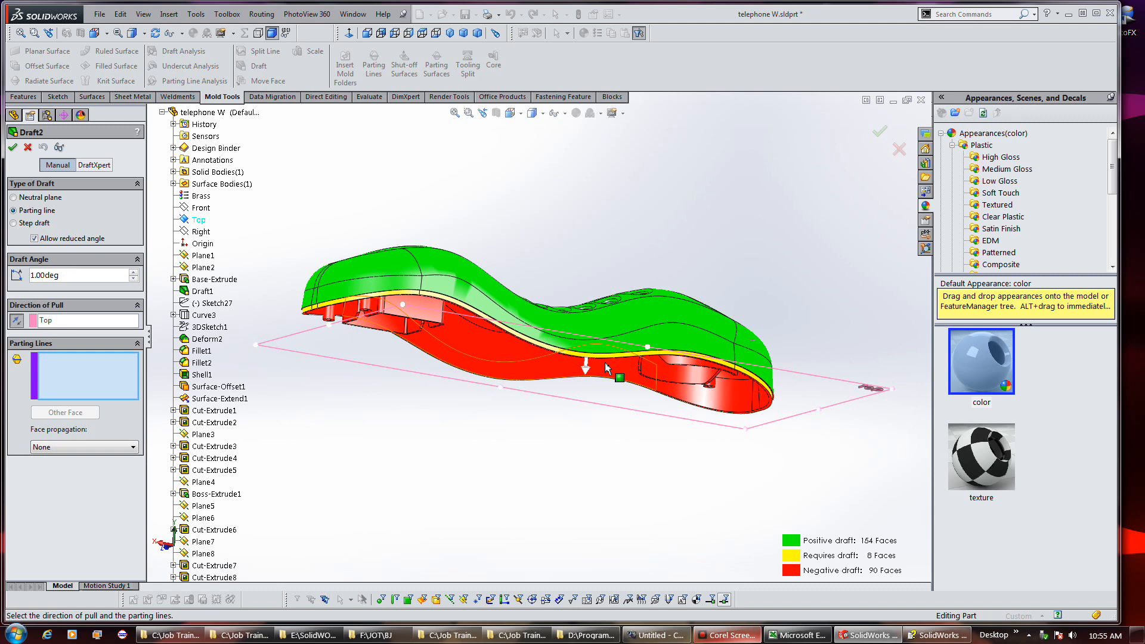
scroll(605, 365, down, 5)
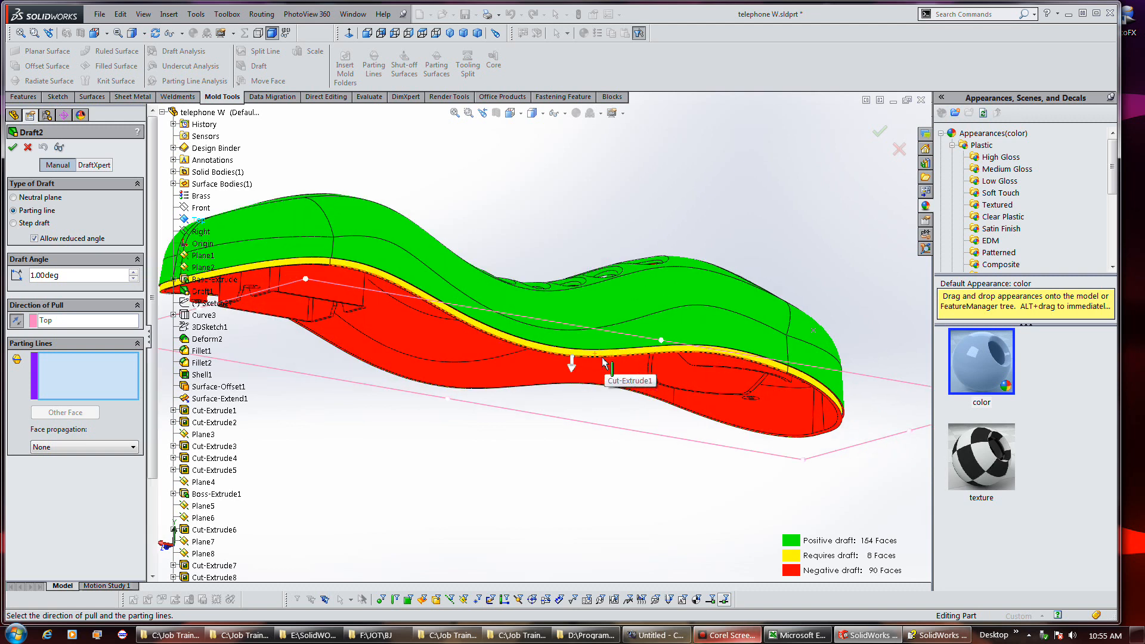
scroll(604, 361, down, 2)
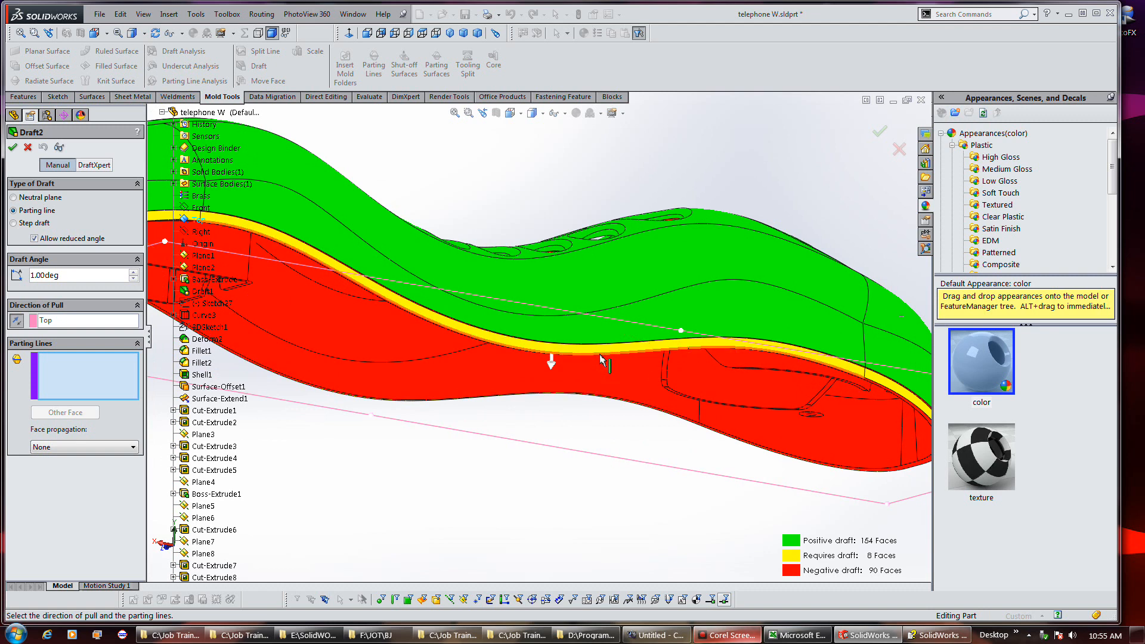
right_click(600, 356)
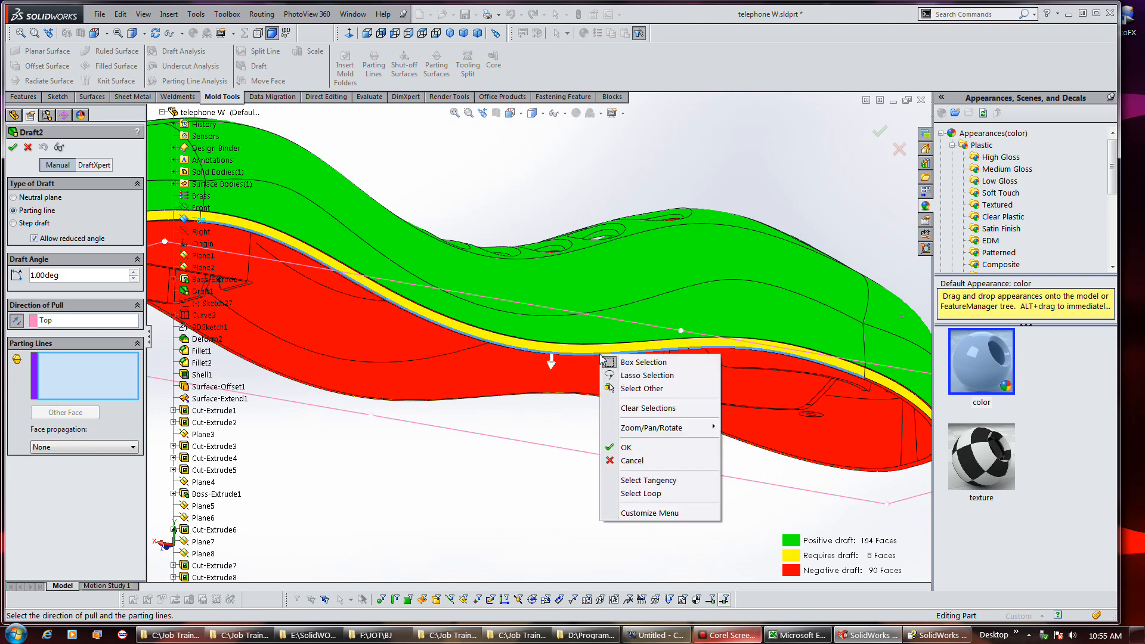
click(649, 480)
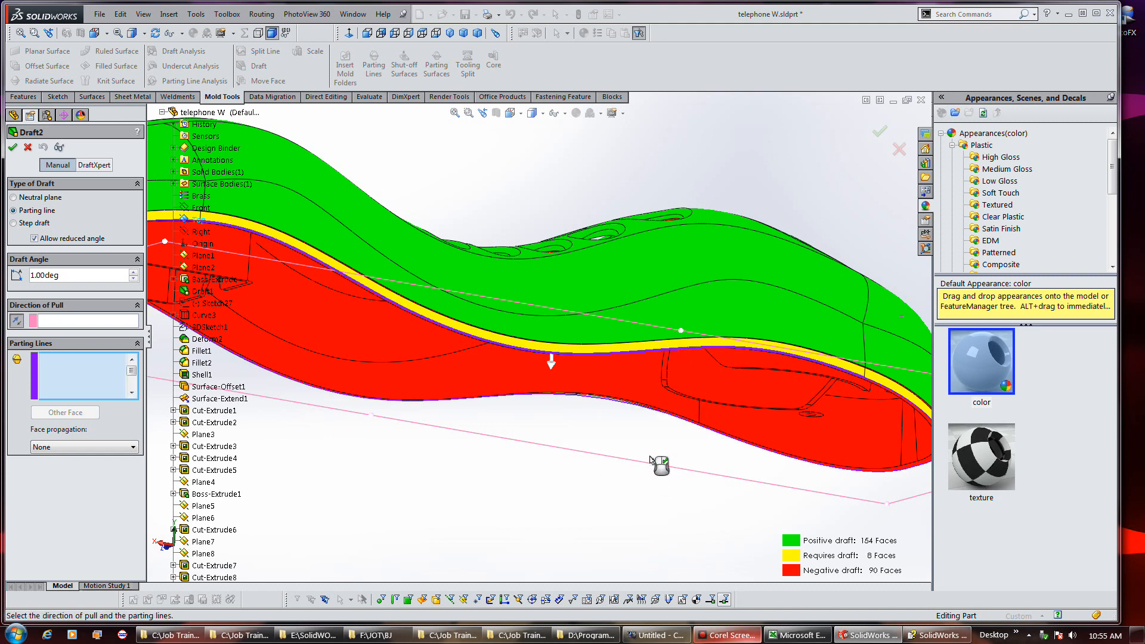
key(f)
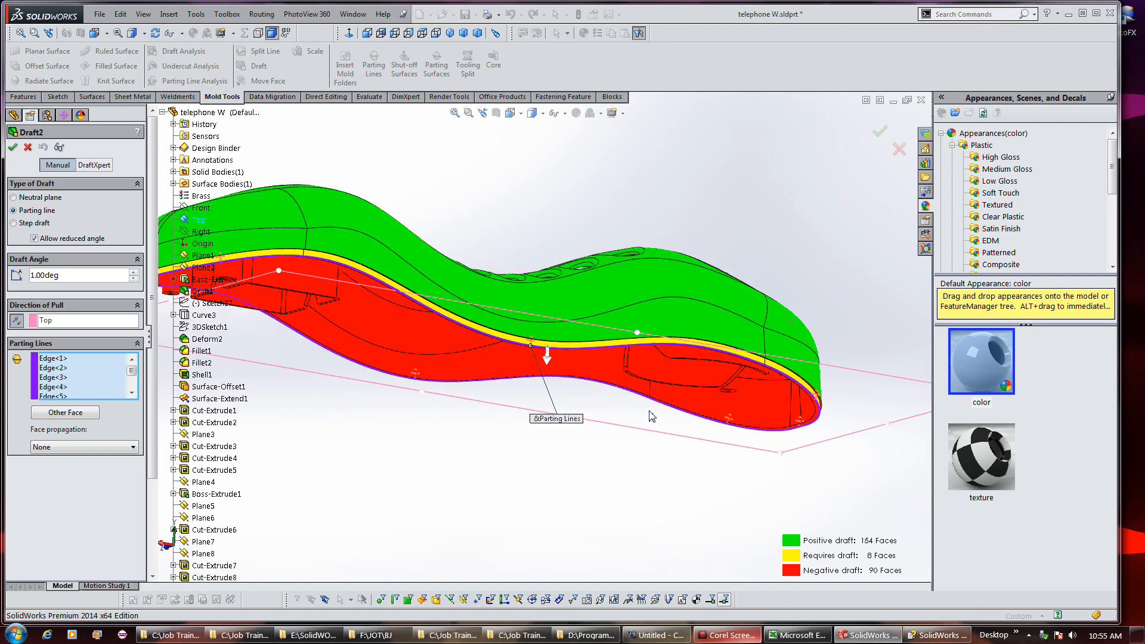
scroll(652, 417, up, 1)
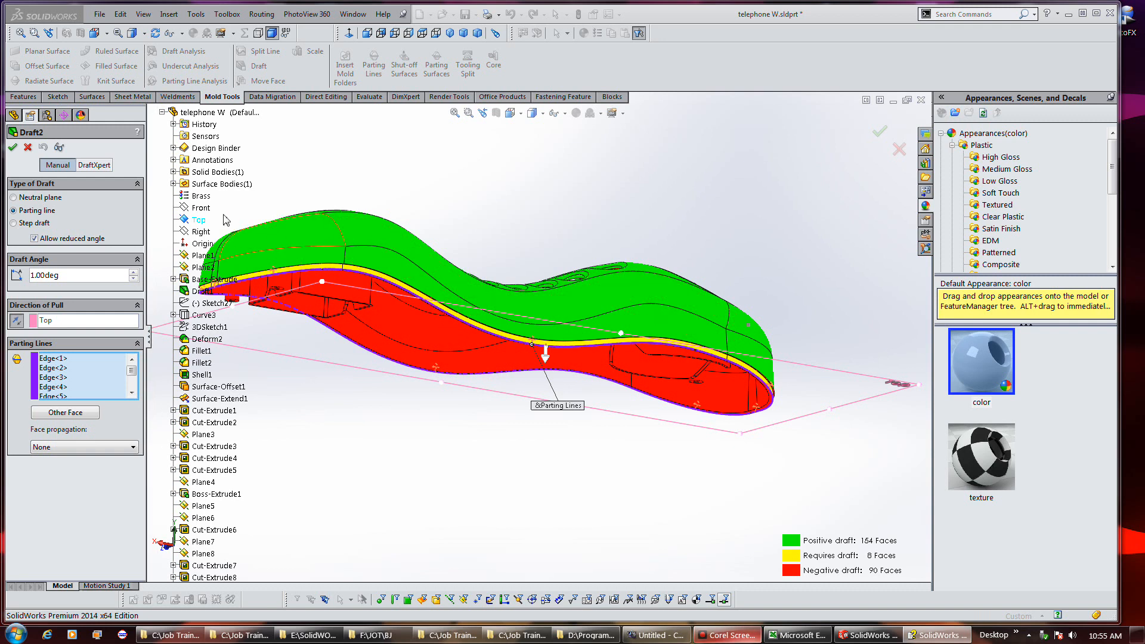
click(13, 147)
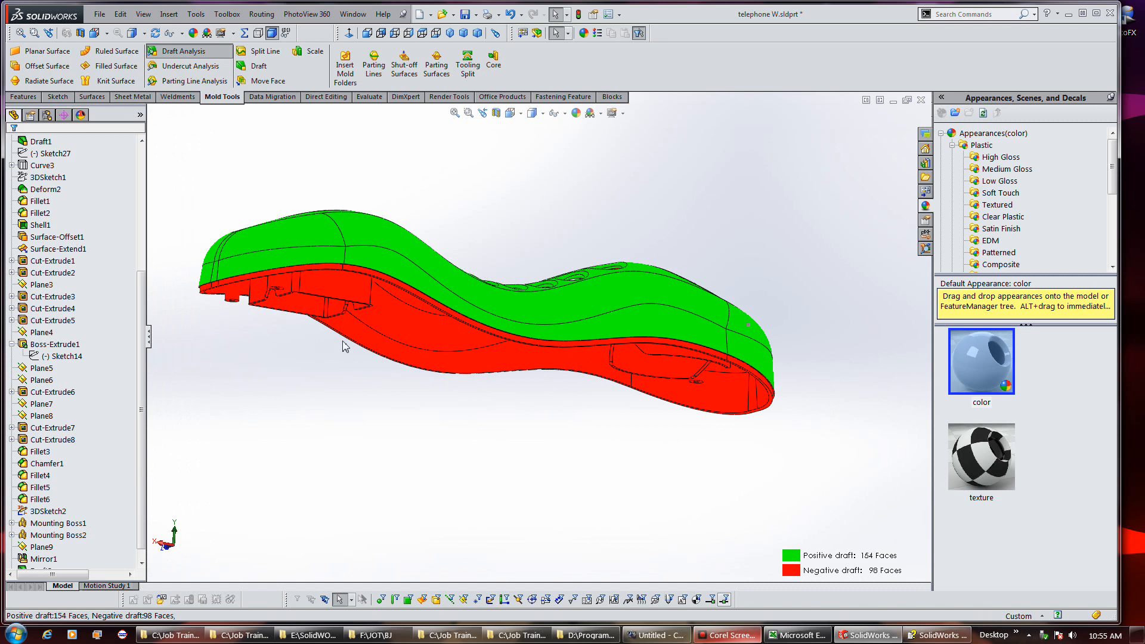
Step: Scale the Draft2 solid body uniformly by a factor of 1.05 about its centroid
middle_drag(306, 370, 360, 419)
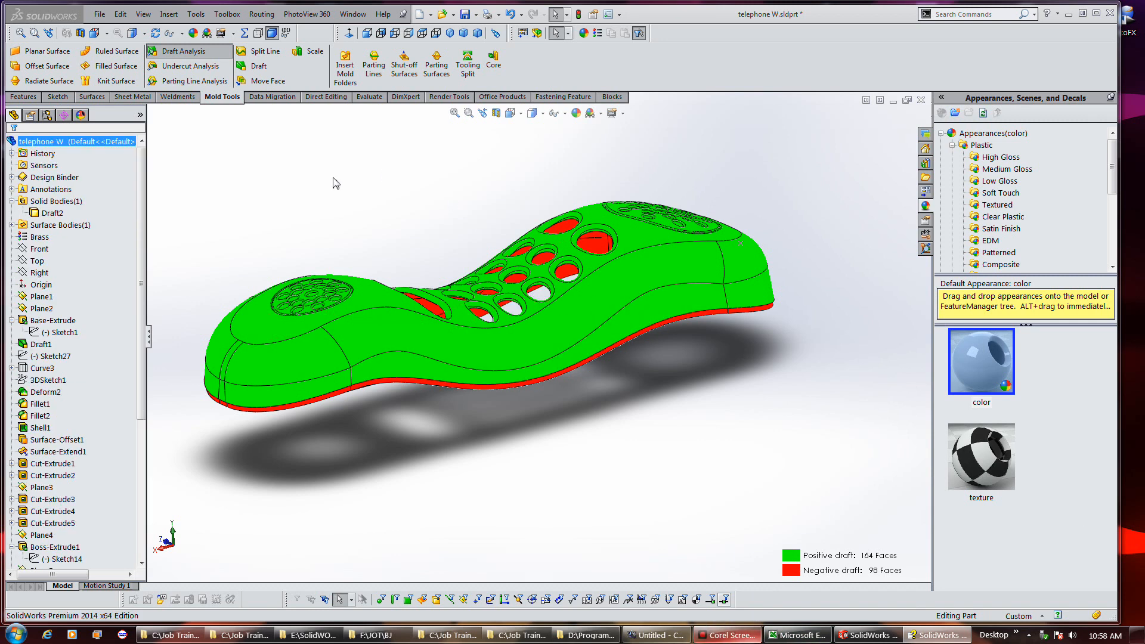
click(53, 214)
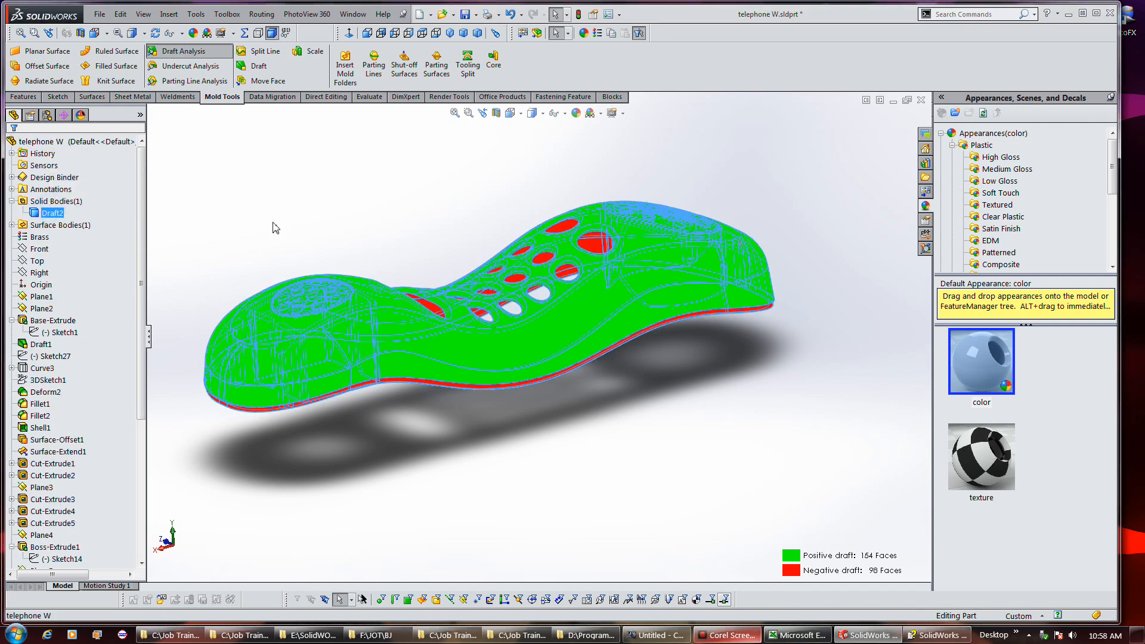
click(307, 54)
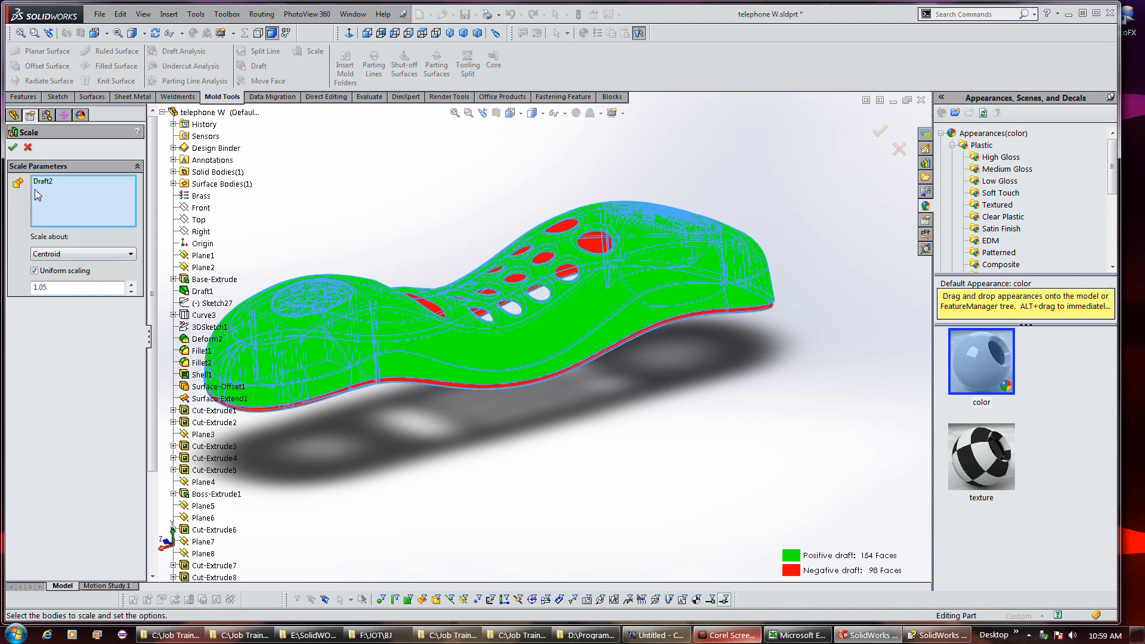
click(12, 148)
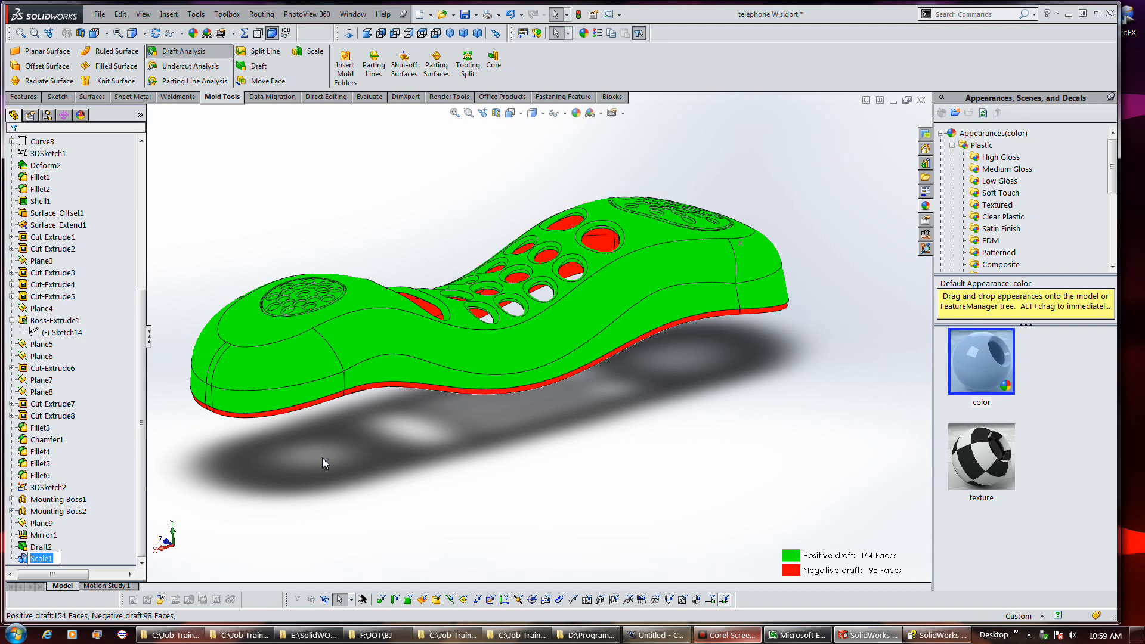
Step: Rename the new scale feature to "Plastic Shrinkage factor"
text(Plastic Shrinkabge)
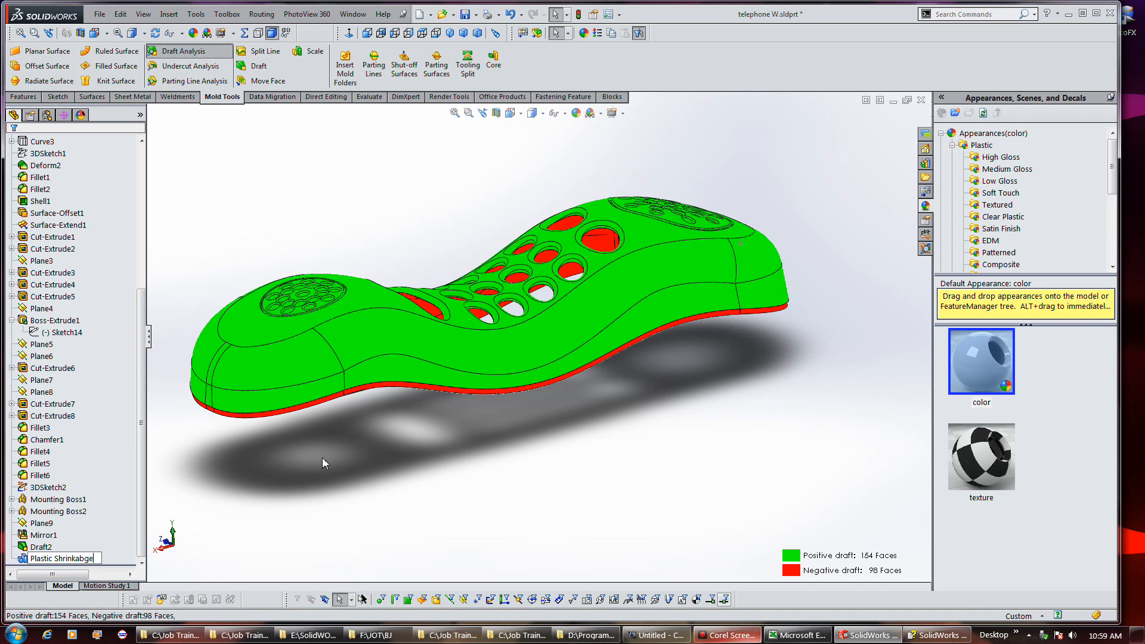
key(BackSpace)
key(BackSpace)
key(BackSpace)
text(ge factor)
key(Return)
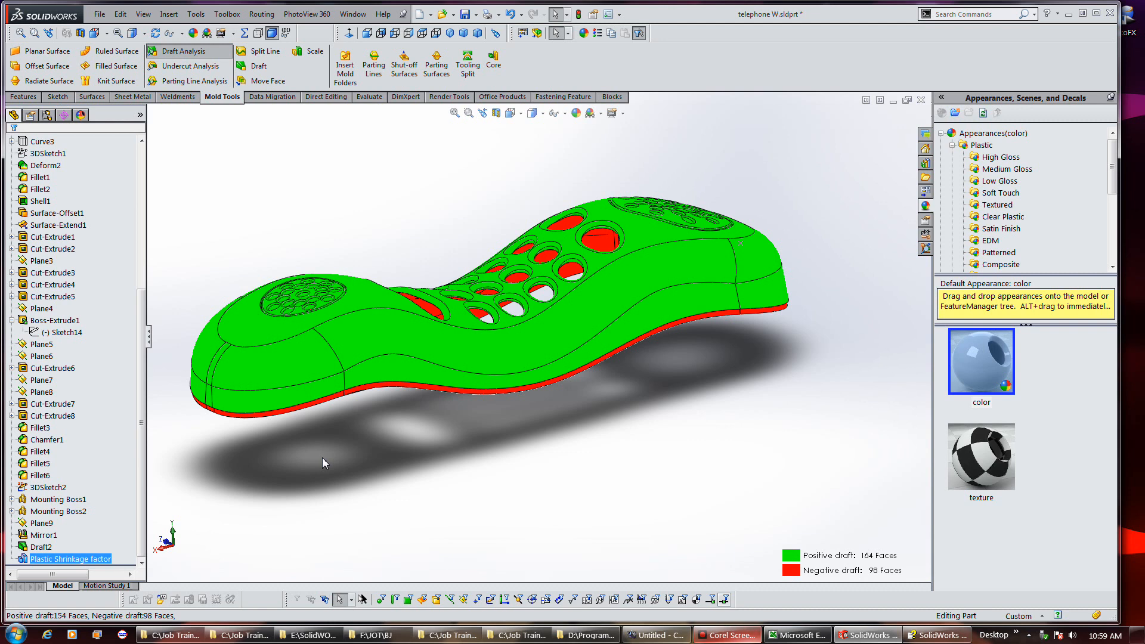
click(709, 637)
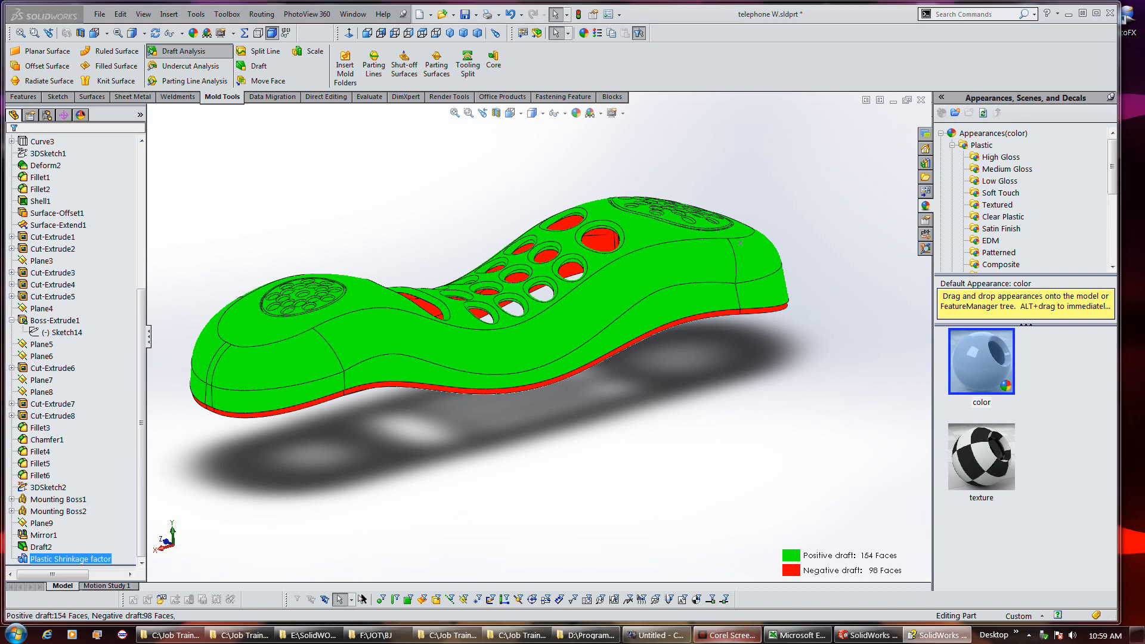
drag(1144, 114, 1144, 173)
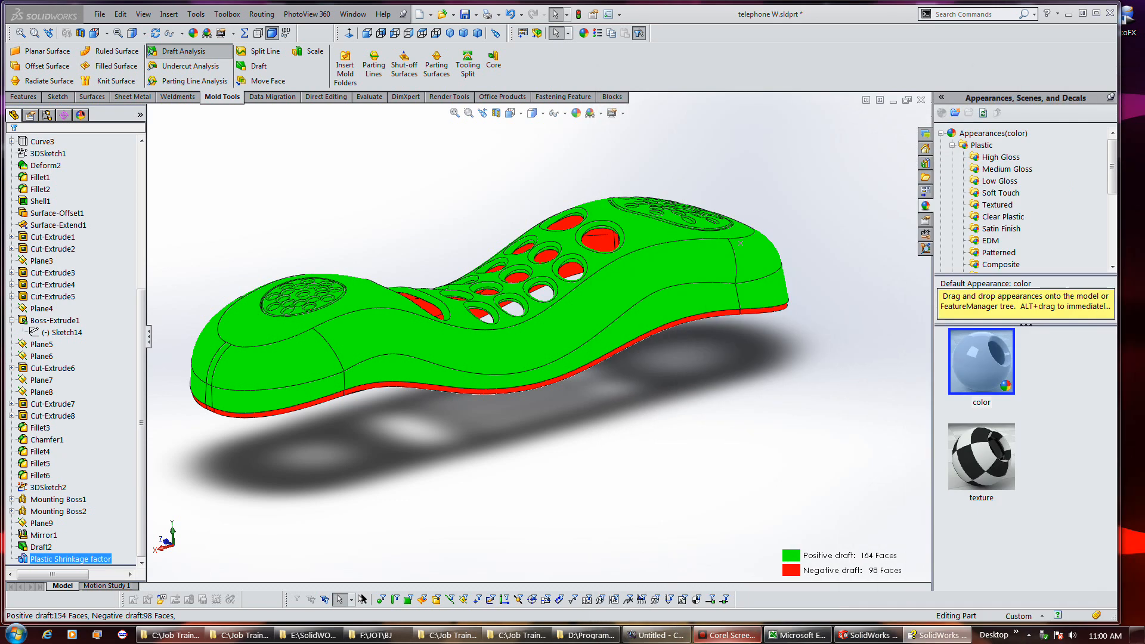
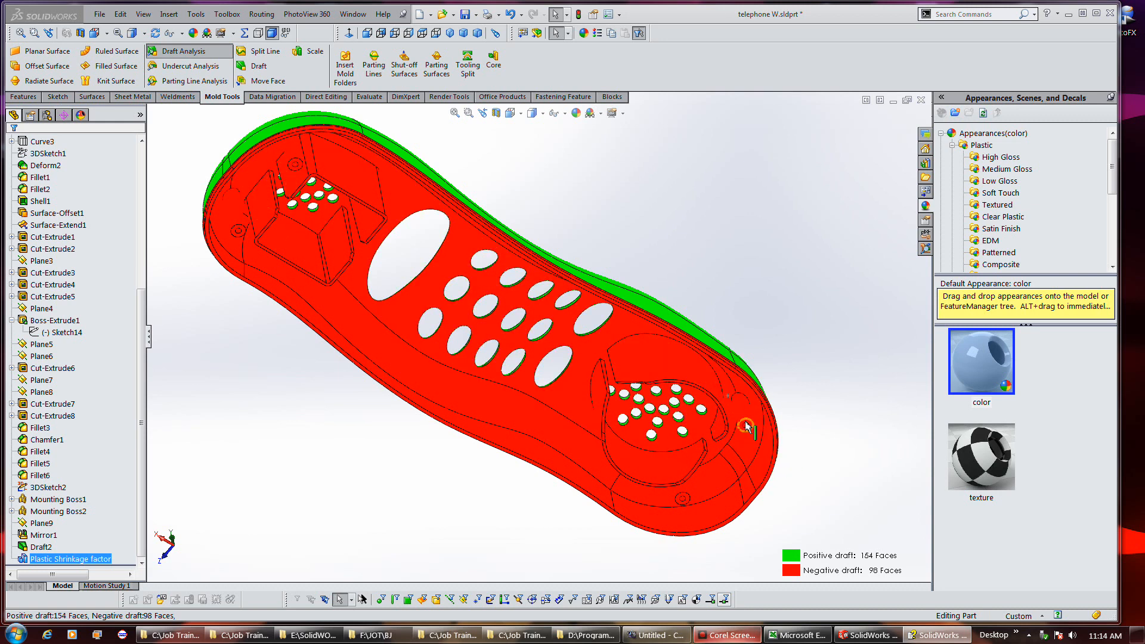
Step: Examine the mounting bosses inside the shell and cut a section view parallel to the Front plane at a 24 mm offset
scroll(736, 422, down, 4)
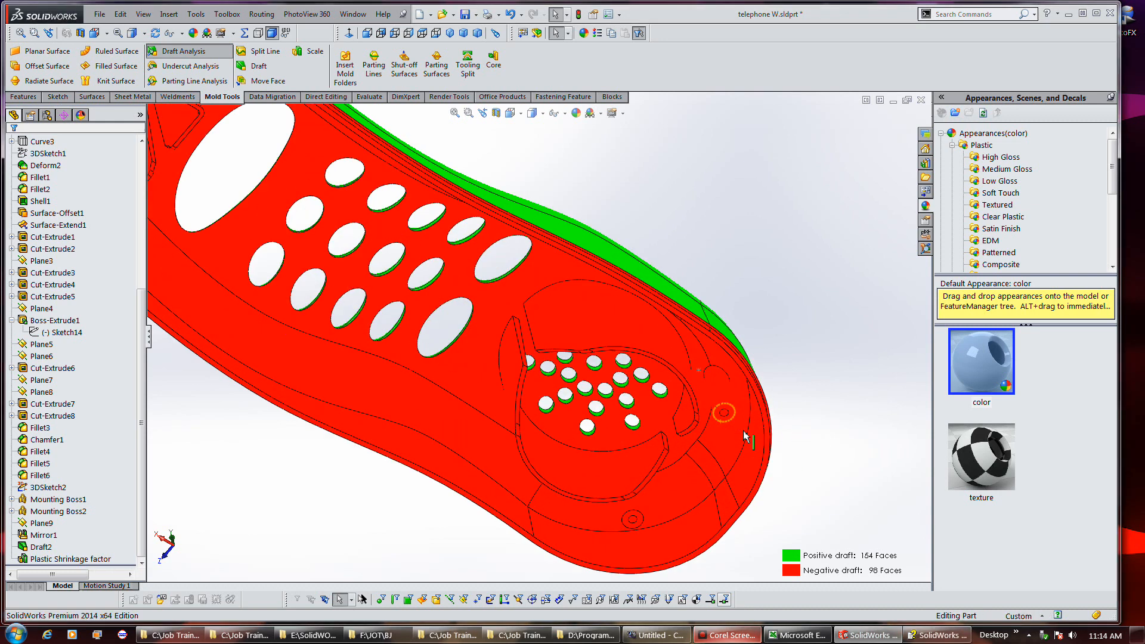
middle_drag(710, 410, 711, 324)
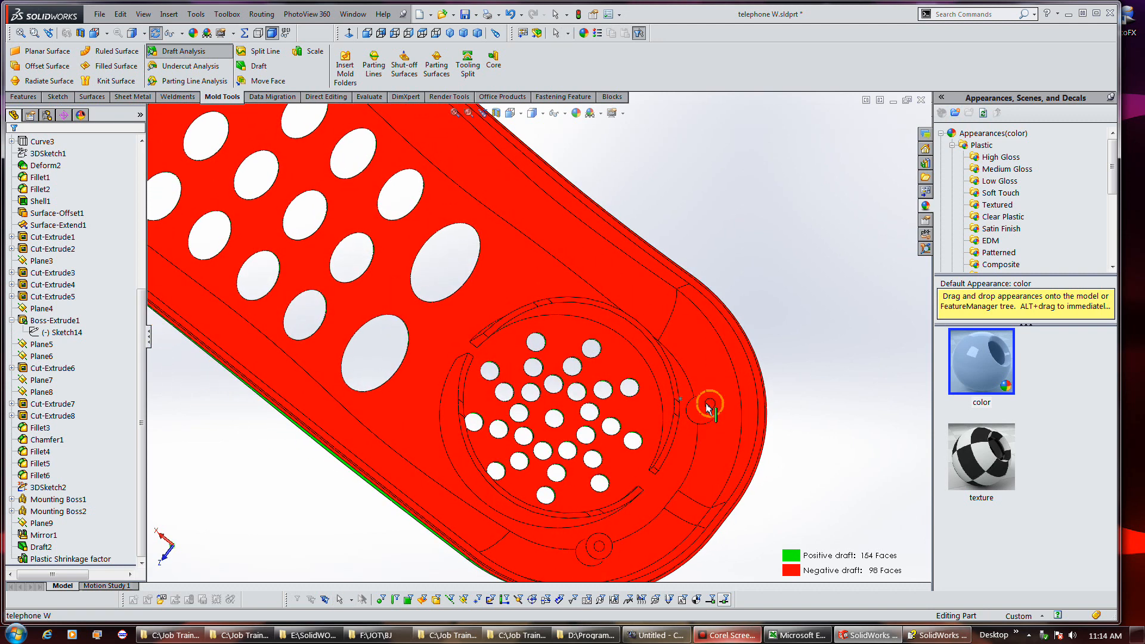
middle_drag(777, 464, 753, 309)
scroll(752, 402, up, 4)
scroll(539, 501, down, 3)
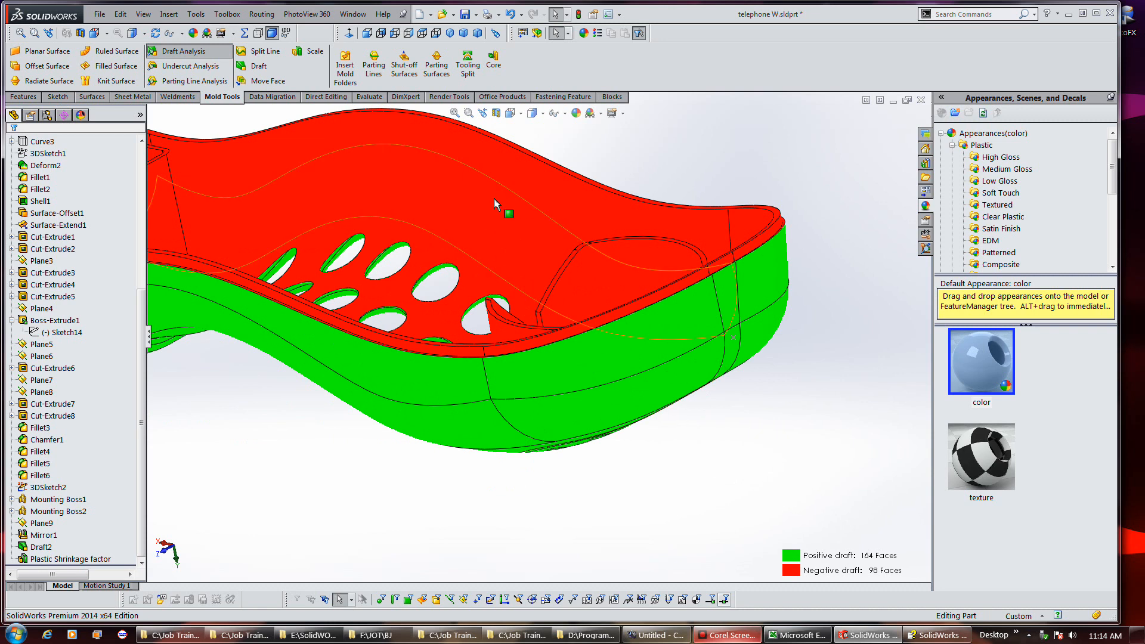
click(495, 113)
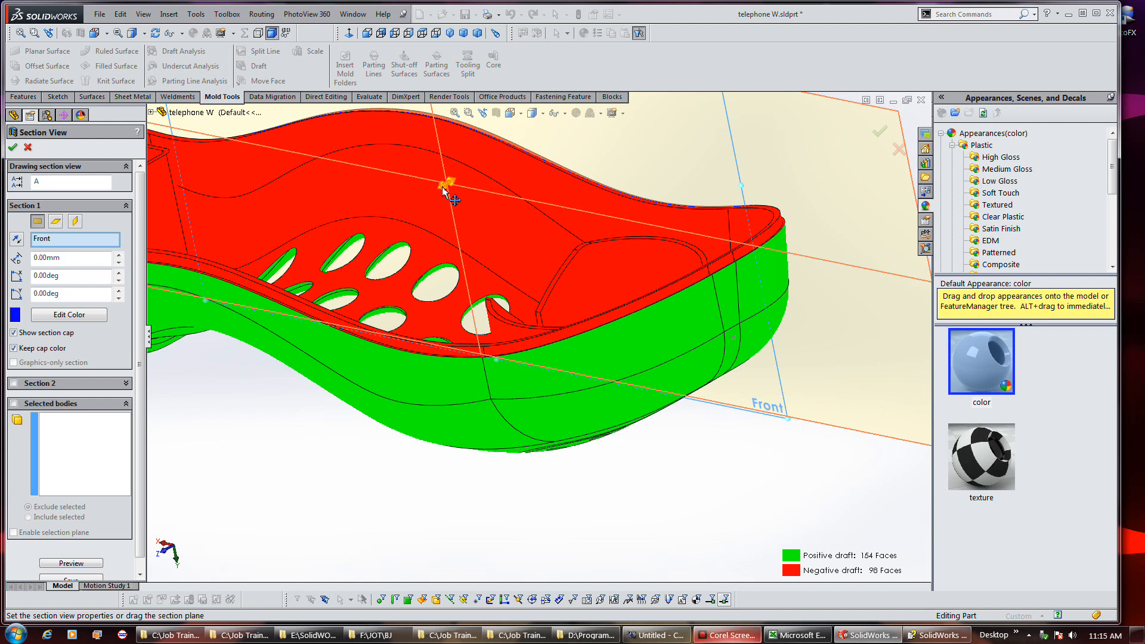
drag(443, 189, 367, 238)
middle_drag(524, 363, 575, 385)
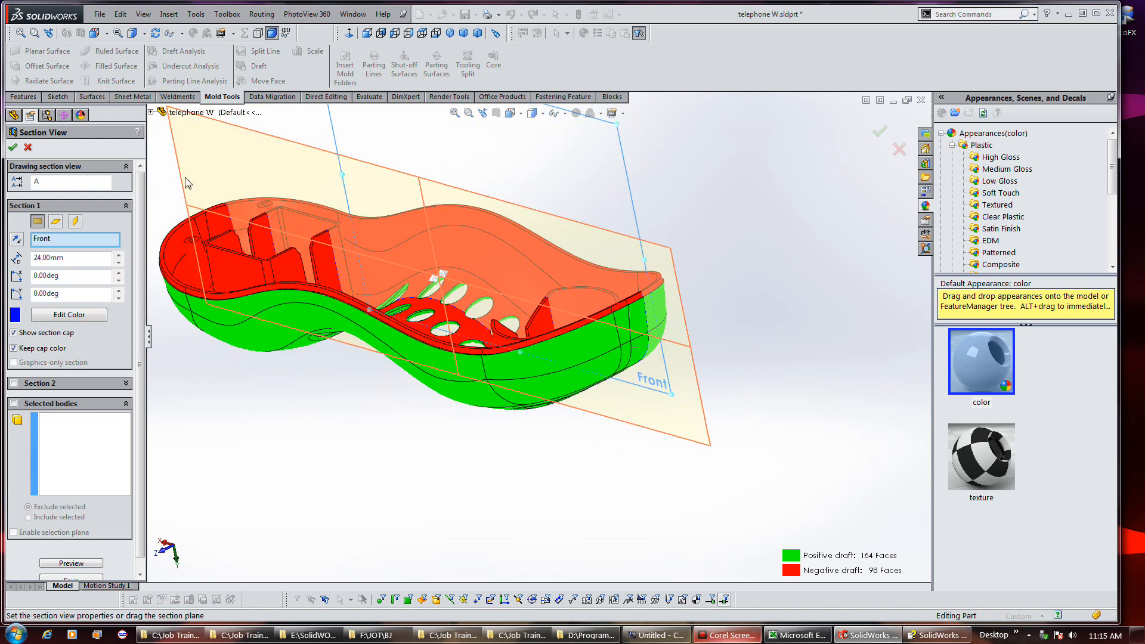
click(13, 147)
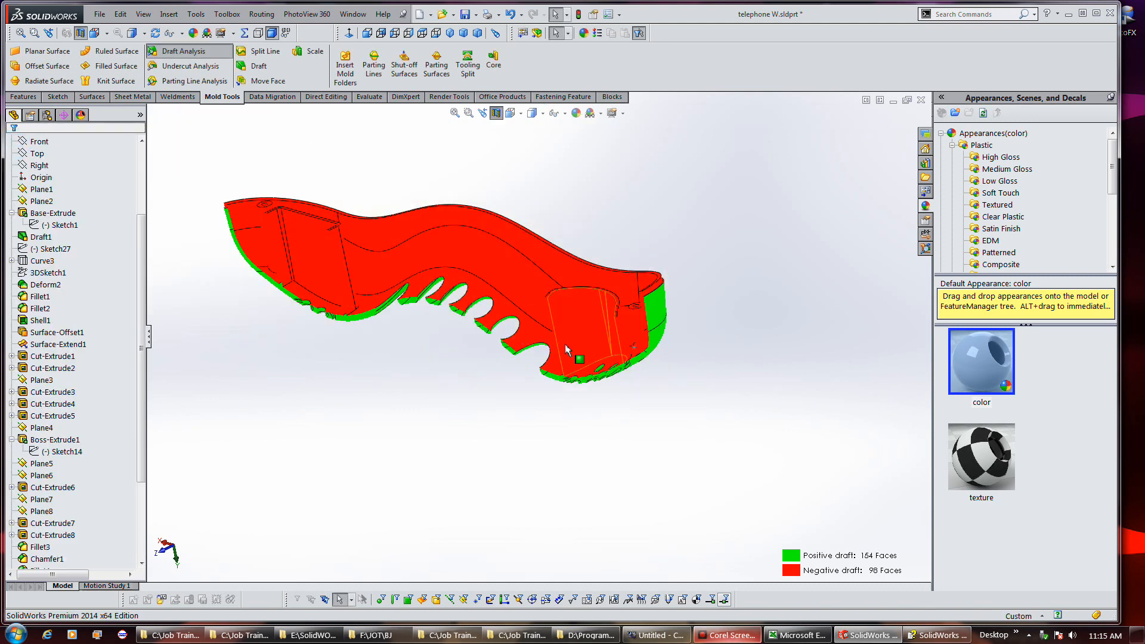
Step: Inspect the sectioned boss end of the shell, and switch off both the draft analysis colours and the section view
scroll(639, 356, down, 3)
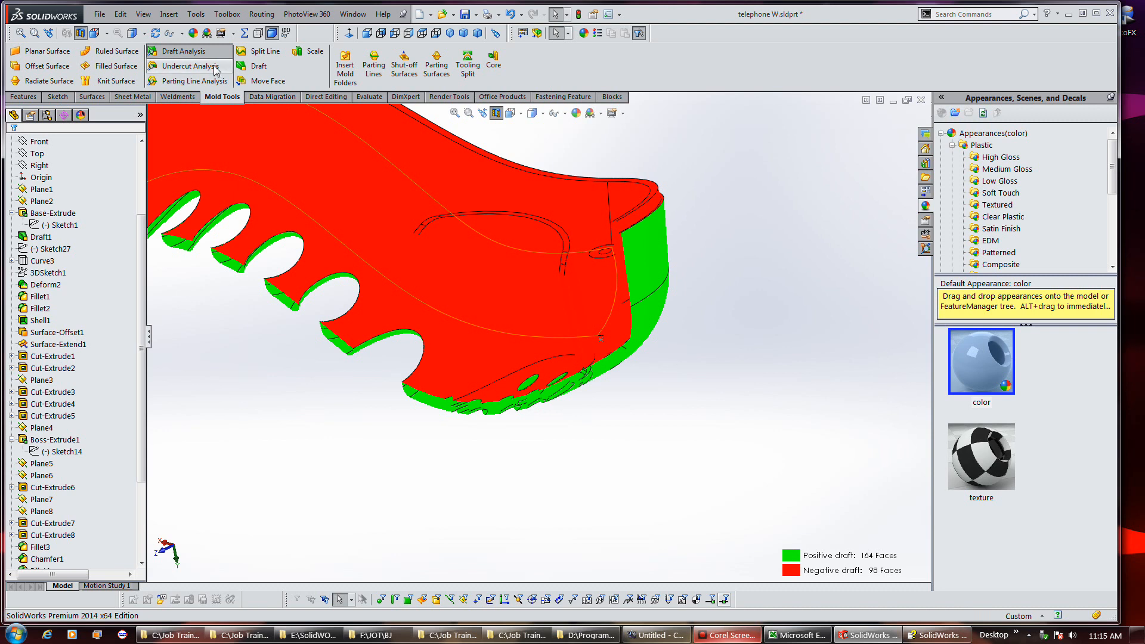
click(197, 54)
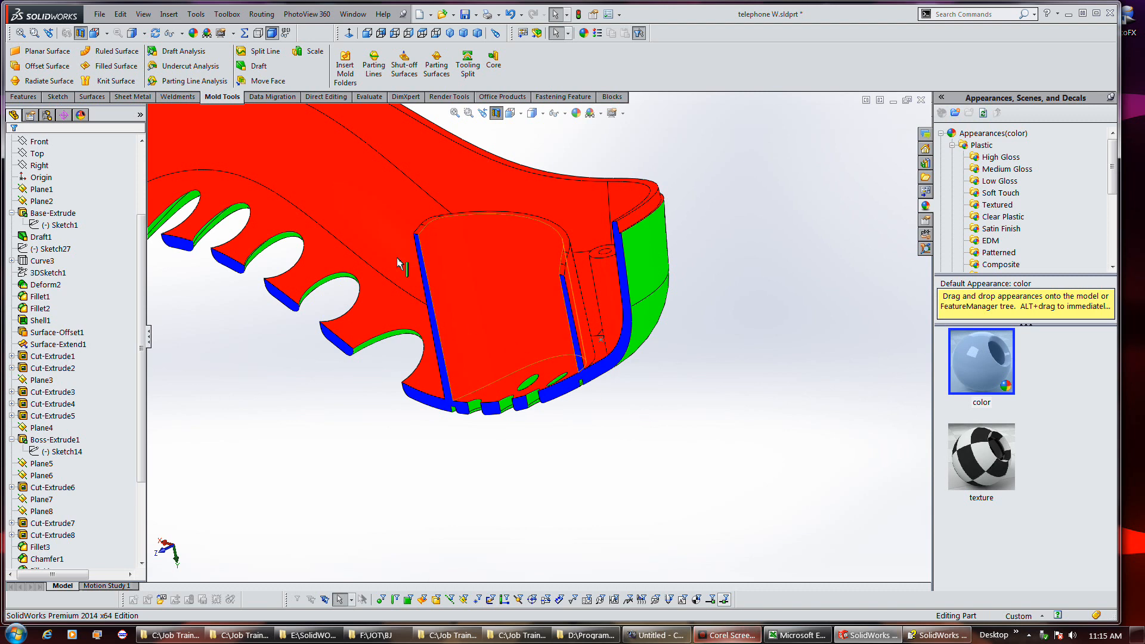
click(496, 113)
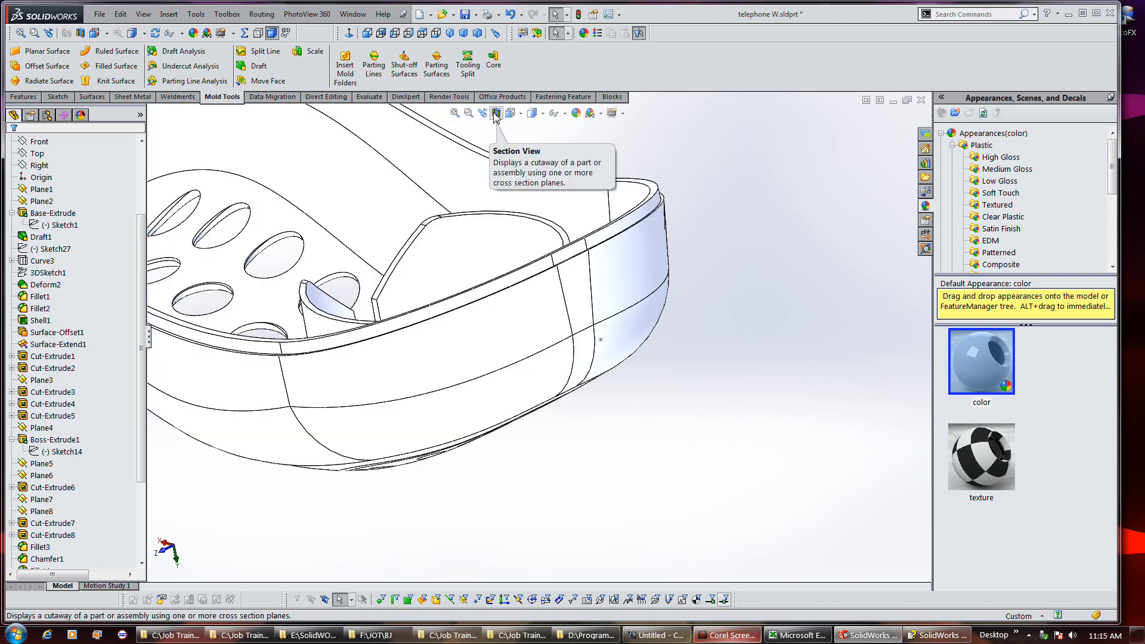
Step: Cut a section view parallel to the Front plane at a 17 mm offset and examine the mounting boss and rib walls
click(495, 113)
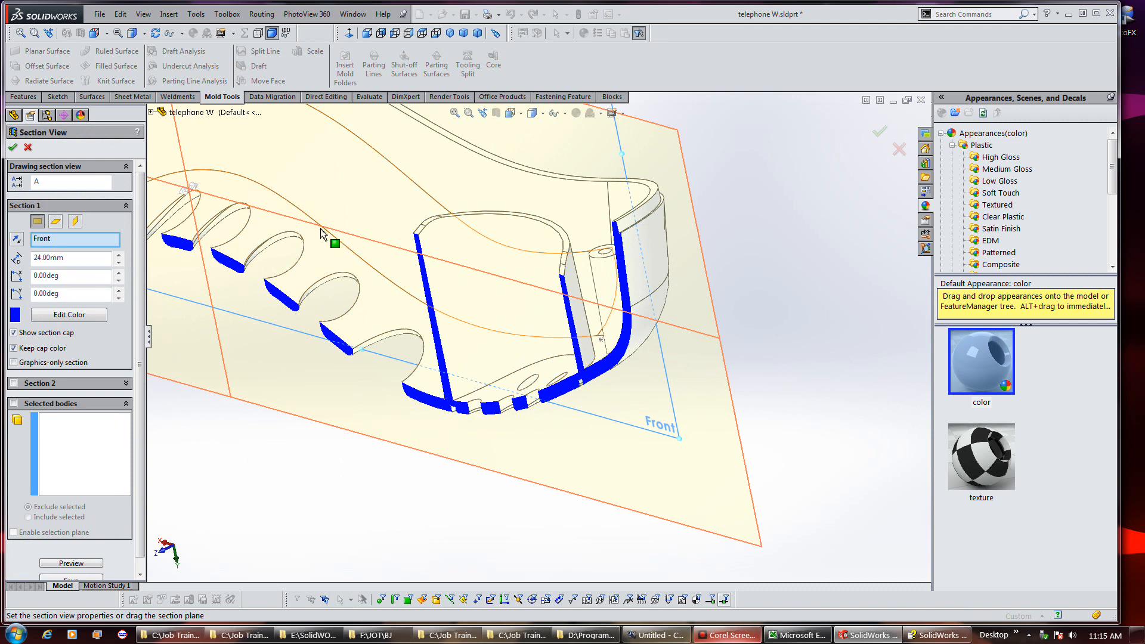
drag(189, 187, 223, 180)
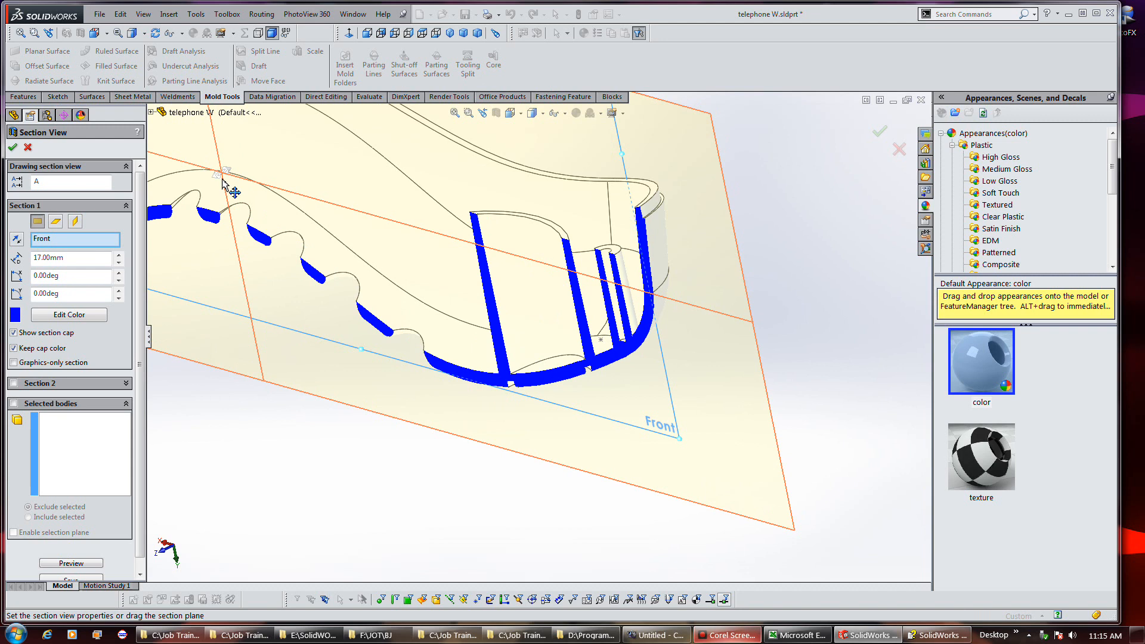
middle_drag(564, 373, 621, 336)
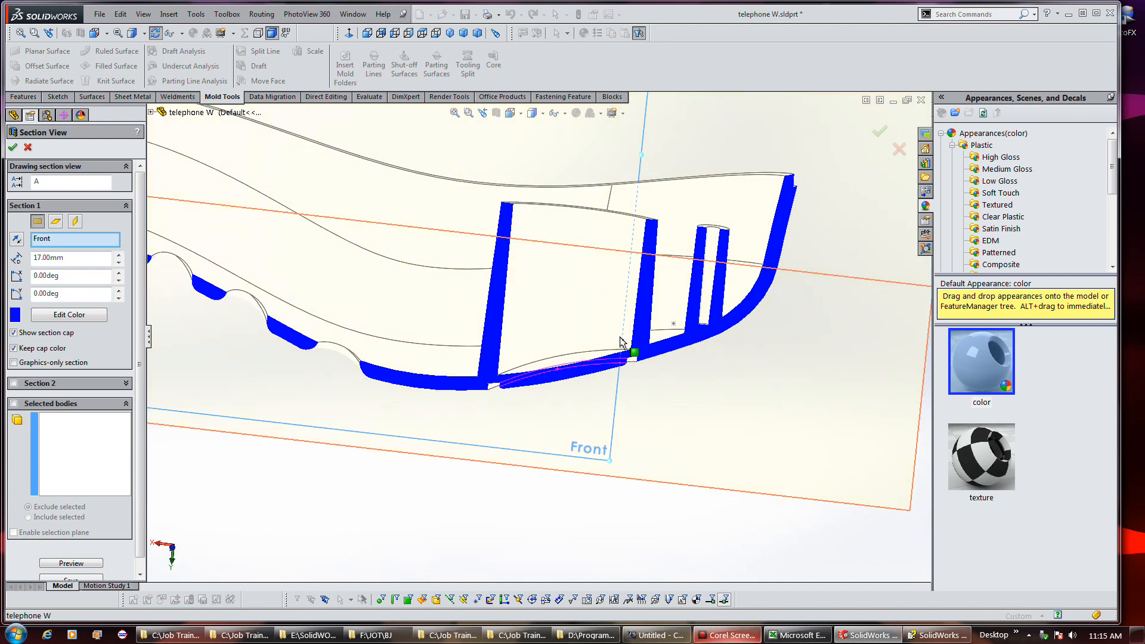
scroll(706, 296, down, 5)
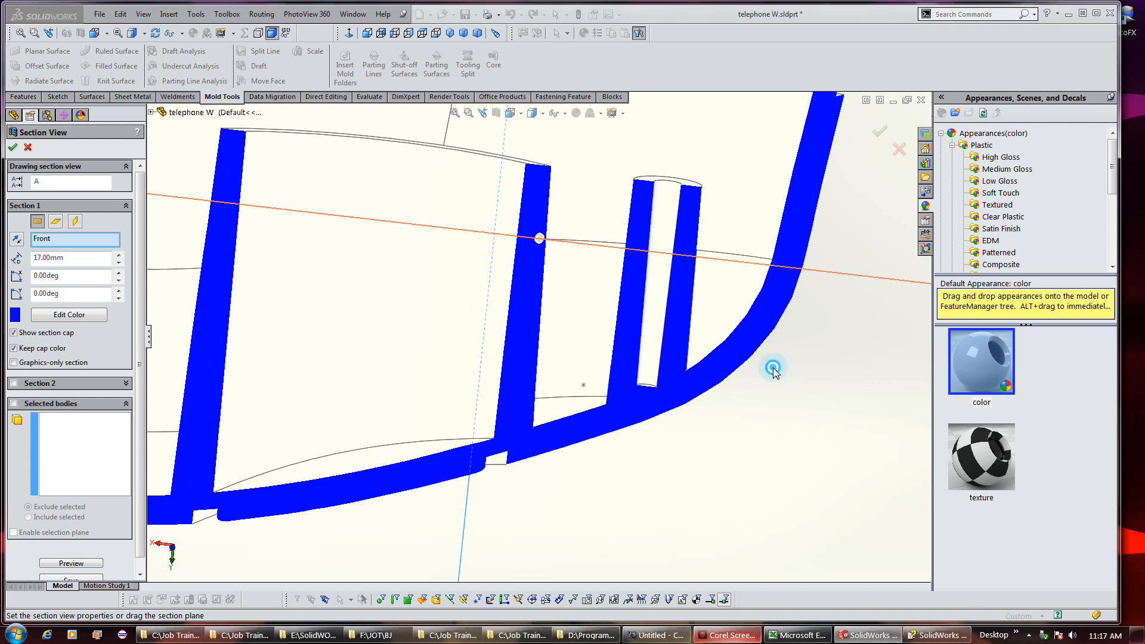
scroll(775, 374, up, 5)
middle_drag(687, 403, 674, 485)
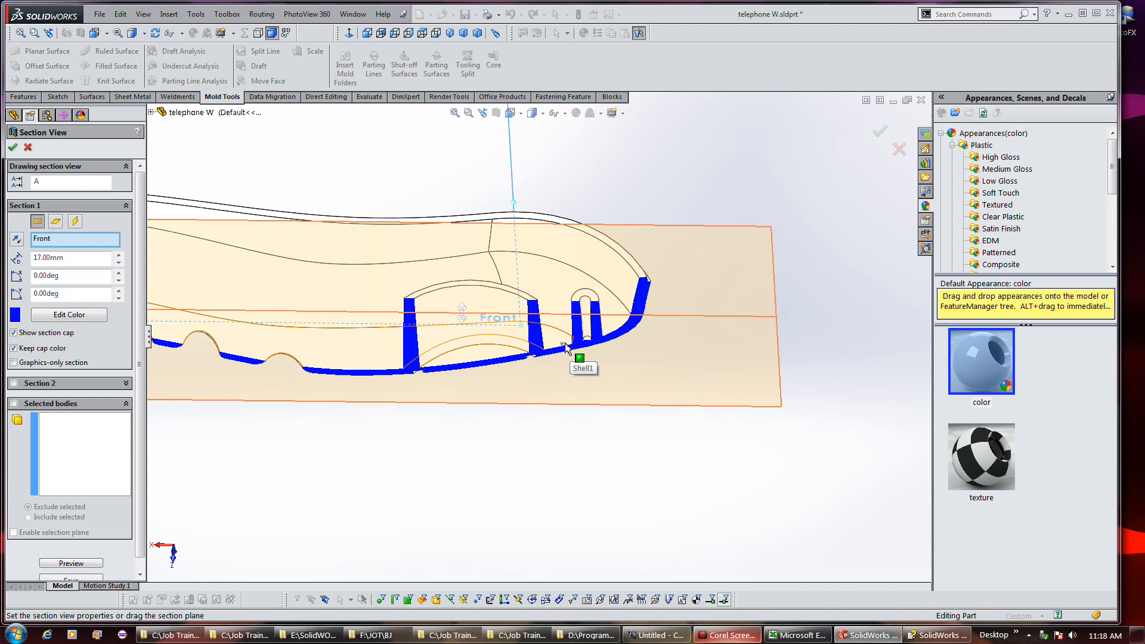
click(717, 635)
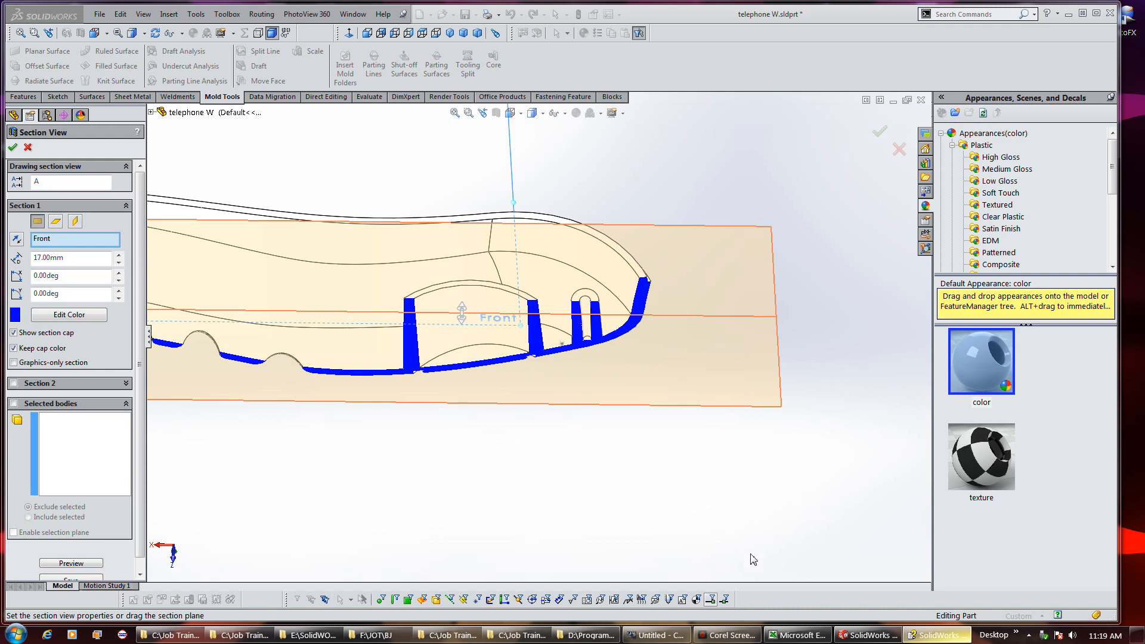
click(726, 636)
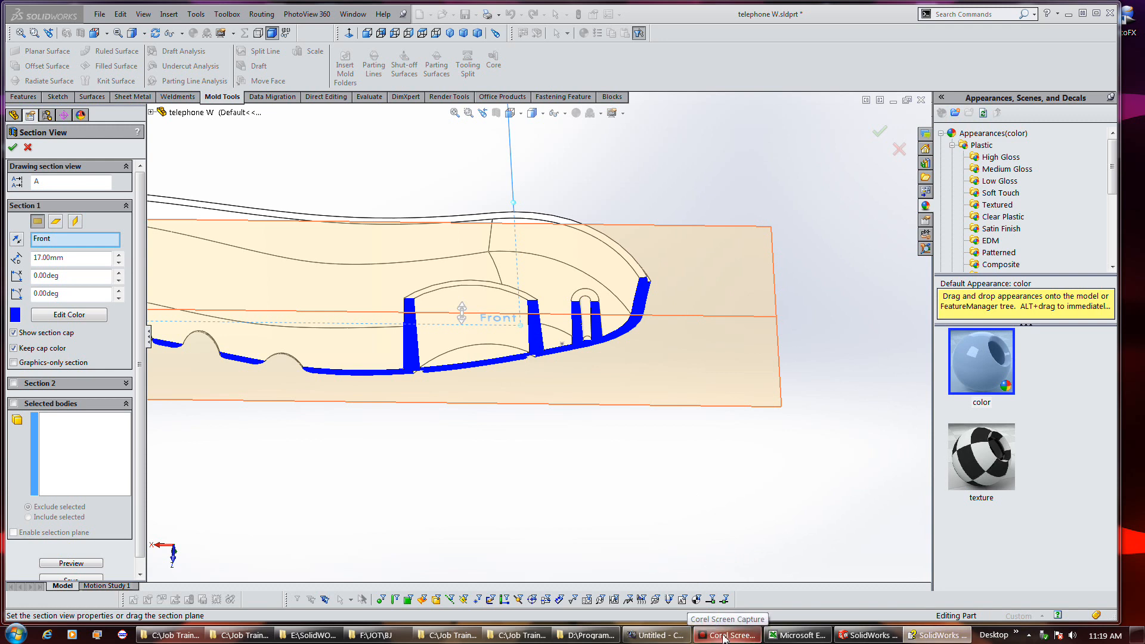
click(723, 635)
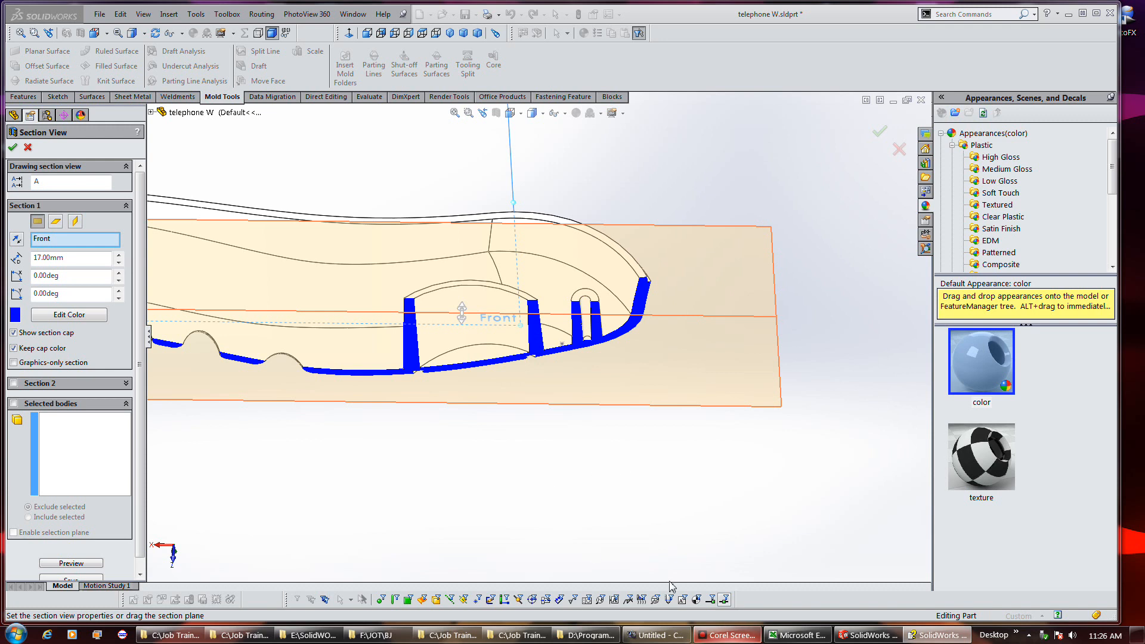
click(697, 599)
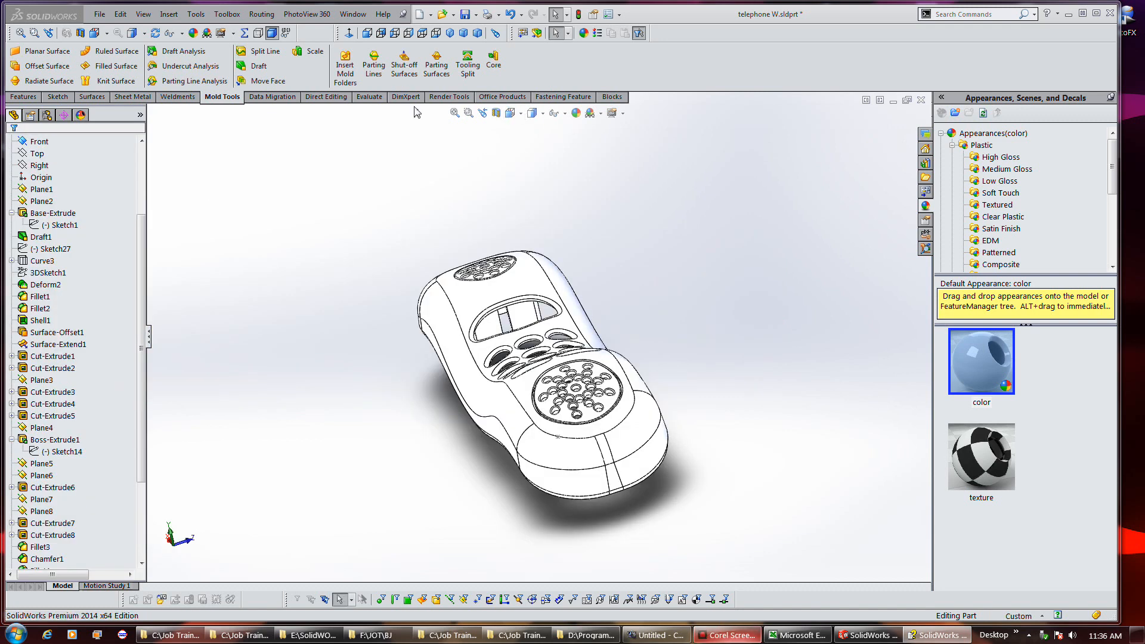
Step: Set up a parting line with the Top plane as pull direction and run its draft analysis at 0.50 degrees
click(373, 65)
middle_drag(719, 501, 753, 476)
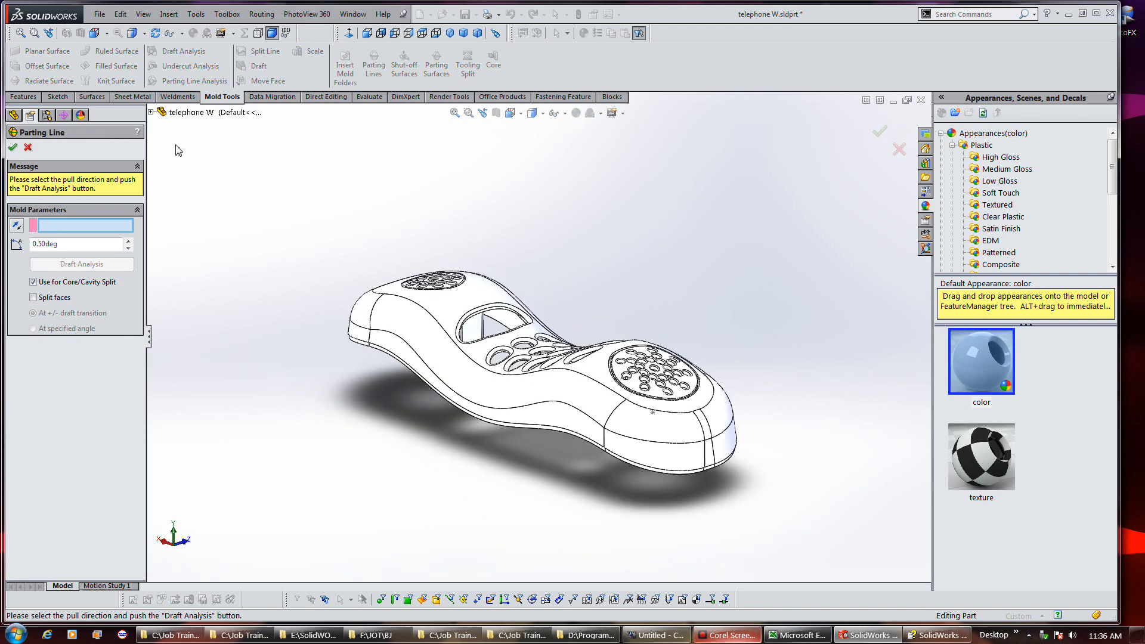
click(152, 112)
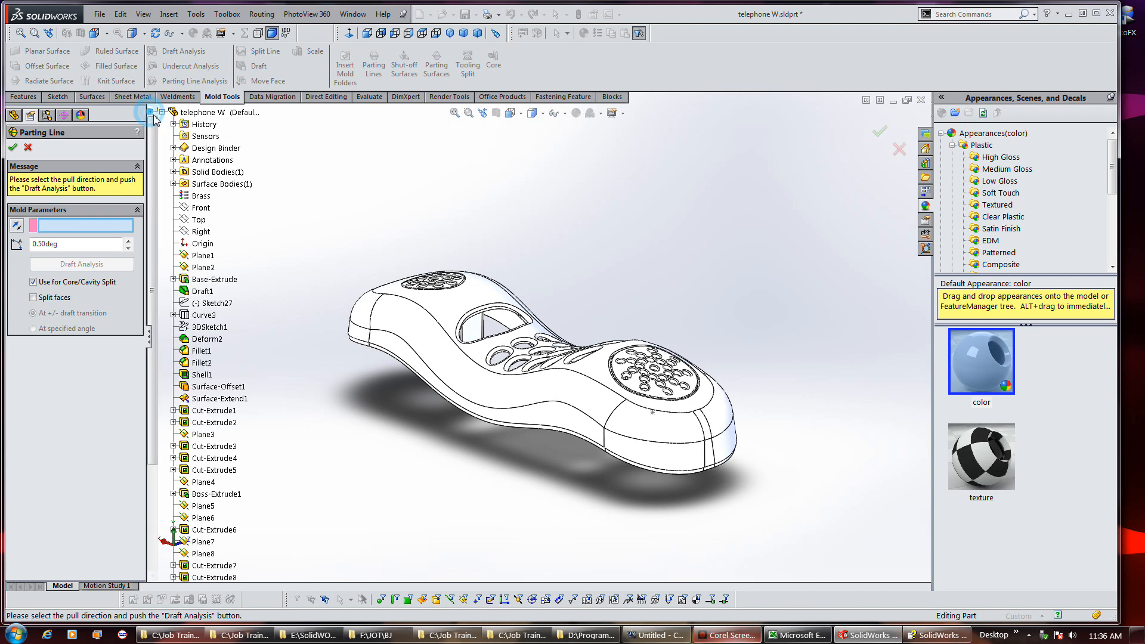
click(199, 220)
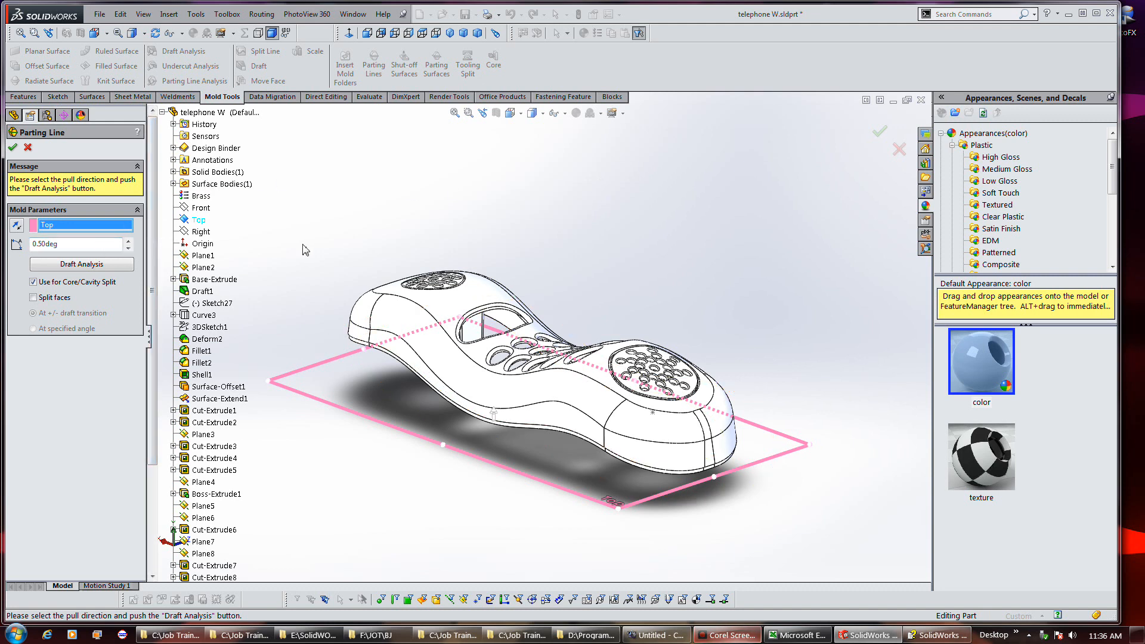
middle_drag(574, 420, 587, 445)
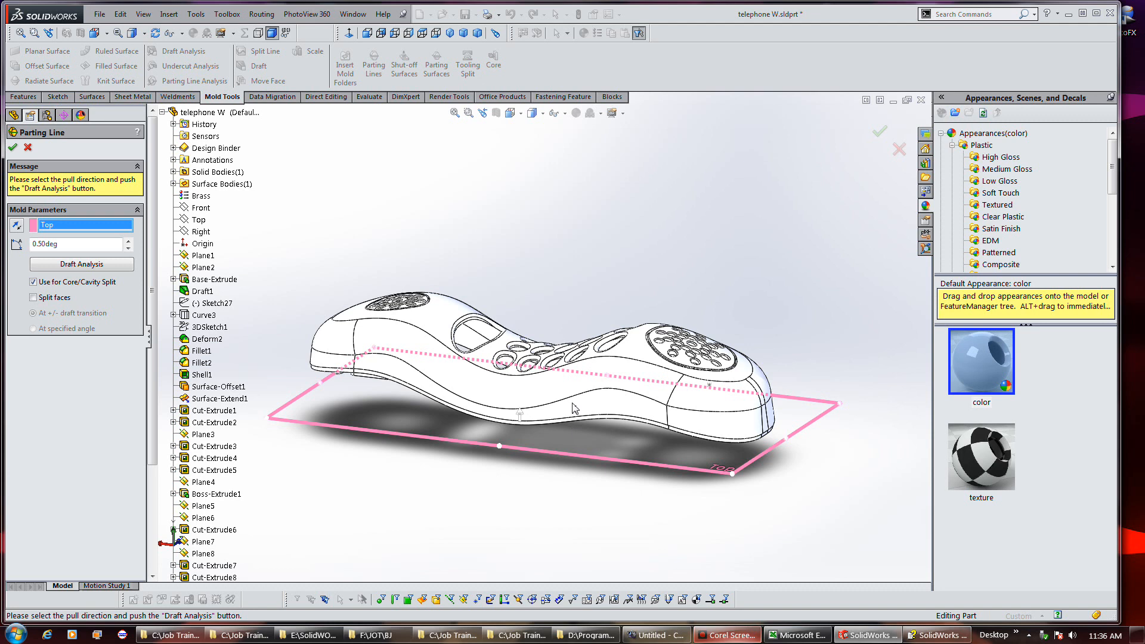
middle_drag(634, 443, 529, 430)
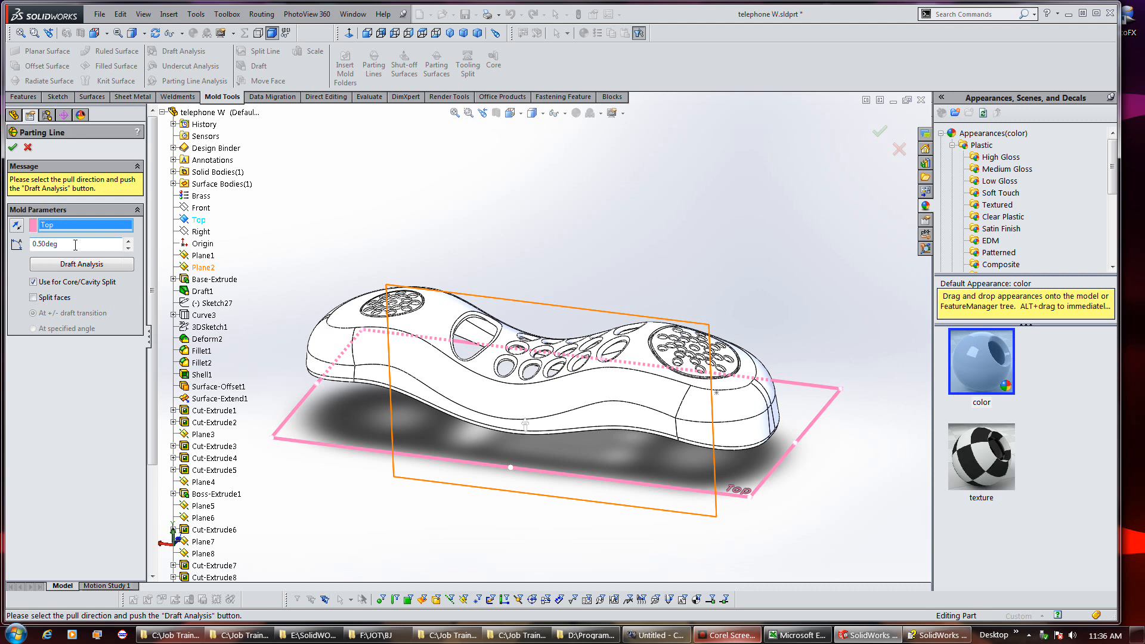
click(78, 264)
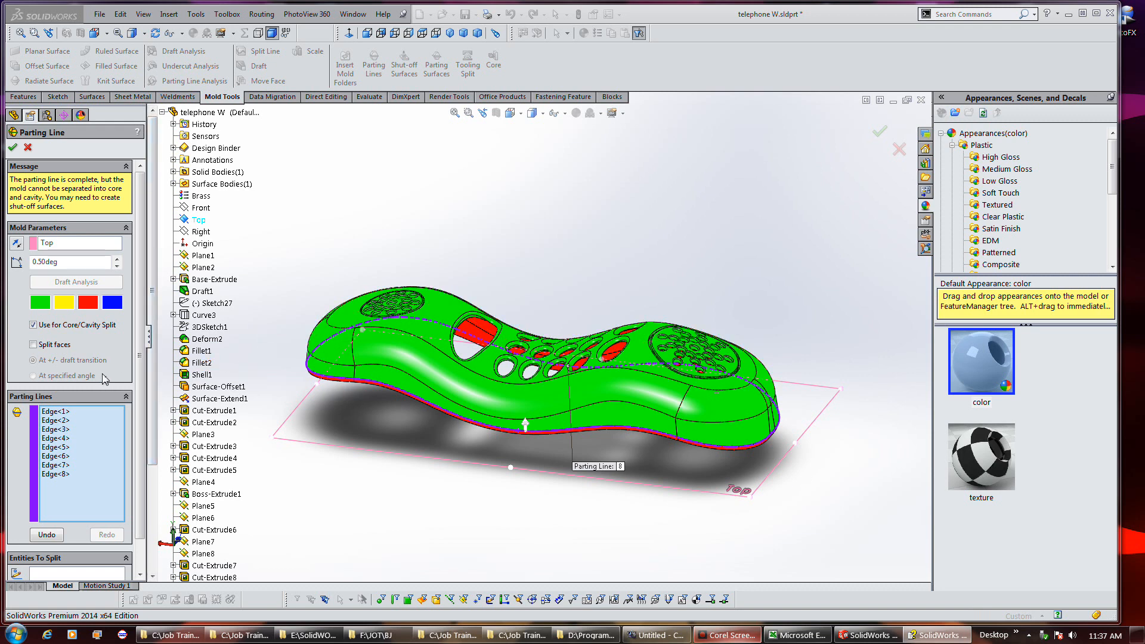
Step: Check the proposed parting edges around the shell's rim from below and above, and accept the parting line
scroll(117, 386, down, 1)
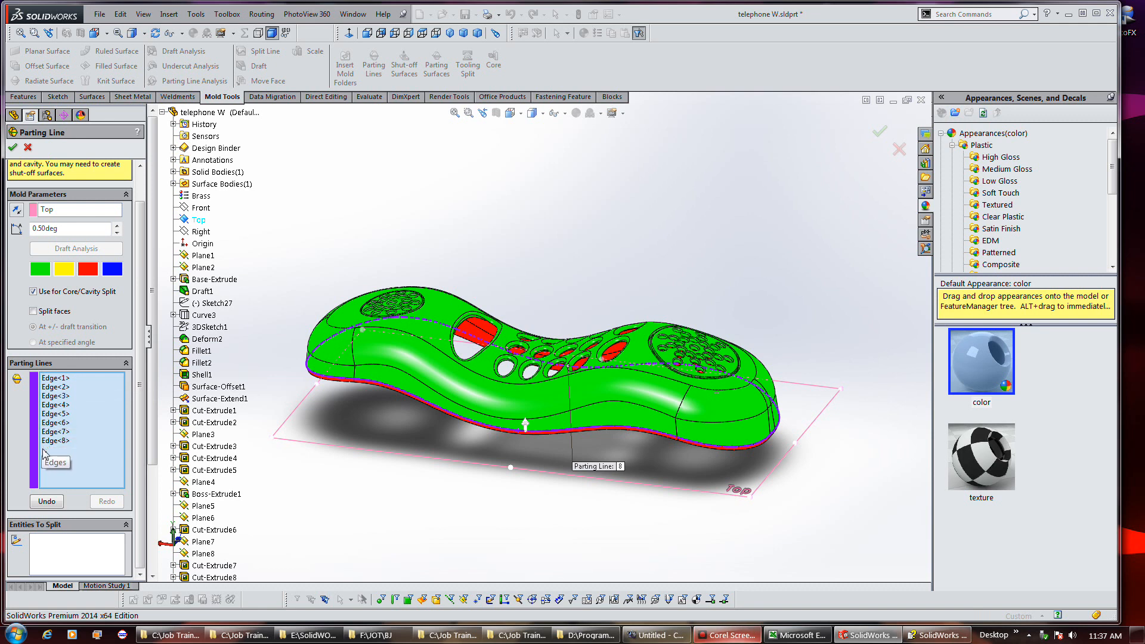
middle_drag(802, 495, 838, 441)
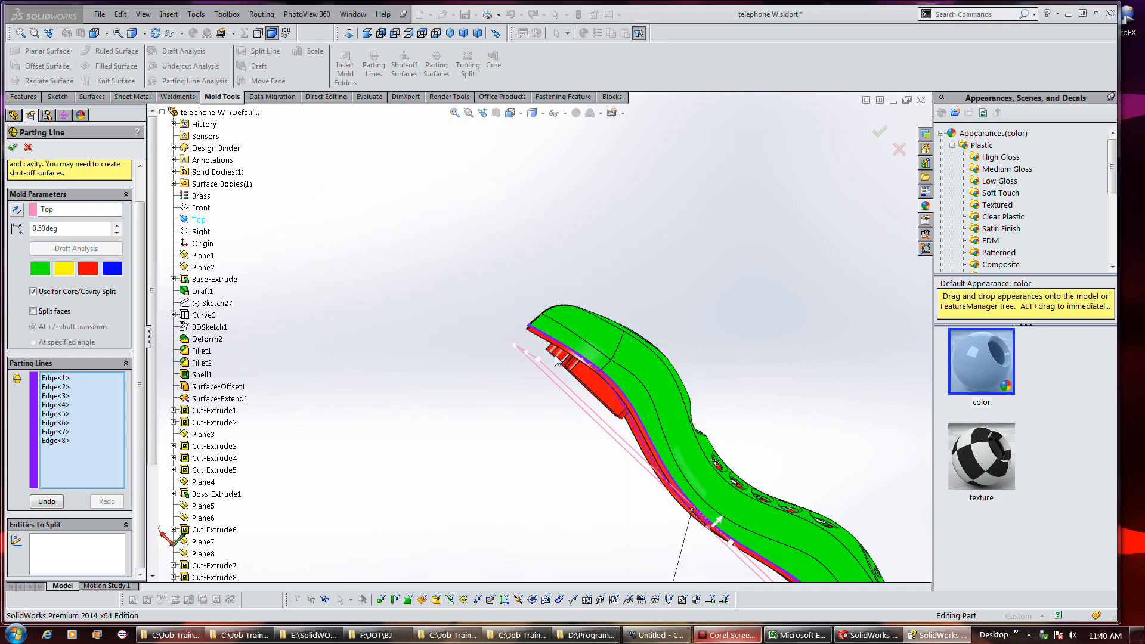
scroll(539, 318, down, 5)
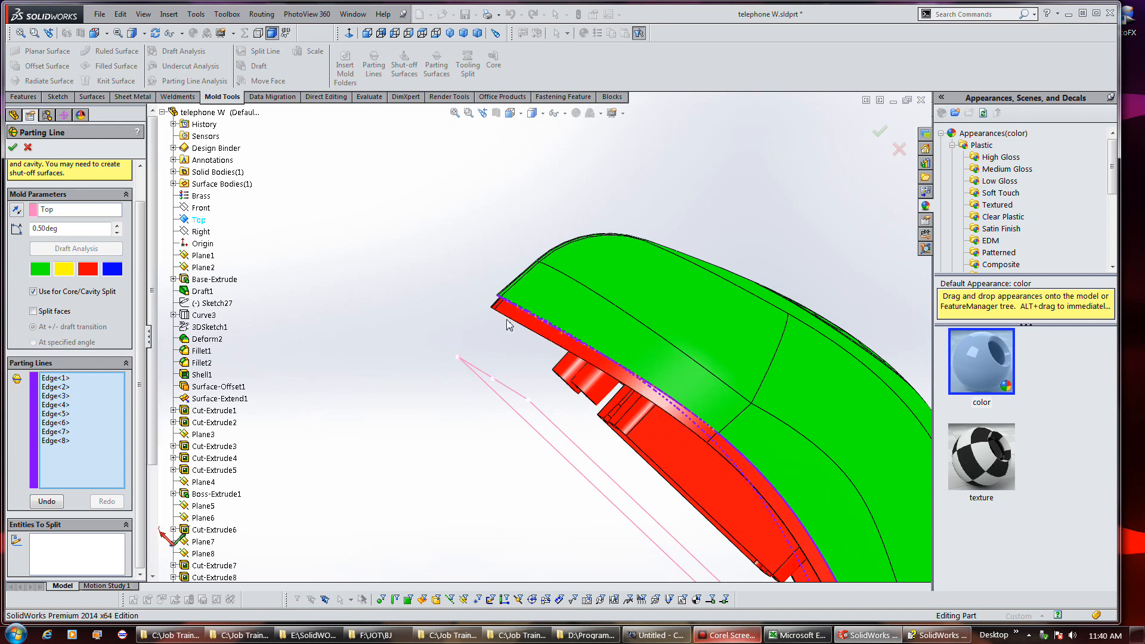
middle_drag(521, 352, 519, 303)
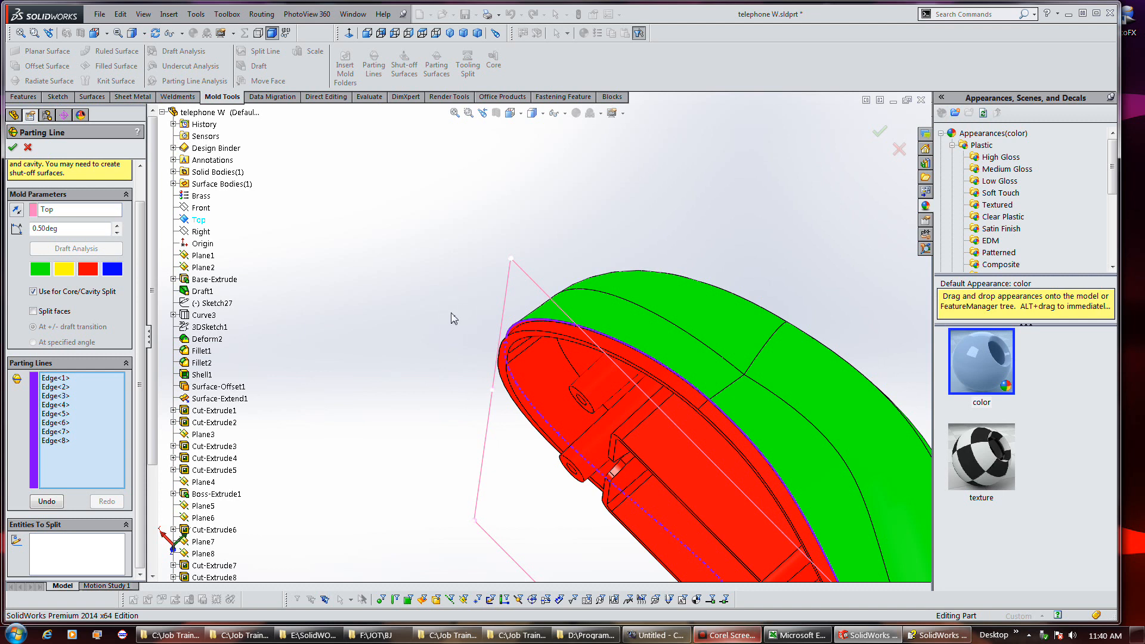
scroll(465, 297, up, 4)
scroll(466, 297, up, 2)
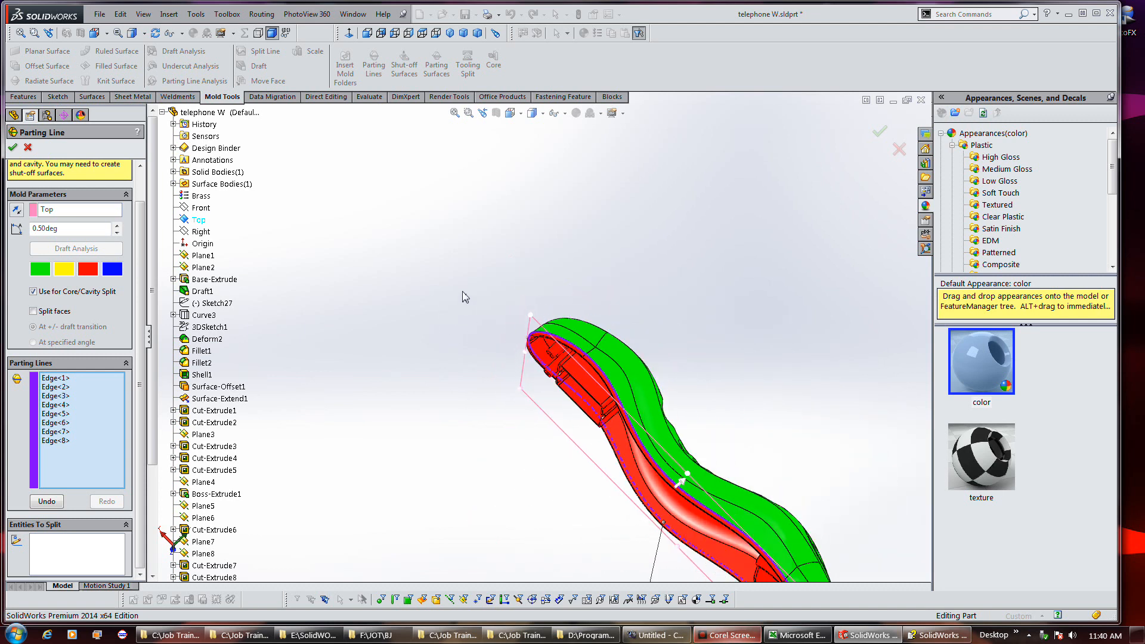
middle_drag(465, 297, 412, 327)
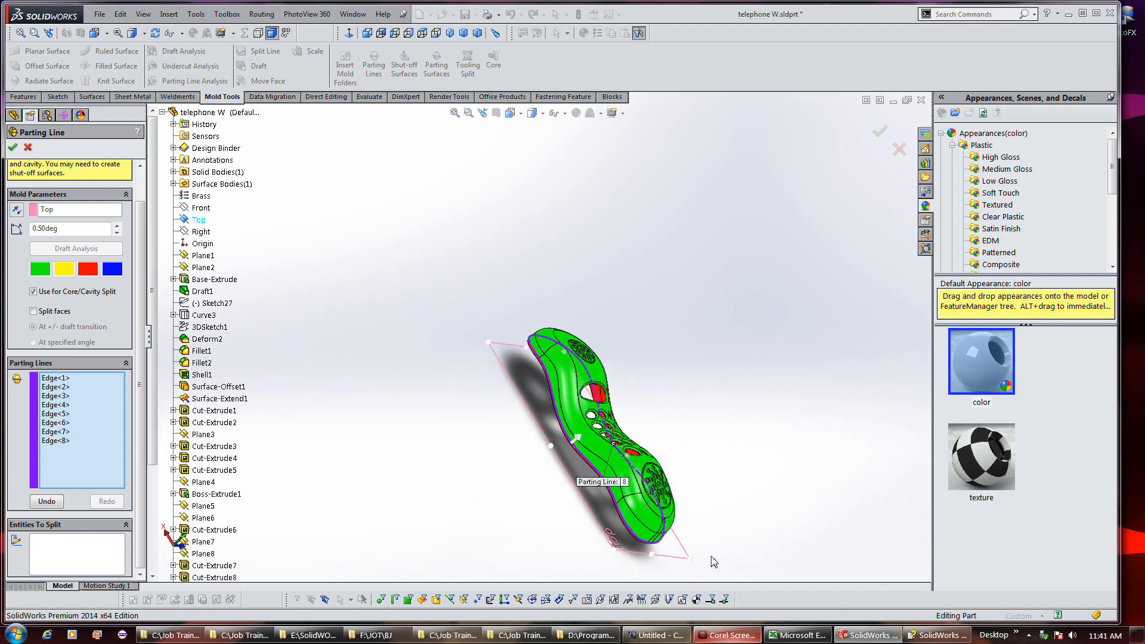
middle_drag(714, 557, 858, 463)
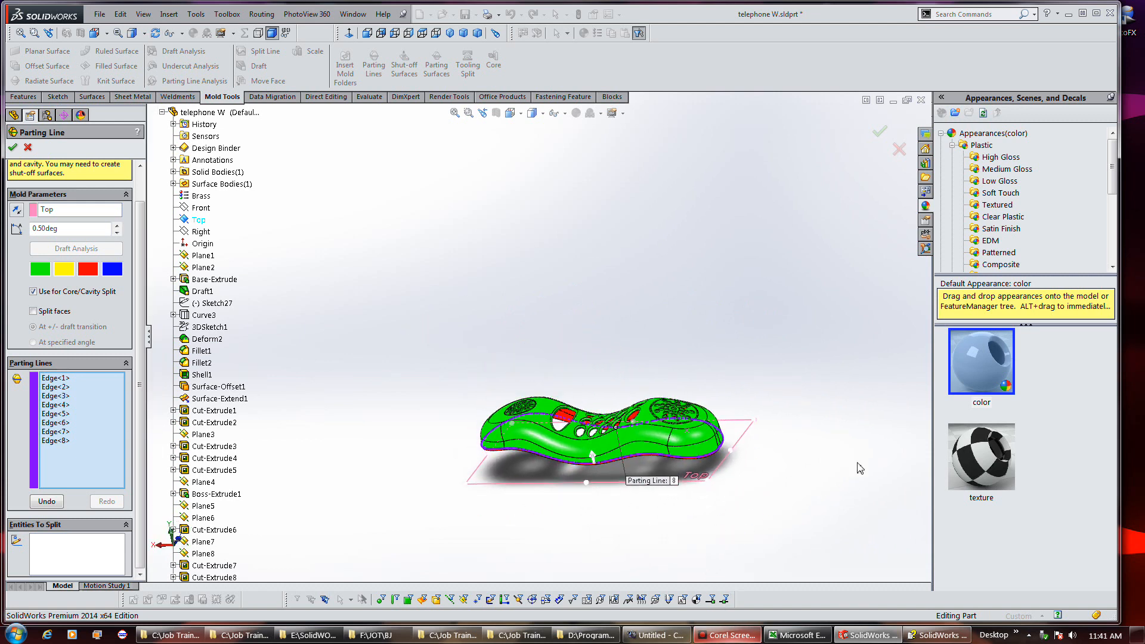
scroll(624, 486, down, 6)
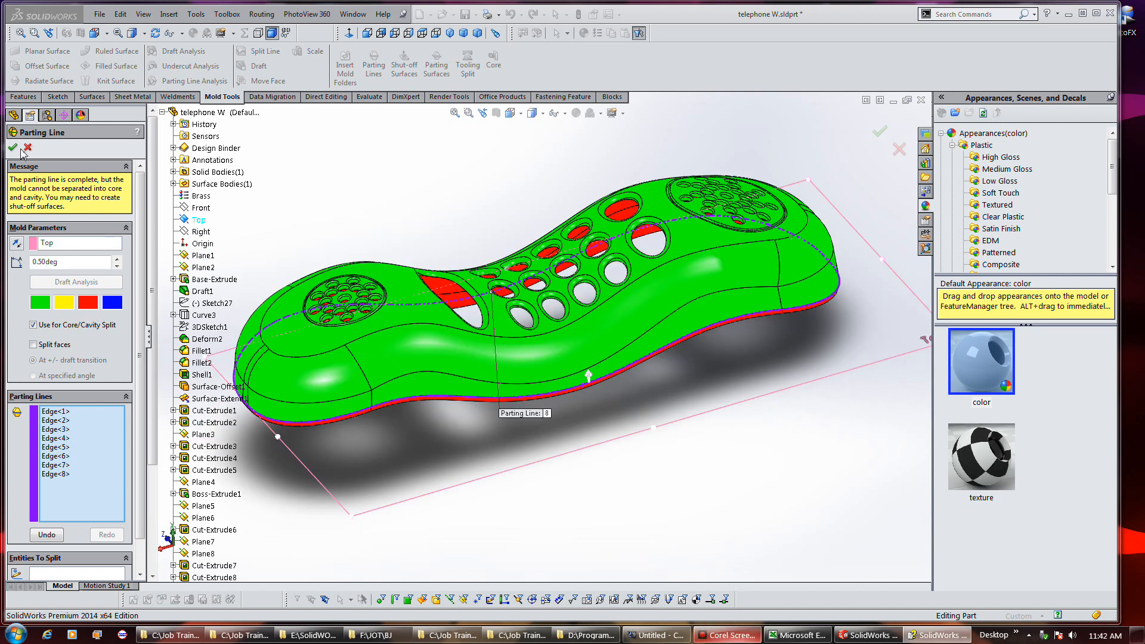
click(13, 147)
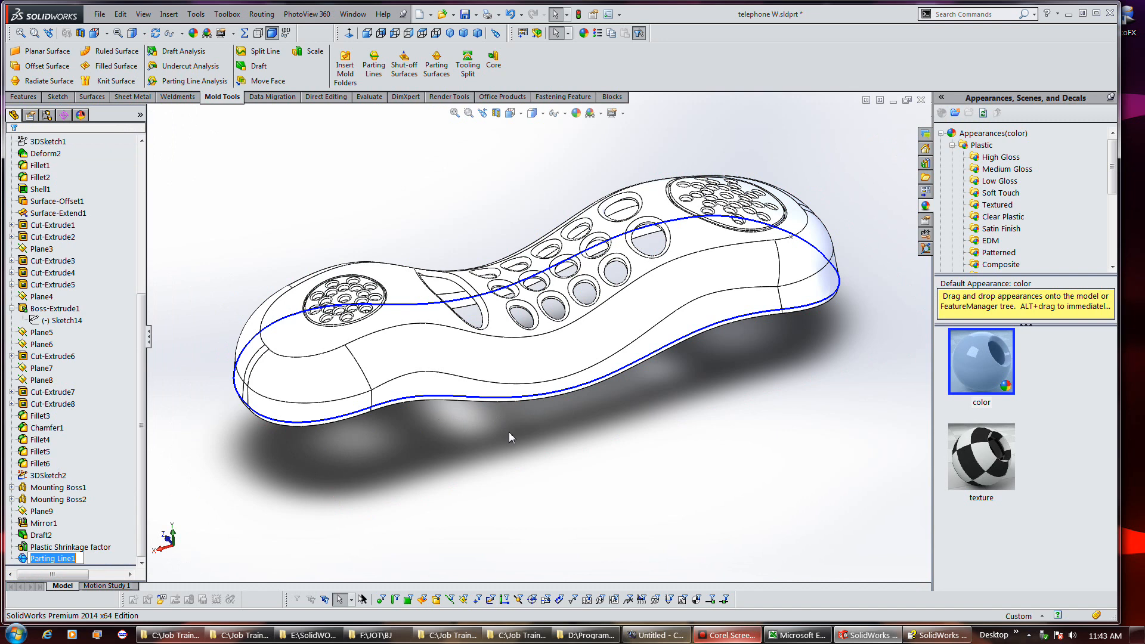
Step: Create shut-off surfaces over the handset's keypad, display and speaker openings, with the loop callouts hidden
middle_drag(532, 462, 506, 411)
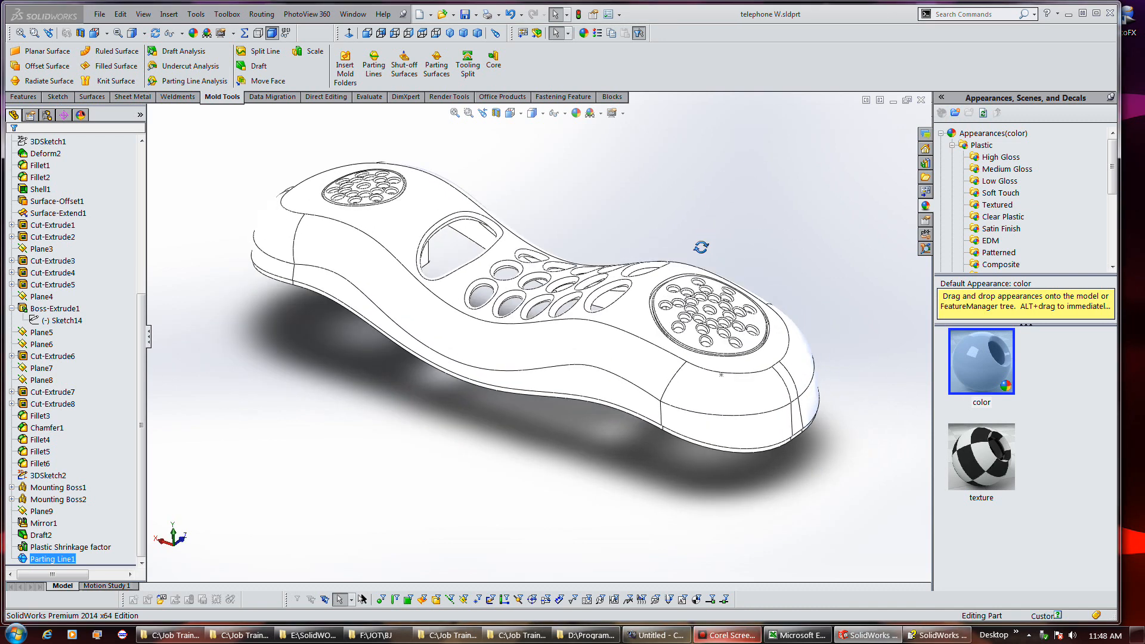
middle_drag(700, 247, 698, 233)
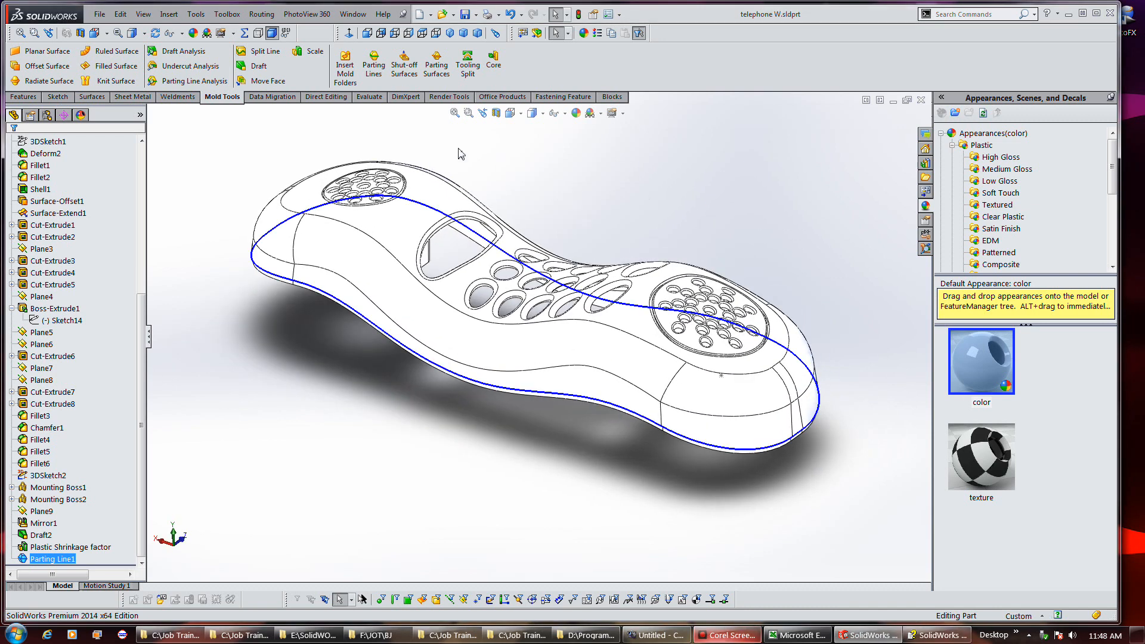
click(405, 67)
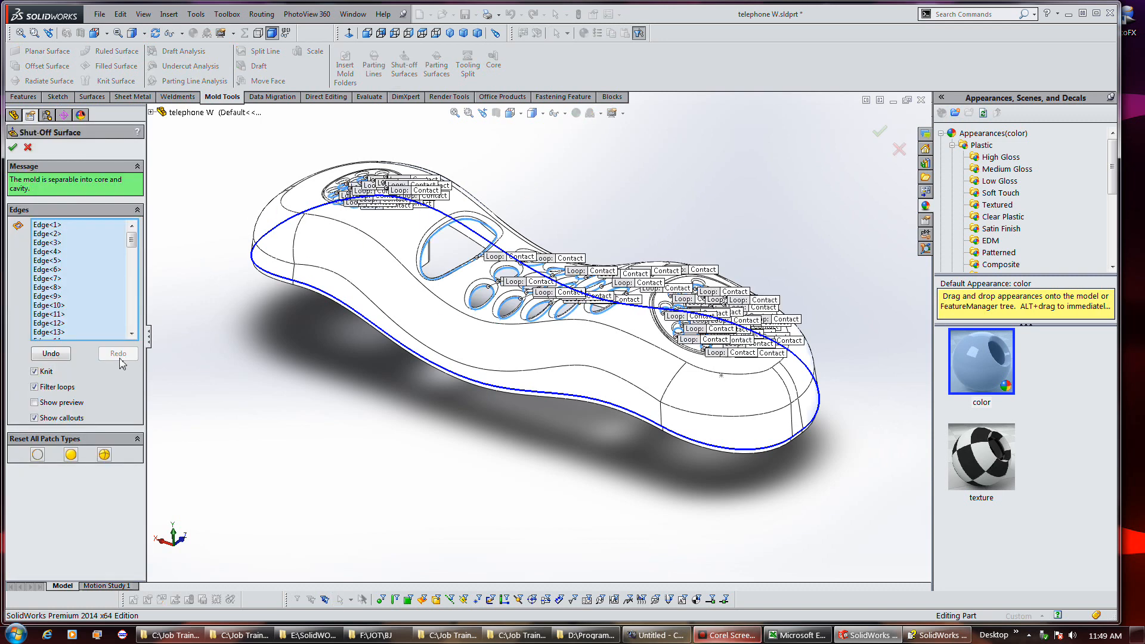
click(67, 419)
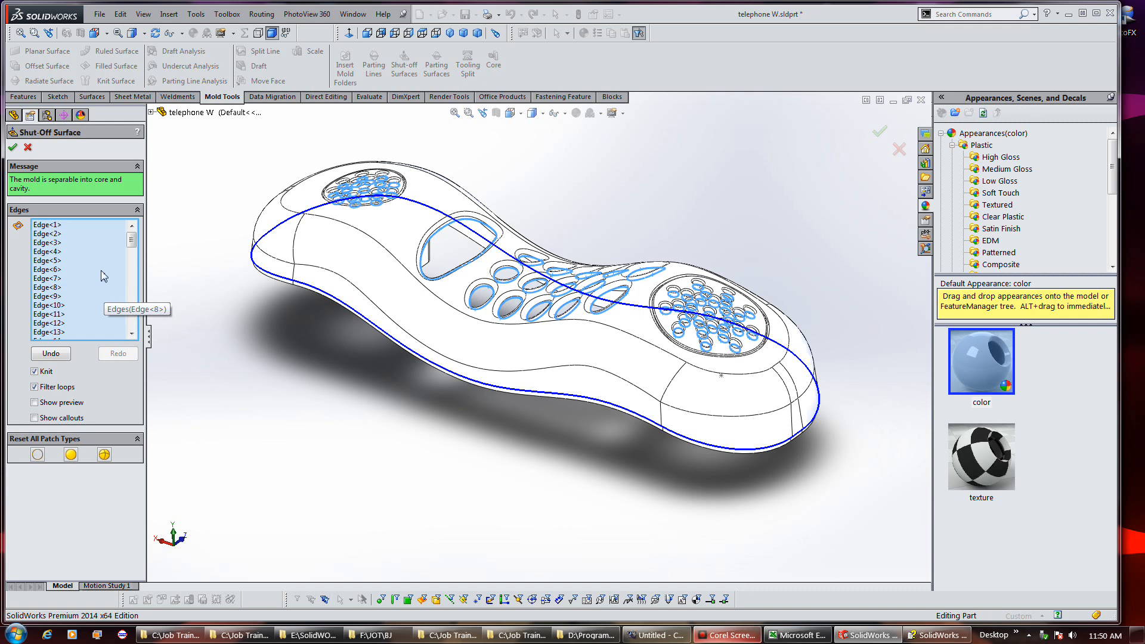
click(13, 147)
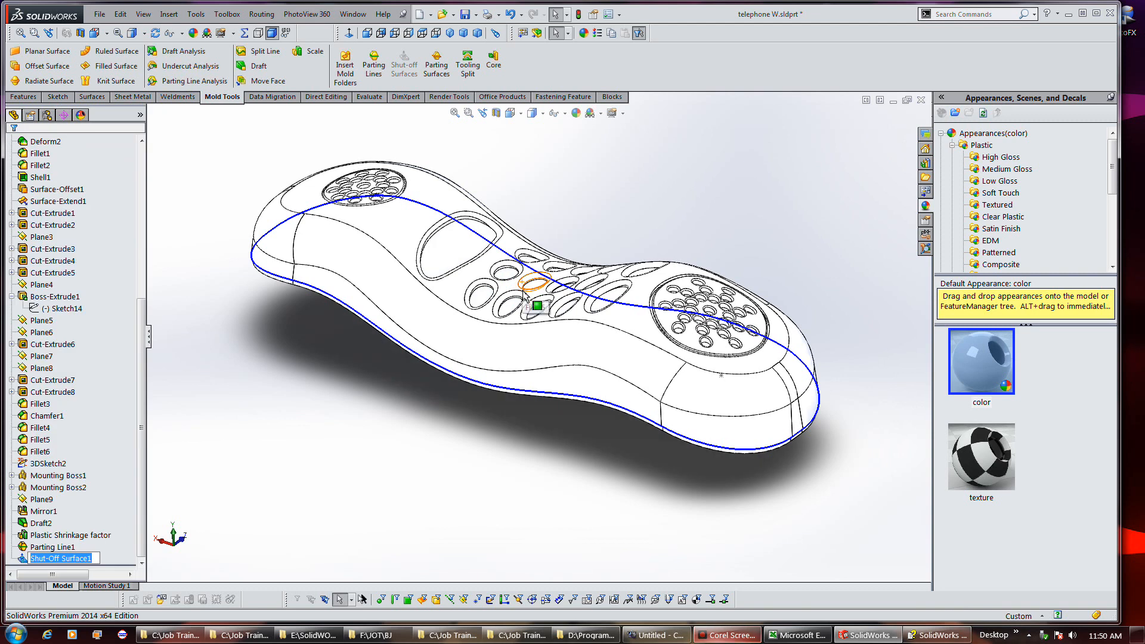
Step: Examine the closed openings and the cavity and core surface bodies of the handset shell
middle_drag(578, 223, 616, 238)
middle_drag(607, 235, 680, 191)
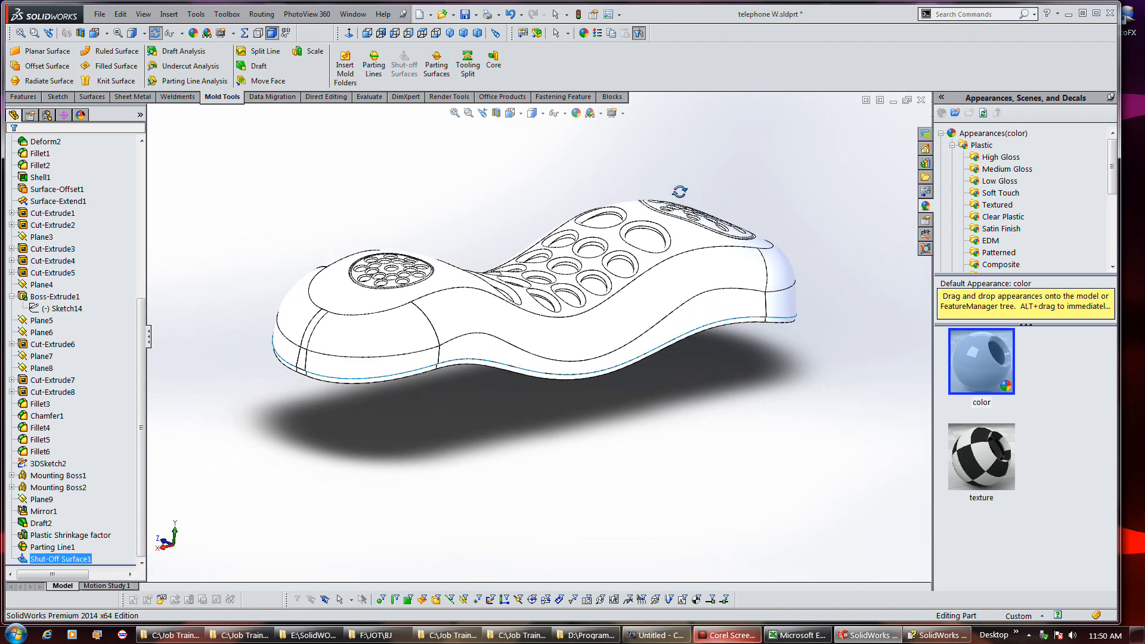
key(Escape)
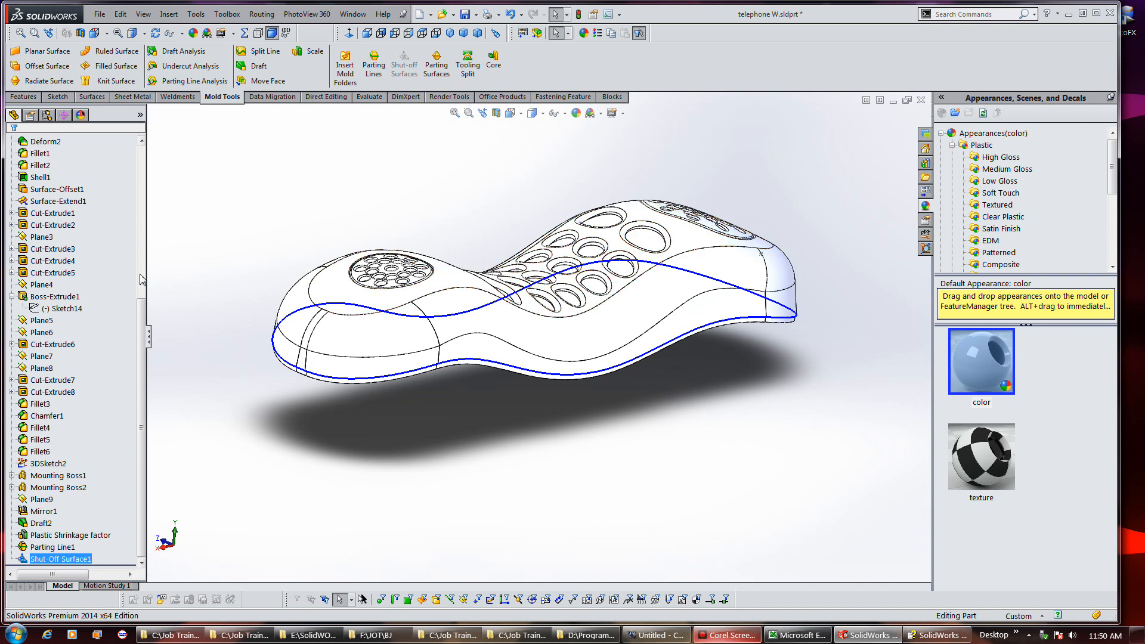
drag(142, 307, 142, 155)
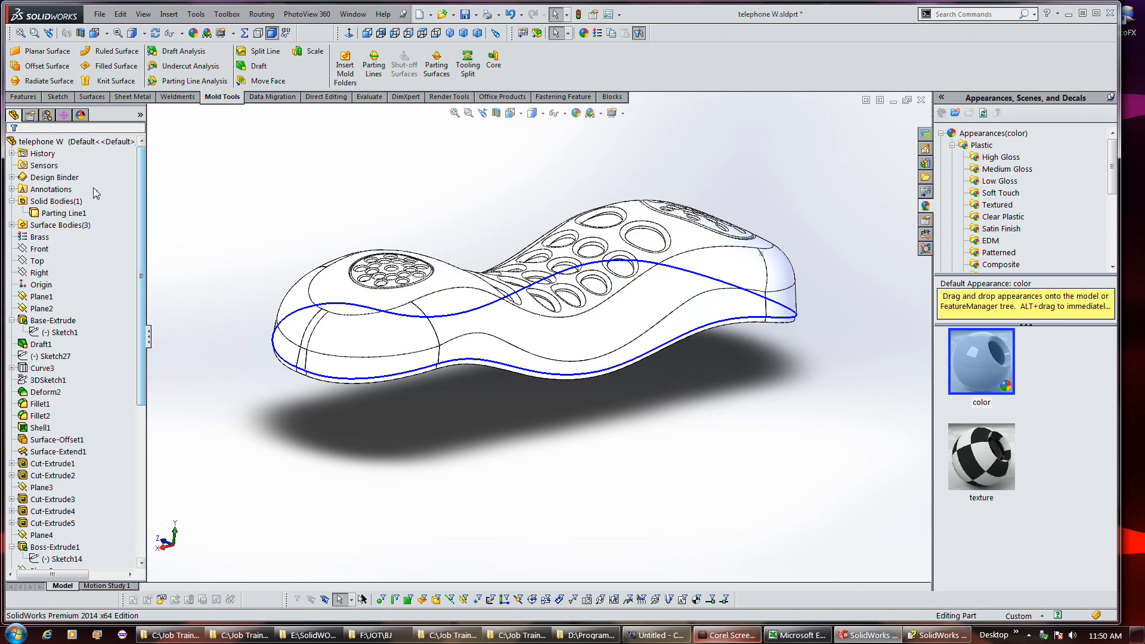
click(81, 228)
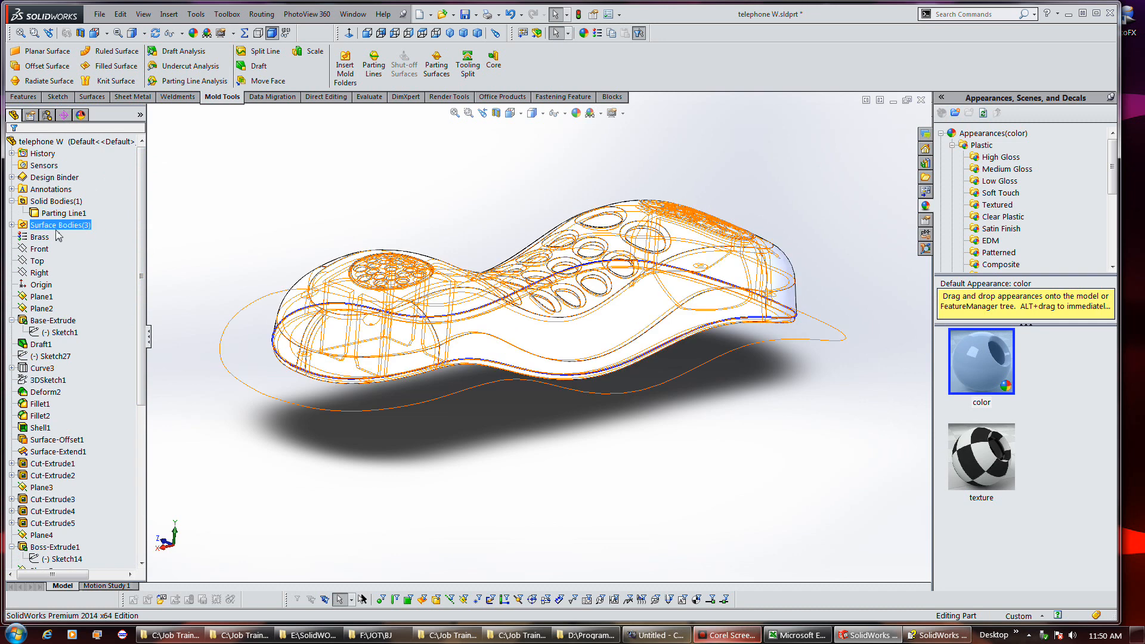
click(11, 225)
click(55, 237)
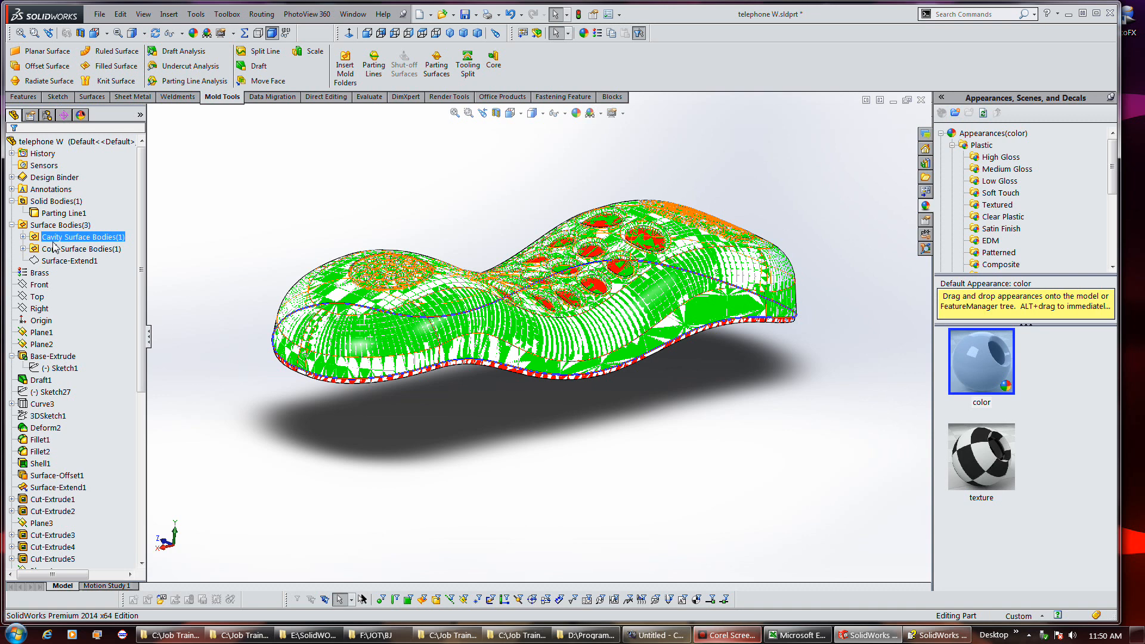
click(74, 250)
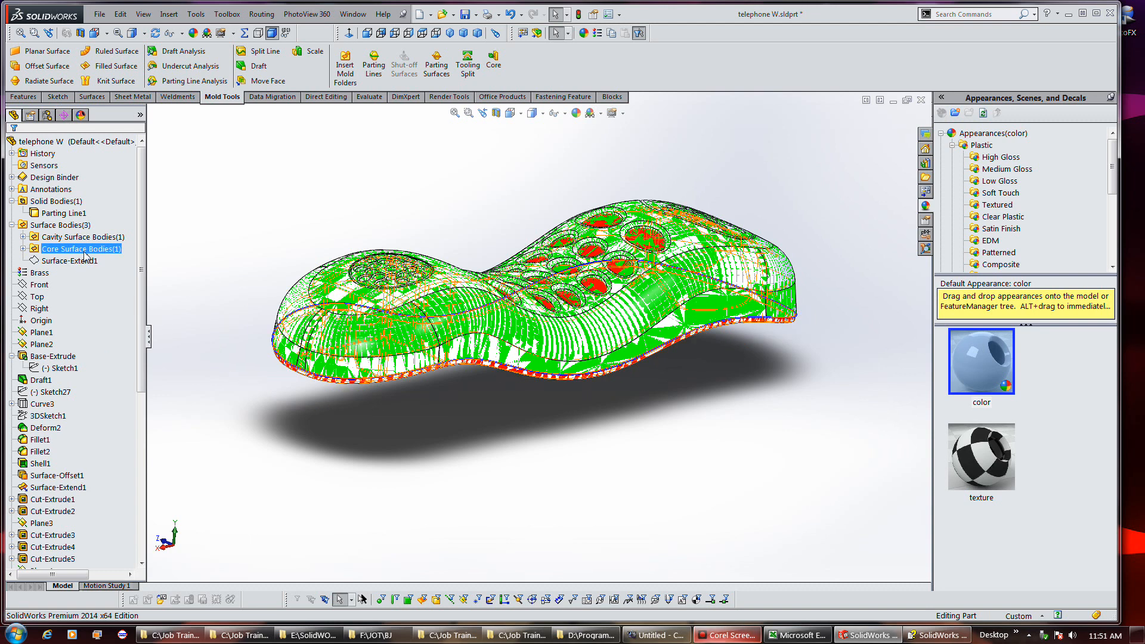
Step: Hide the handset's solid body and examine the remaining cavity and core surfaces from above
click(84, 263)
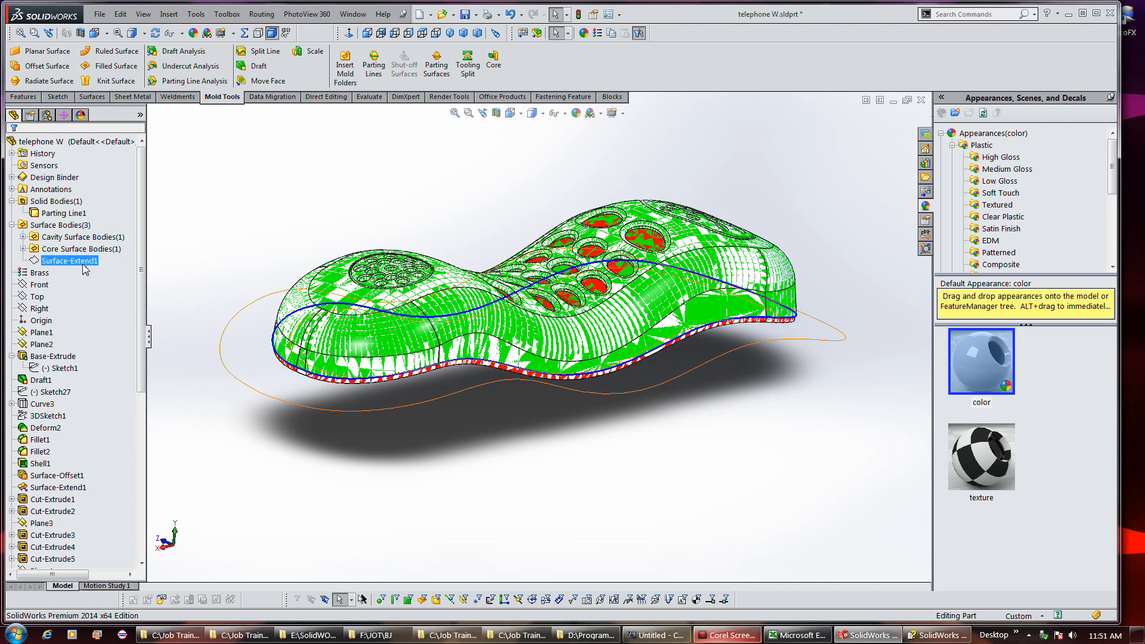
click(72, 215)
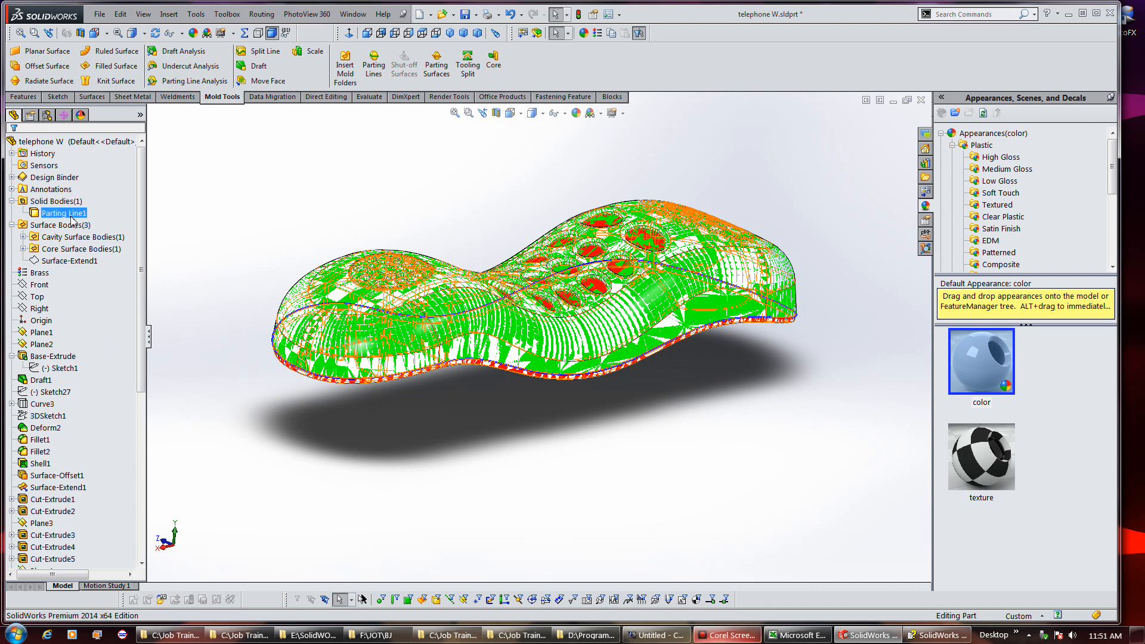
right_click(69, 215)
click(78, 203)
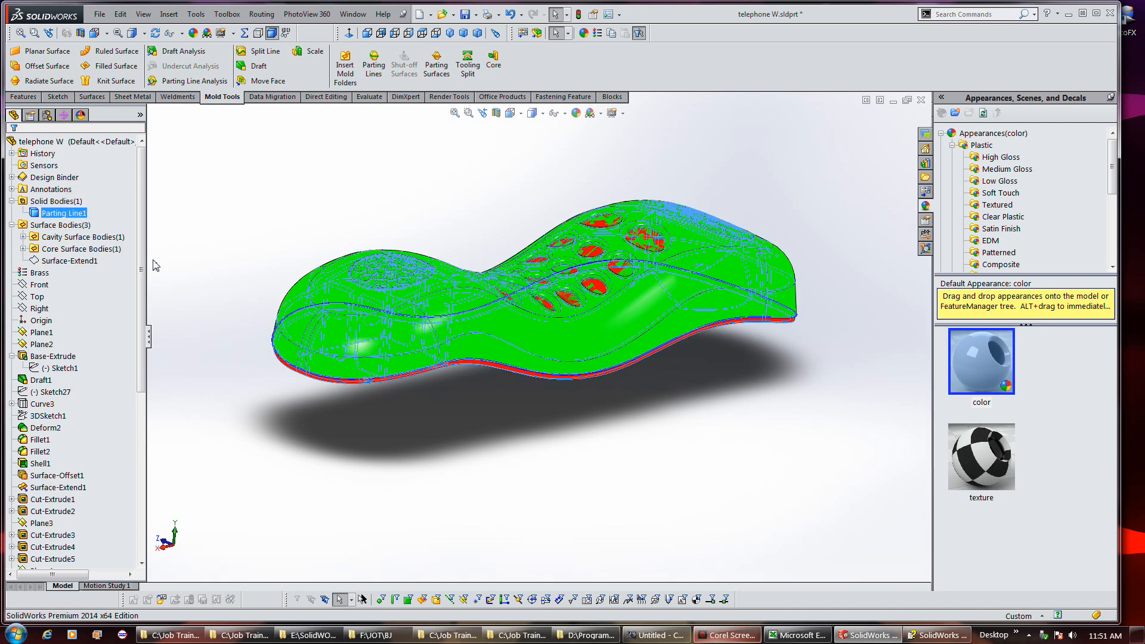
middle_drag(362, 220, 325, 264)
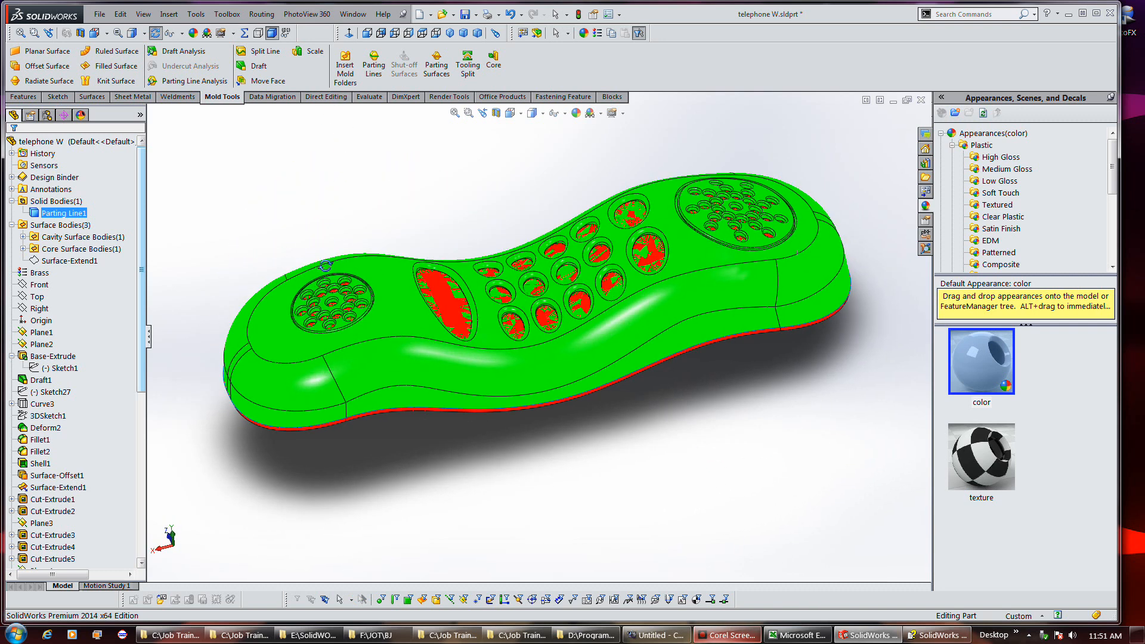
key(Escape)
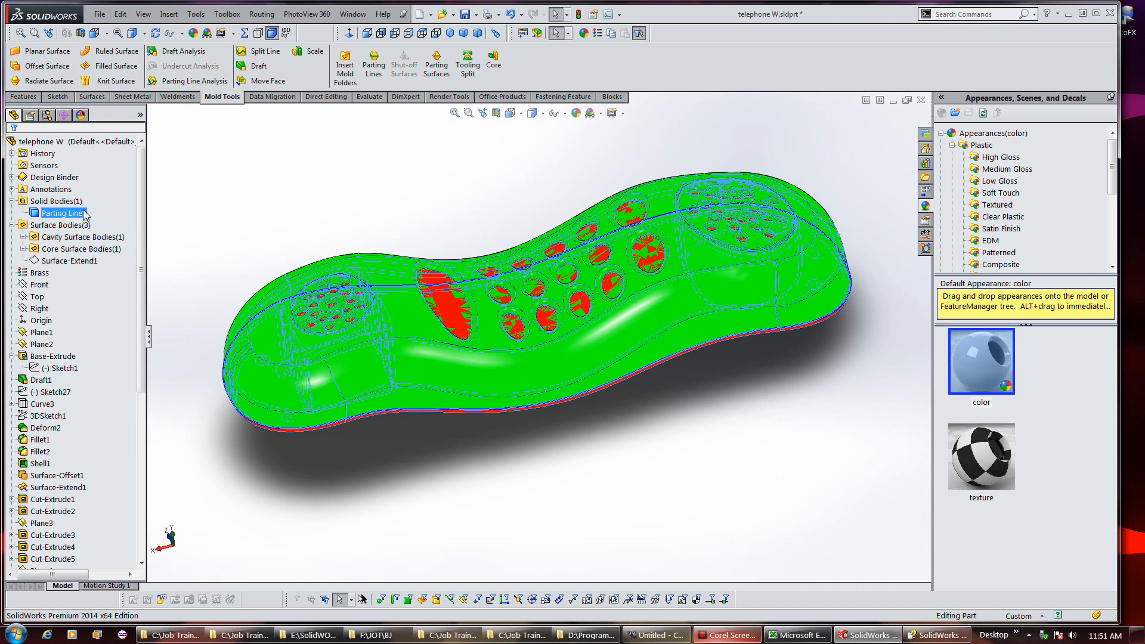
Step: Hide the cavity surface bodies to inspect the core side alone, and show them again
ctrl+click(75, 239)
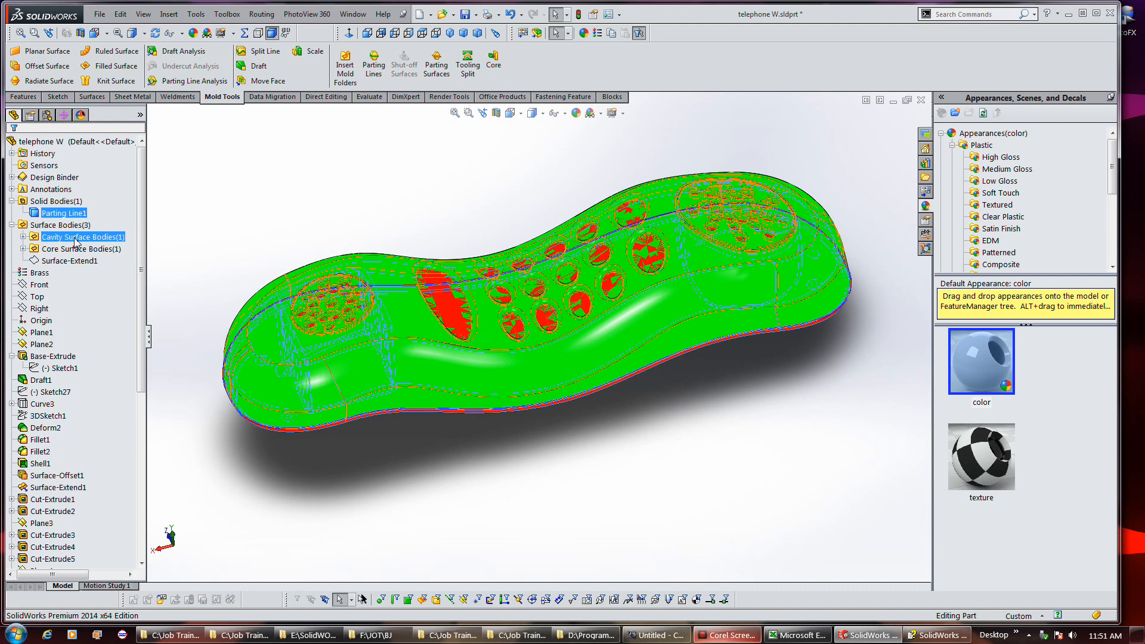
right_click(76, 239)
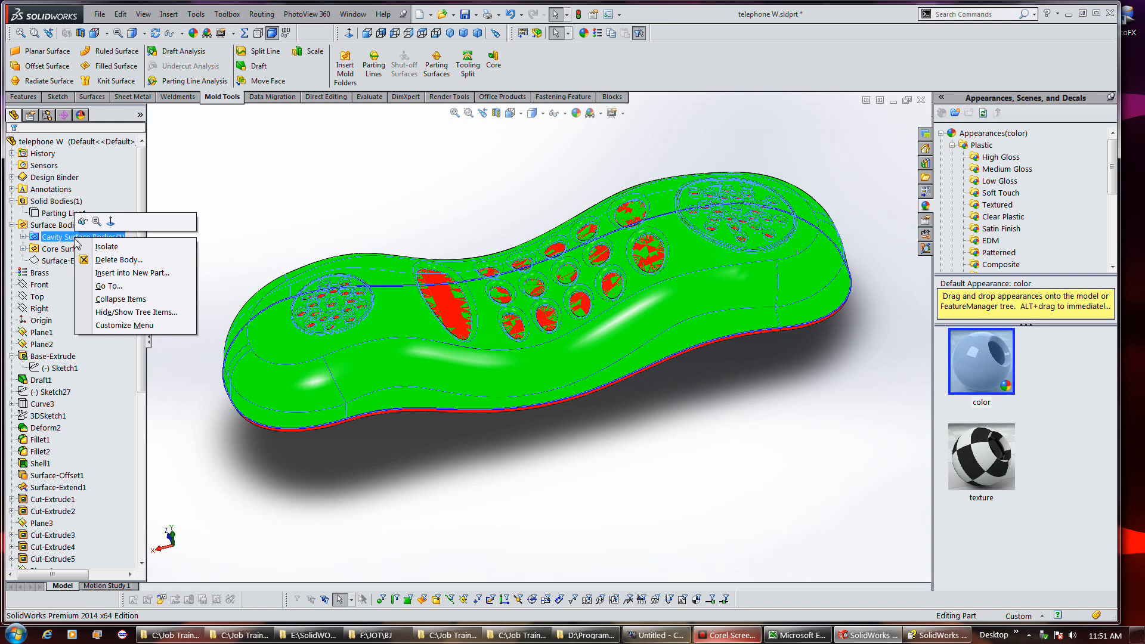
click(80, 222)
click(274, 196)
middle_drag(595, 455, 596, 427)
key(Escape)
click(58, 225)
click(56, 237)
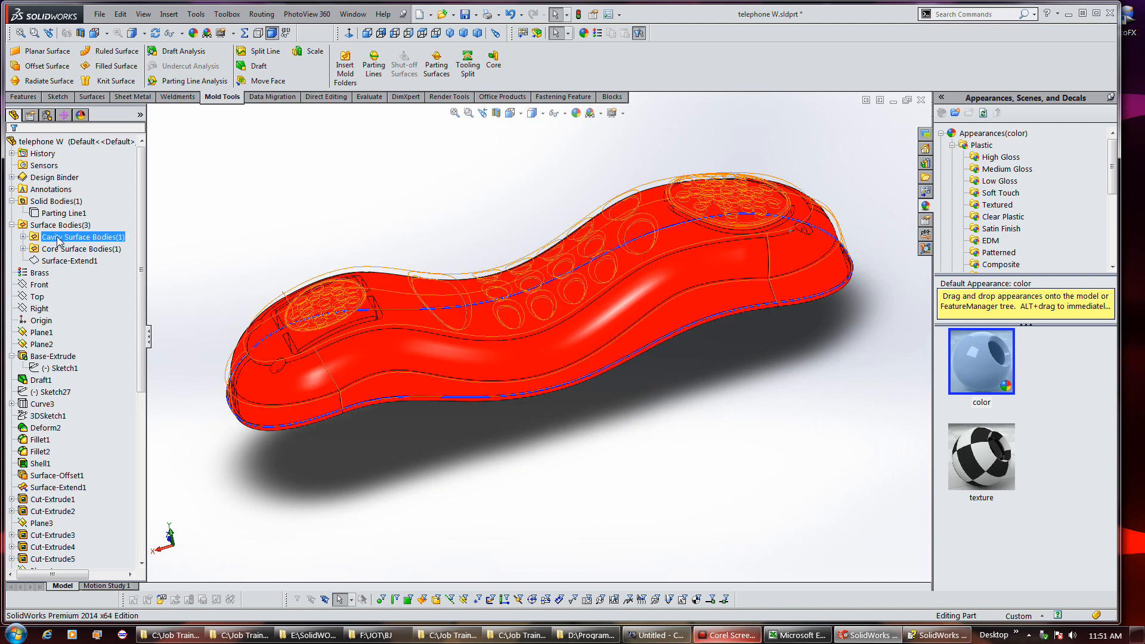
right_click(58, 240)
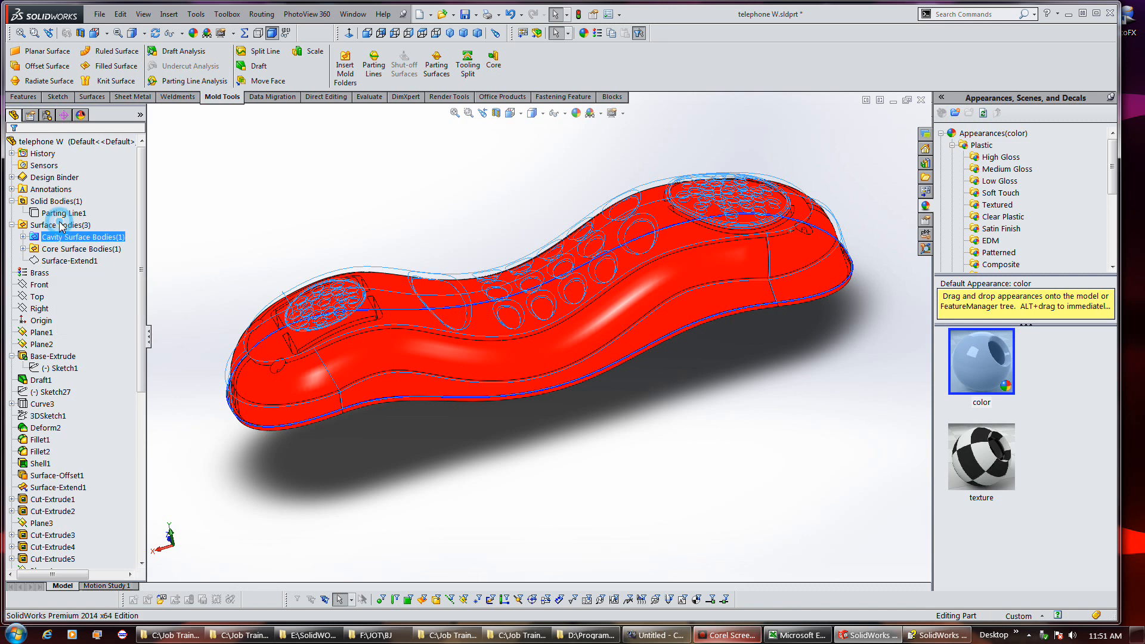
click(66, 220)
Step: Hide the core surface bodies to inspect the cavity side, and show the core surface and solid body again
right_click(70, 248)
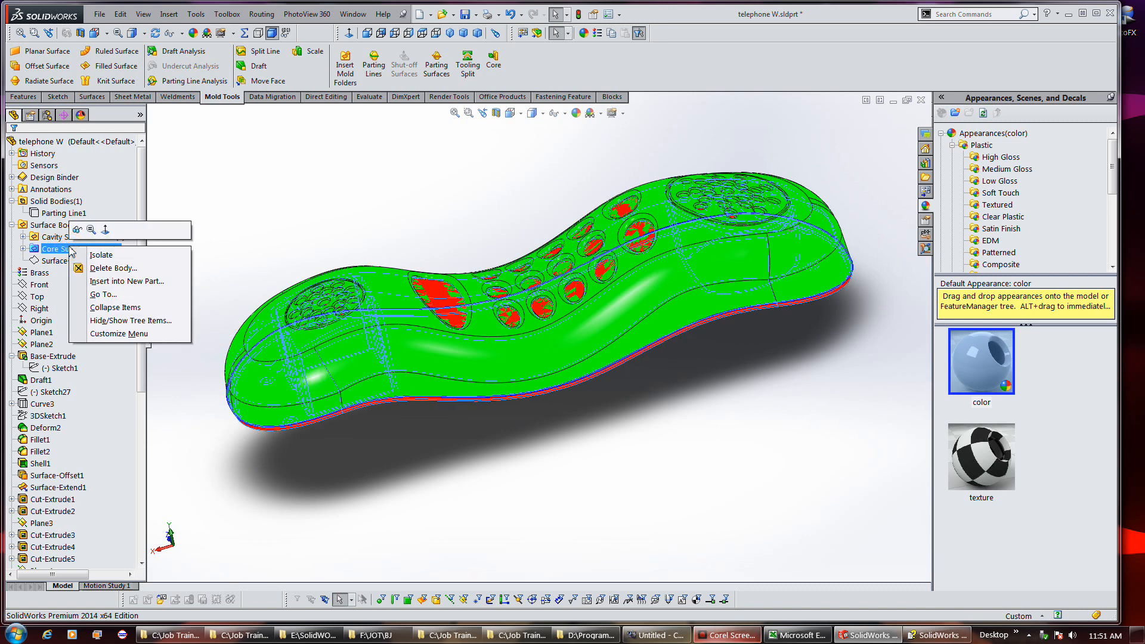
click(77, 236)
mouse_move(532, 460)
middle_down()
mouse_move(524, 475)
mouse_move(527, 343)
mouse_move(515, 426)
mouse_move(497, 377)
mouse_move(531, 462)
middle_up()
right_click(66, 249)
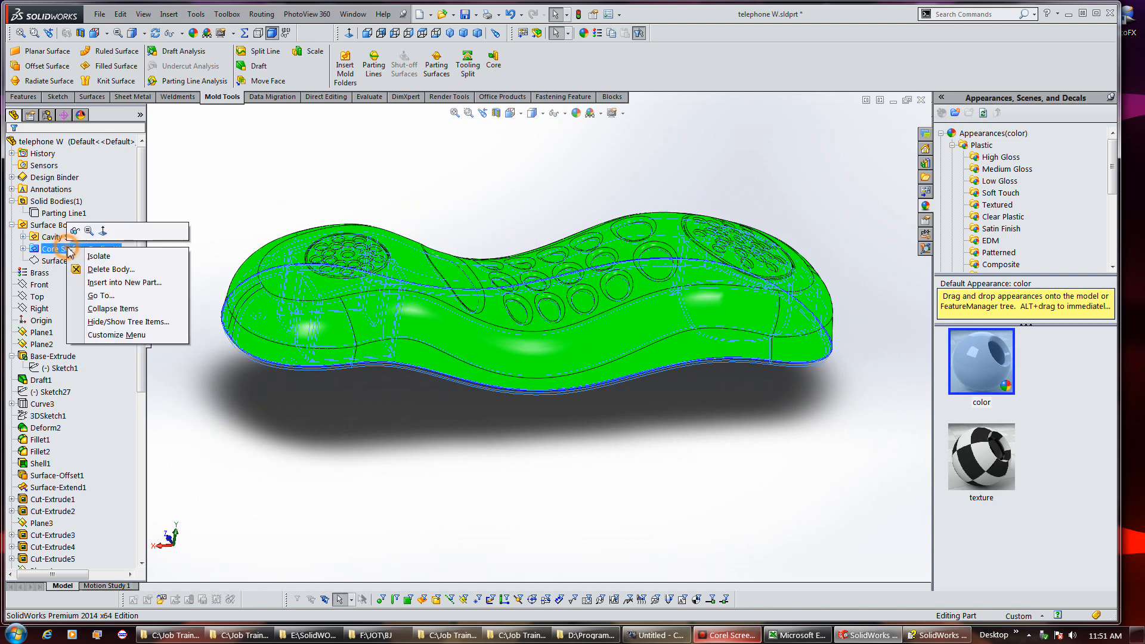
click(75, 232)
right_click(65, 214)
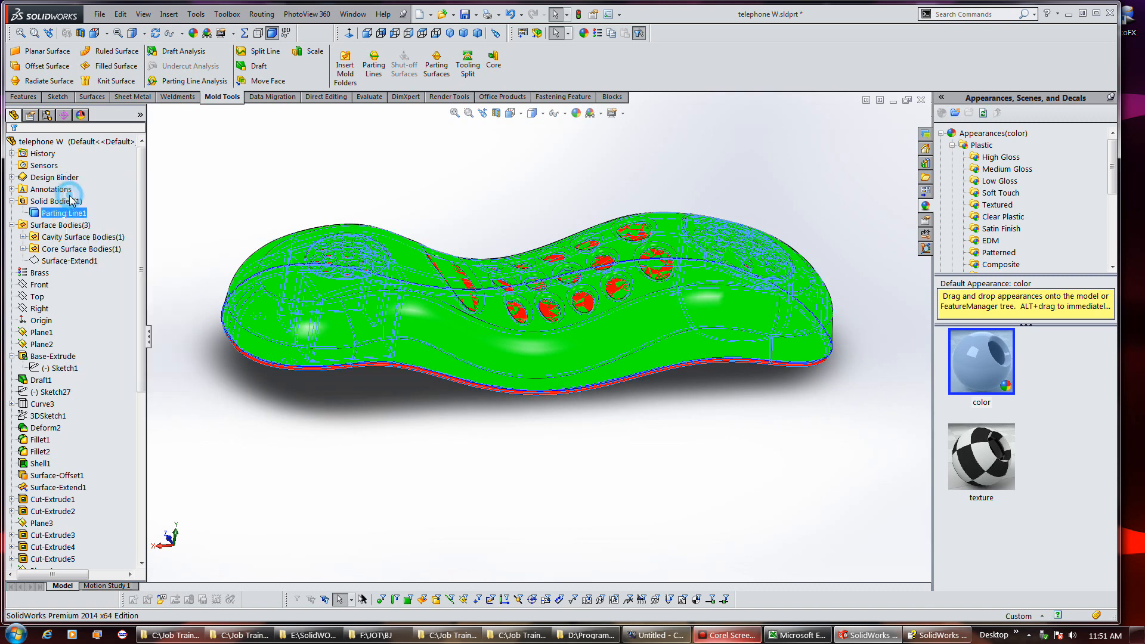
click(74, 196)
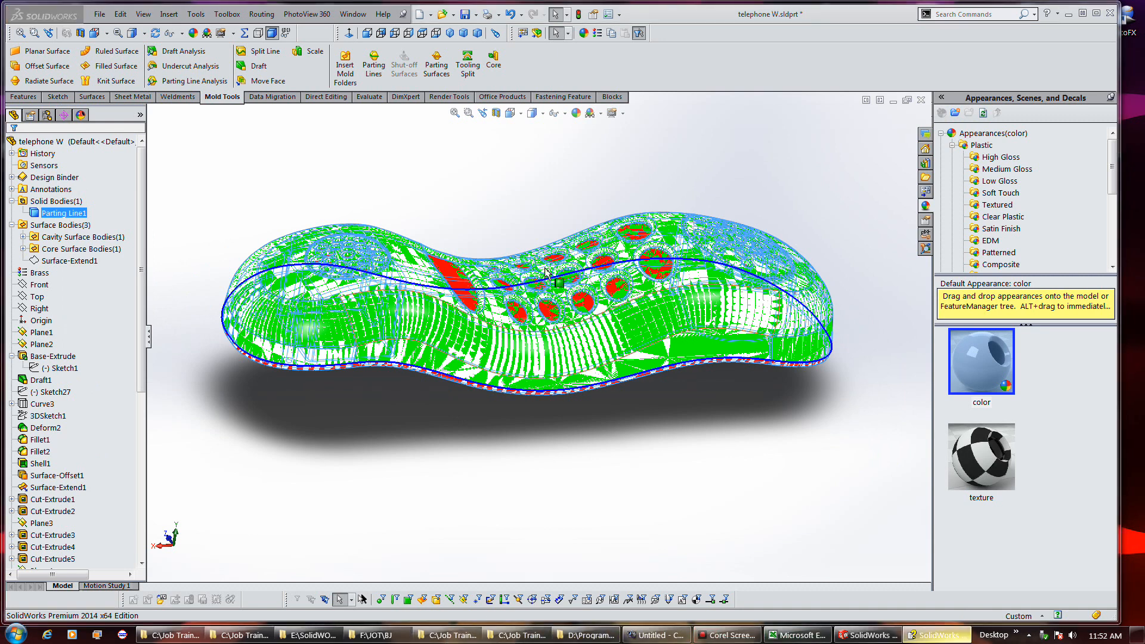
Step: Create a 10 mm wide parting surface perpendicular to pull from the handset's parting line
click(448, 74)
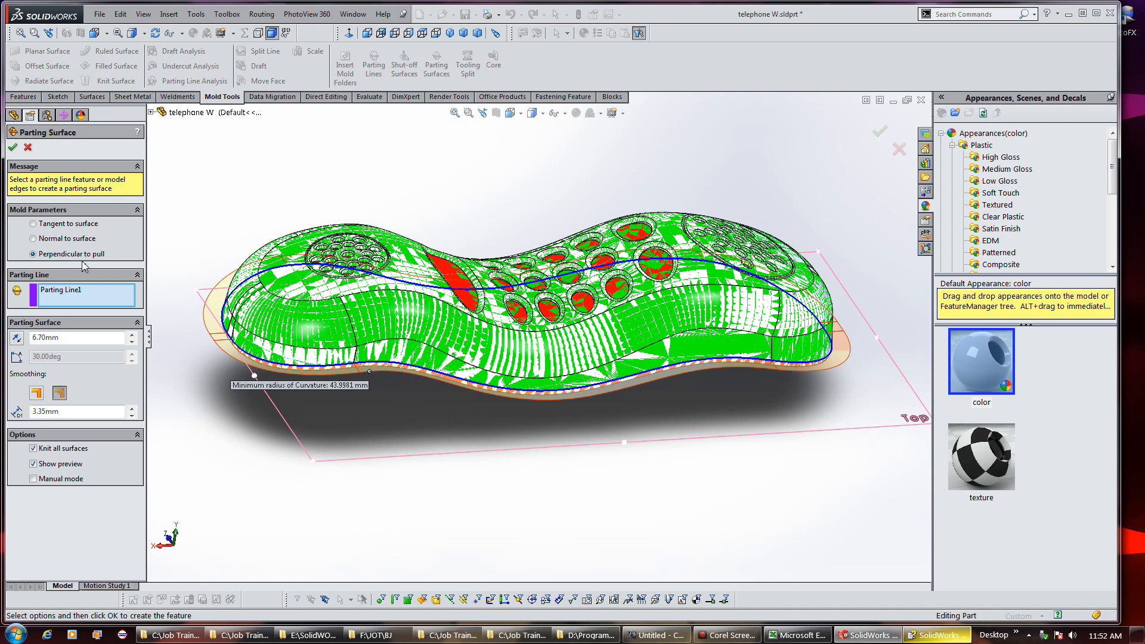
double_click(79, 337)
text(10)
key(Return)
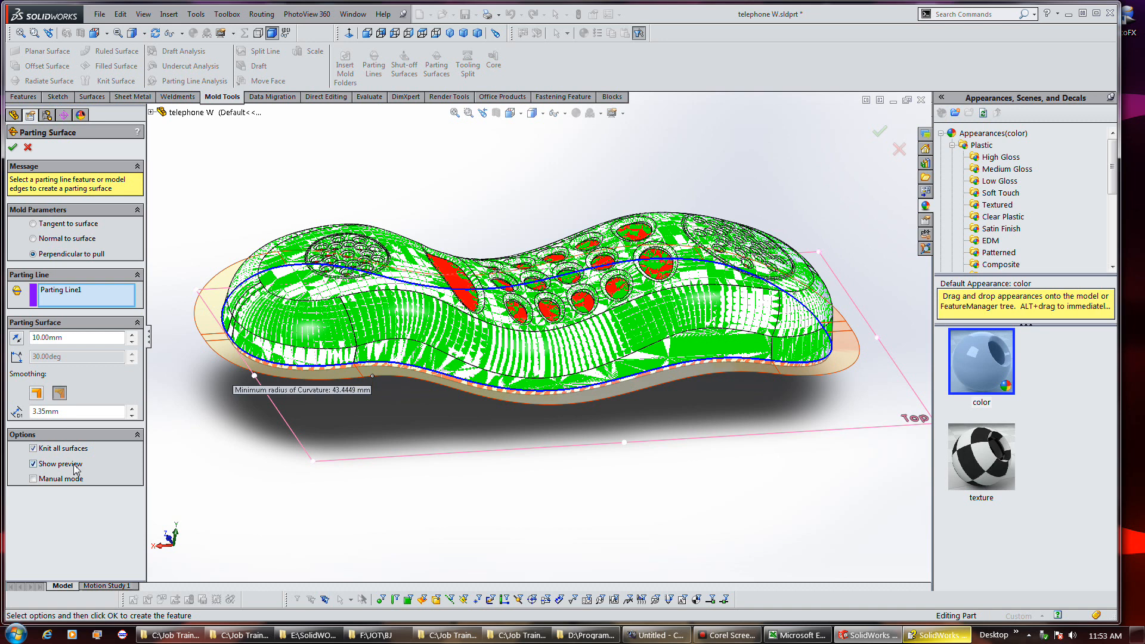
click(15, 147)
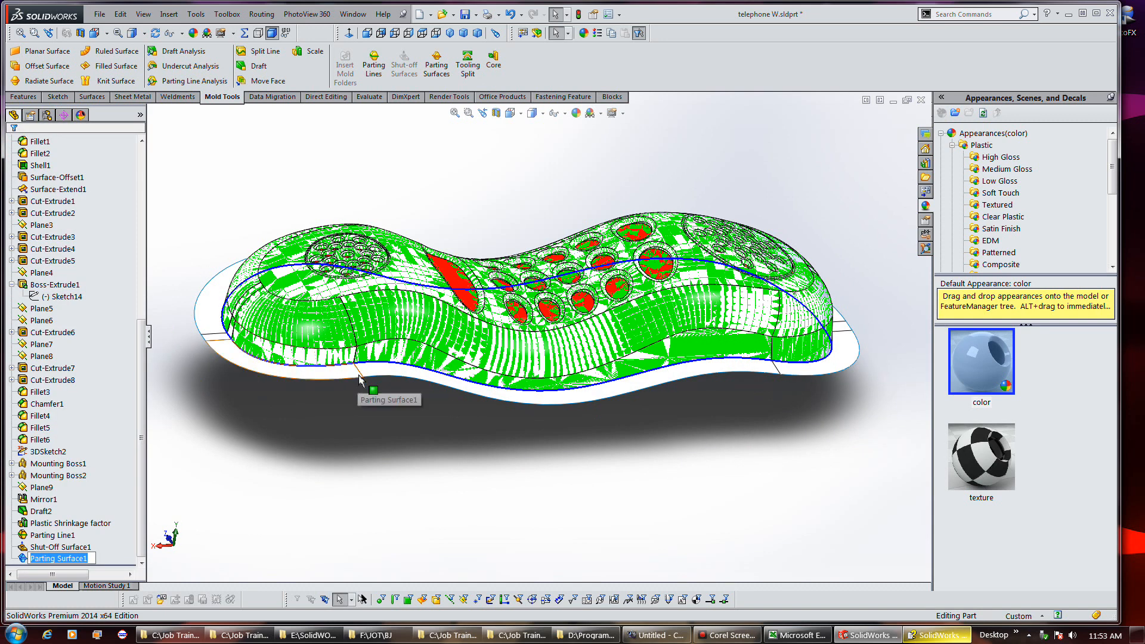
Step: Hide the core, cavity and solid bodies to examine the parting surface around the handset's rim by itself
drag(141, 325, 141, 178)
click(88, 249)
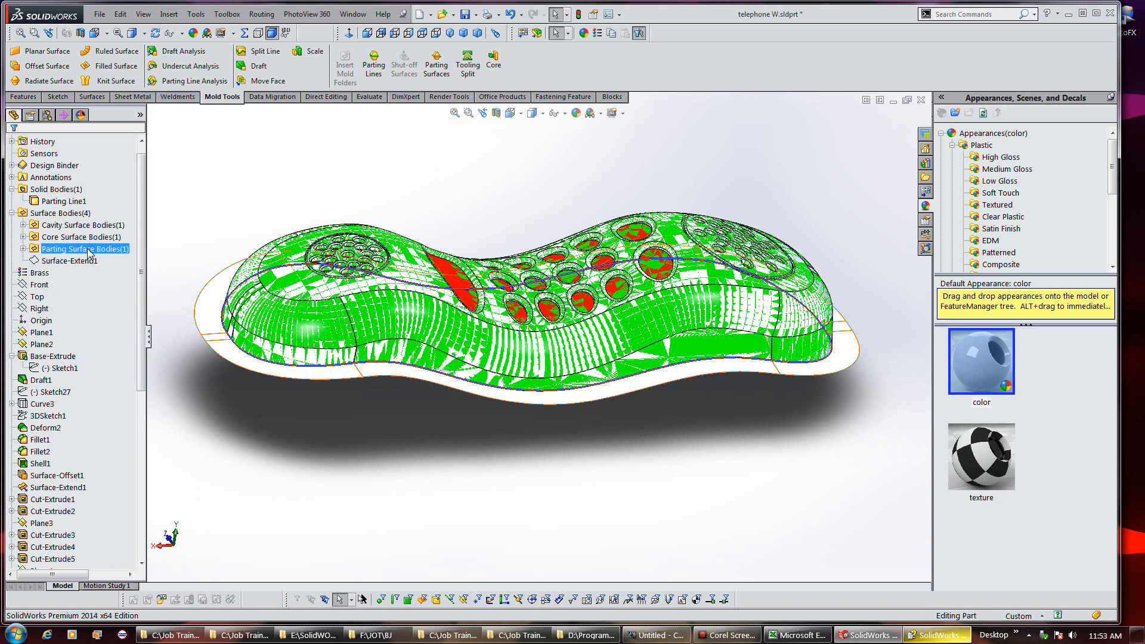
click(88, 249)
ctrl+click(62, 241)
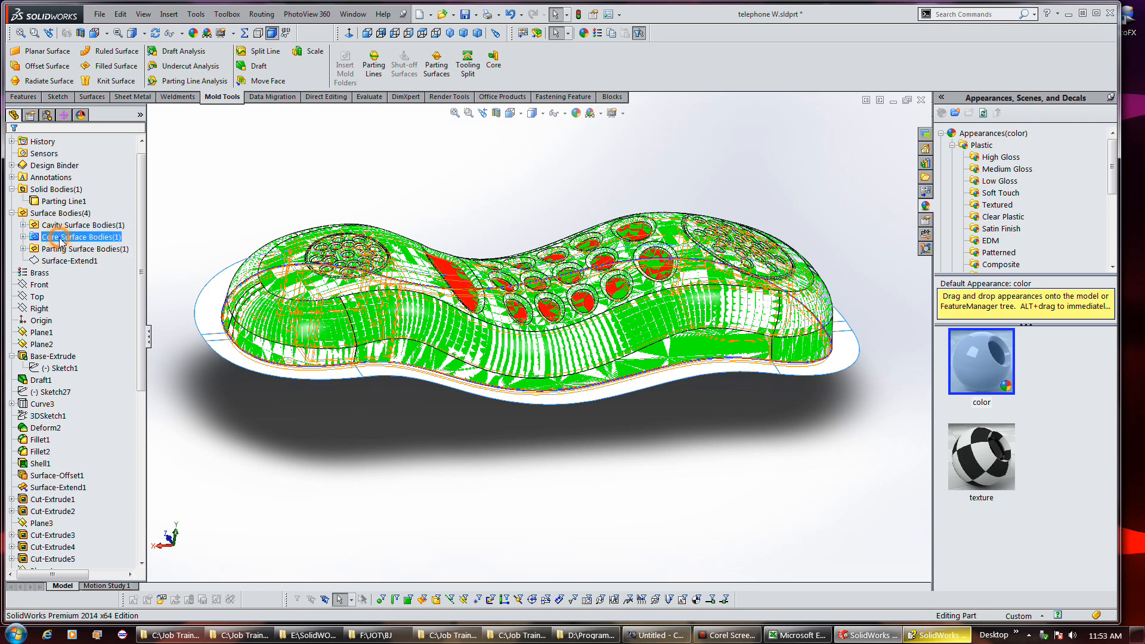
right_click(60, 240)
click(67, 226)
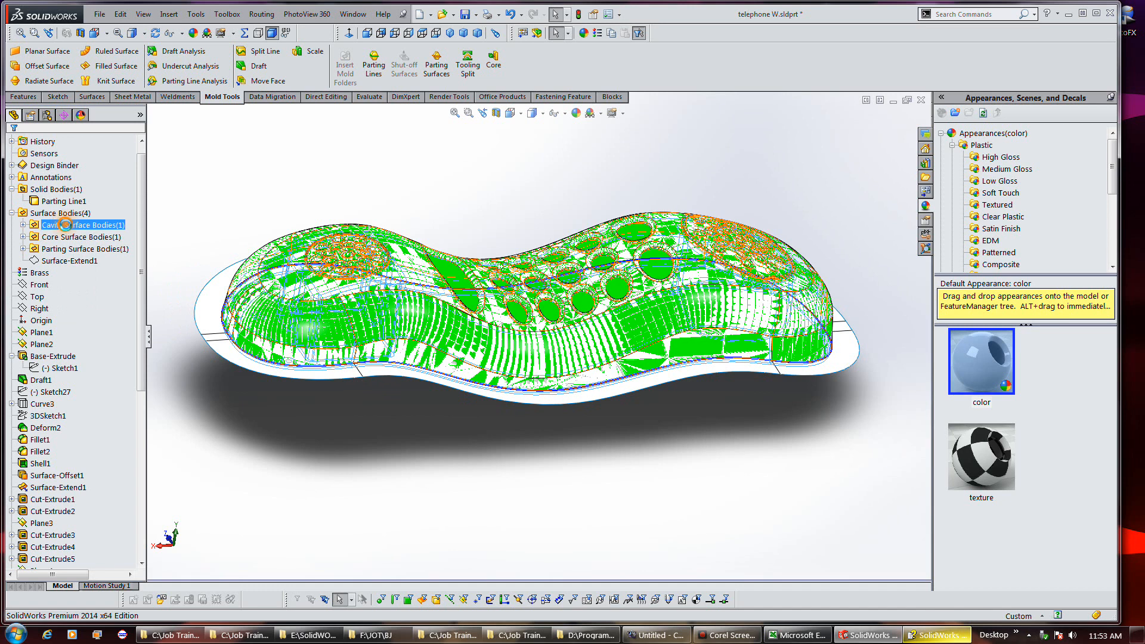
right_click(68, 228)
click(67, 202)
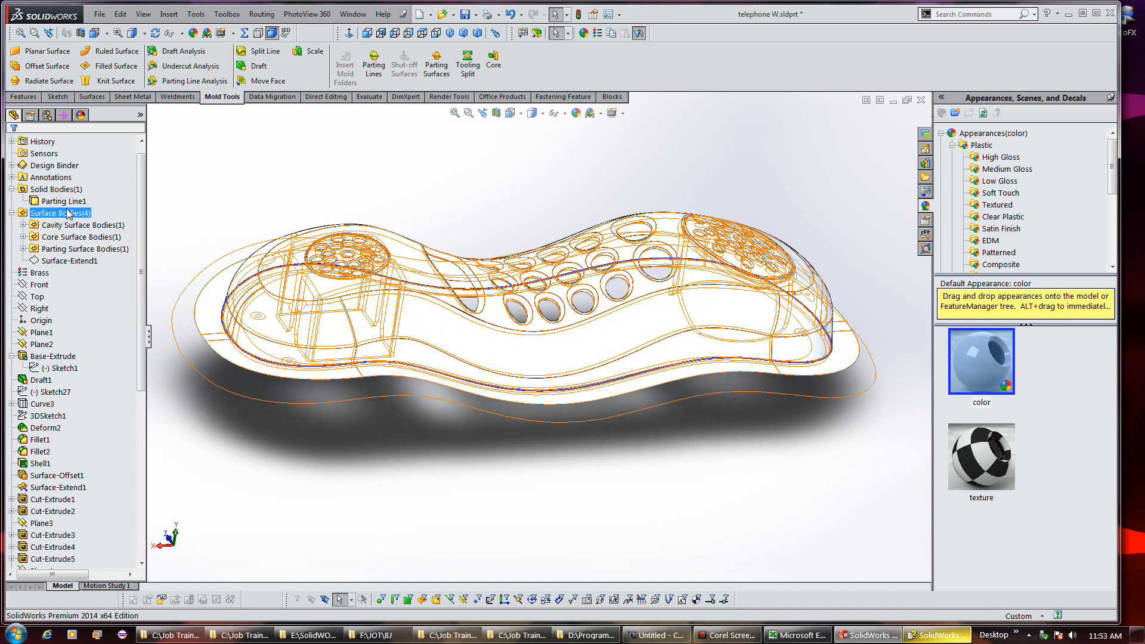
right_click(70, 205)
click(71, 184)
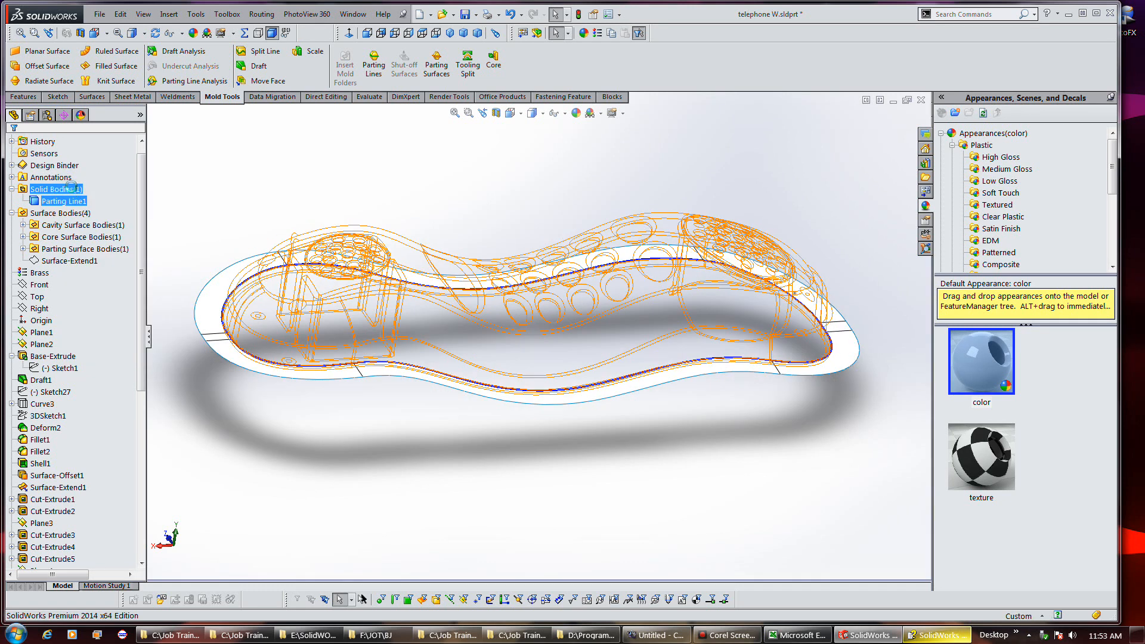
middle_drag(467, 196, 457, 240)
Step: Show the cavity surface, core surface and solid bodies of the handset again
right_click(81, 225)
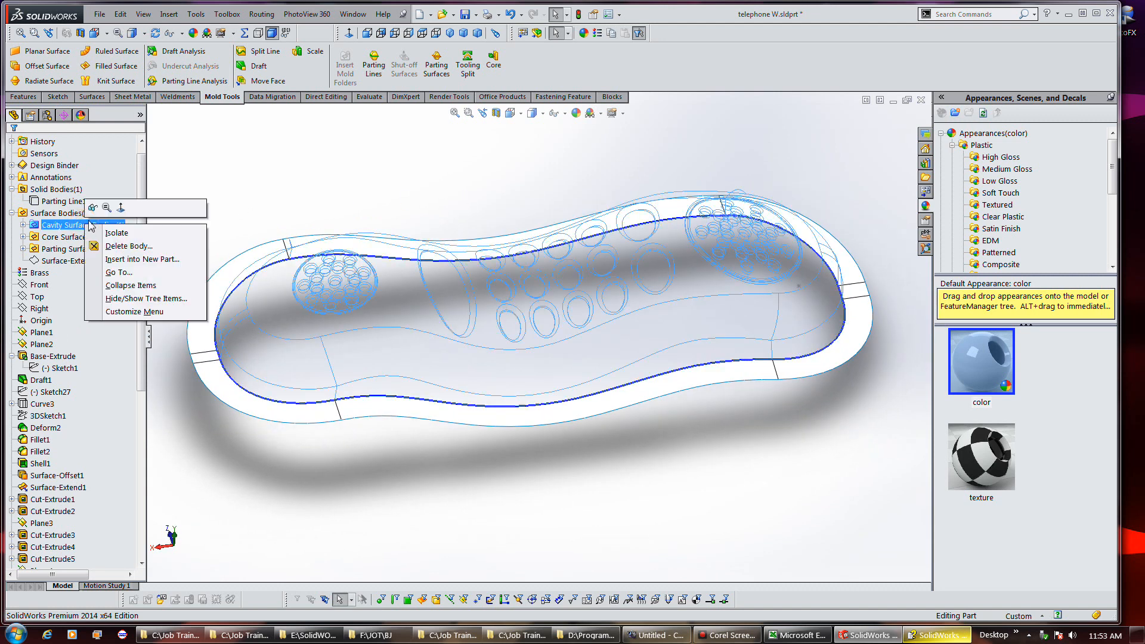
click(88, 216)
right_click(74, 235)
click(79, 221)
right_click(53, 198)
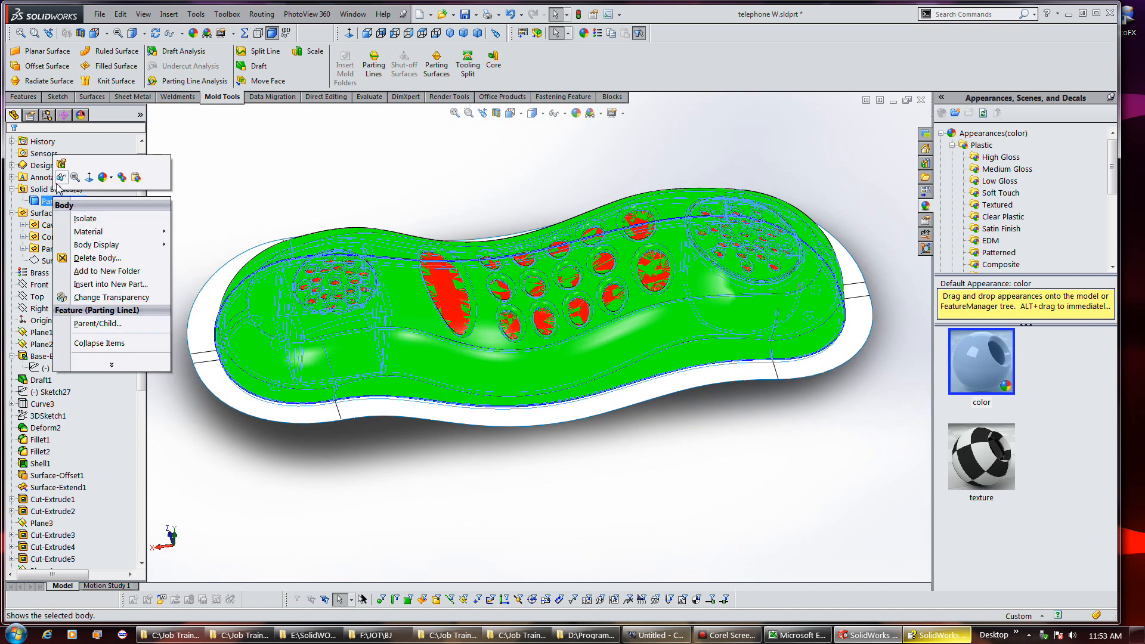
click(58, 175)
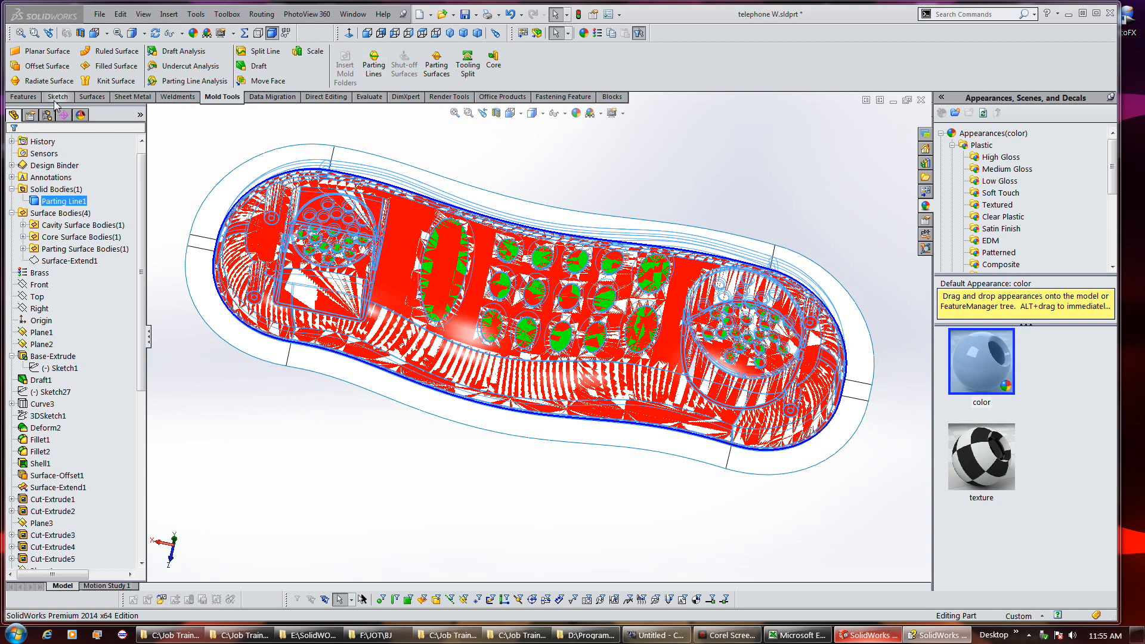
Step: Start a reference plane from the flat rim face of the rectangular rib around the smaller speaker grille, using the face selection filter
click(24, 97)
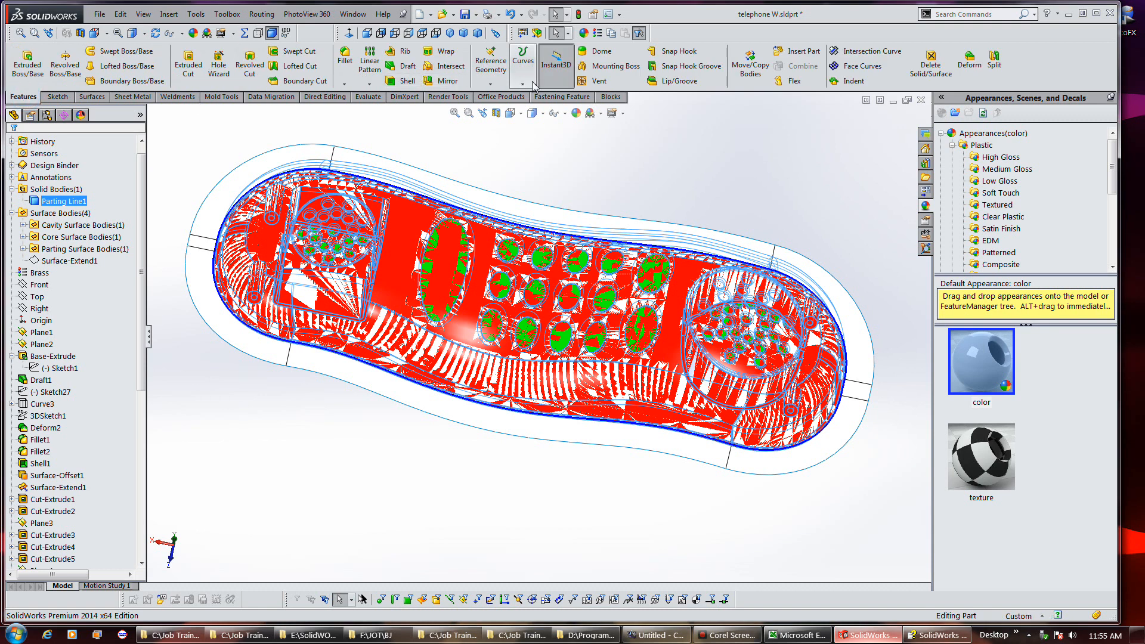
click(490, 84)
click(495, 98)
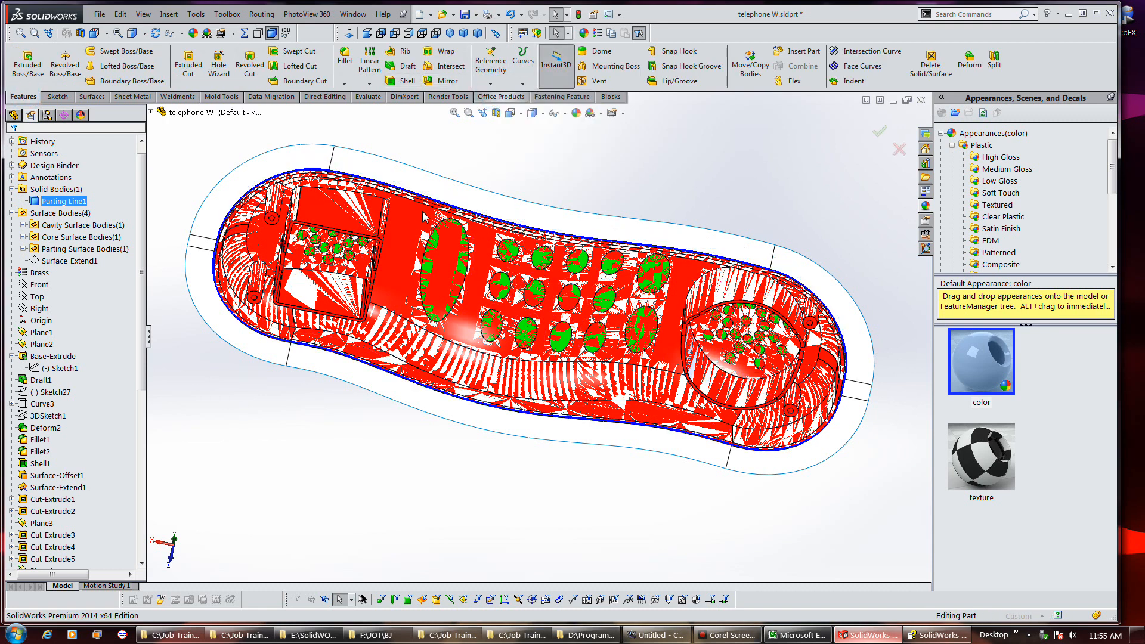
scroll(300, 232, down, 2)
scroll(239, 196, down, 3)
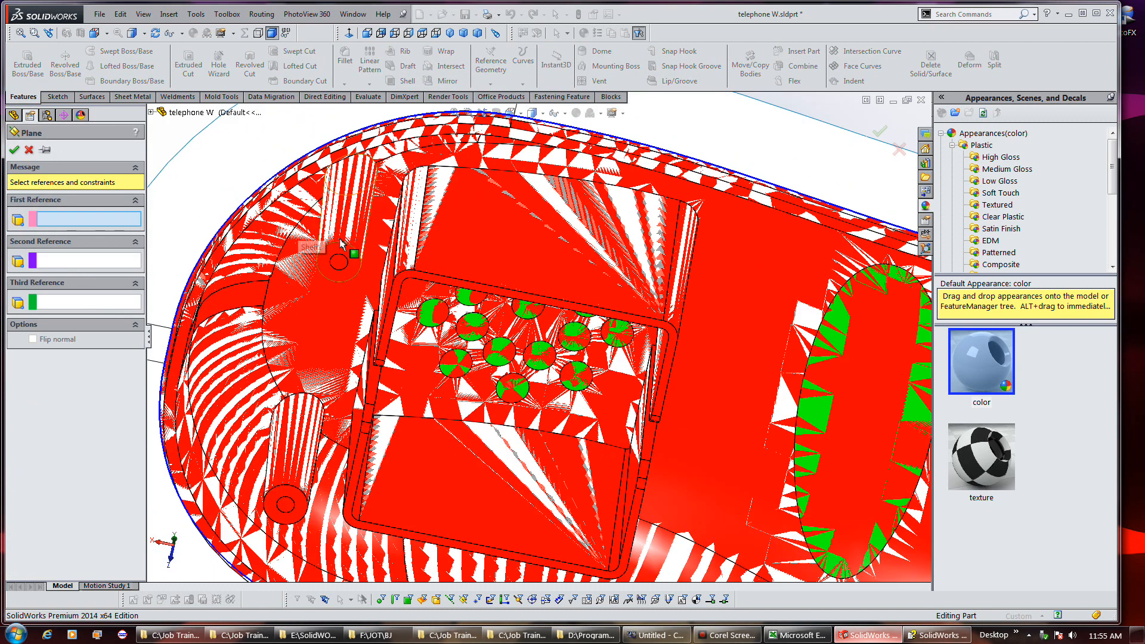
click(408, 599)
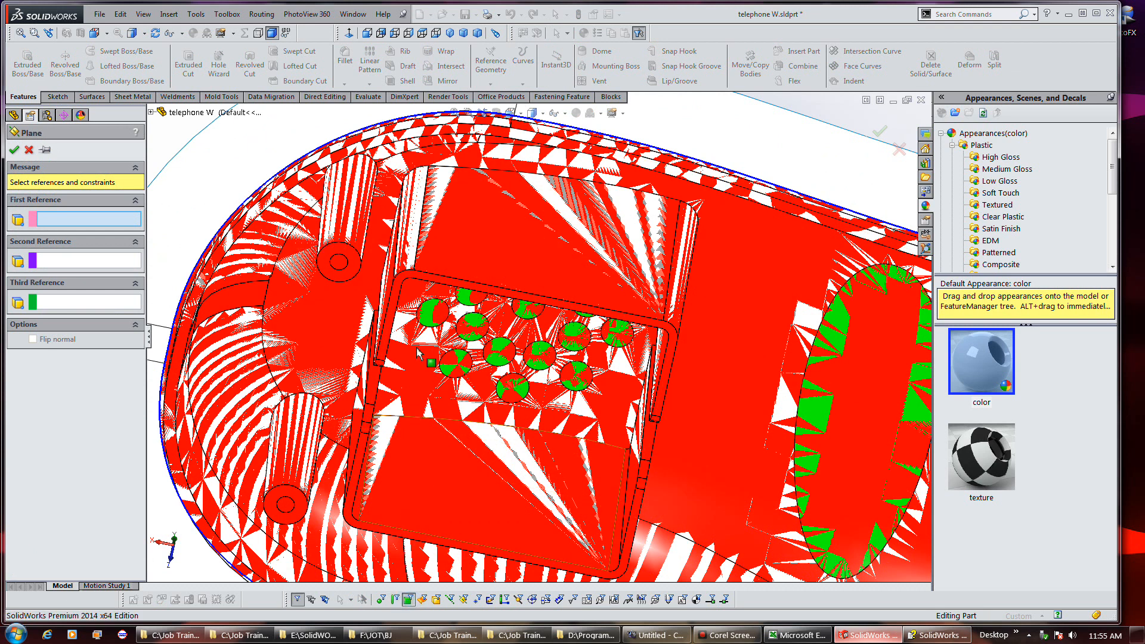
click(411, 275)
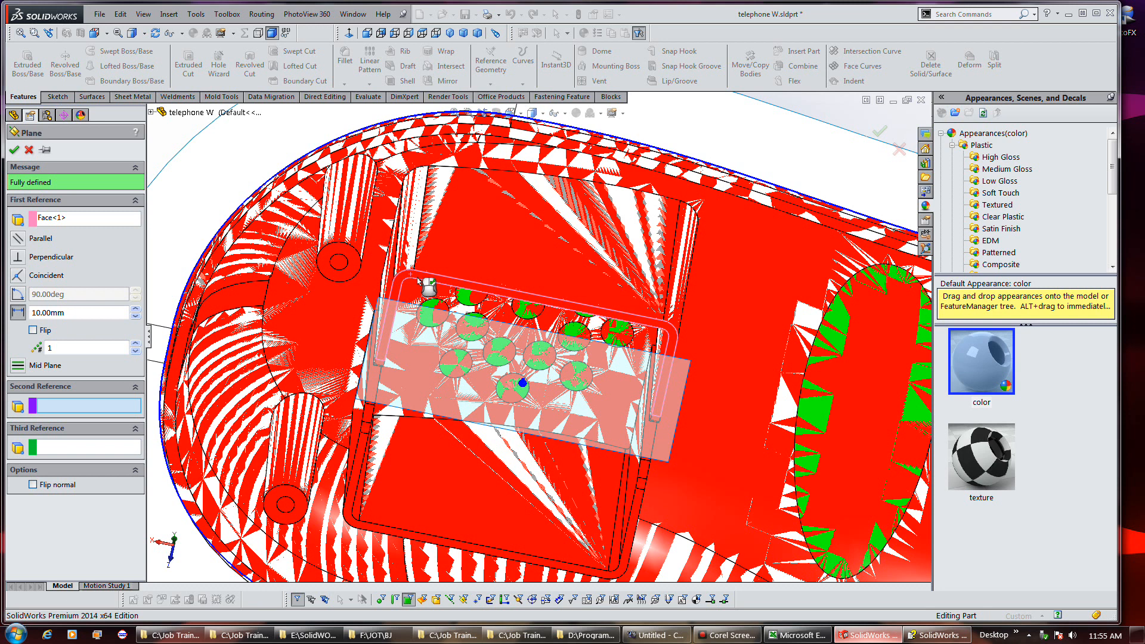
Step: Set the reference plane's offset from the rib face to 20 mm, check it from the side and accept it
click(78, 313)
double_click(77, 312)
click(136, 310)
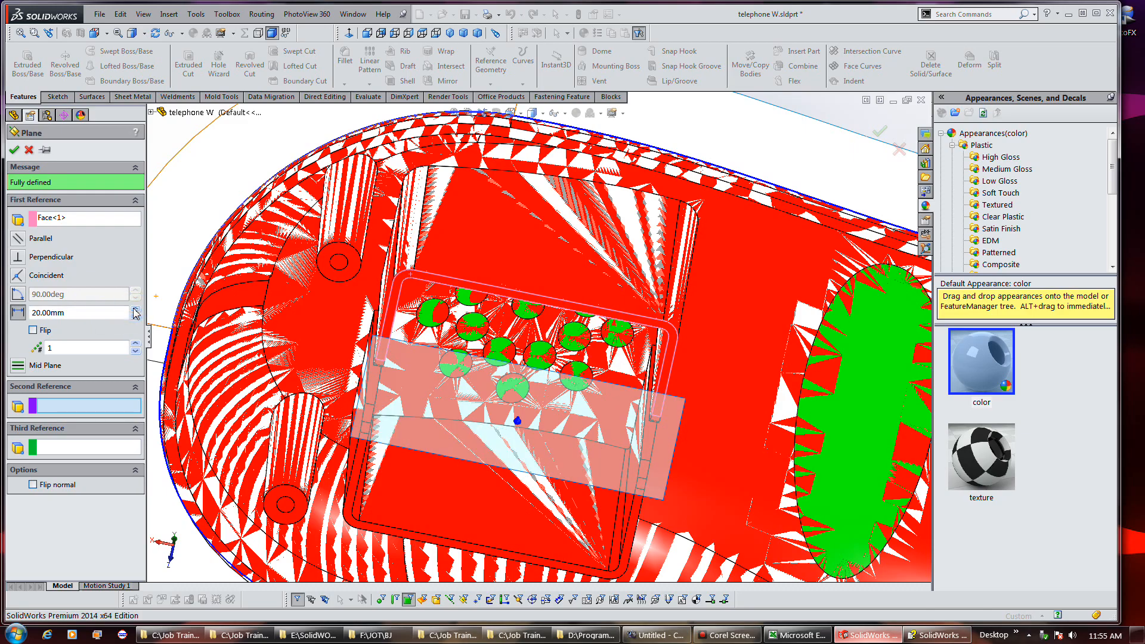
middle_drag(350, 256, 350, 327)
scroll(350, 327, up, 5)
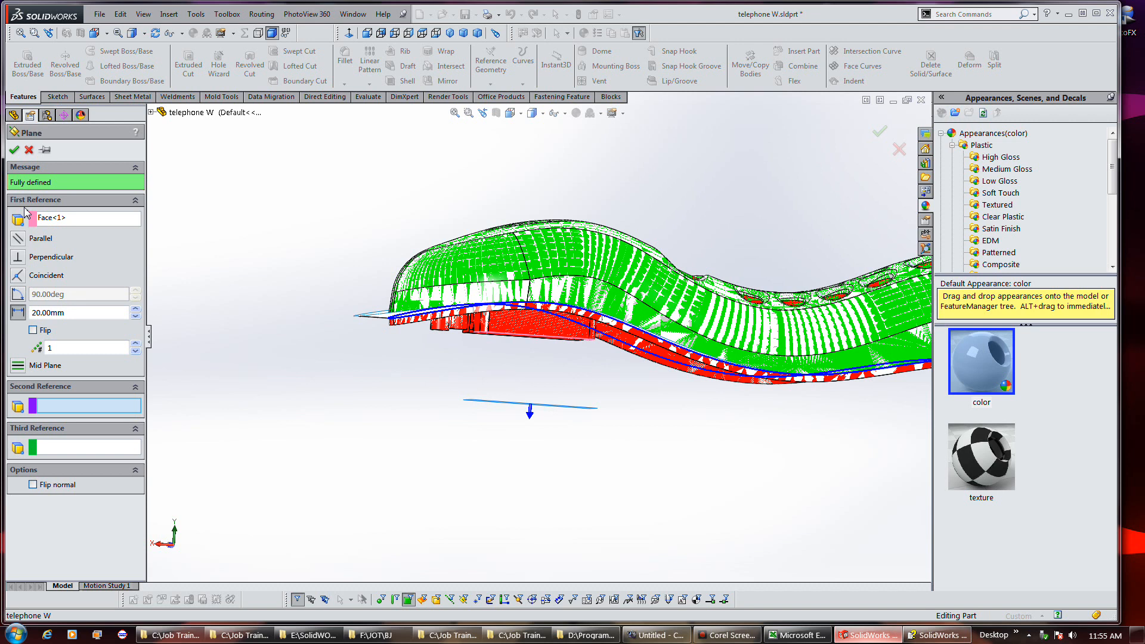
click(14, 150)
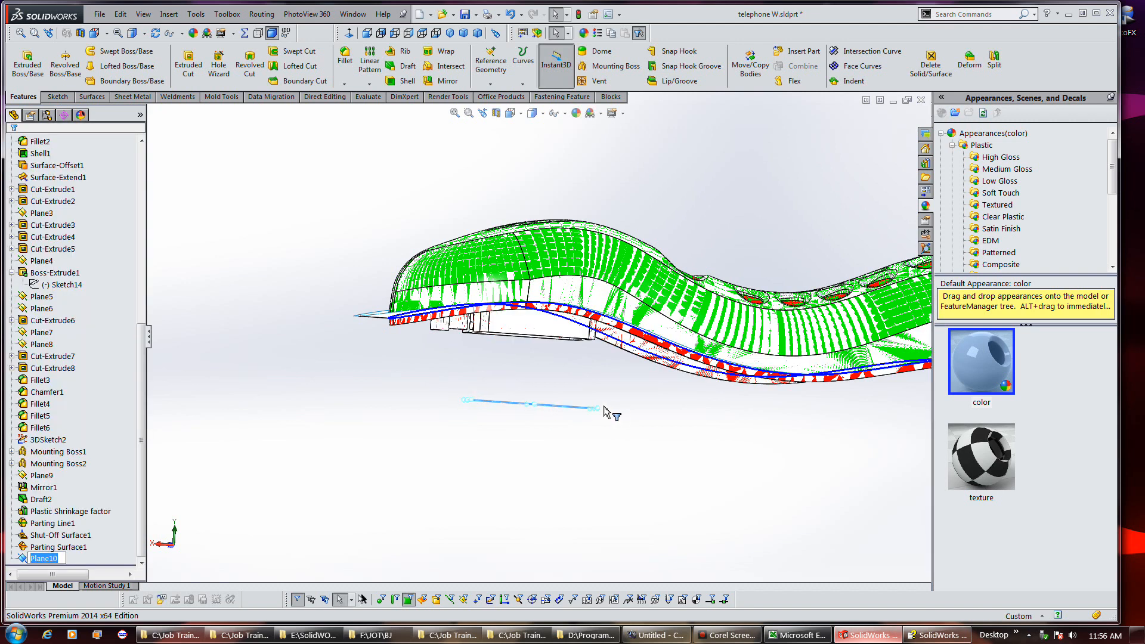
Step: Run a draft analysis on the handset with a 0.50-degree draft angle and face classification, and accept it
key(alt+Tab)
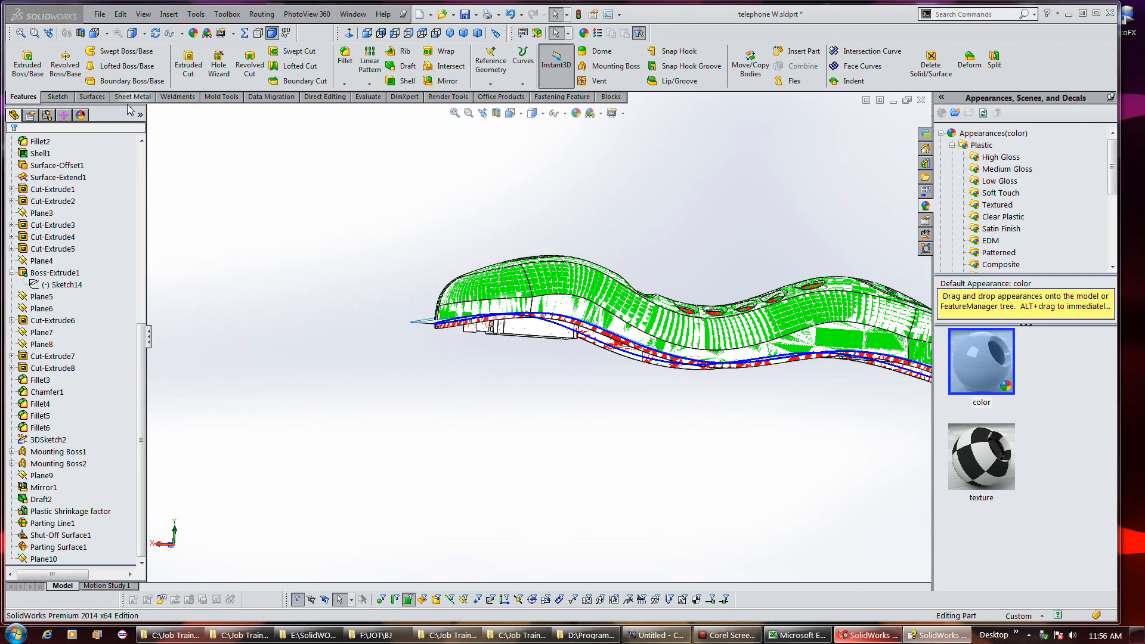
click(221, 97)
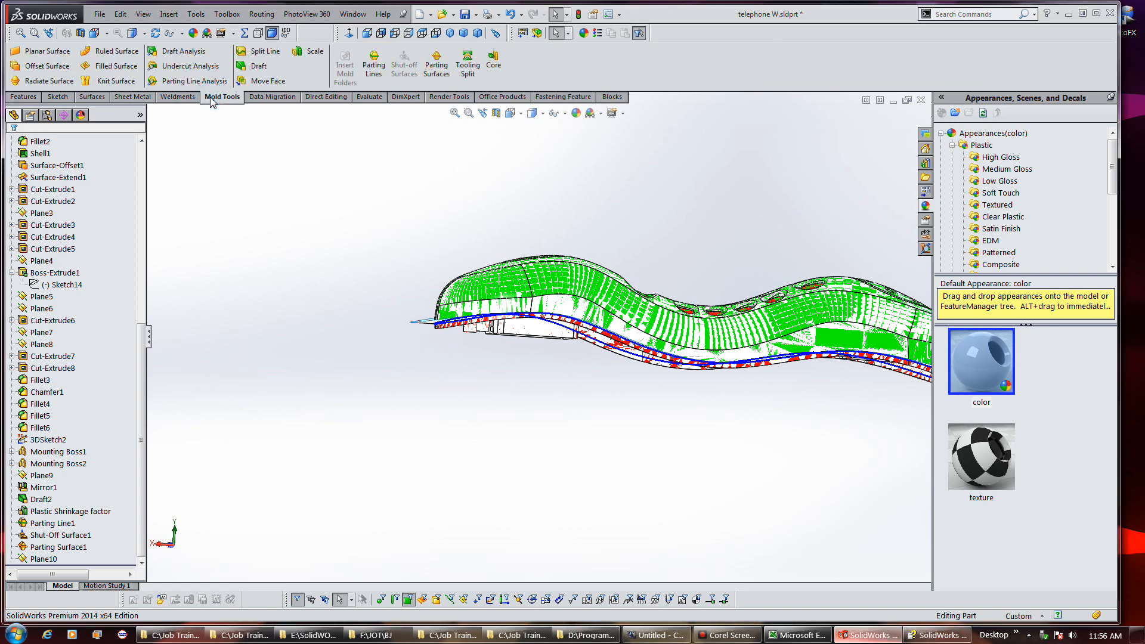
click(200, 55)
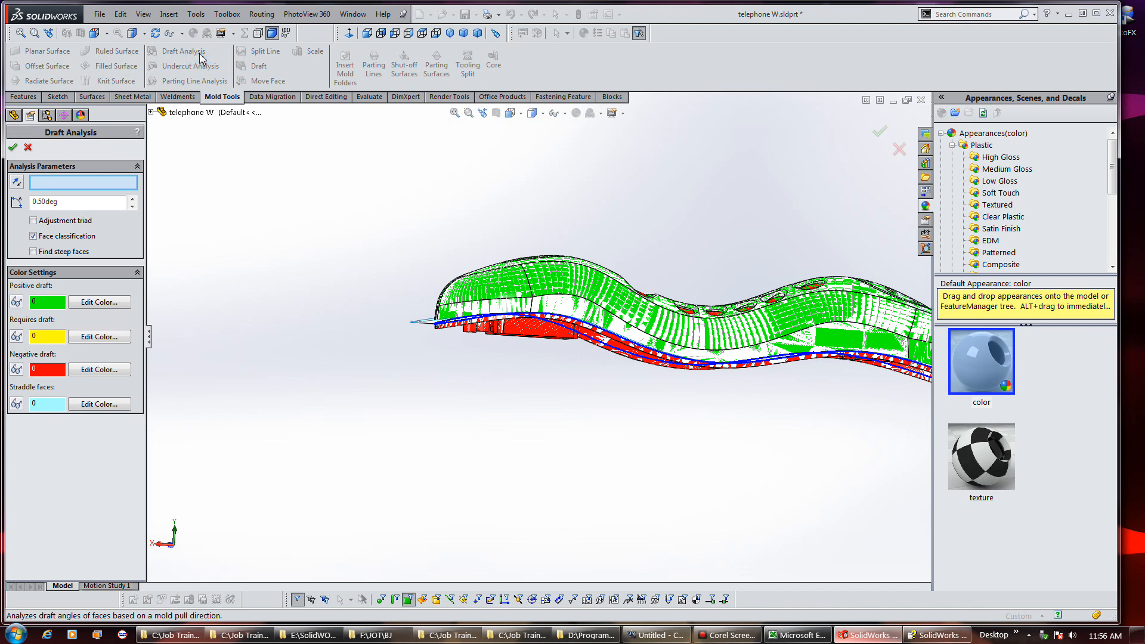
click(12, 147)
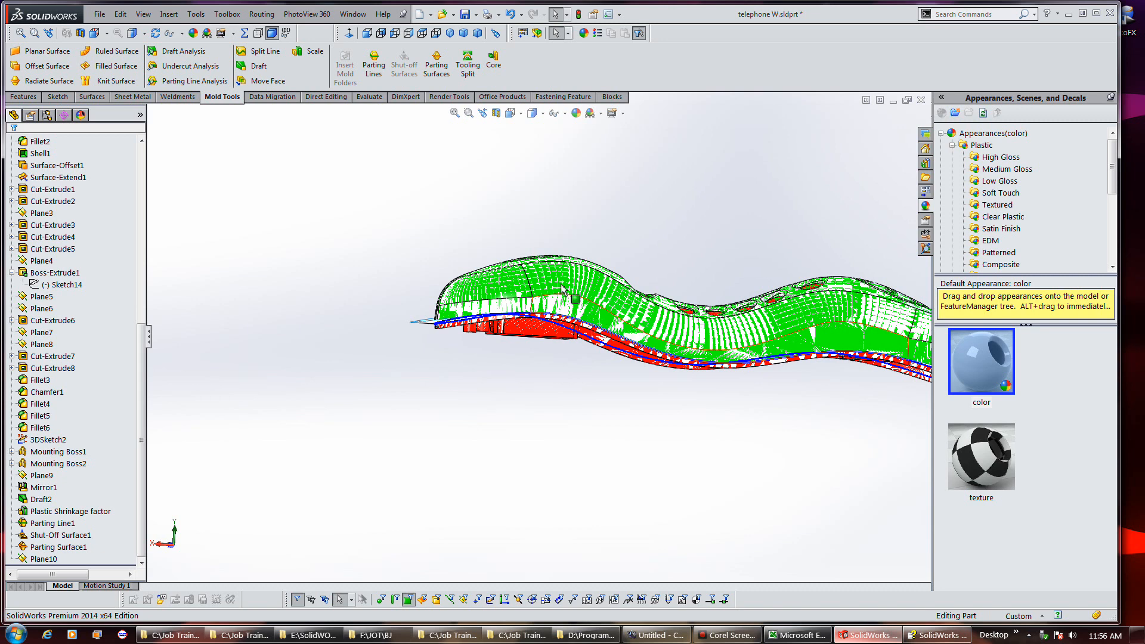
Step: Start a Tooling Split and choose Plane10 as the plane for sketching its cross-section
click(466, 71)
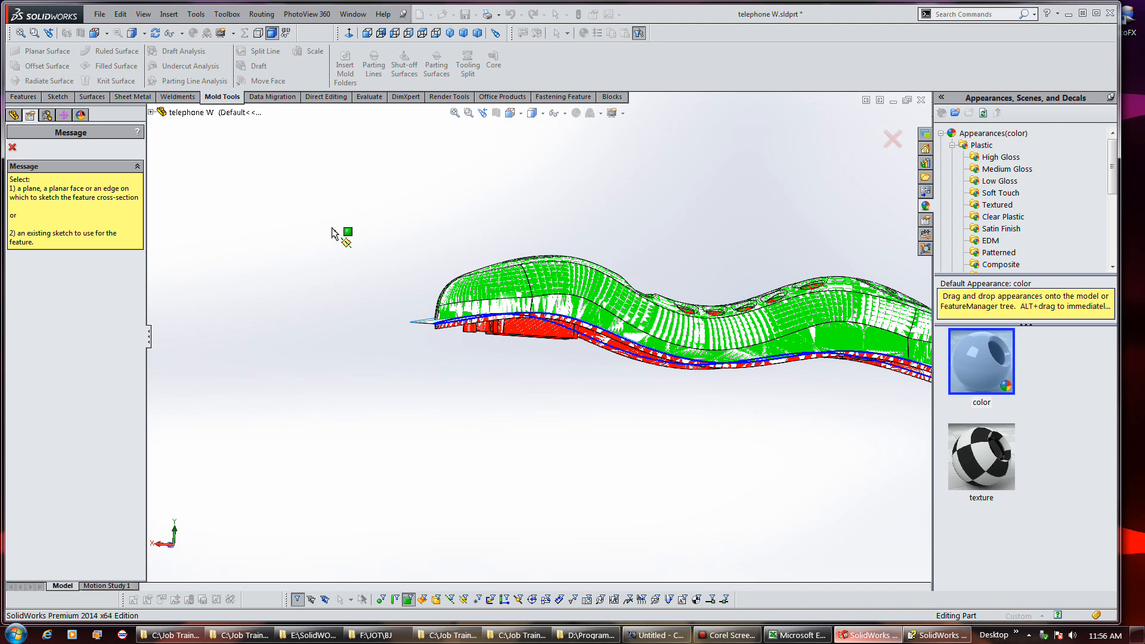
click(151, 113)
key(f)
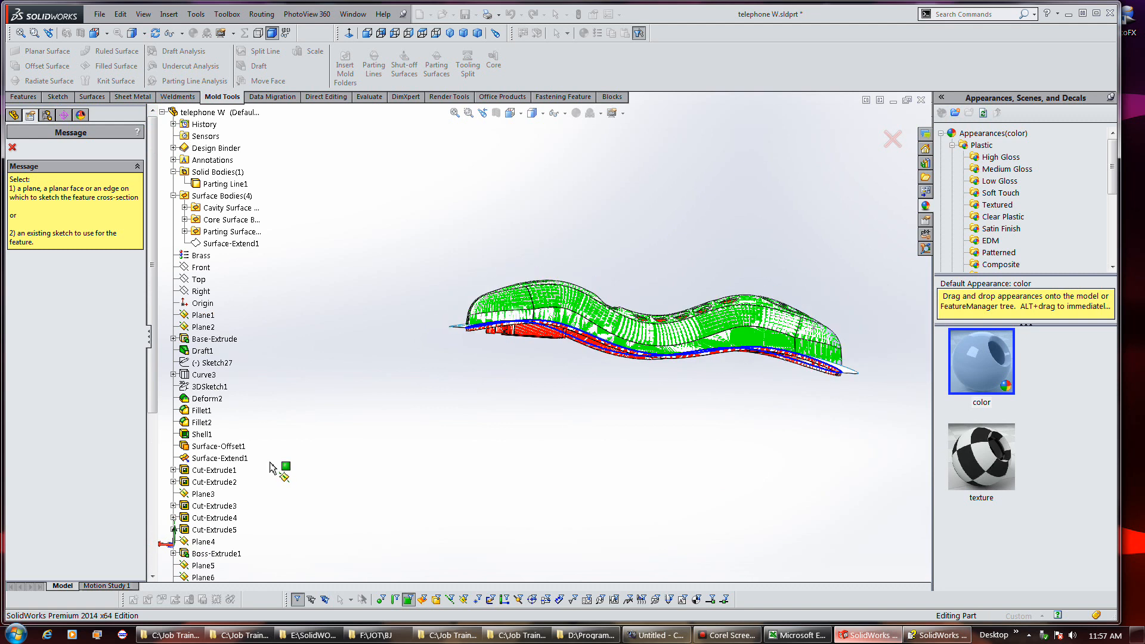
scroll(269, 468, down, 3)
scroll(262, 485, down, 7)
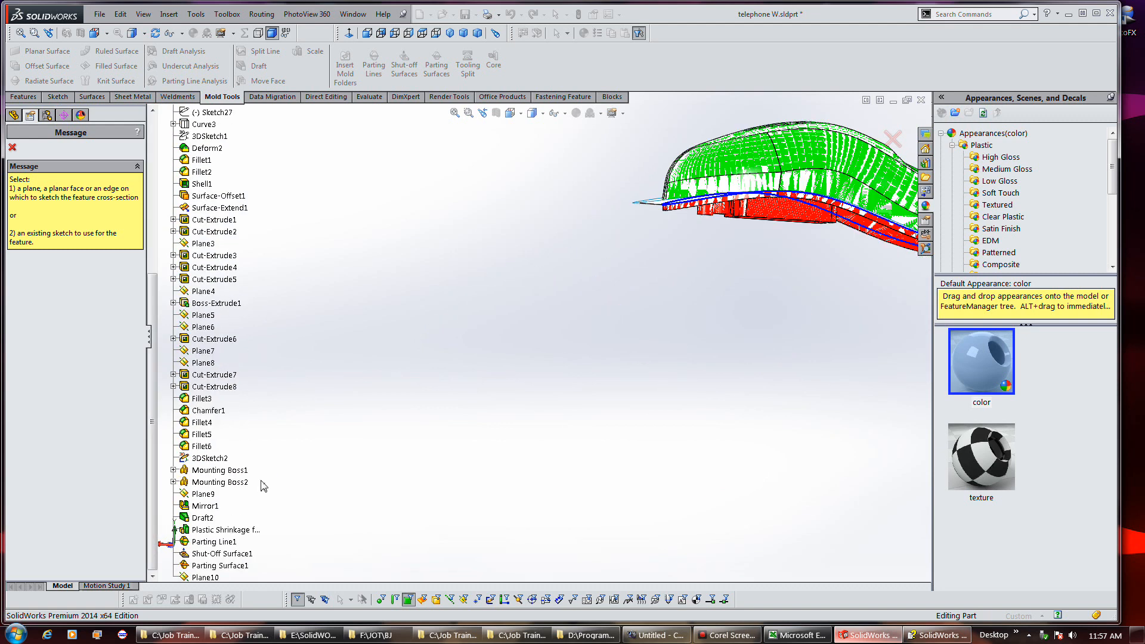
click(202, 577)
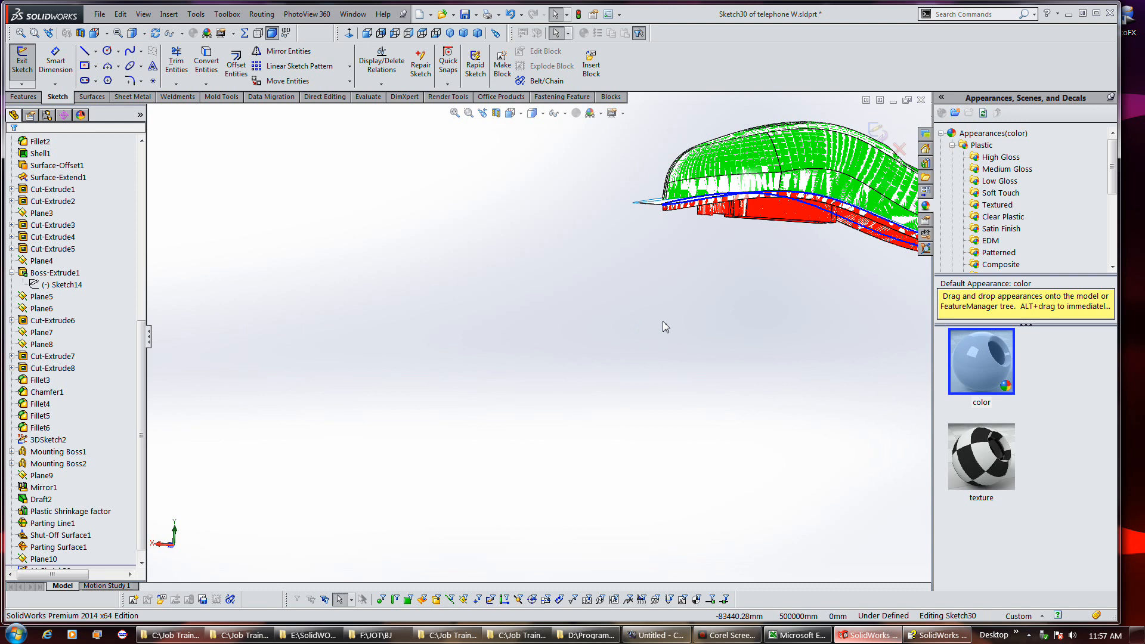
Step: View the handset normal to the sketch plane and display it with hidden lines removed
scroll(663, 322, up, 3)
scroll(757, 318, down, 4)
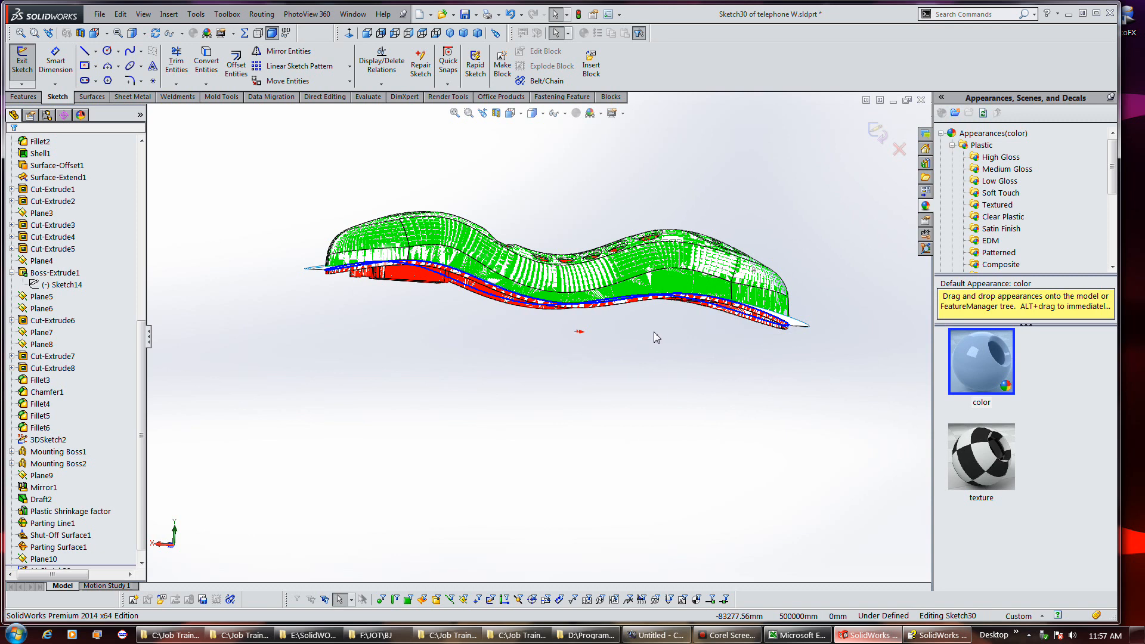
click(349, 33)
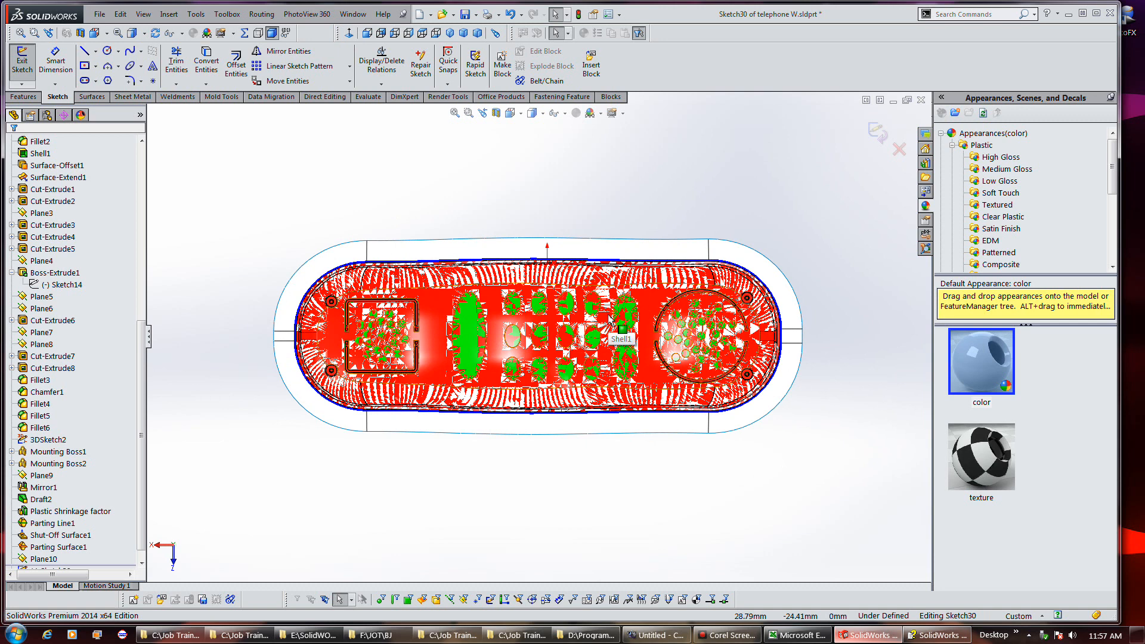
click(543, 114)
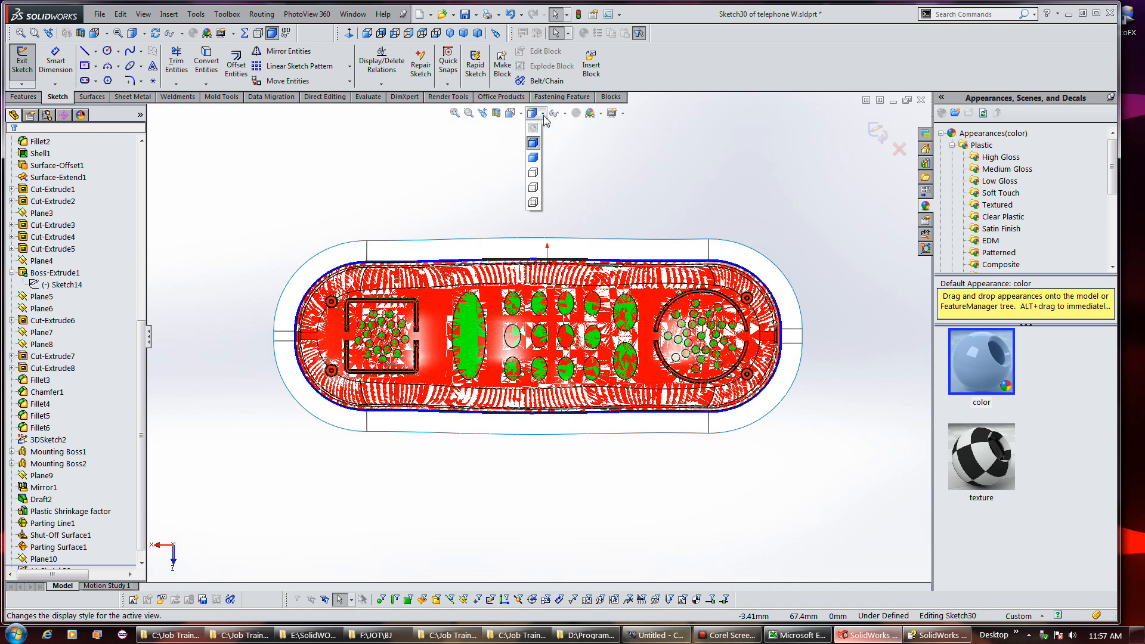
click(535, 174)
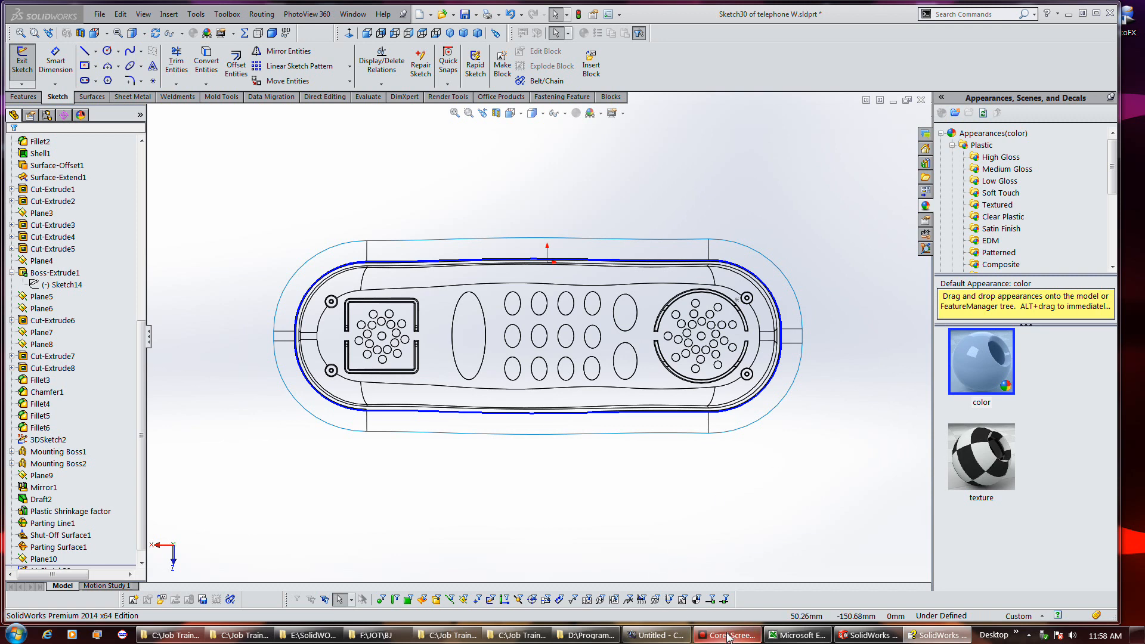
Step: Try a corner rectangle about 361 by 168 mm around the handset and parting surface, and undo it
click(84, 66)
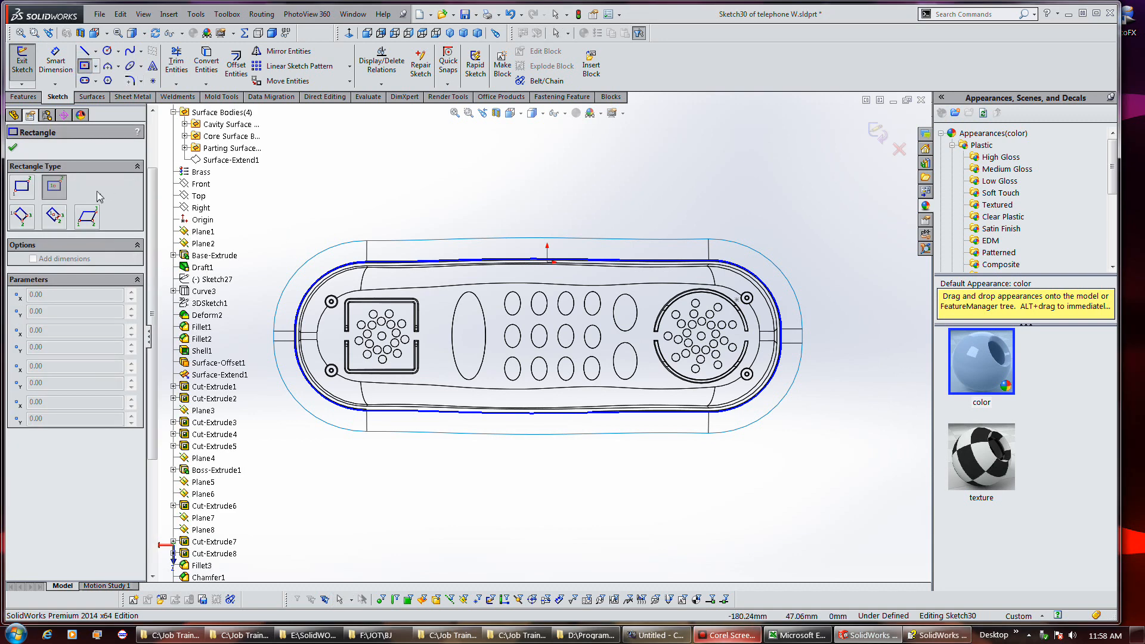
click(21, 187)
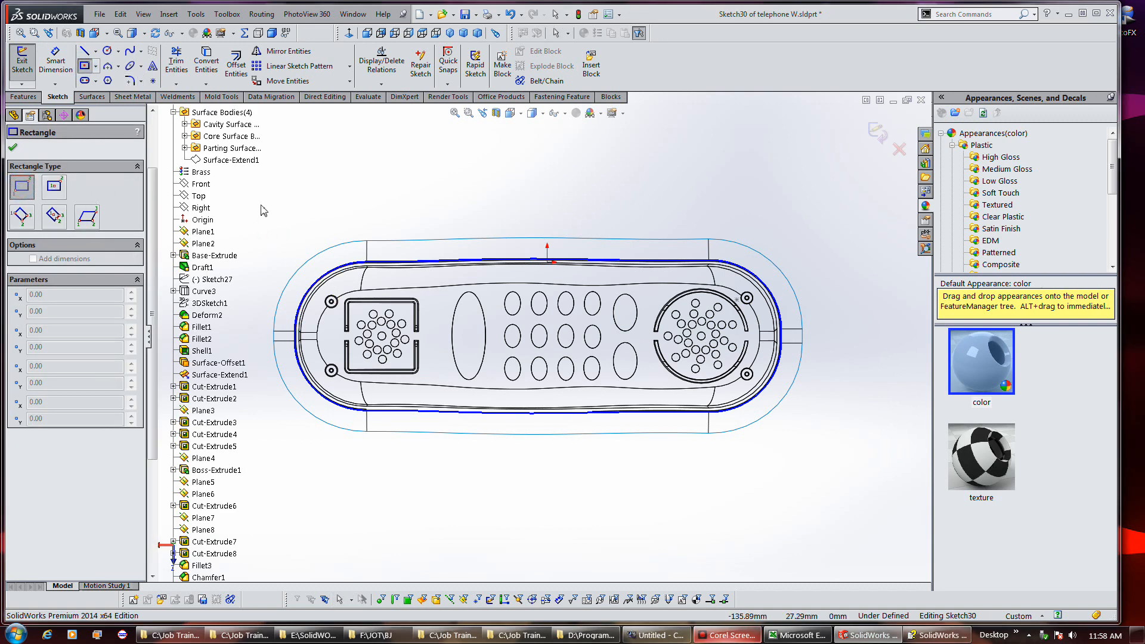
key(z)
key(z)
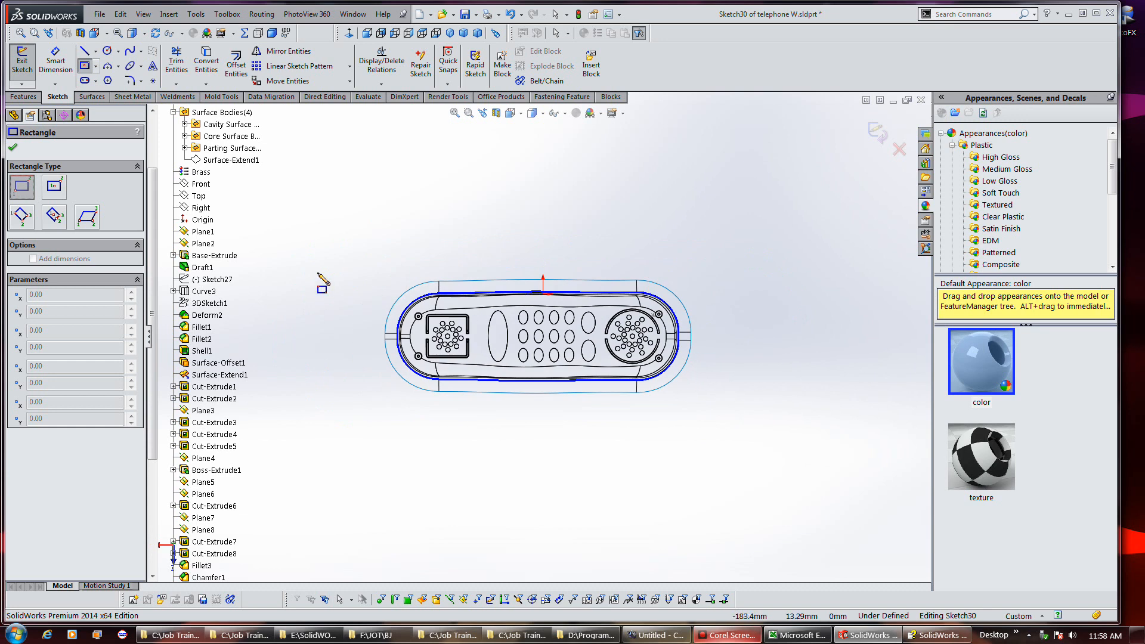
click(332, 244)
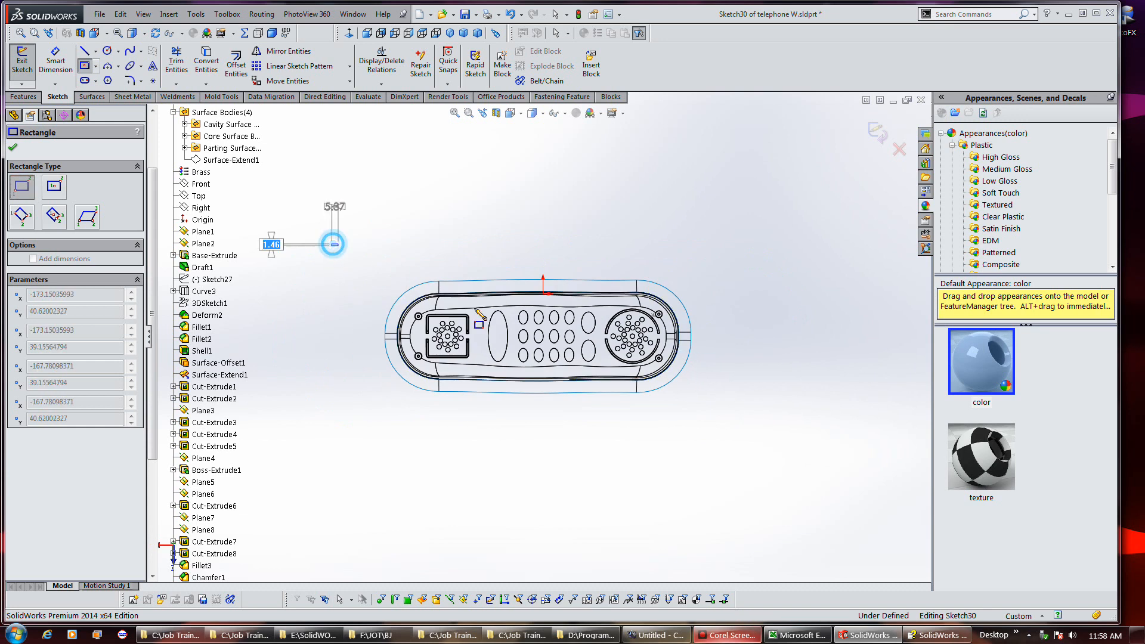
click(773, 449)
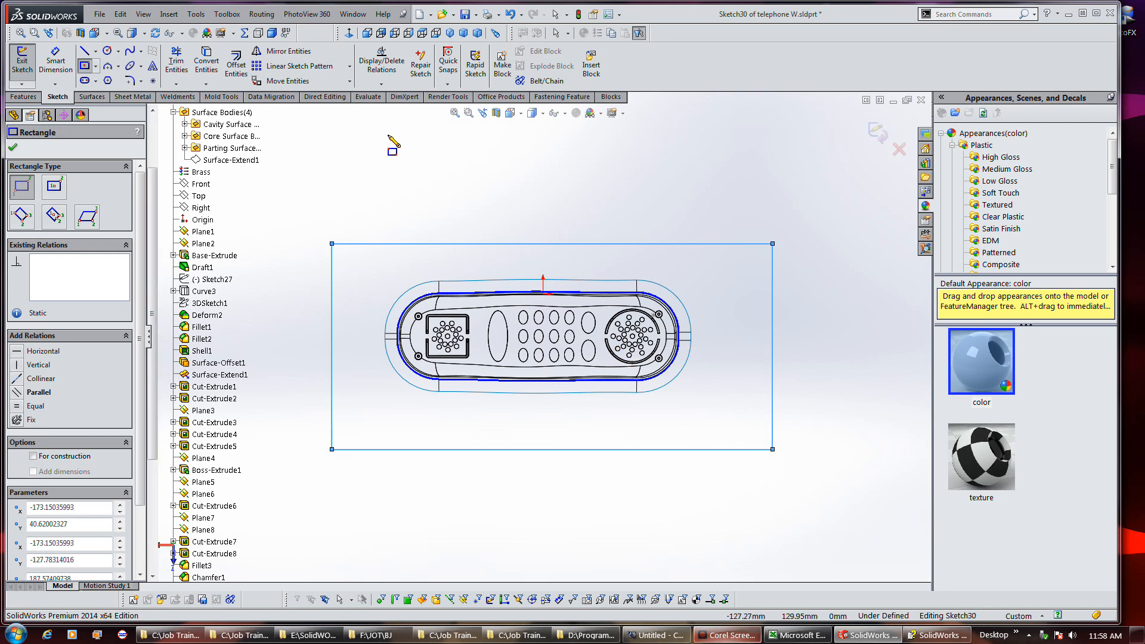
click(511, 15)
click(510, 14)
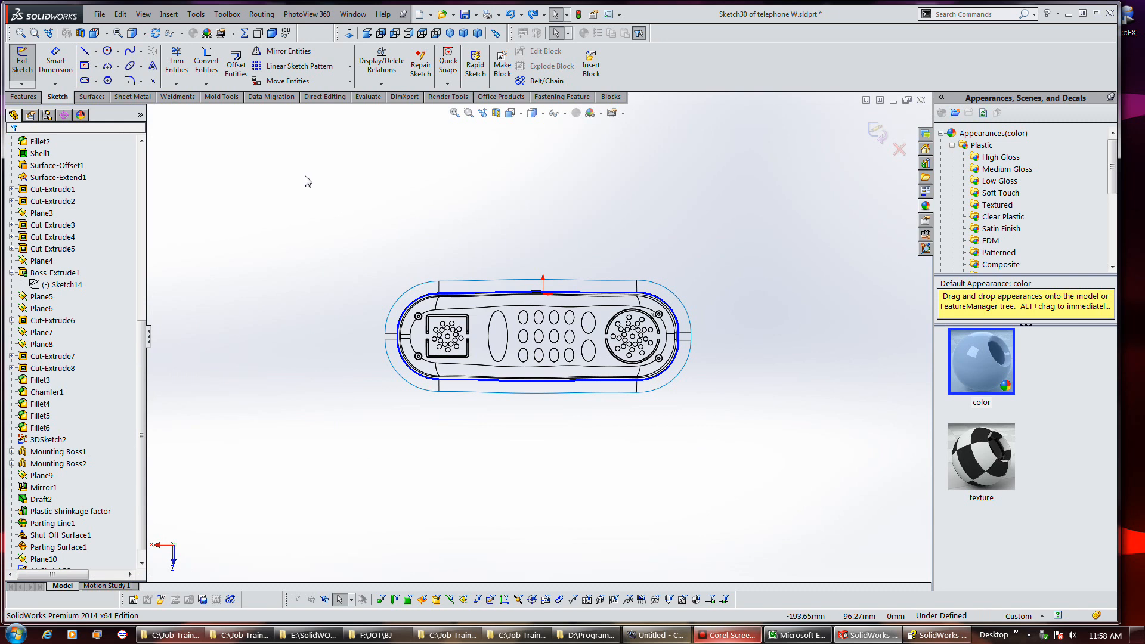
click(85, 65)
click(318, 210)
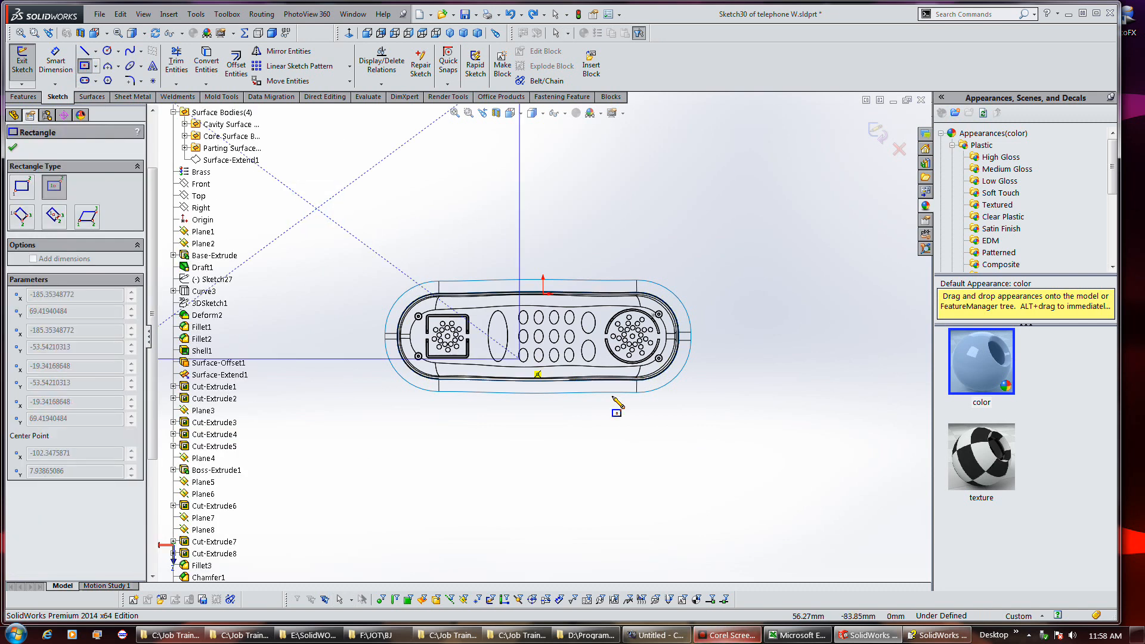
click(537, 350)
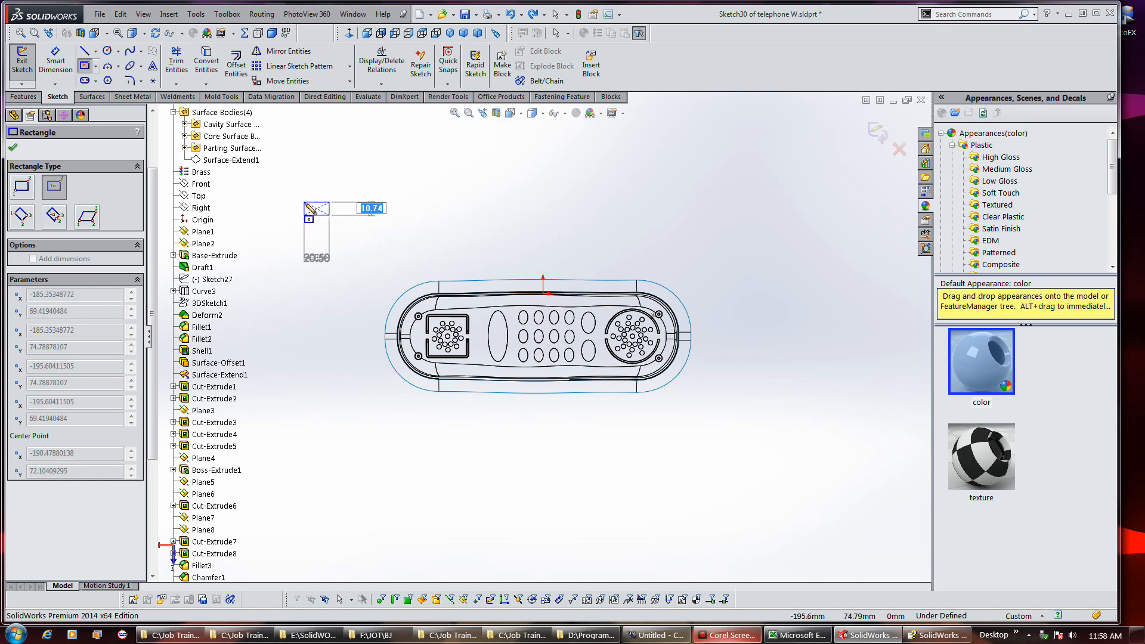
key(Escape)
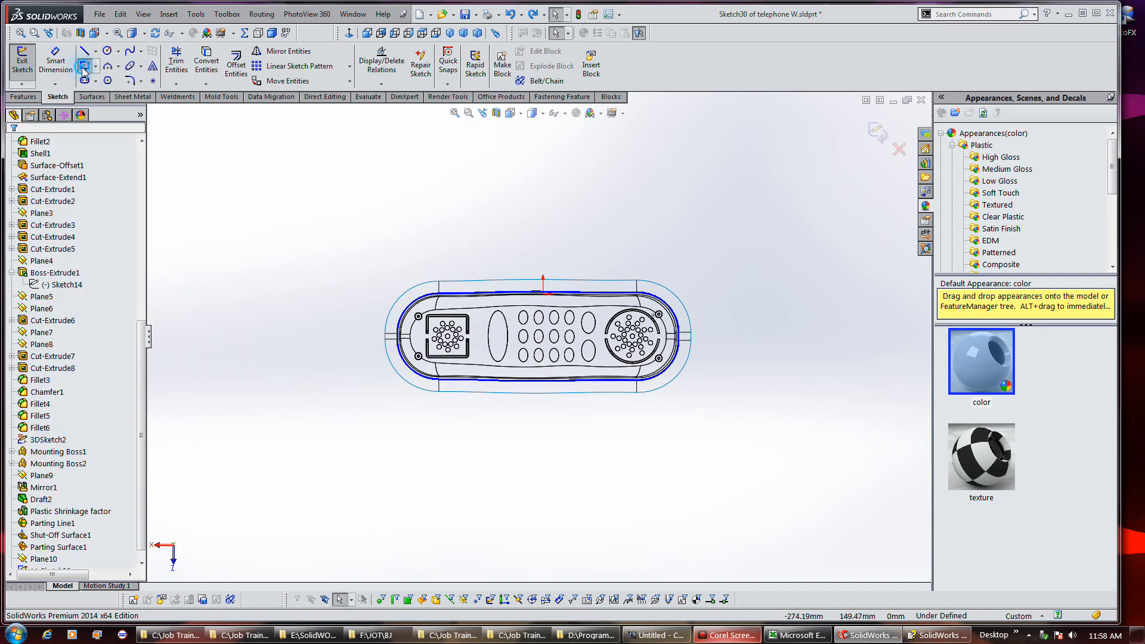
Step: Sketch a corner rectangle 350 mm long and 240 mm wide enclosing the handset and its parting surface
click(85, 66)
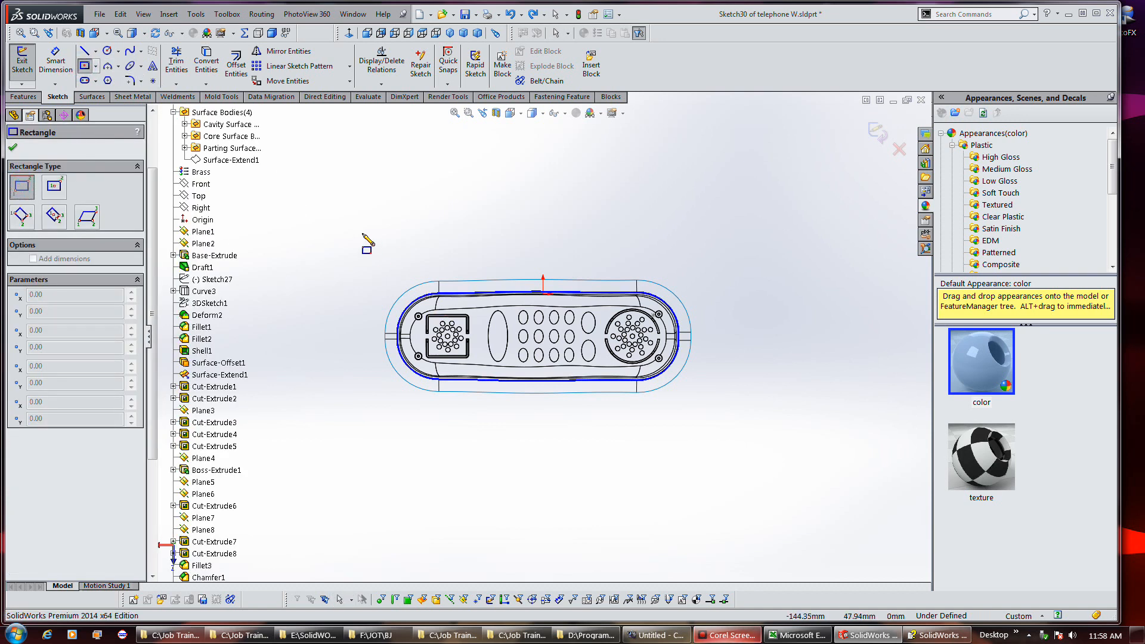
click(344, 221)
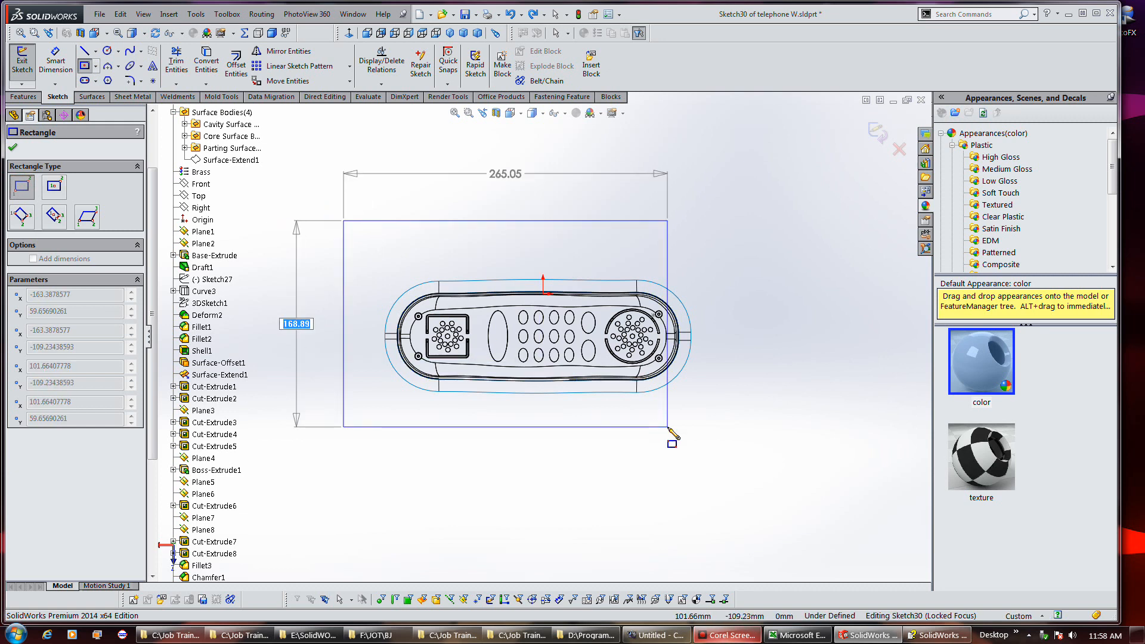
text(240)
key(Tab)
text(350)
key(Return)
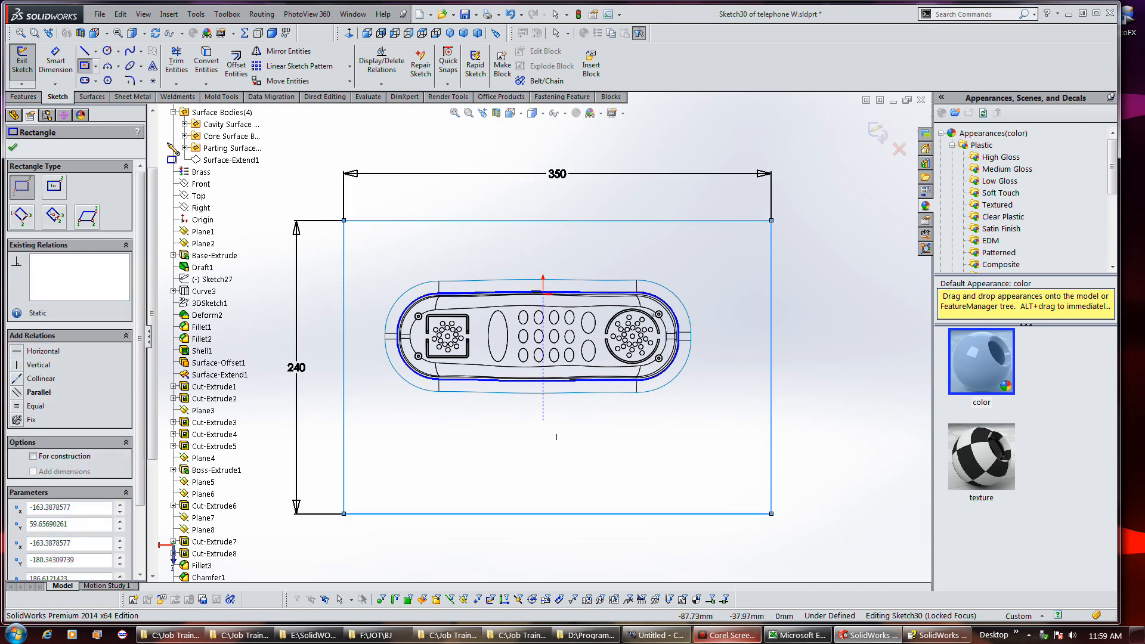
key(Escape)
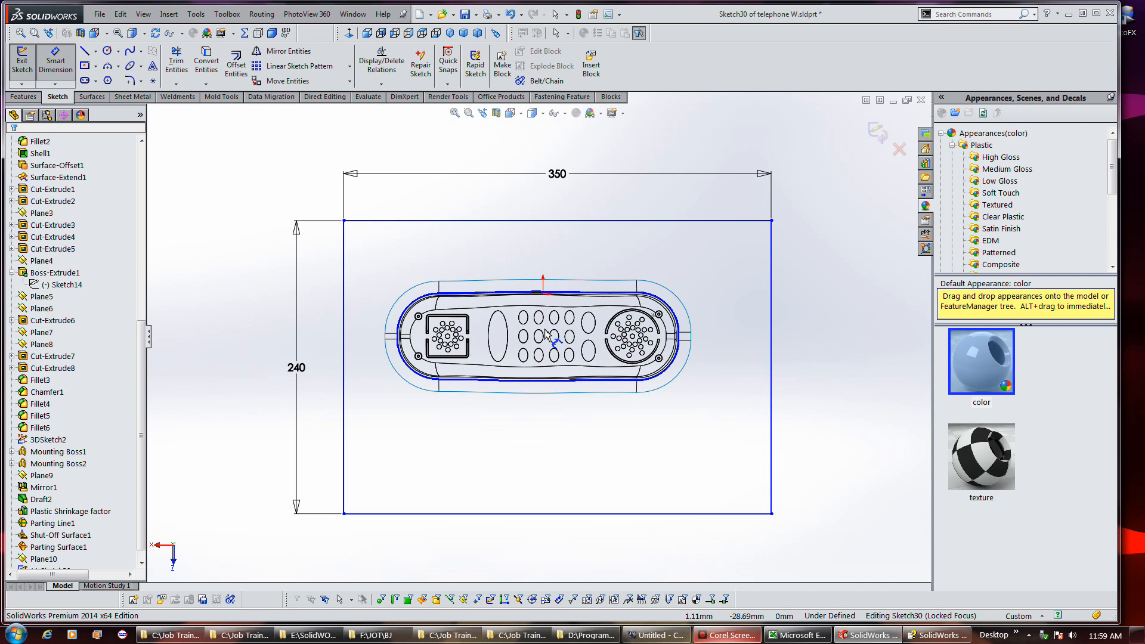
click(543, 293)
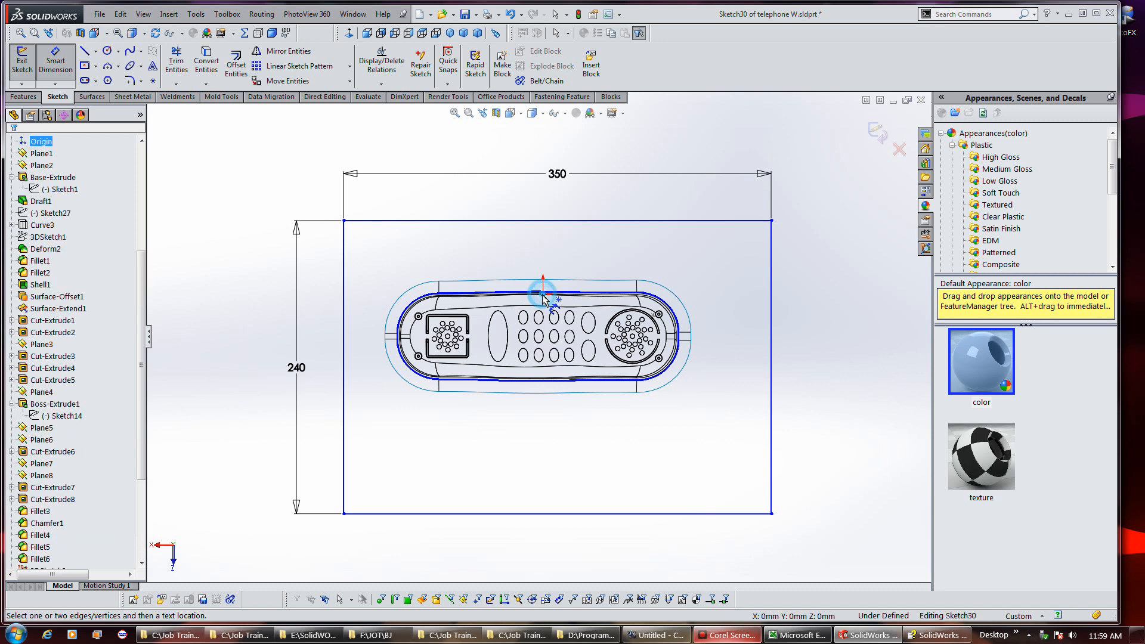
click(344, 311)
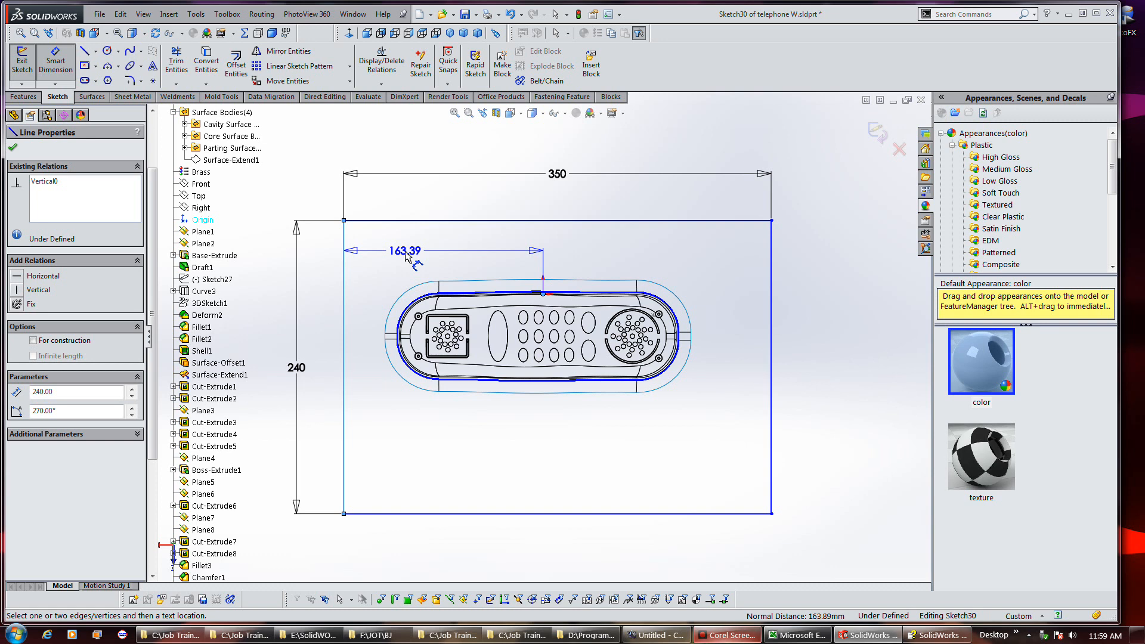
key(Escape)
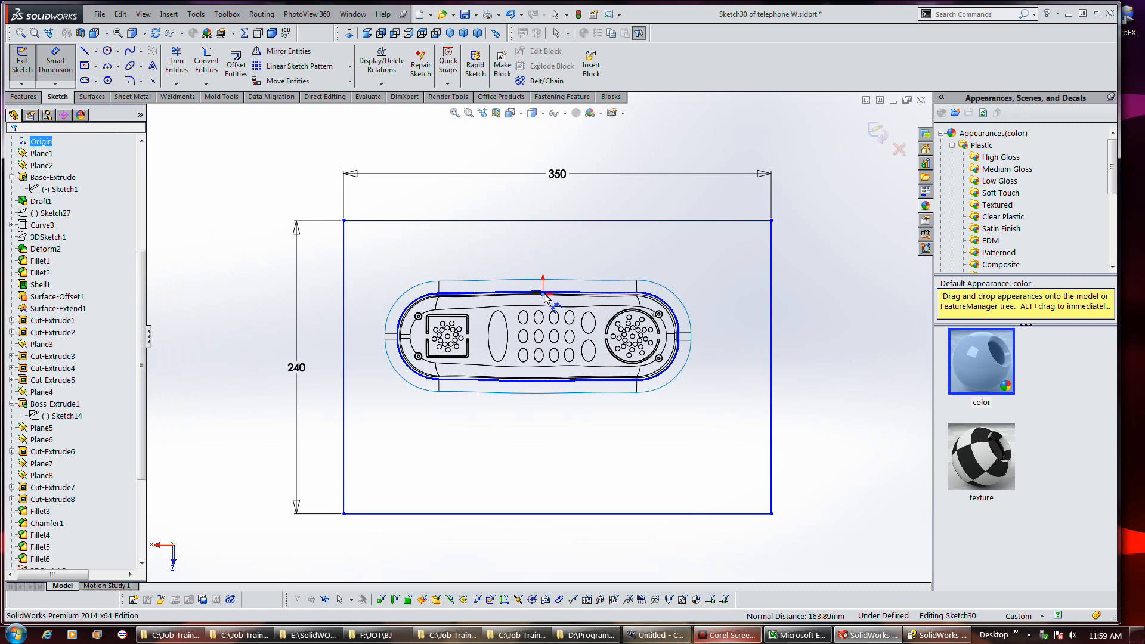
right_click(588, 260)
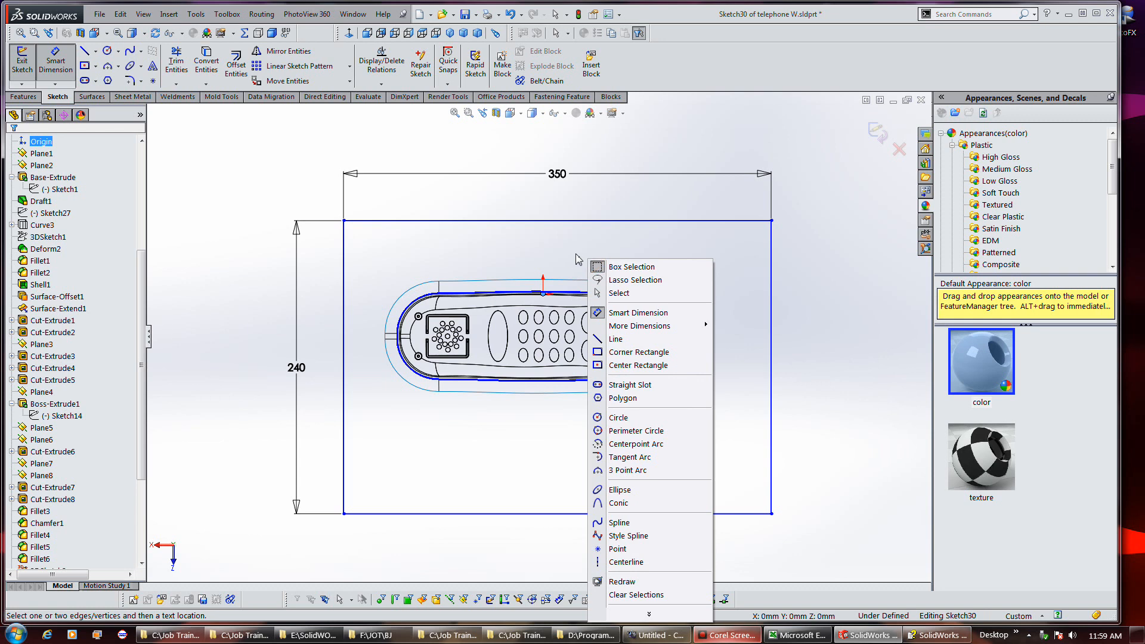
click(624, 314)
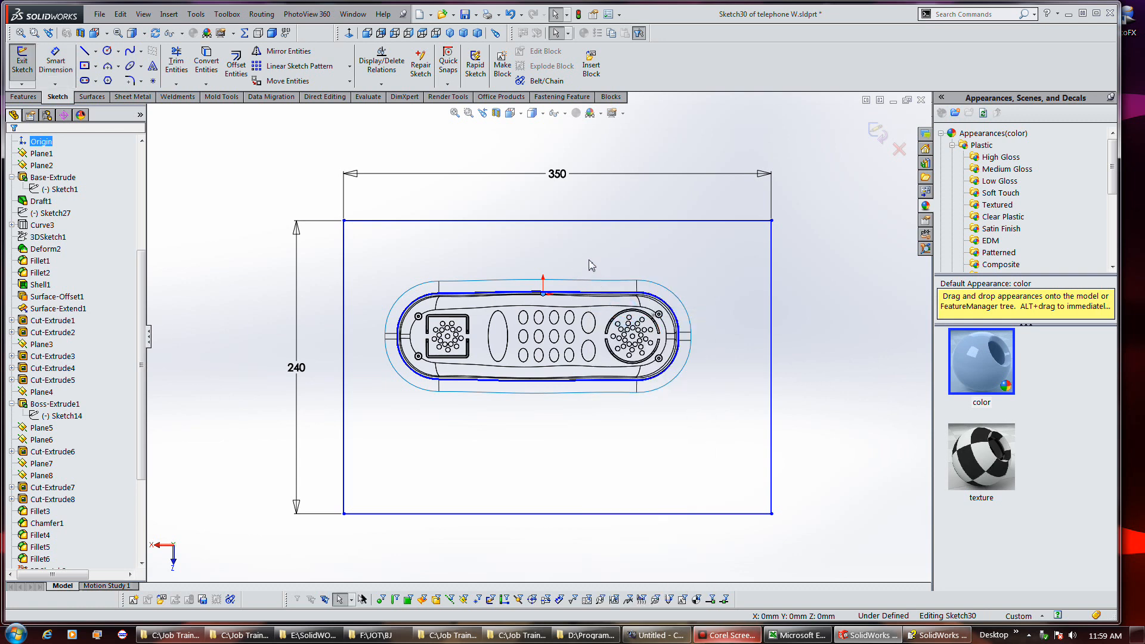
Step: Dimension the horizontal distance from the origin to the rectangle's short edge beside the round speaker grille
click(55, 59)
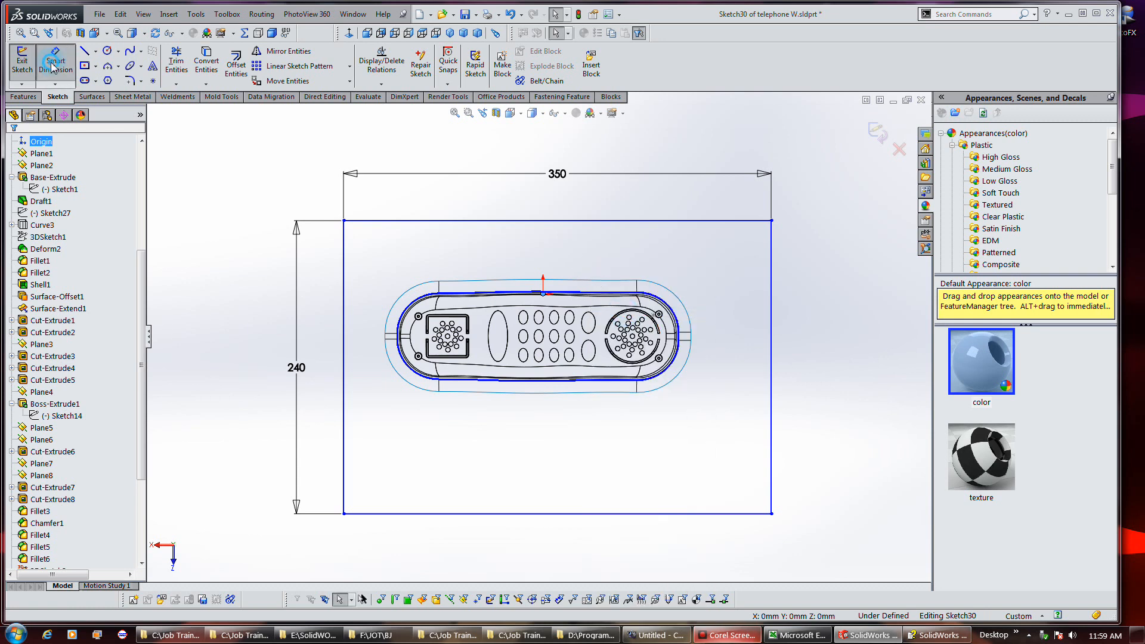
click(542, 293)
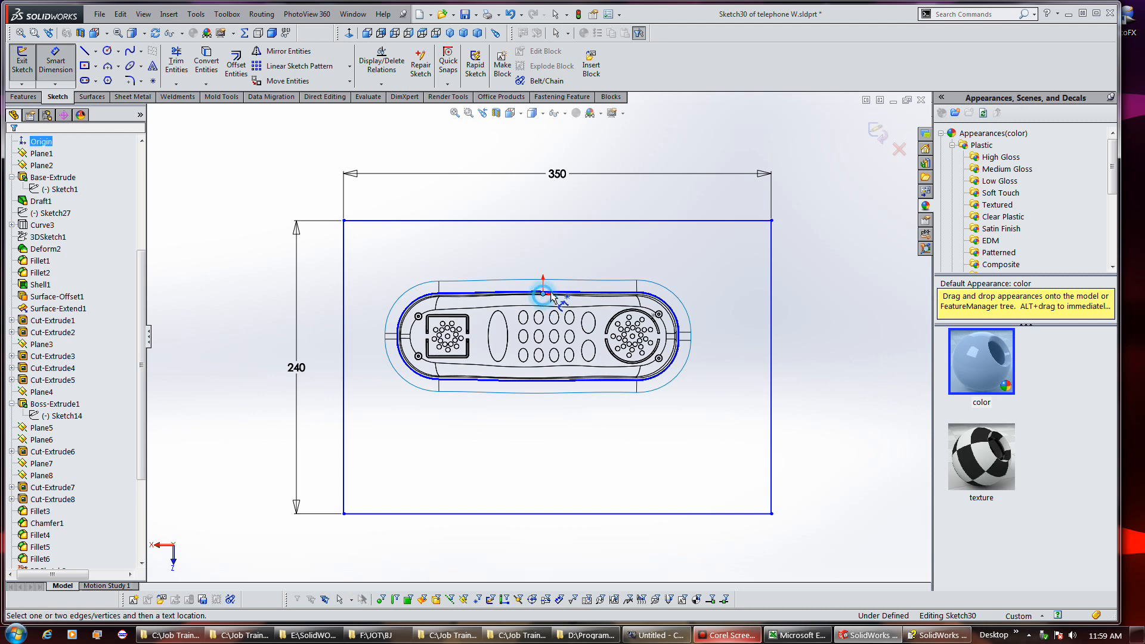
click(774, 296)
click(668, 207)
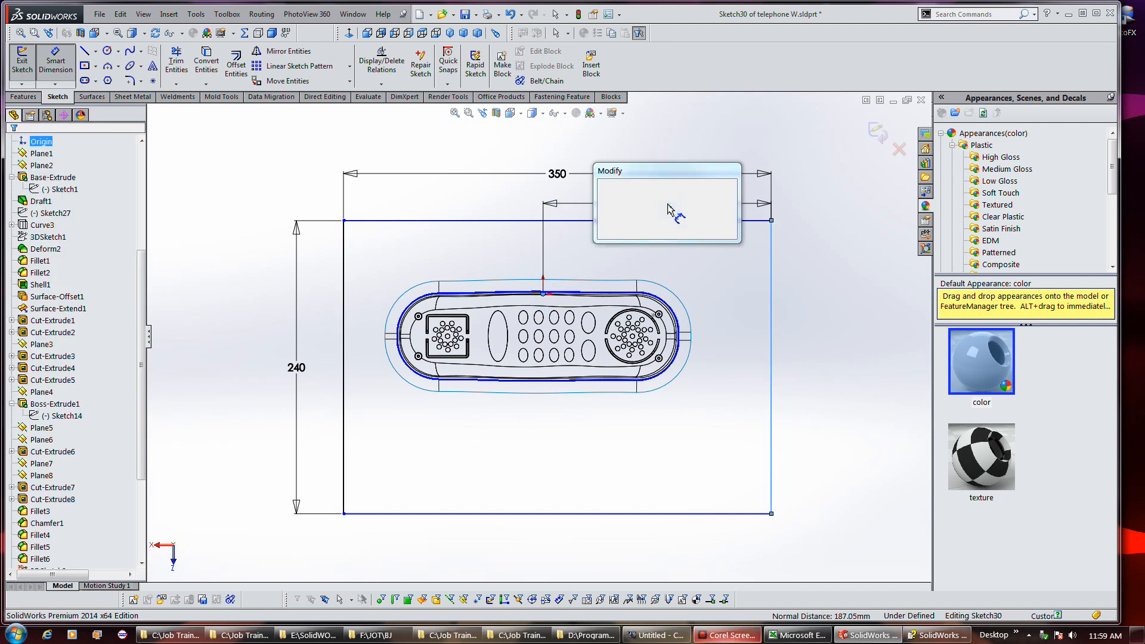
Step: Set the horizontal distance from the origin to the rectangle's right edge to 175 mm
text(17)
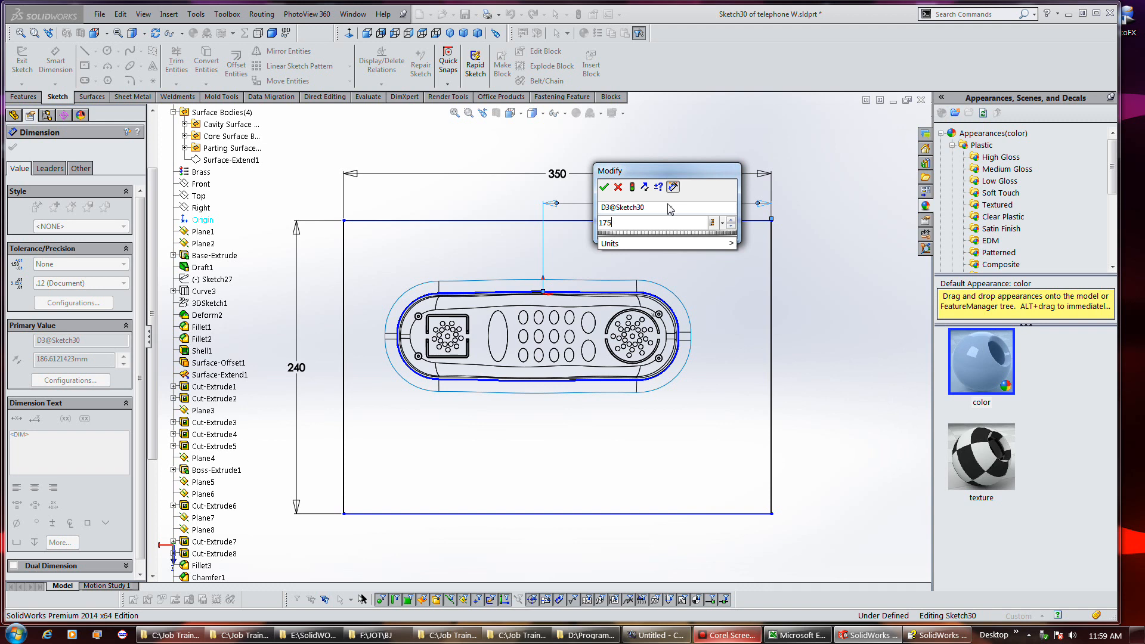
text(5)
key(Return)
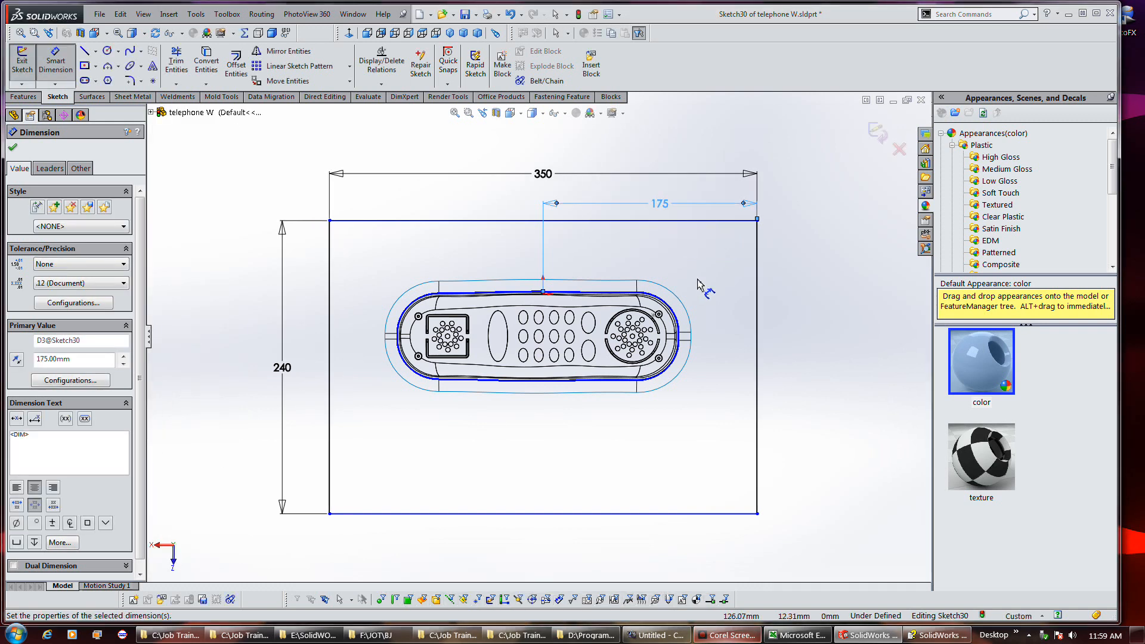
click(543, 292)
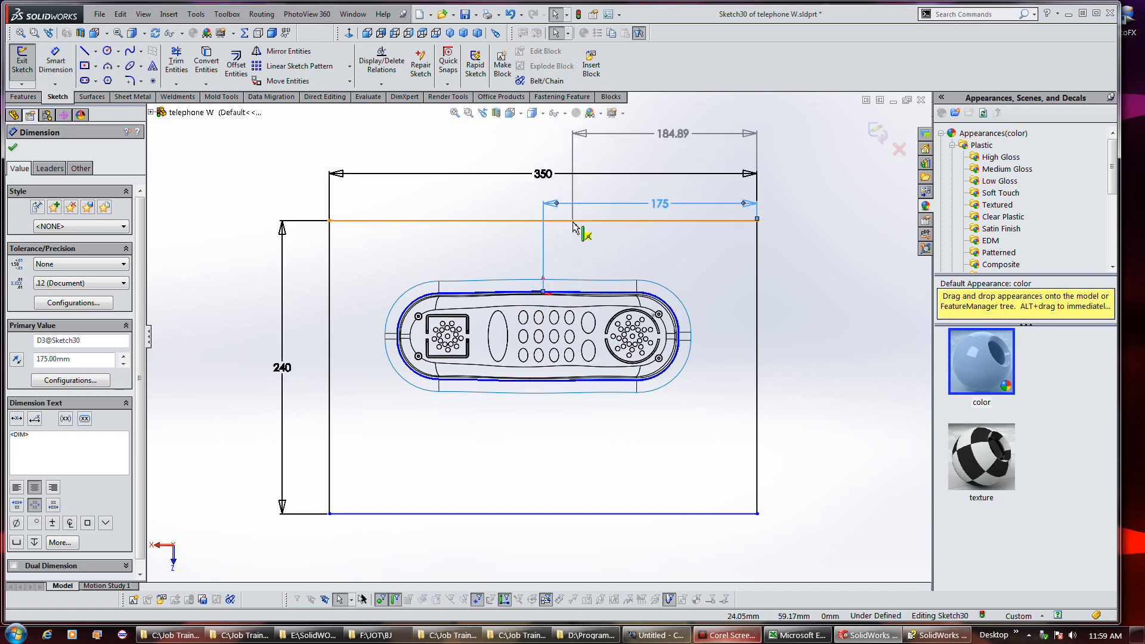
click(573, 222)
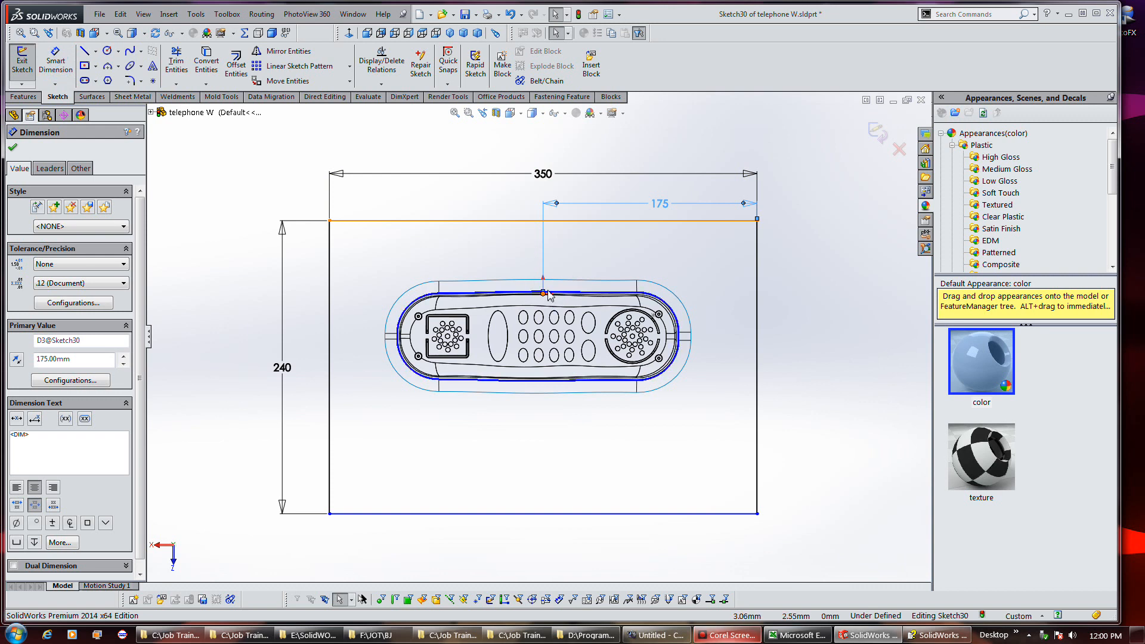
click(757, 281)
key(Escape)
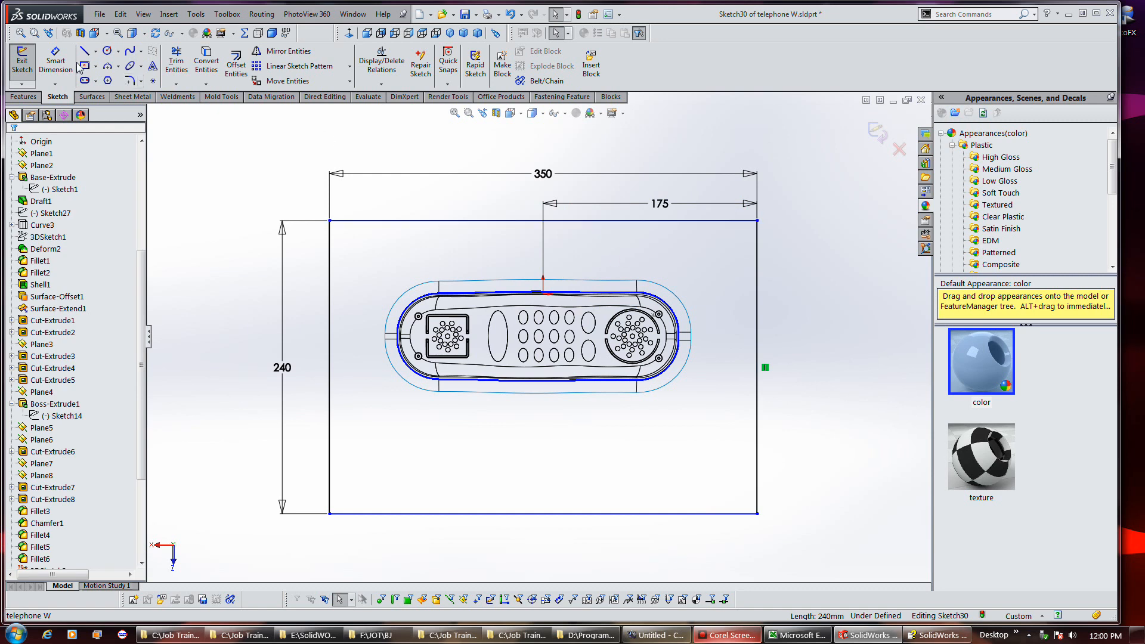
Step: Dimension the vertical distance between the rectangle's upper edge and the origin to 85 mm
click(59, 56)
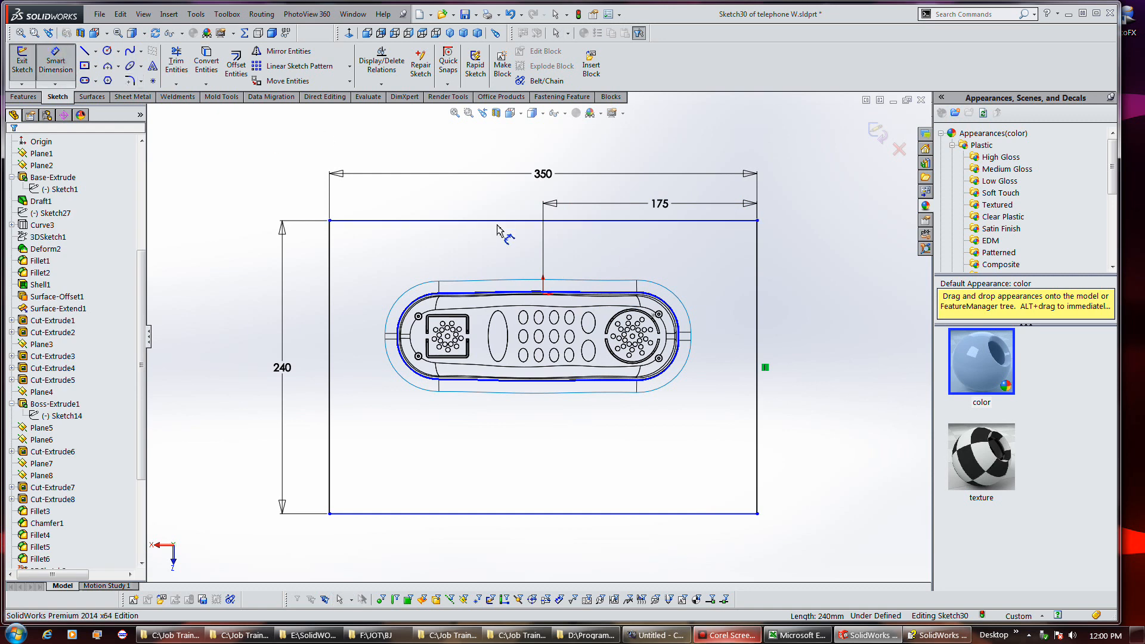
click(567, 220)
click(543, 293)
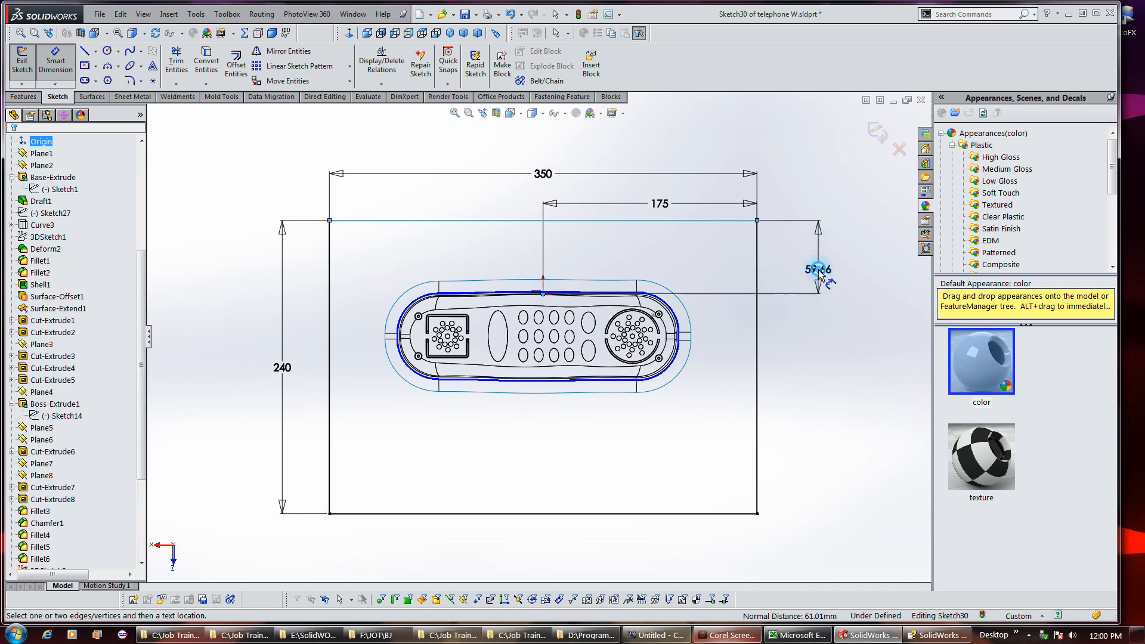
click(818, 275)
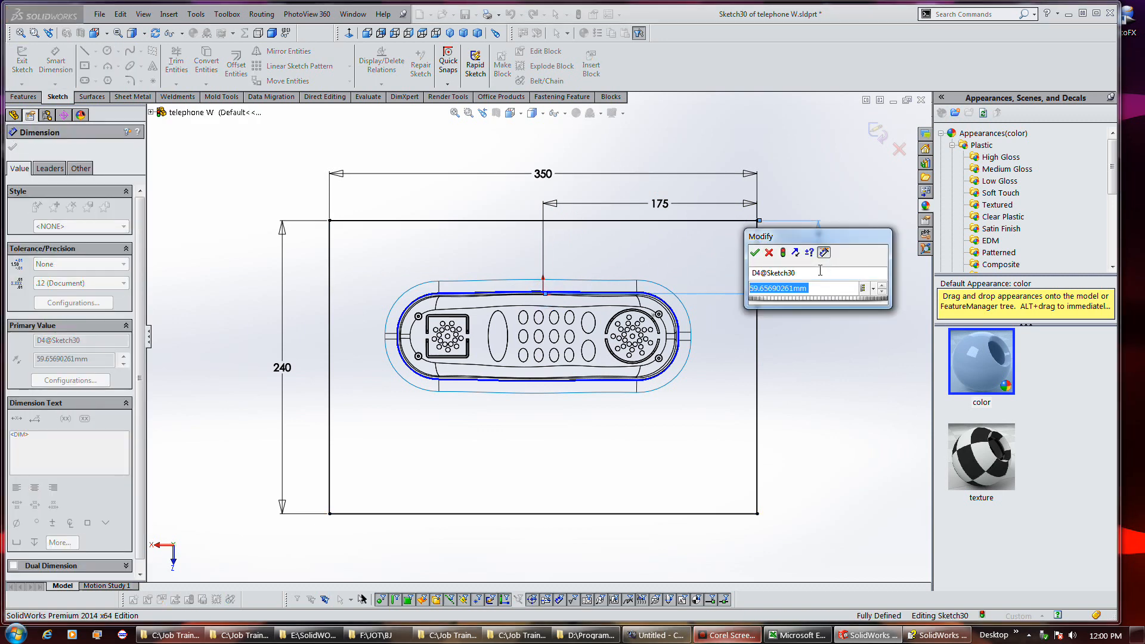
text(85)
key(Return)
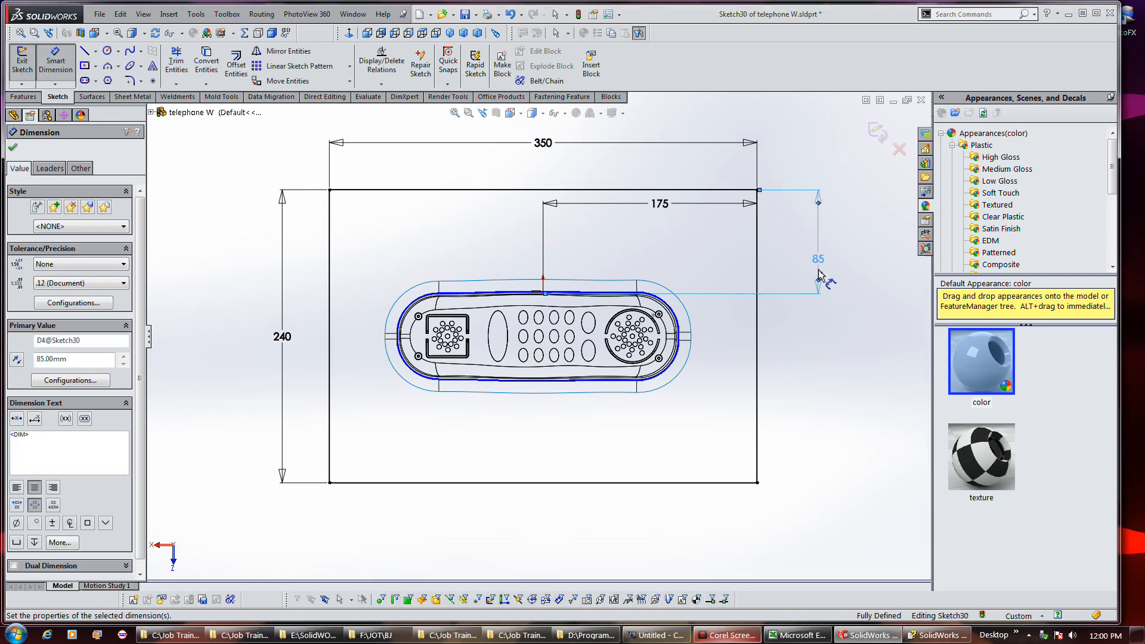
click(823, 334)
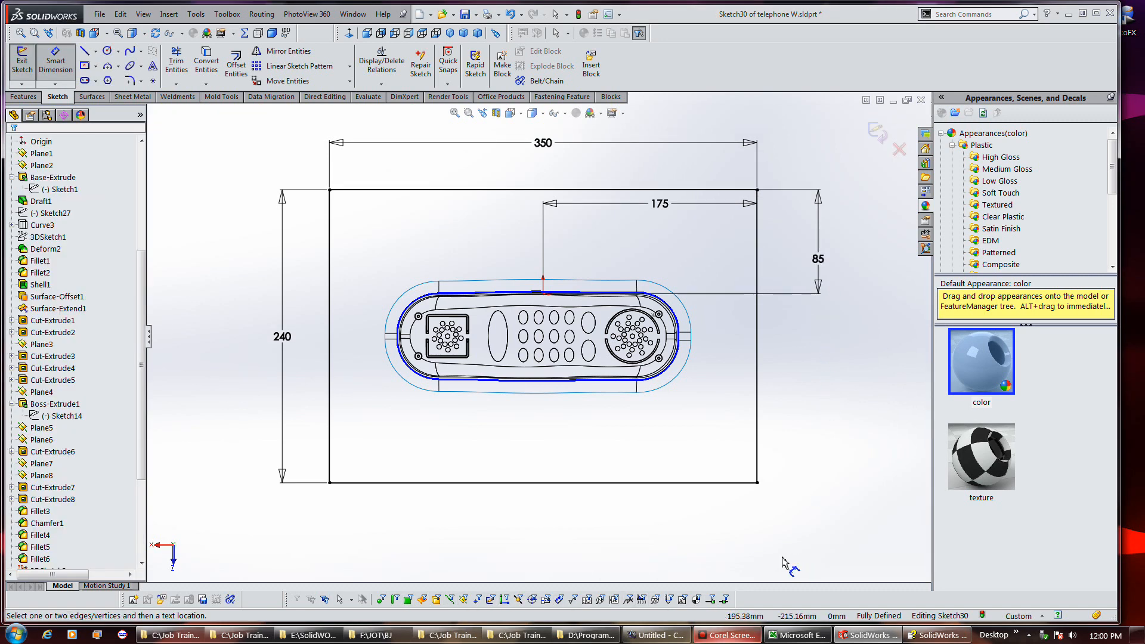
click(729, 636)
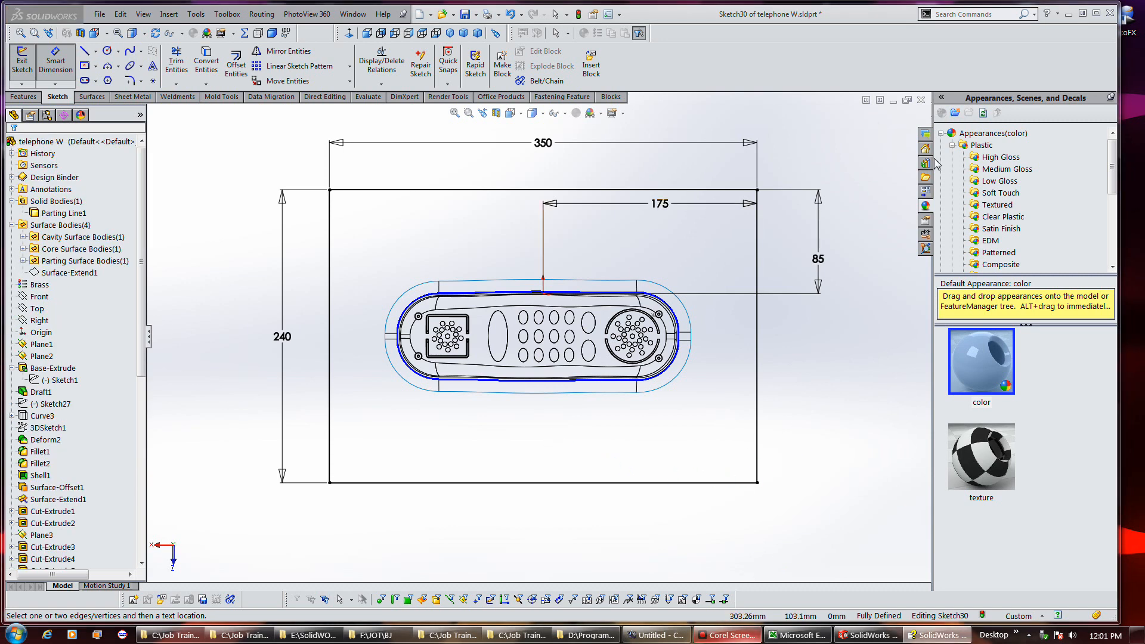
Step: Exit the block sketch and set the Tooling Split block sizes to 90 mm and 70 mm
click(18, 69)
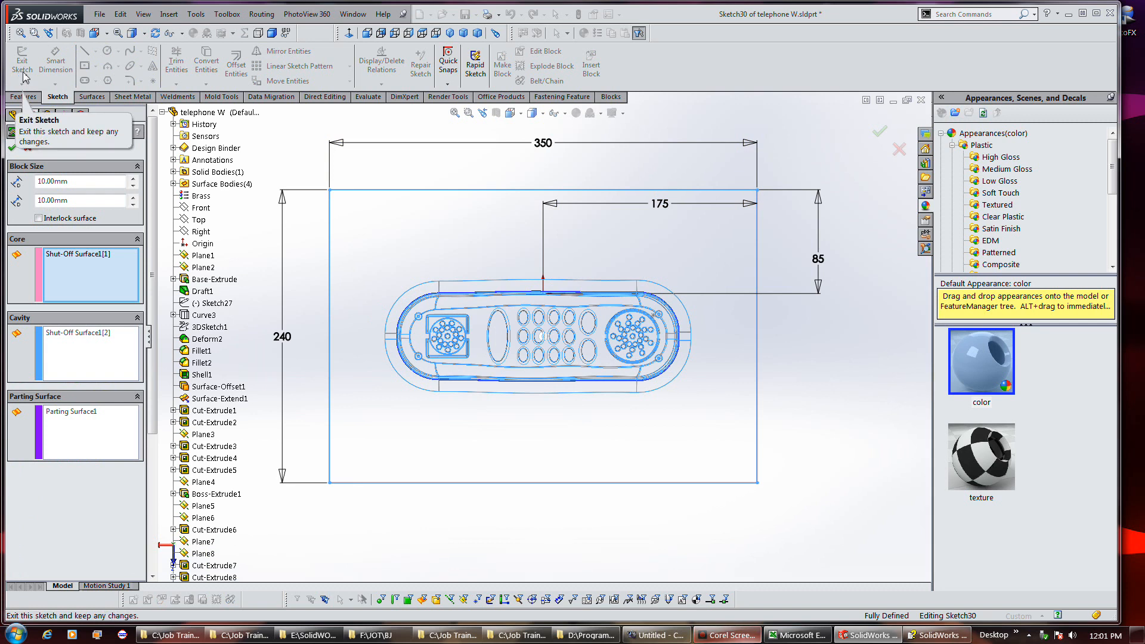
click(23, 72)
middle_drag(492, 330, 563, 253)
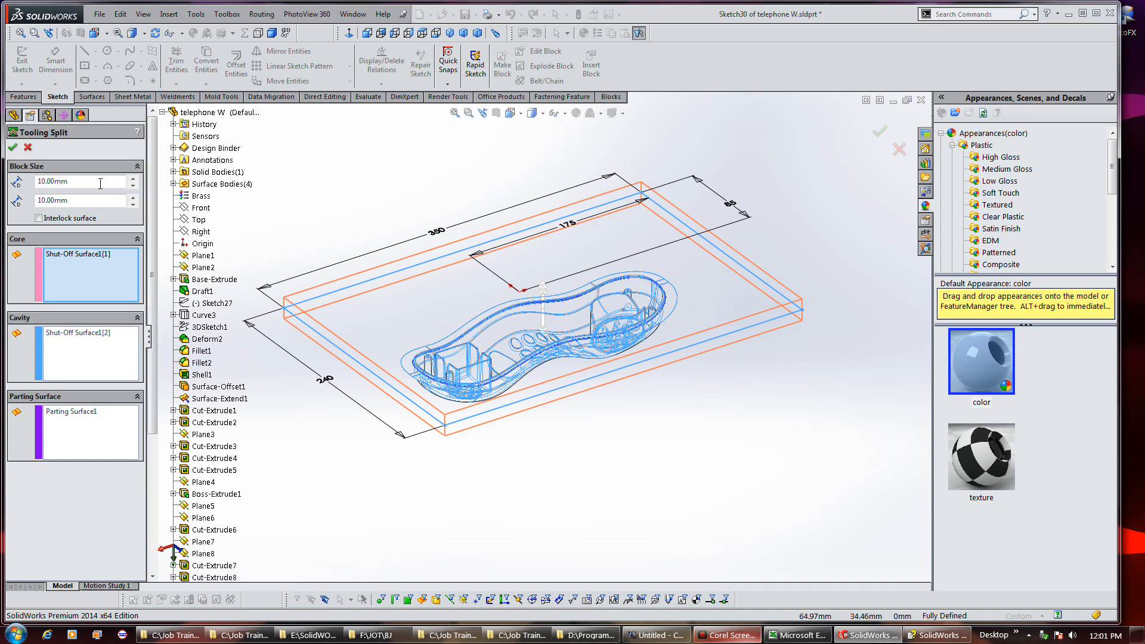
double_click(100, 183)
text(90)
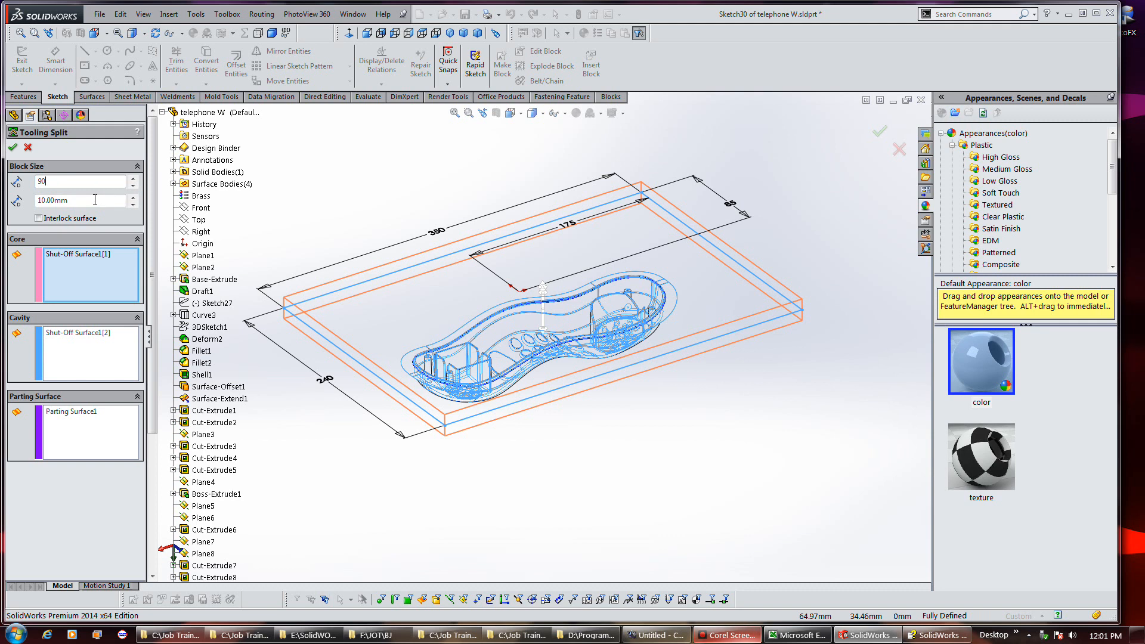
key(Tab)
text(7)
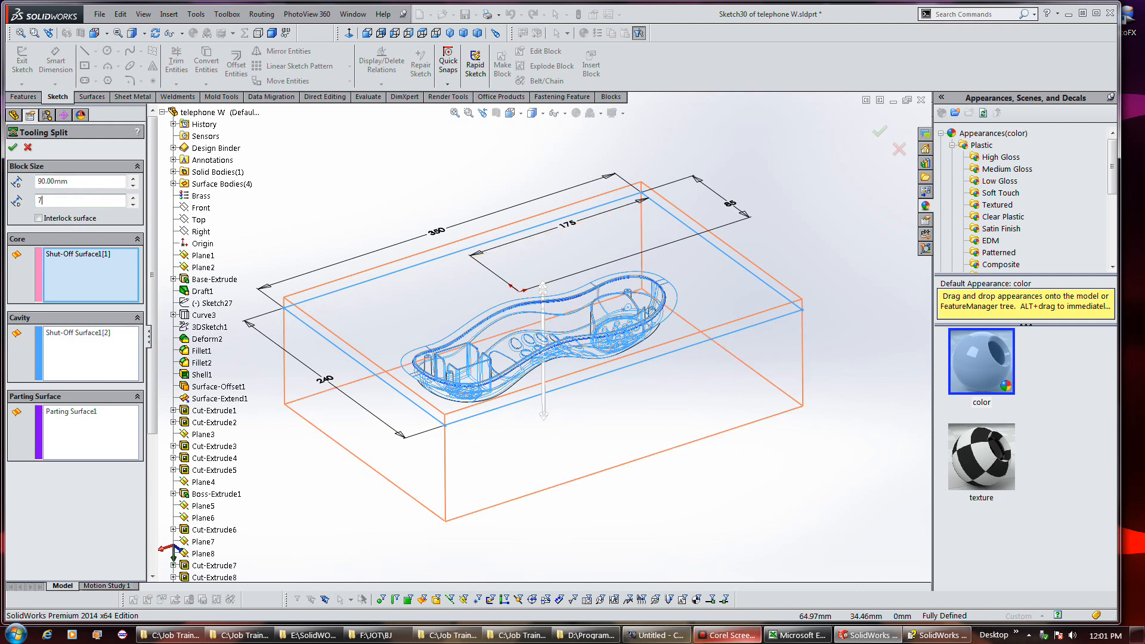
key(Return)
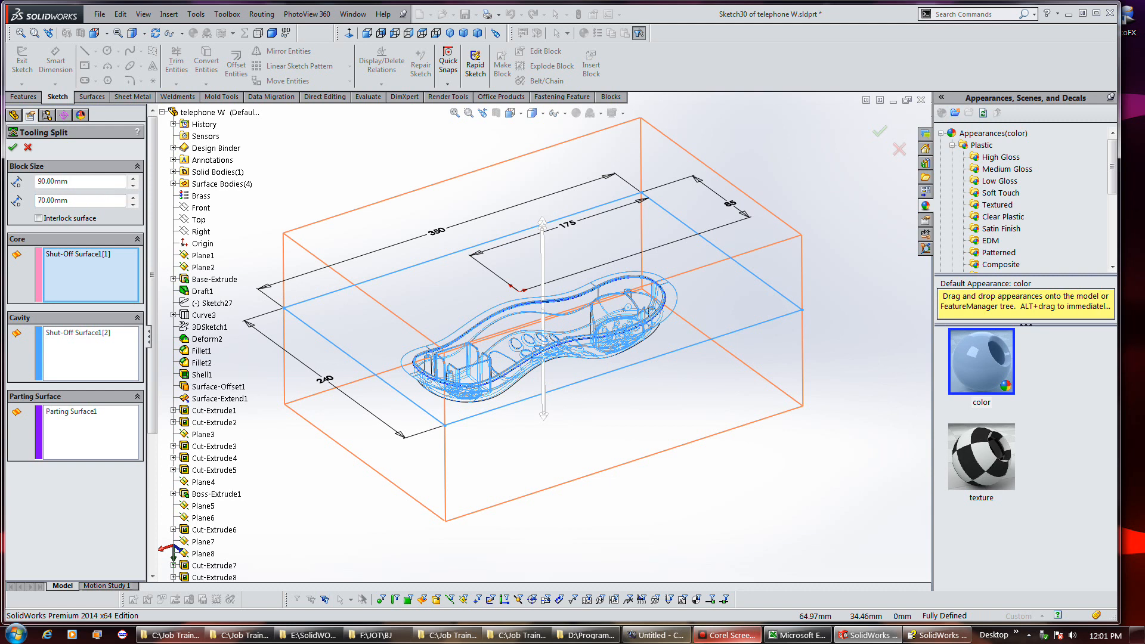
Step: Enable the interlock surface and complete the tooling split with the model displayed as shaded
click(72, 218)
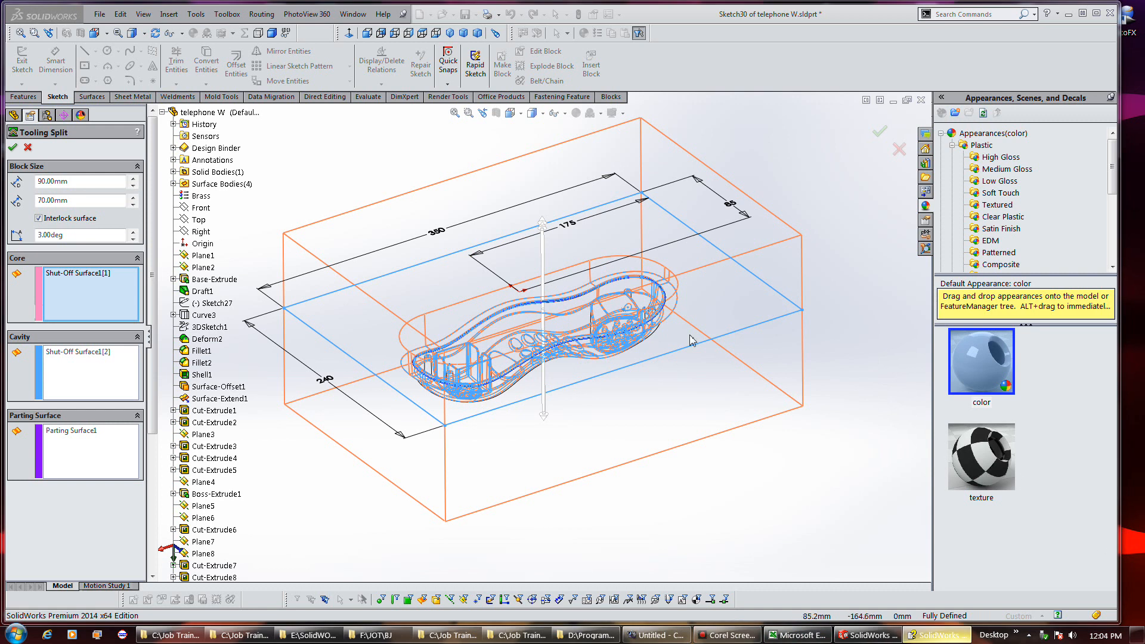
click(547, 113)
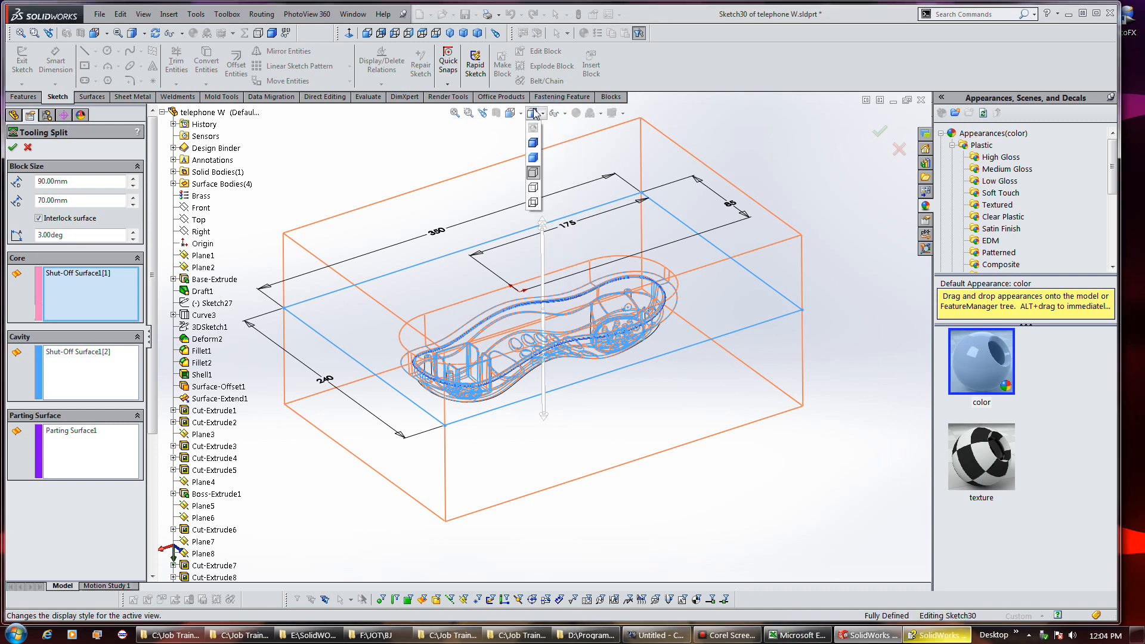
click(533, 155)
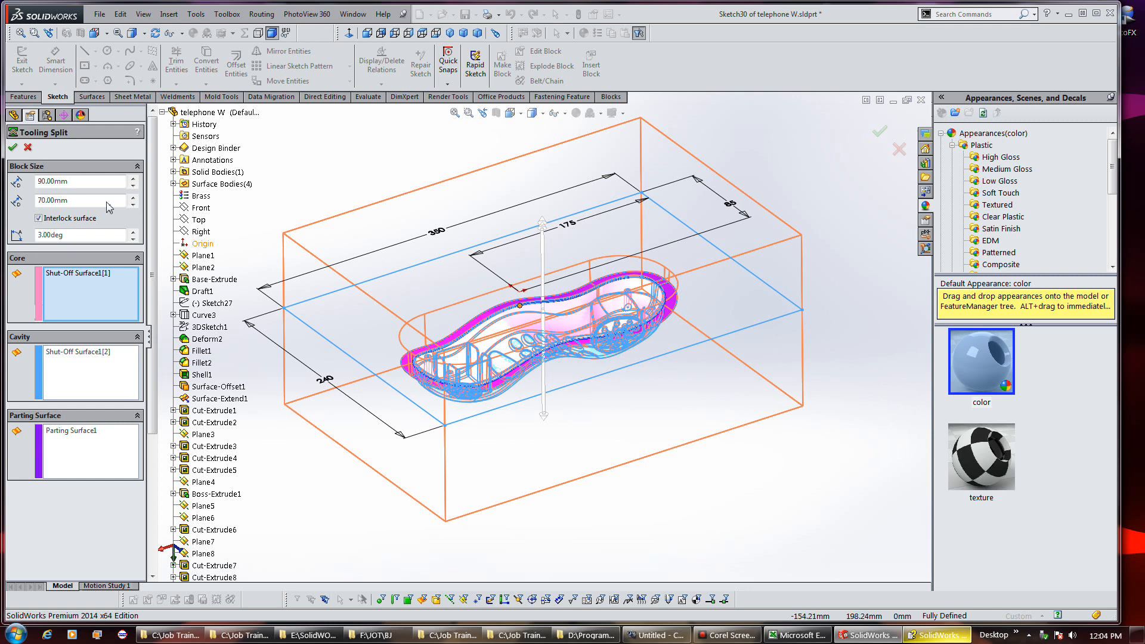
click(13, 148)
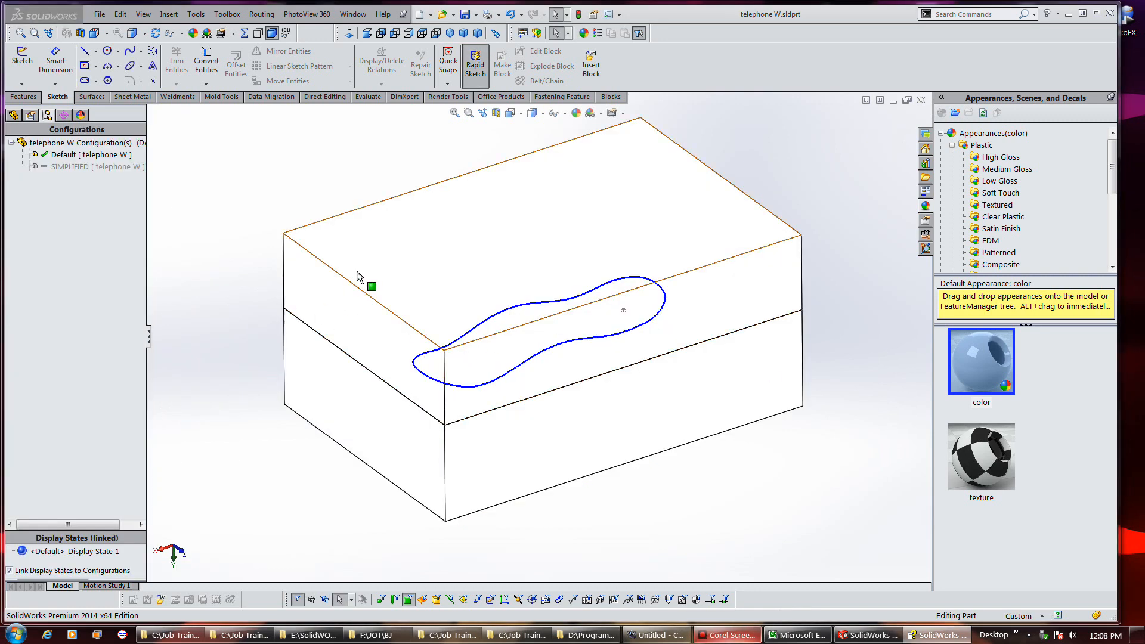
Step: Hide the cavity, core and parting surface bodies in the feature tree
click(13, 115)
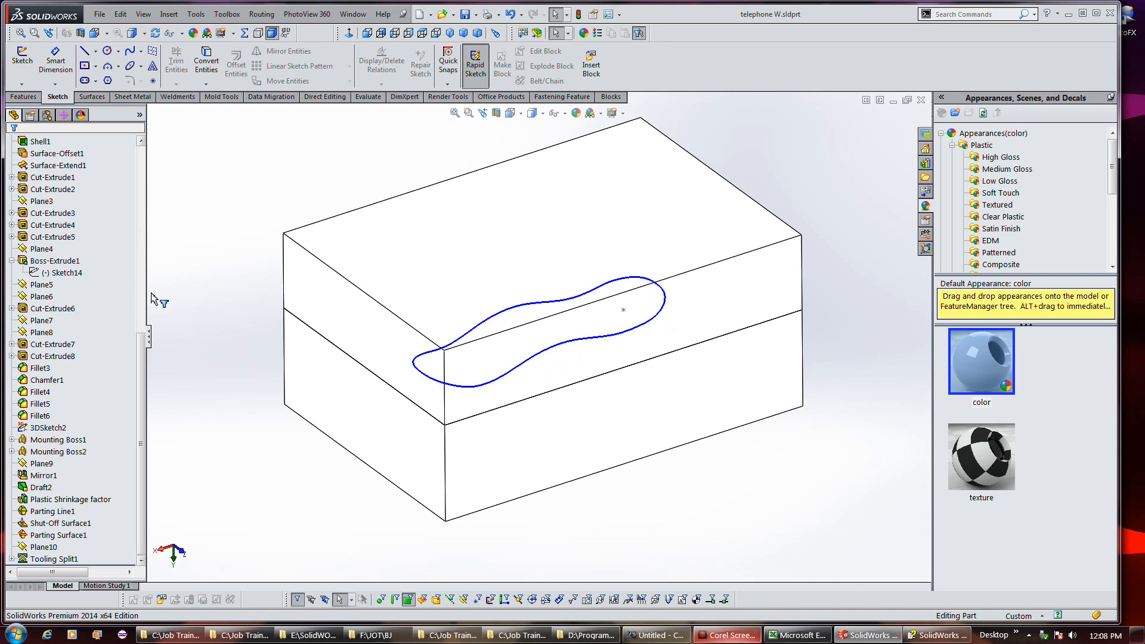
drag(142, 337, 142, 154)
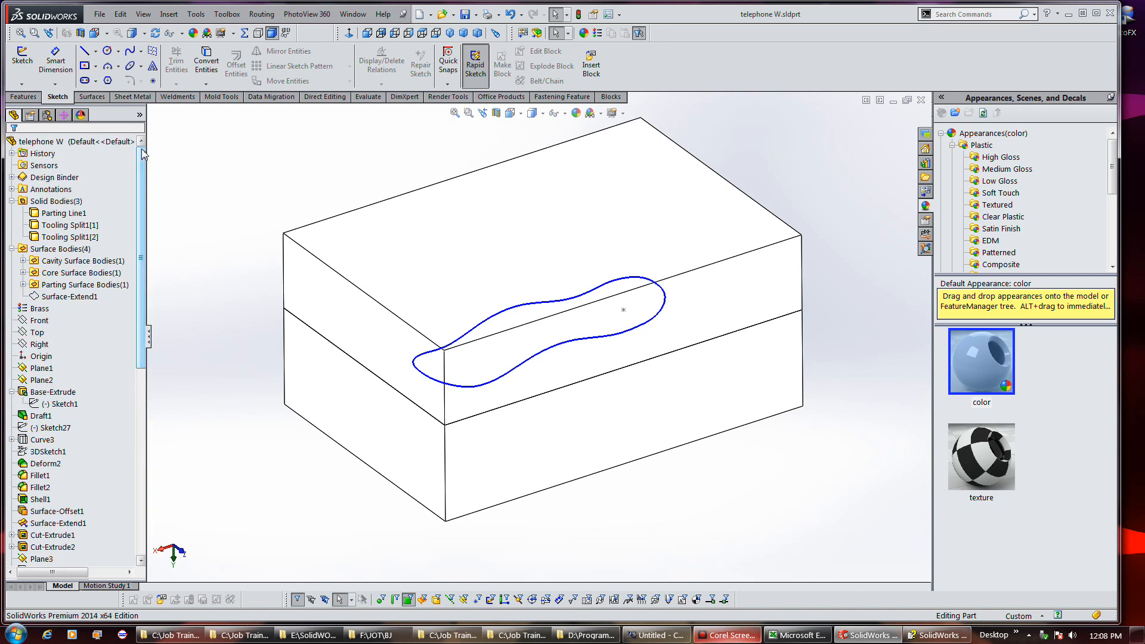
click(82, 226)
click(72, 263)
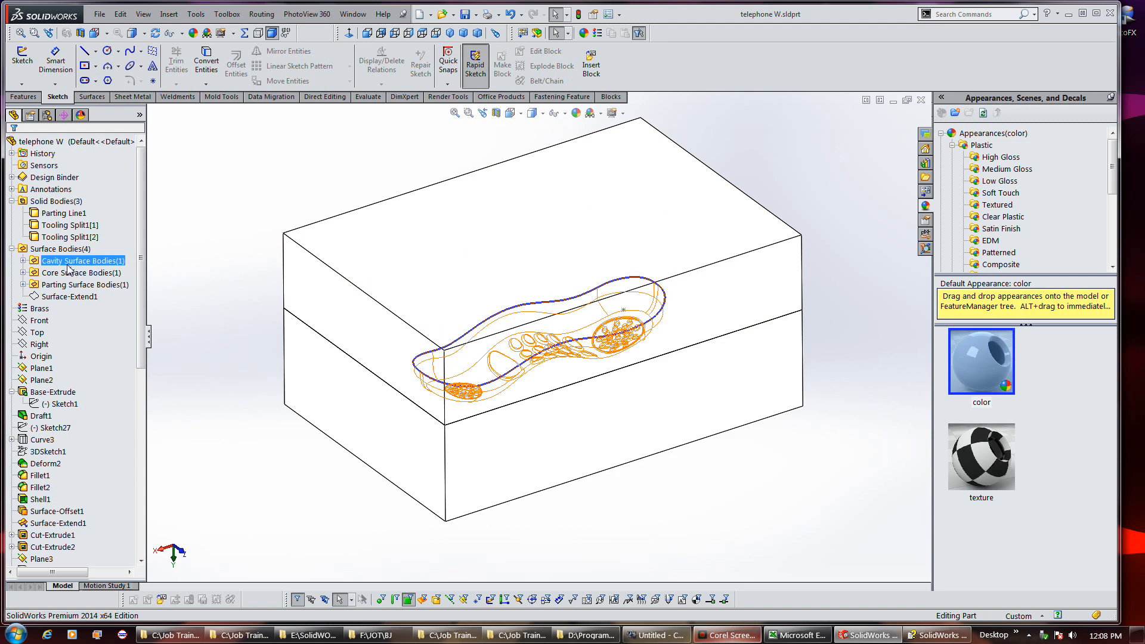
right_click(67, 268)
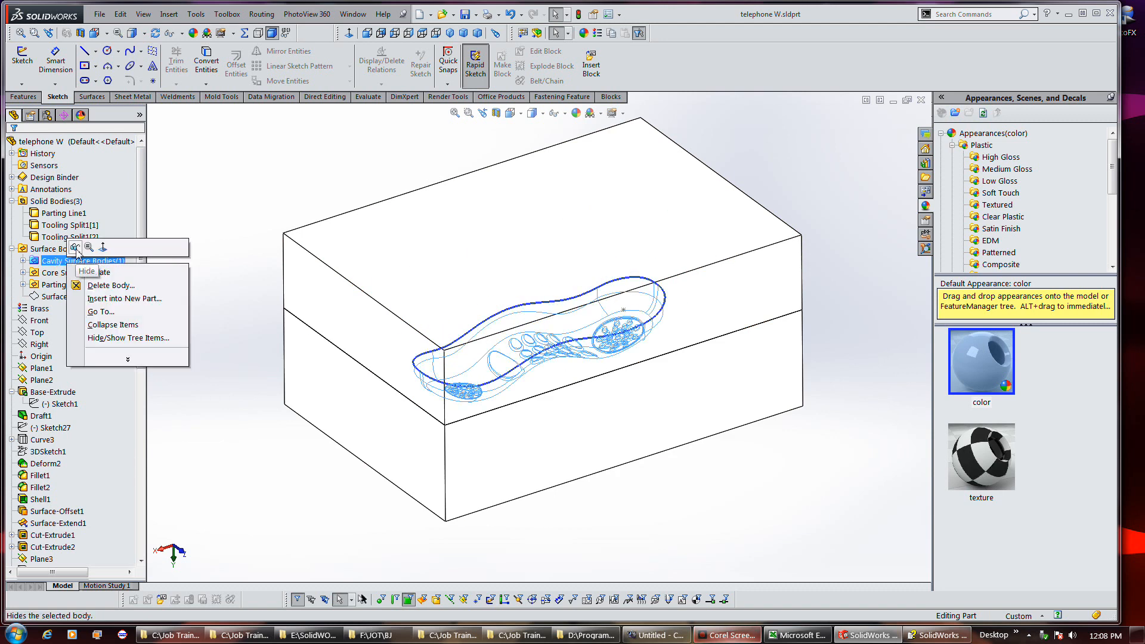
click(76, 250)
right_click(90, 276)
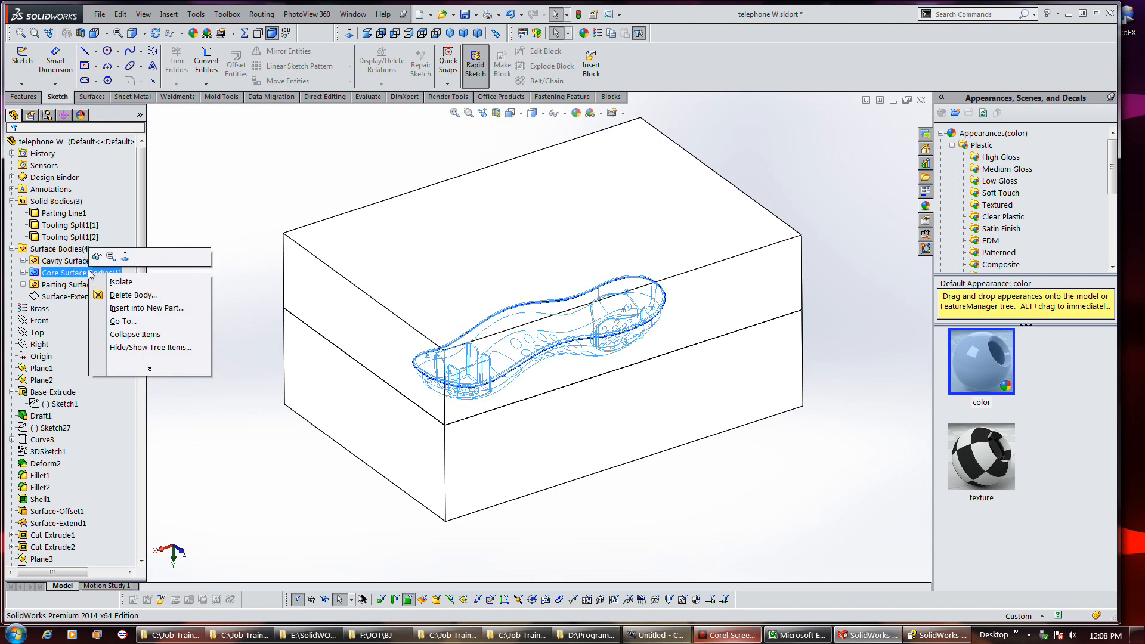
click(97, 257)
click(81, 286)
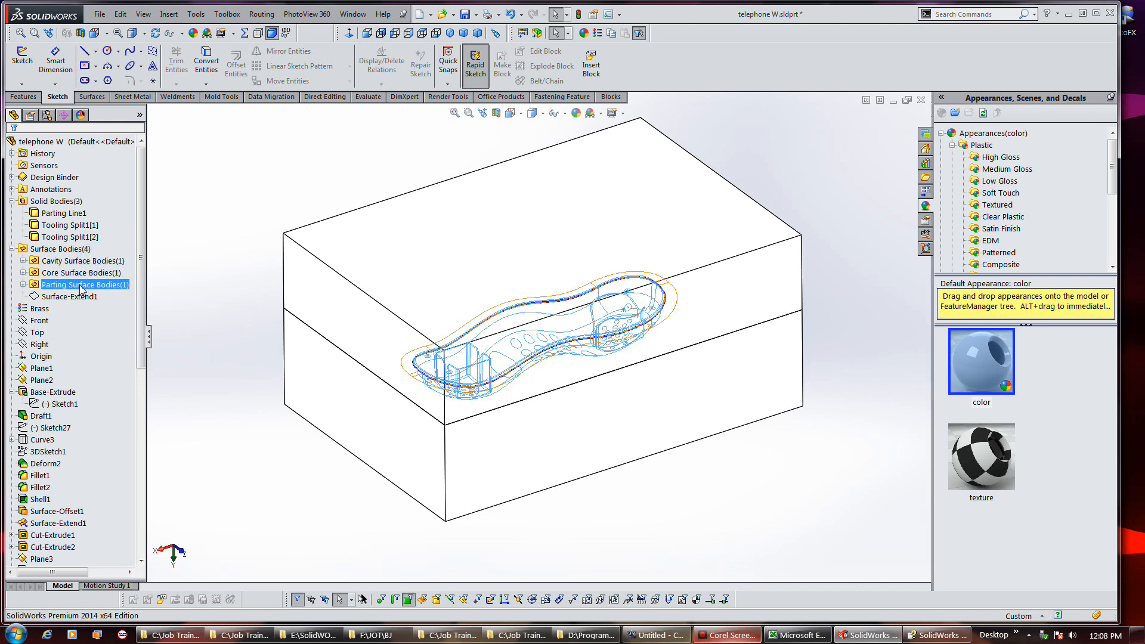
right_click(82, 289)
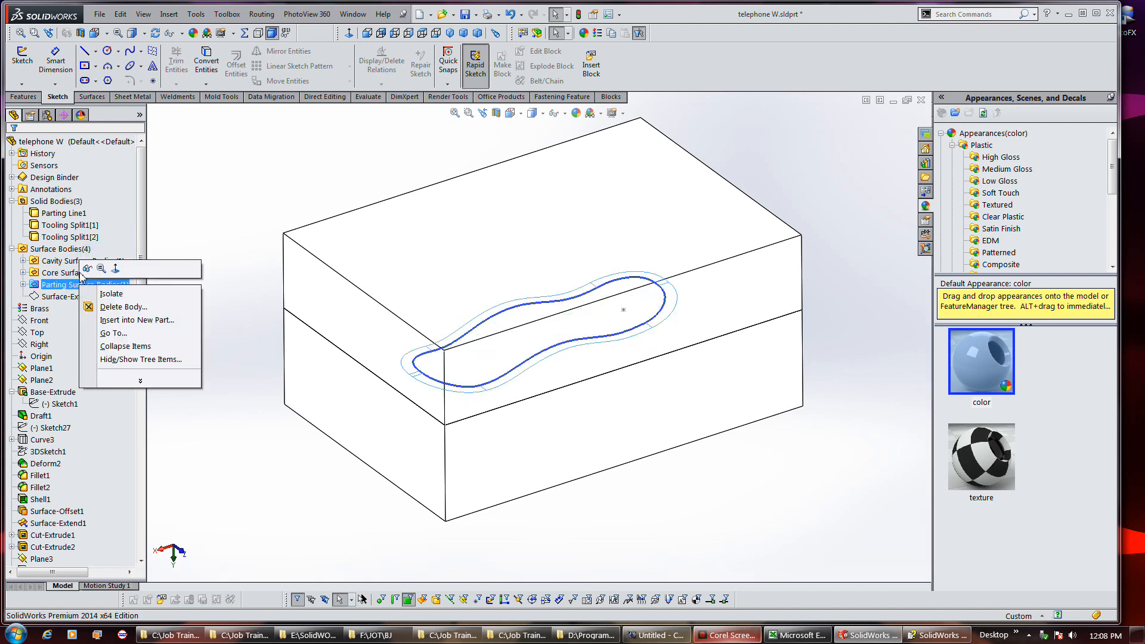
click(87, 268)
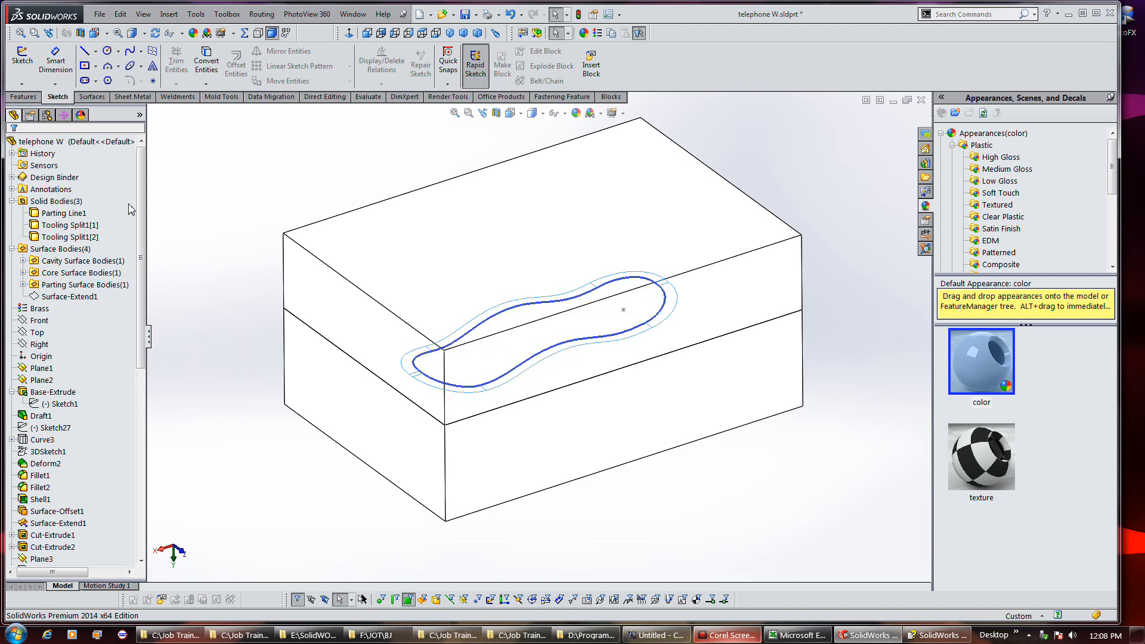
Step: Start a new exploded view for the Default configuration and increase the spacing between chained solid bodies
click(48, 116)
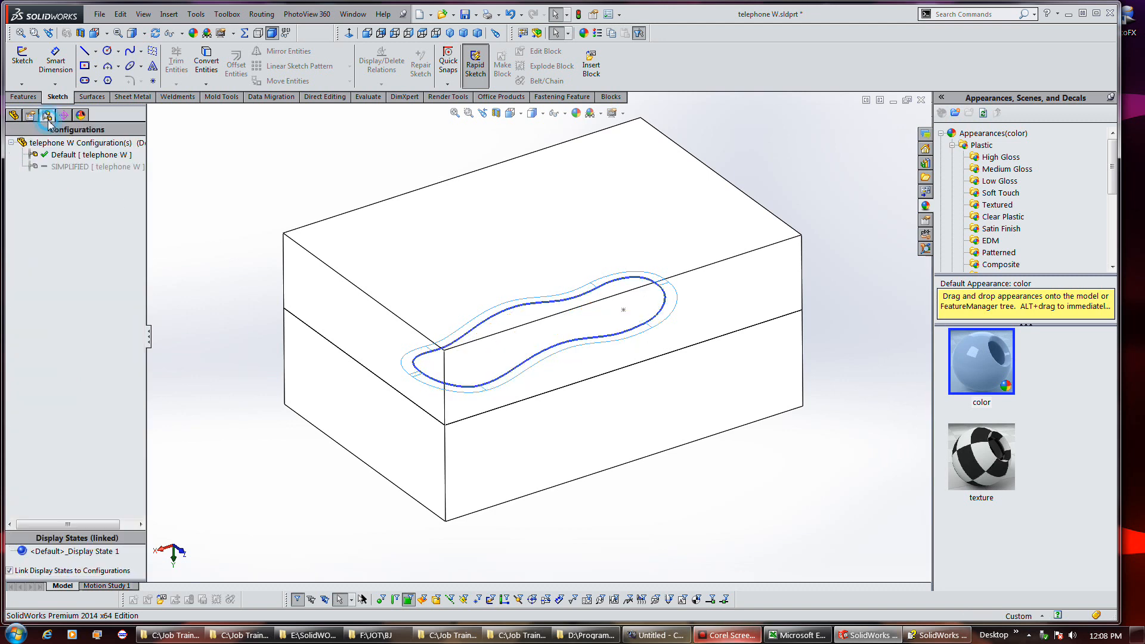
right_click(72, 156)
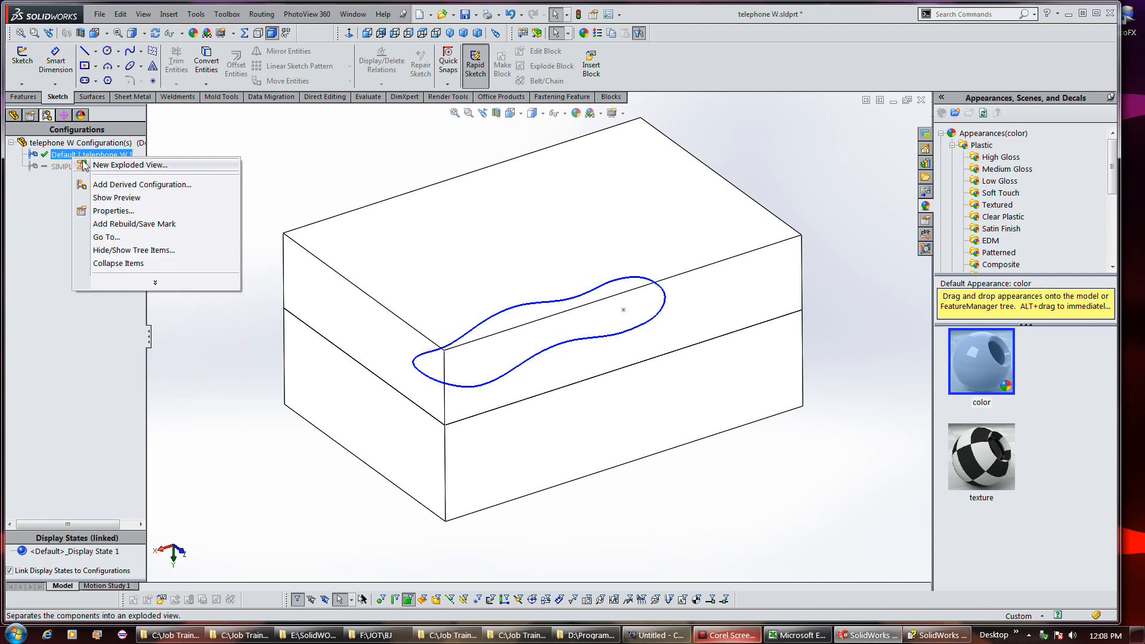
click(95, 164)
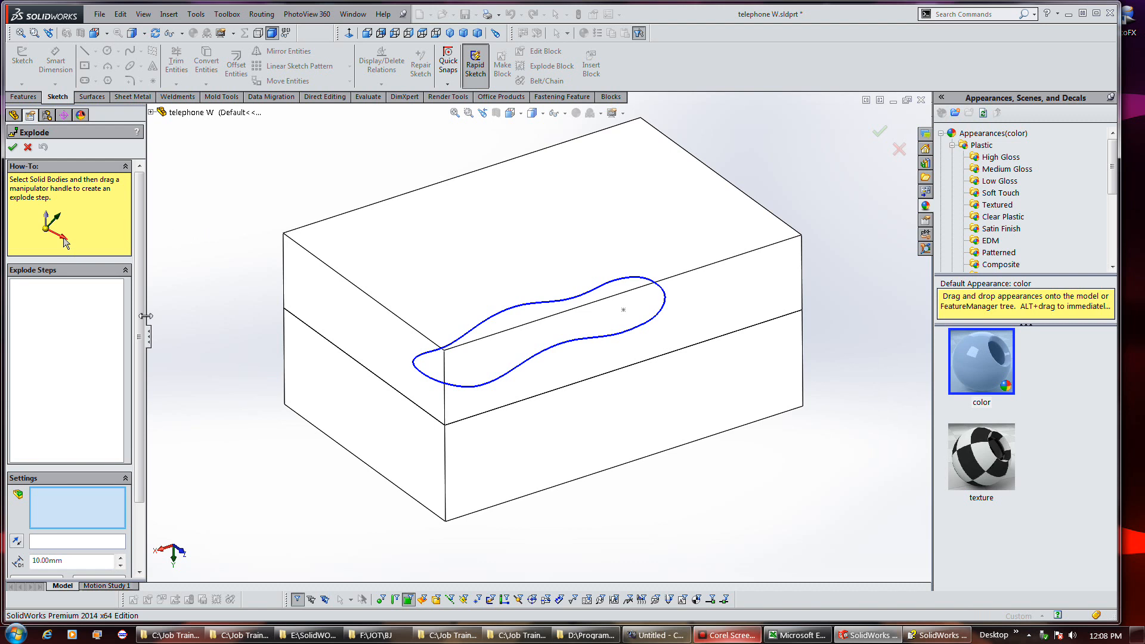
drag(140, 410, 155, 487)
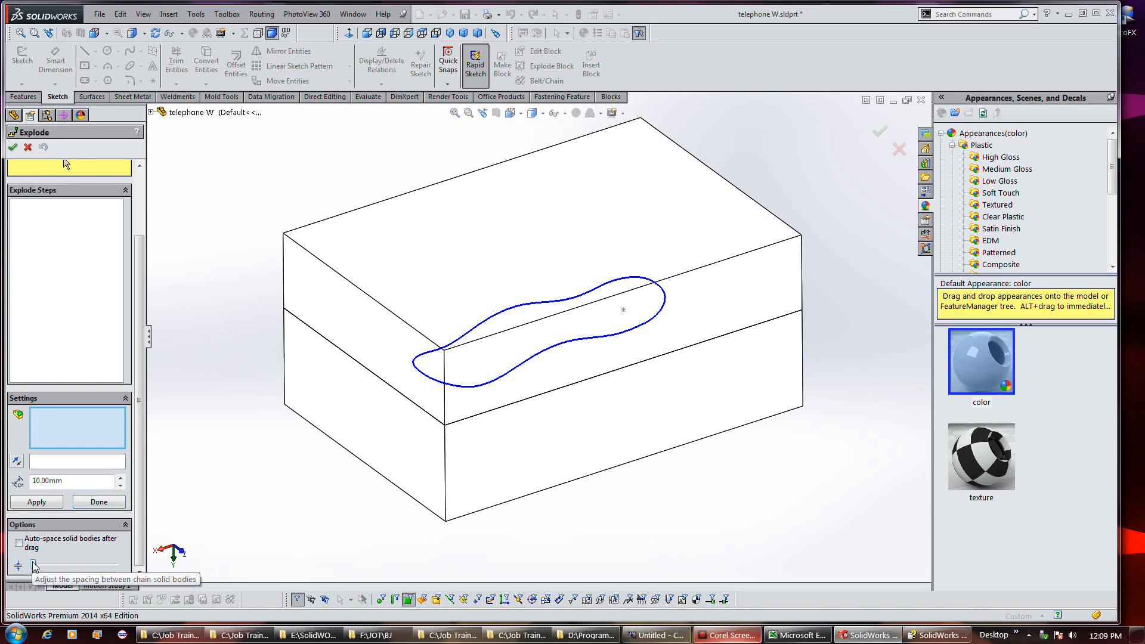
drag(33, 563, 68, 563)
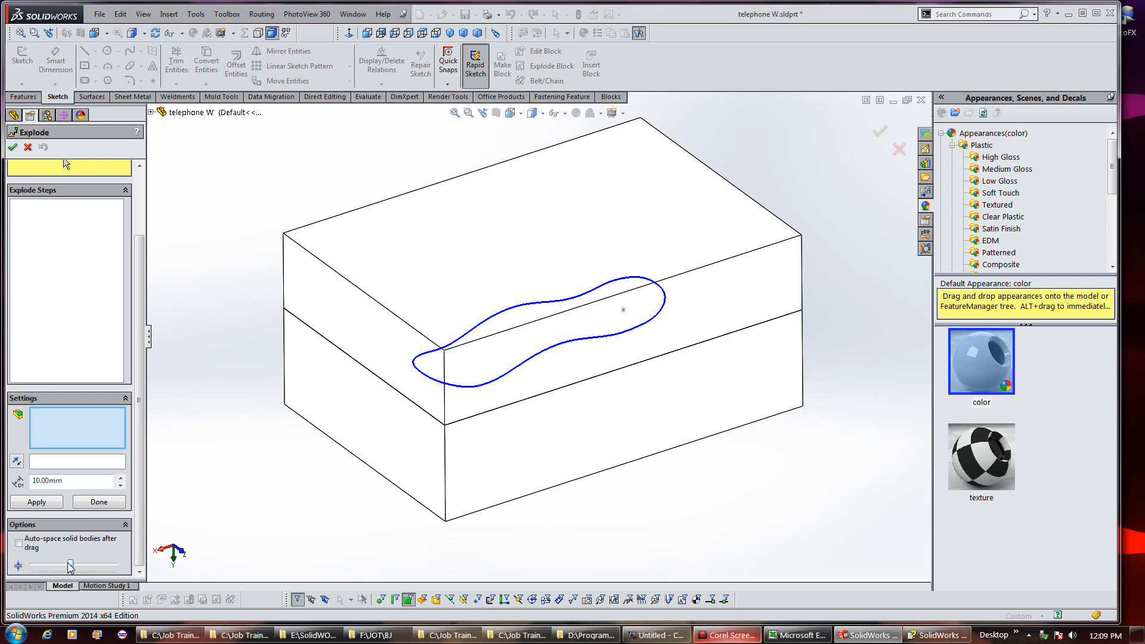
drag(143, 357, 143, 296)
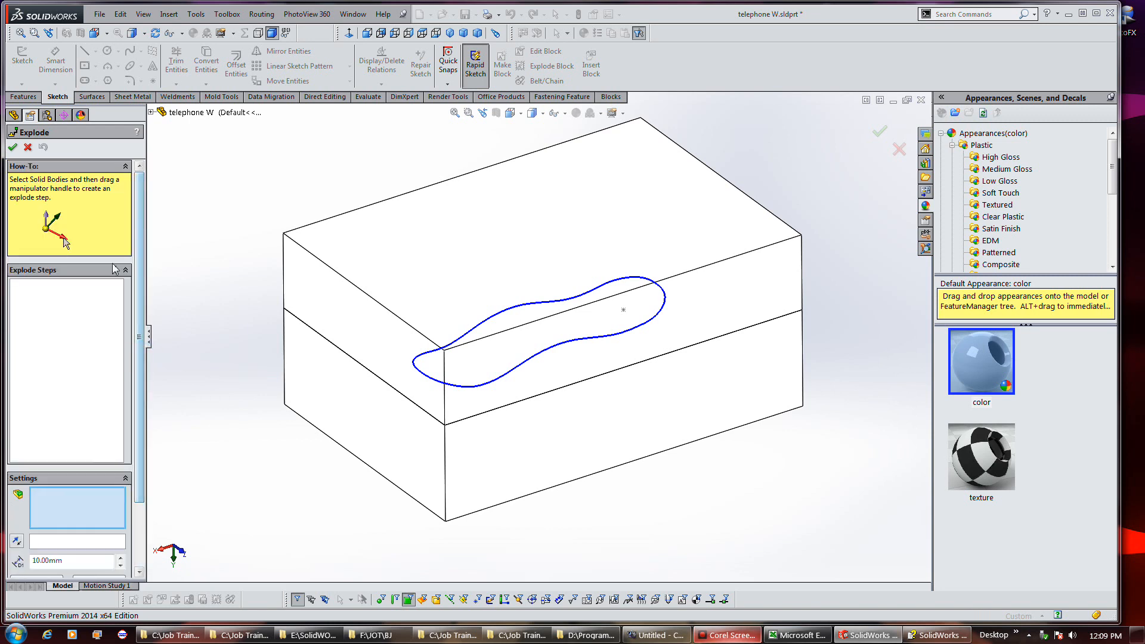
click(75, 323)
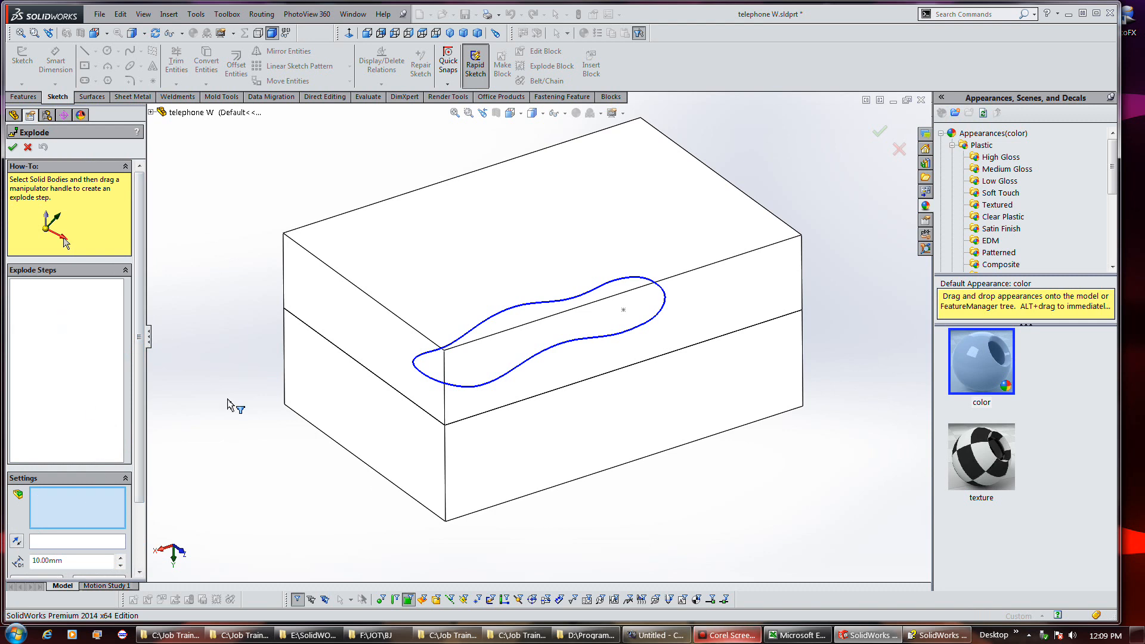
Step: Add an explode step that moves both tooling split bodies and the Parting Line1 body 100 mm along Z
click(385, 321)
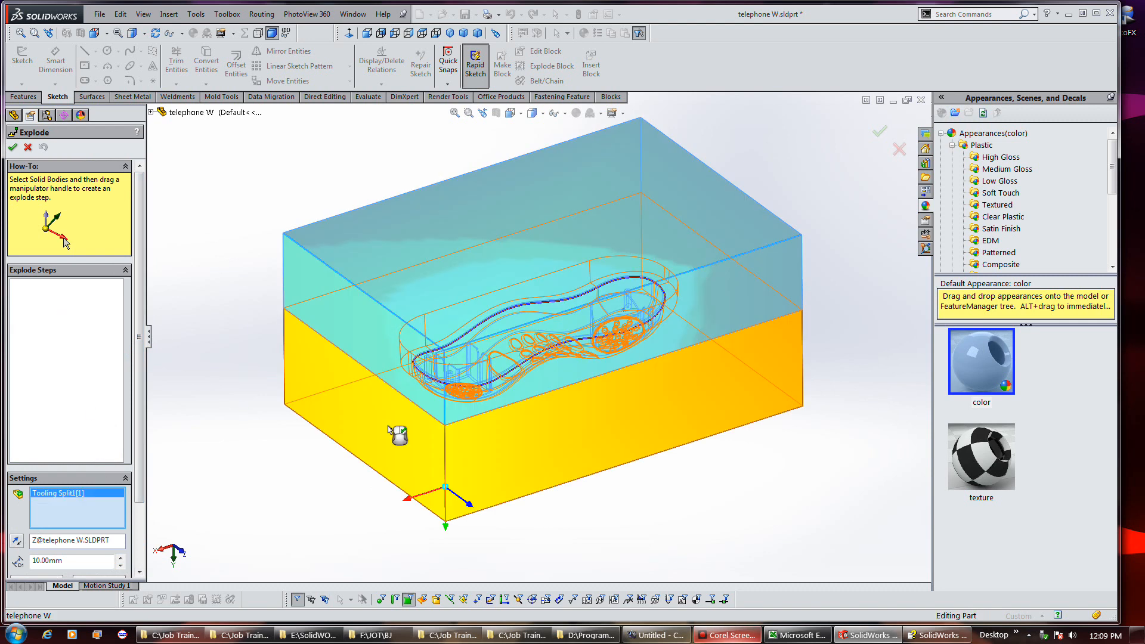
click(487, 390)
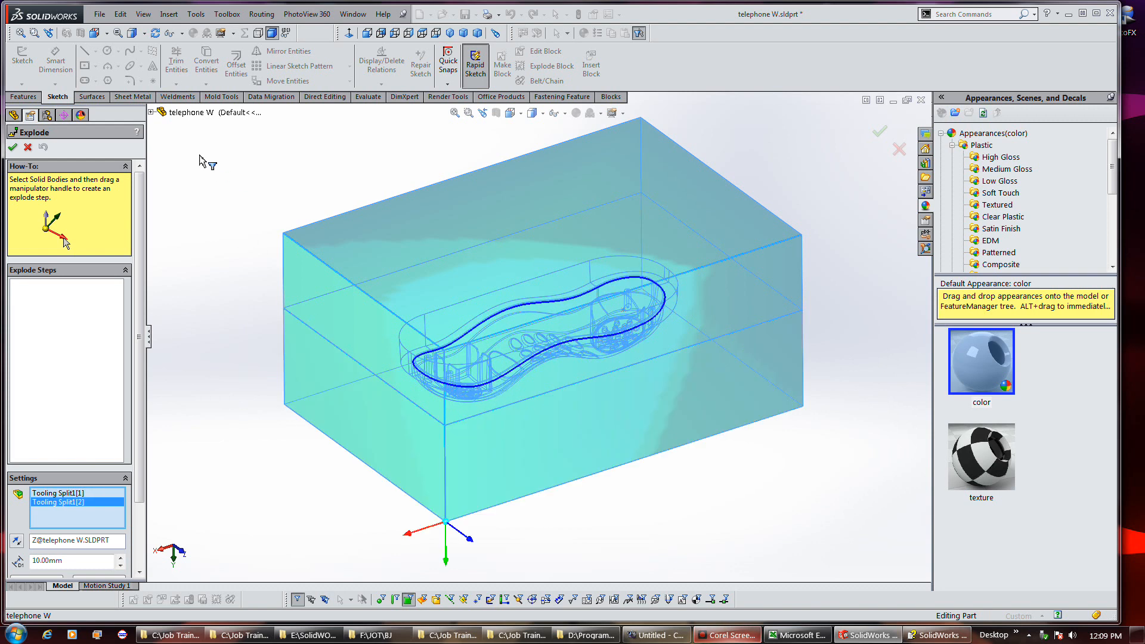
click(151, 113)
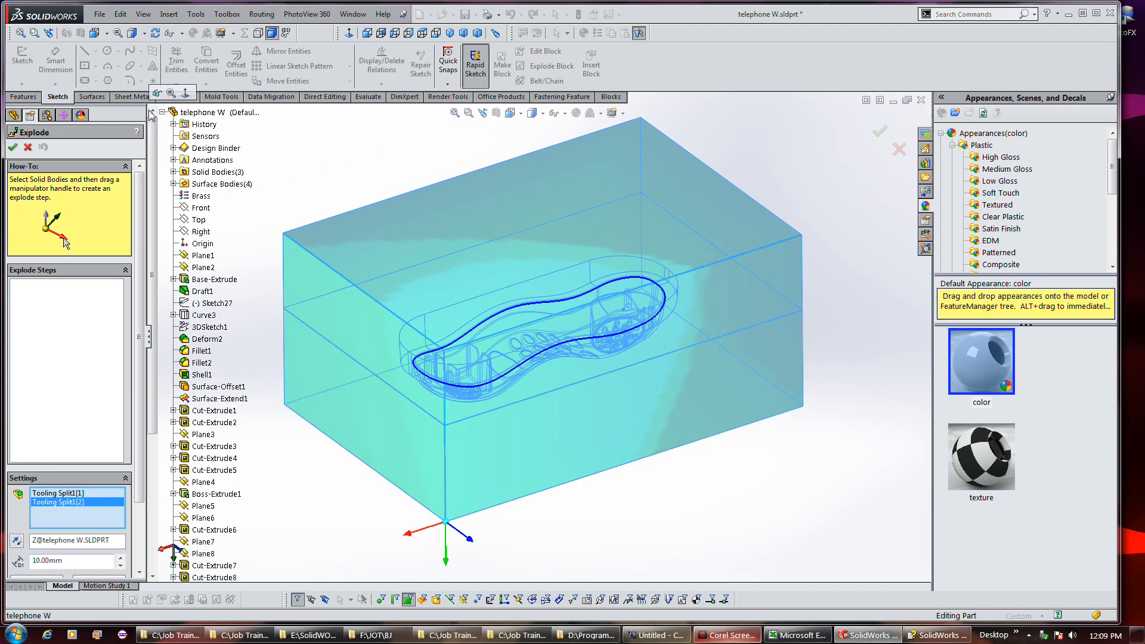
click(173, 172)
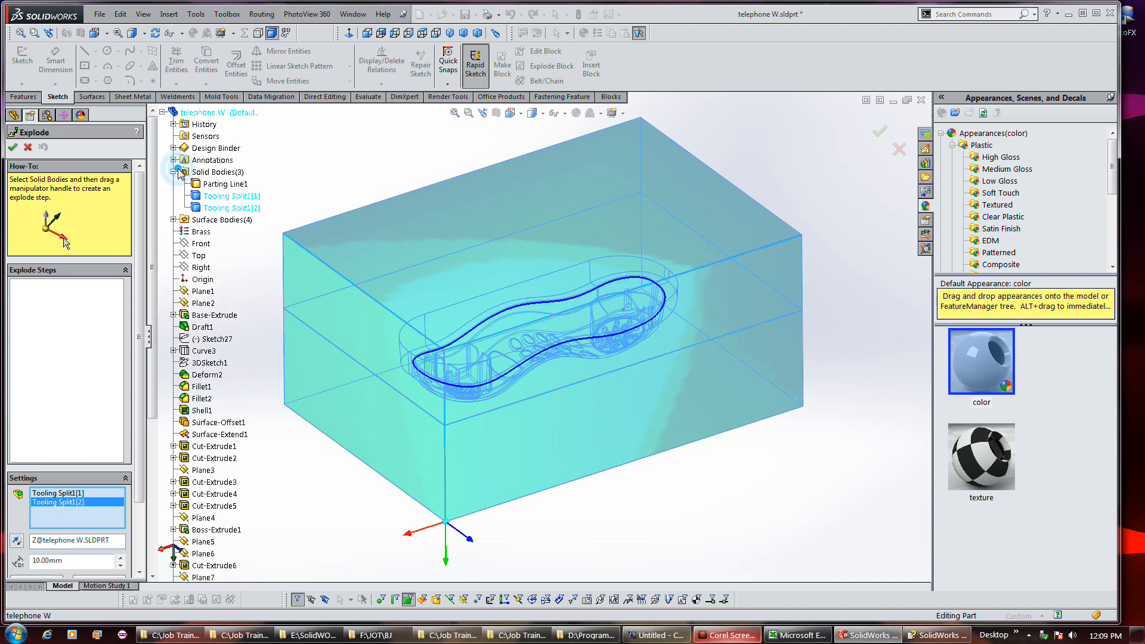
click(222, 184)
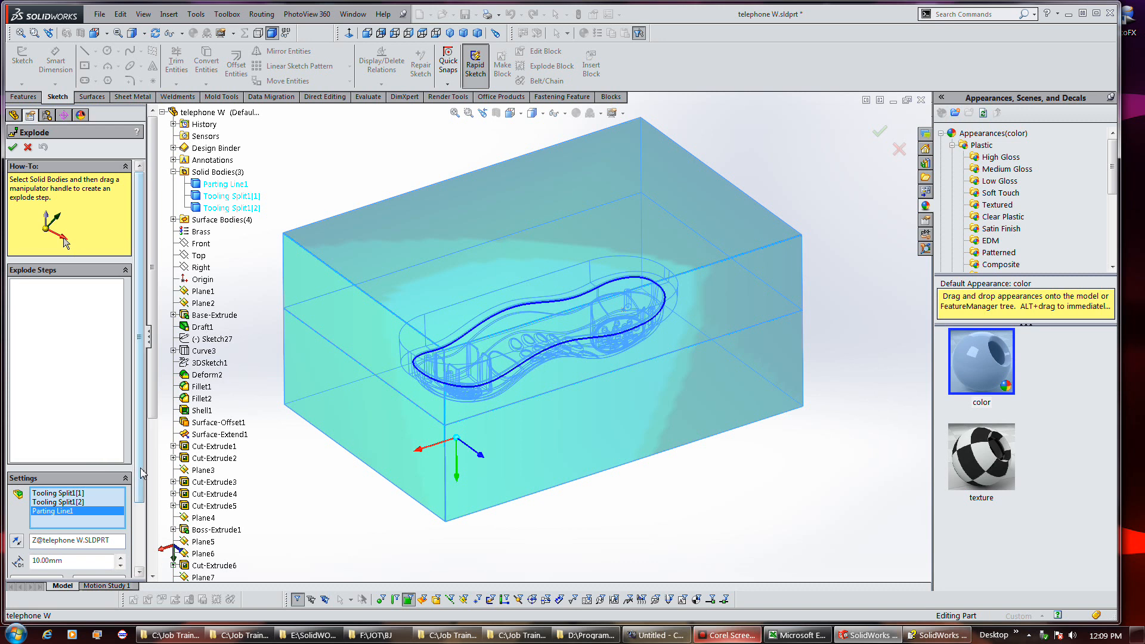
scroll(143, 533, down, 3)
drag(142, 529, 144, 546)
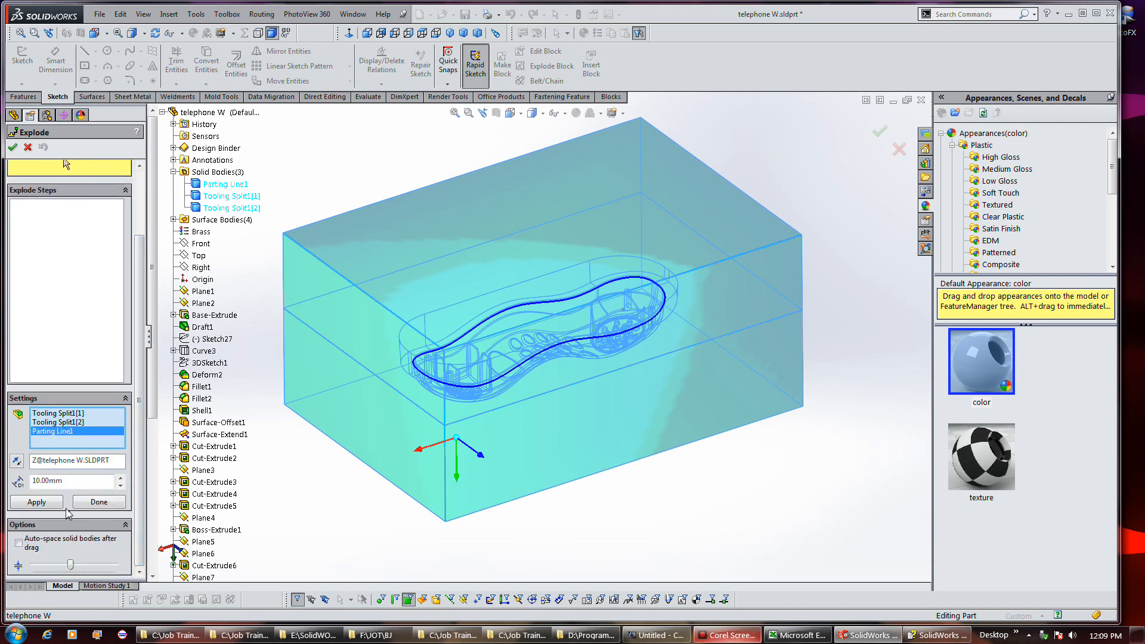
mouse_move(71, 564)
mouse_down()
mouse_move(101, 565)
mouse_move(79, 566)
mouse_up()
click(119, 481)
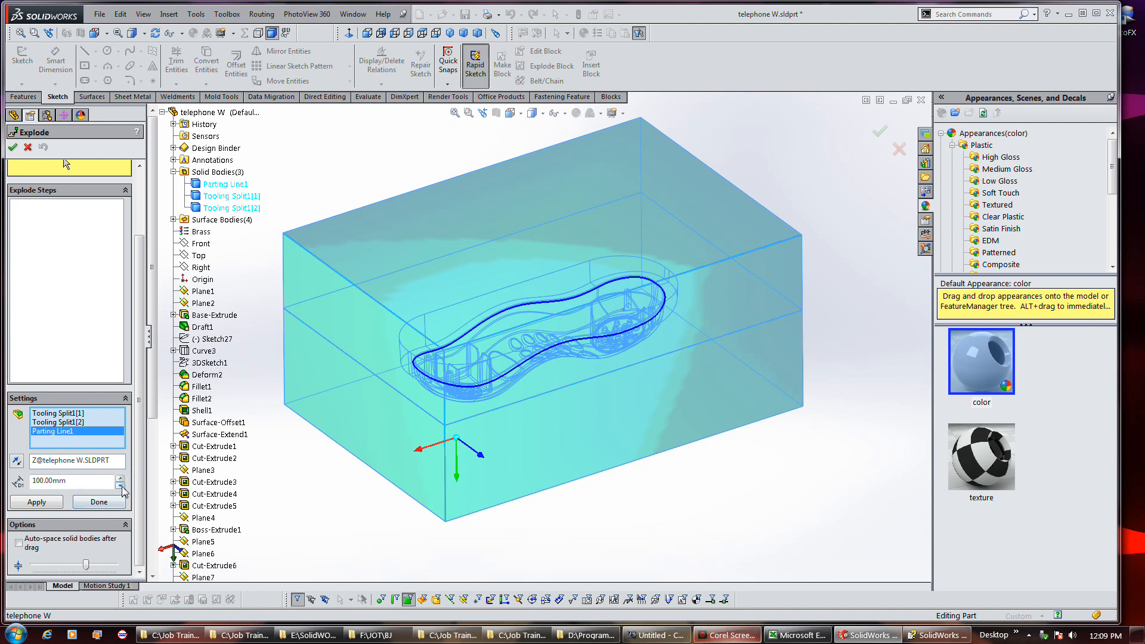
click(36, 502)
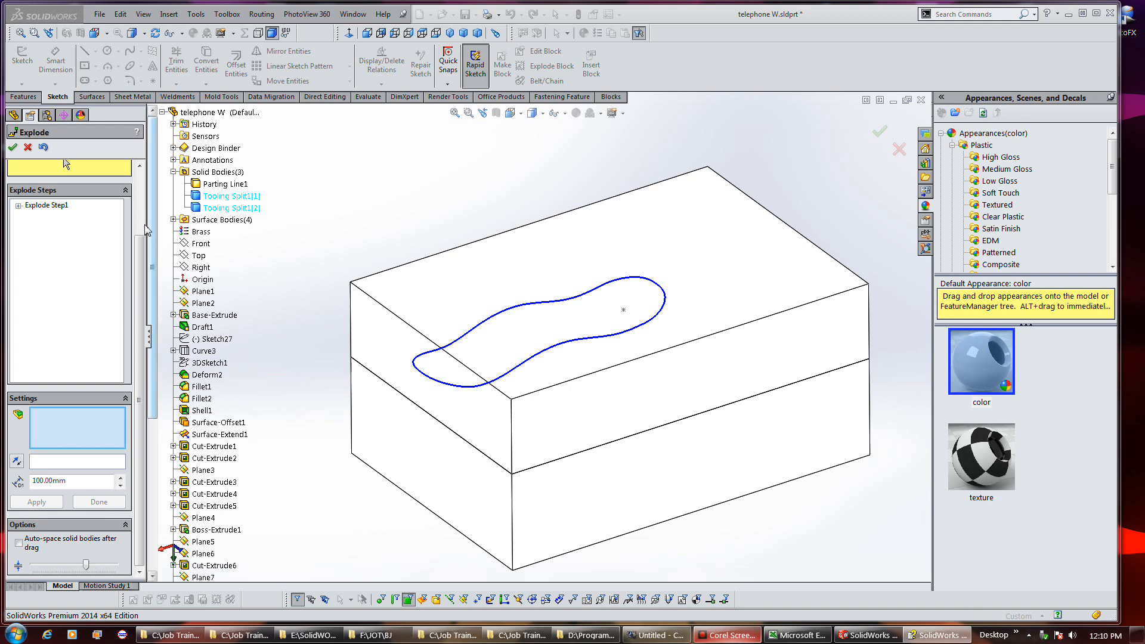
Step: Expand the new explode step and check the individual bodies it contains
click(19, 206)
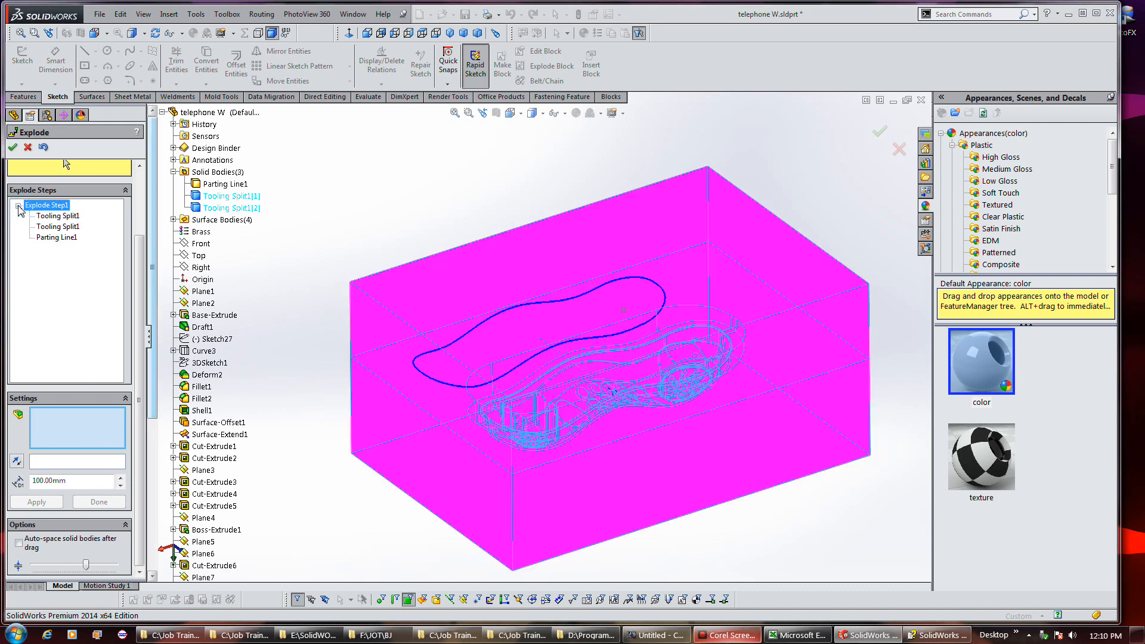
click(57, 217)
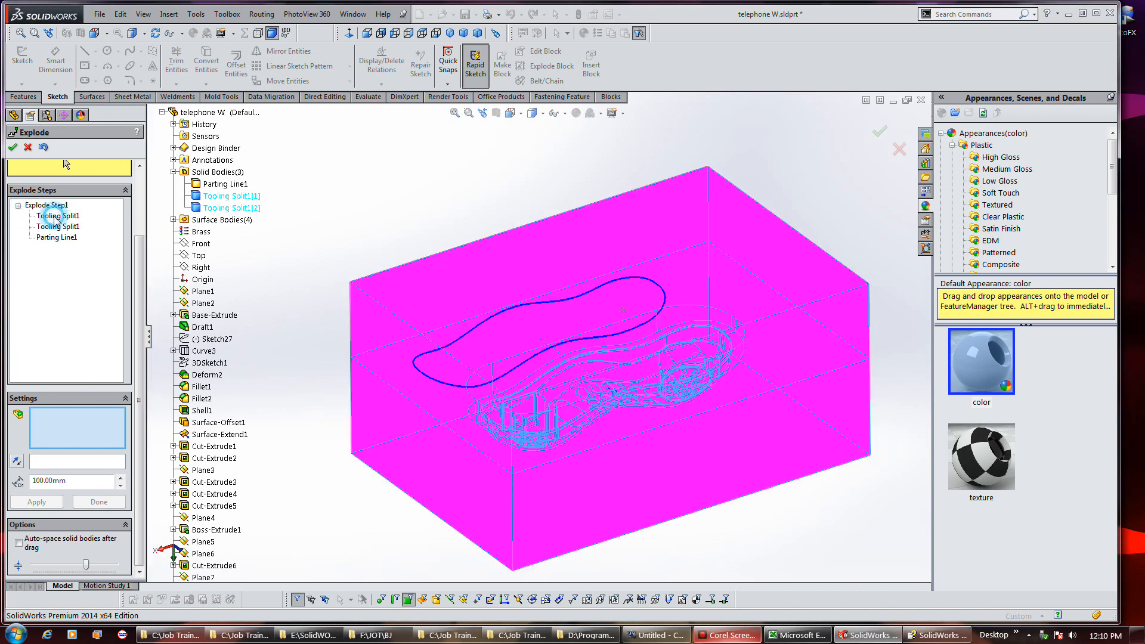
click(58, 227)
click(58, 237)
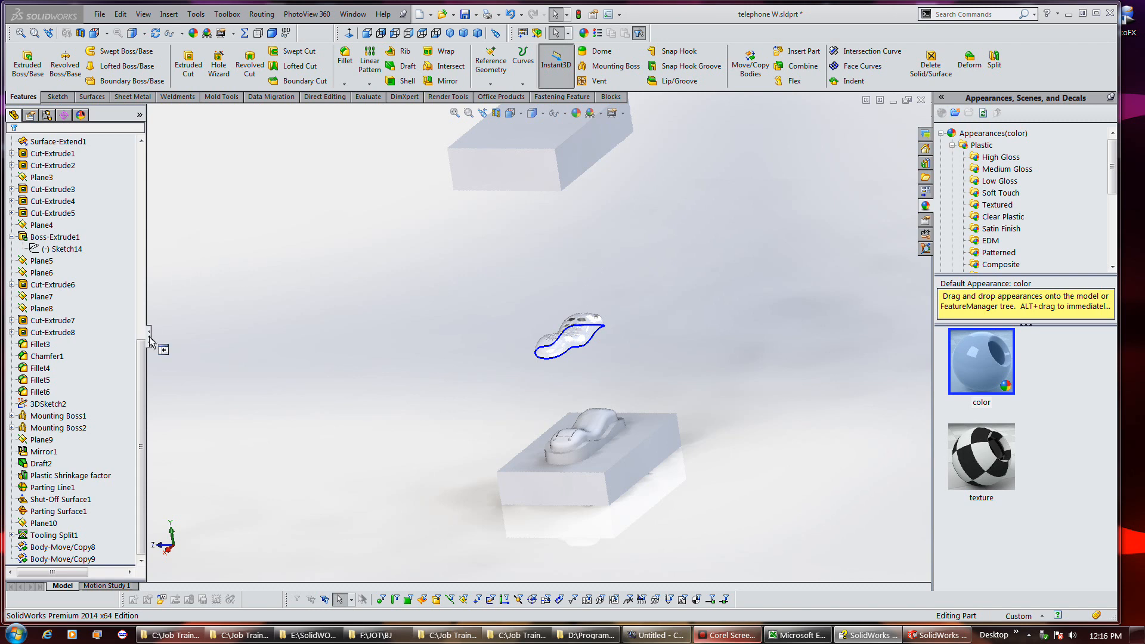
Step: Show the parting surface bodies from the surface bodies in the feature tree
drag(141, 359, 144, 167)
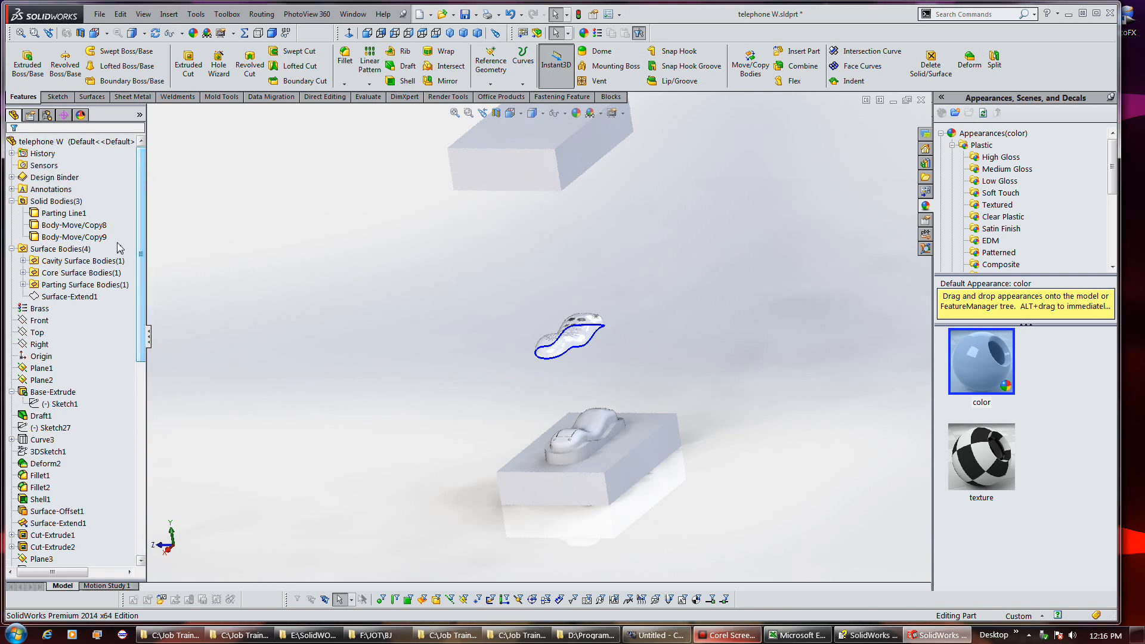
click(67, 287)
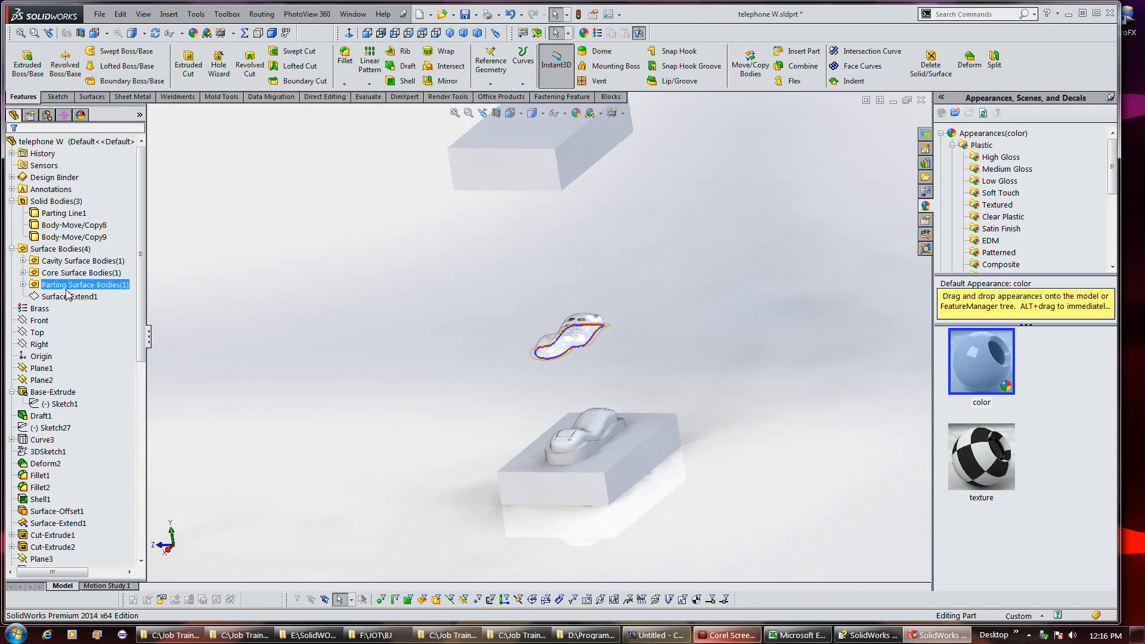
click(69, 296)
right_click(88, 289)
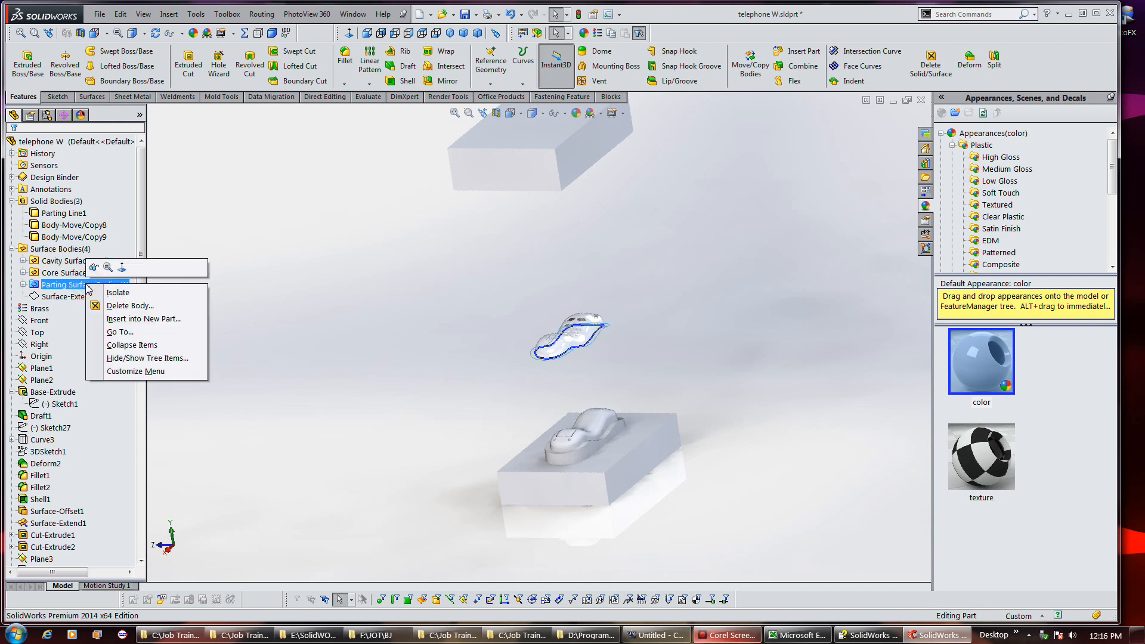
click(117, 292)
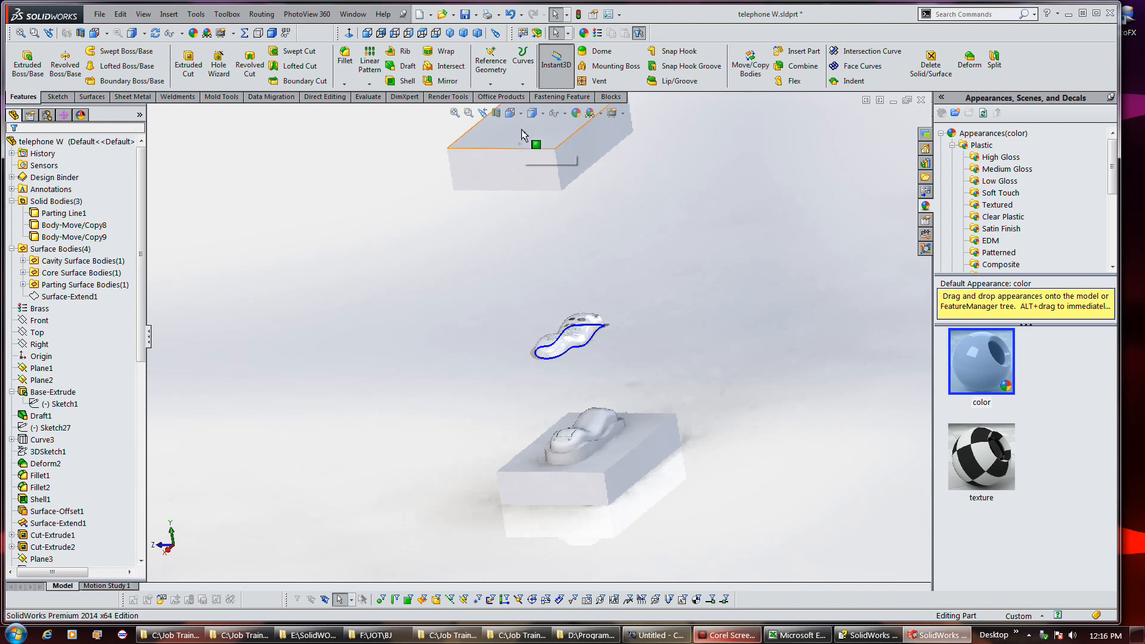
Step: Display the model as shaded with edges and turn on the perspective view
click(521, 113)
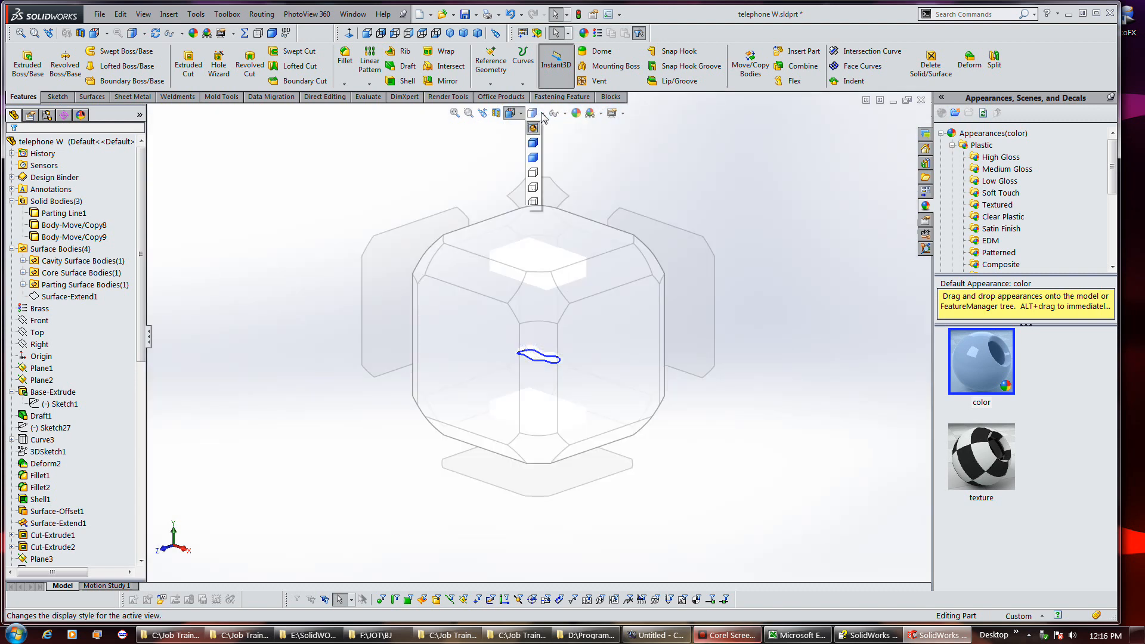
click(544, 115)
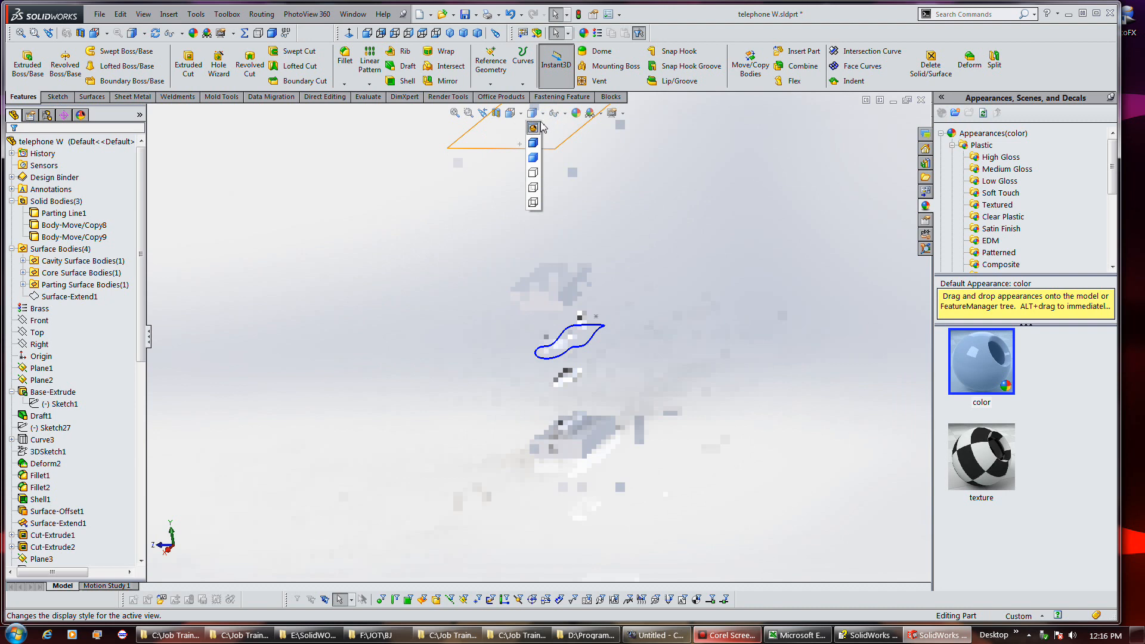
click(538, 144)
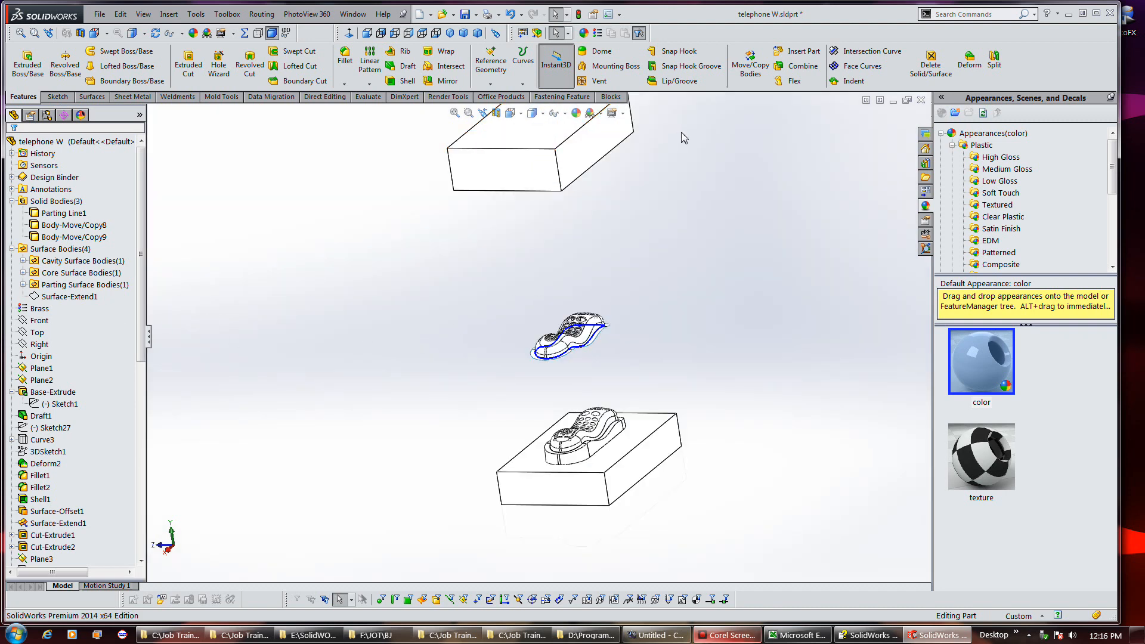
click(624, 113)
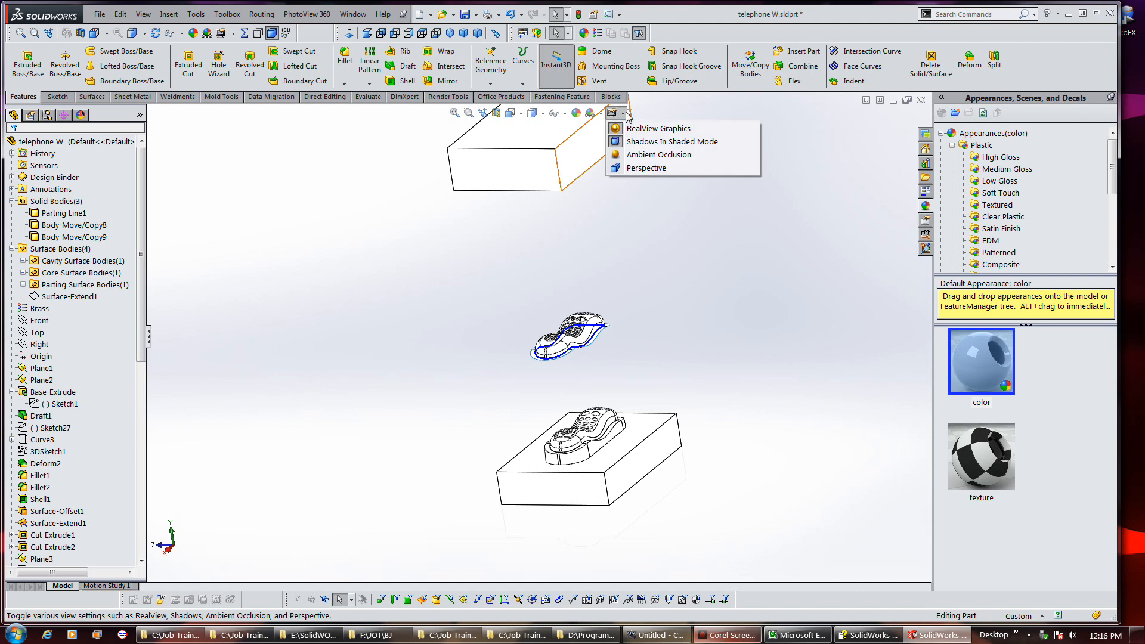
click(624, 113)
click(624, 113)
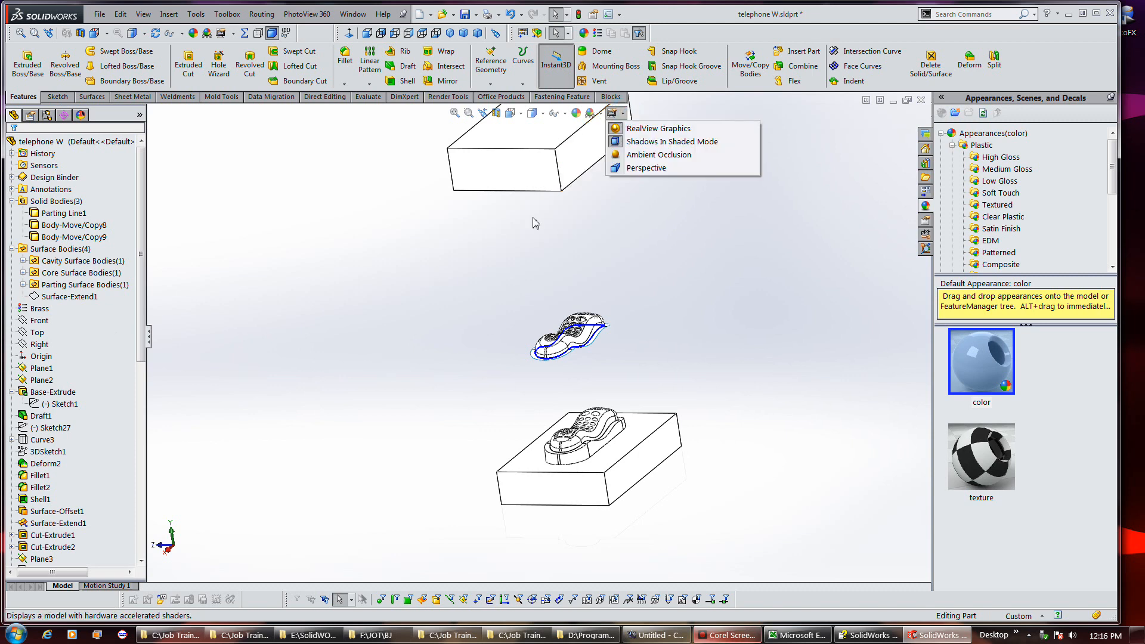
click(647, 167)
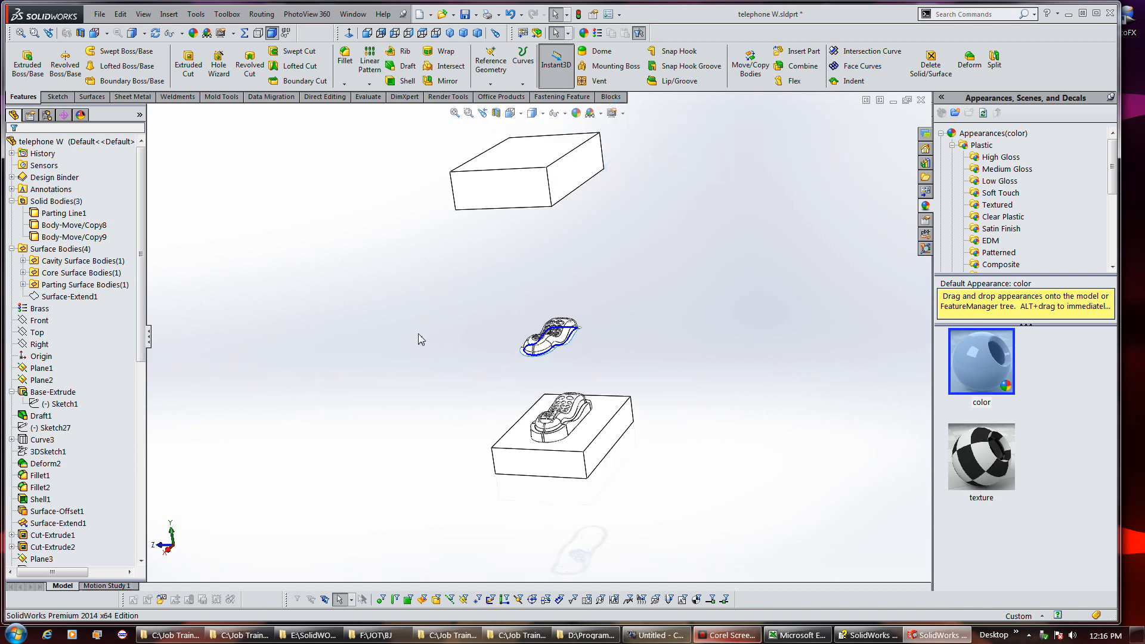
Step: Hide the parting line curve of the Parting Line1 feature around the telephone part
click(94, 296)
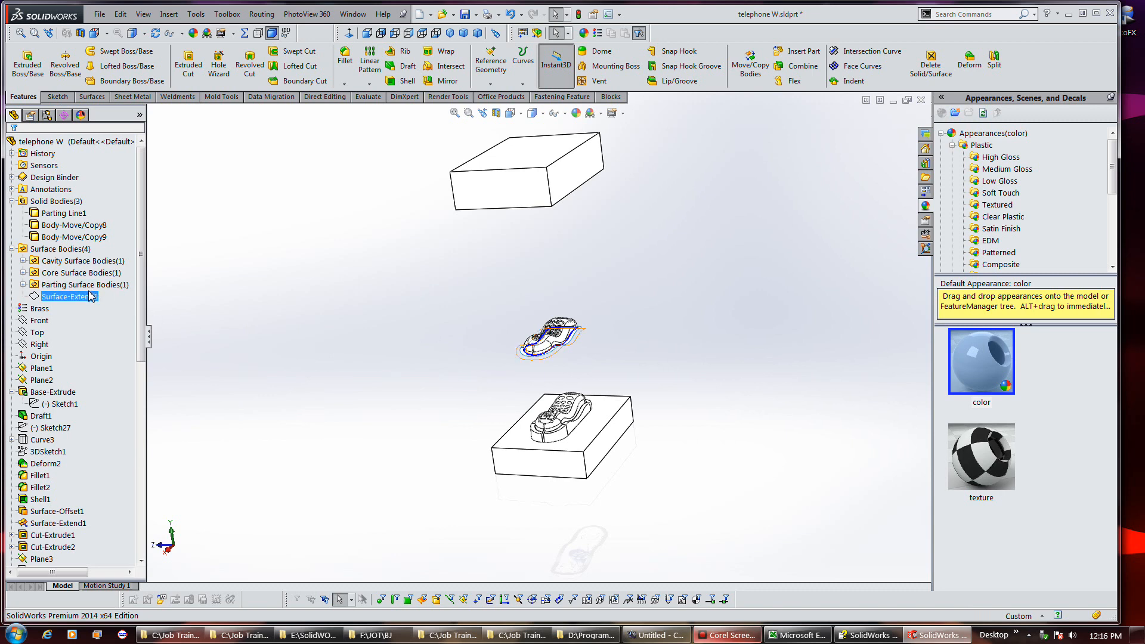
click(76, 213)
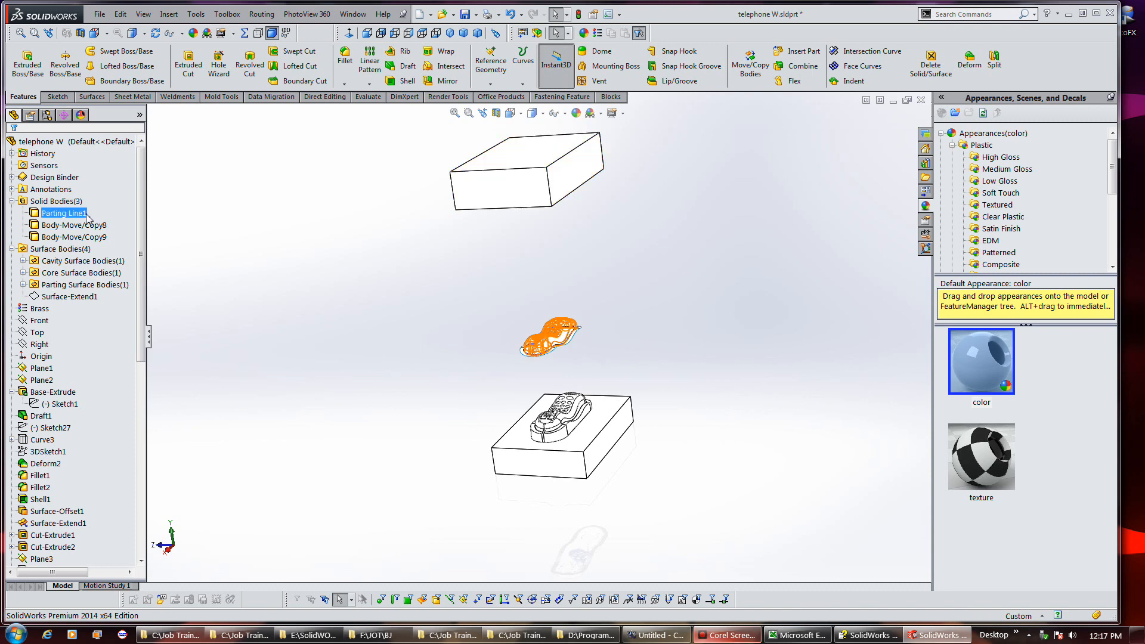
drag(141, 244, 116, 474)
click(78, 537)
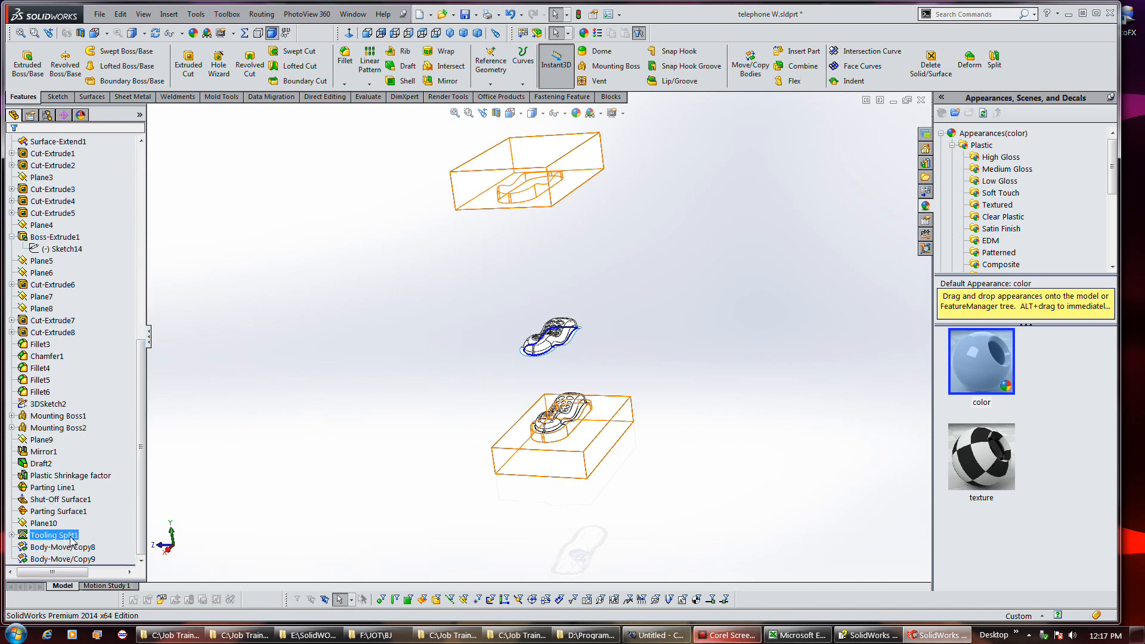
click(76, 559)
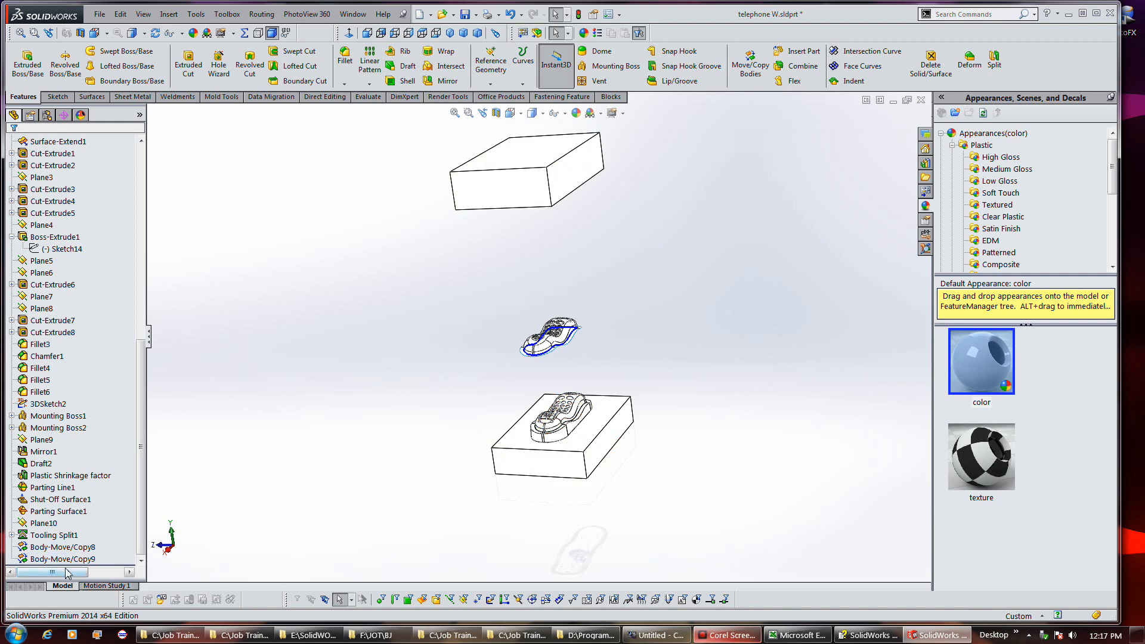
click(57, 560)
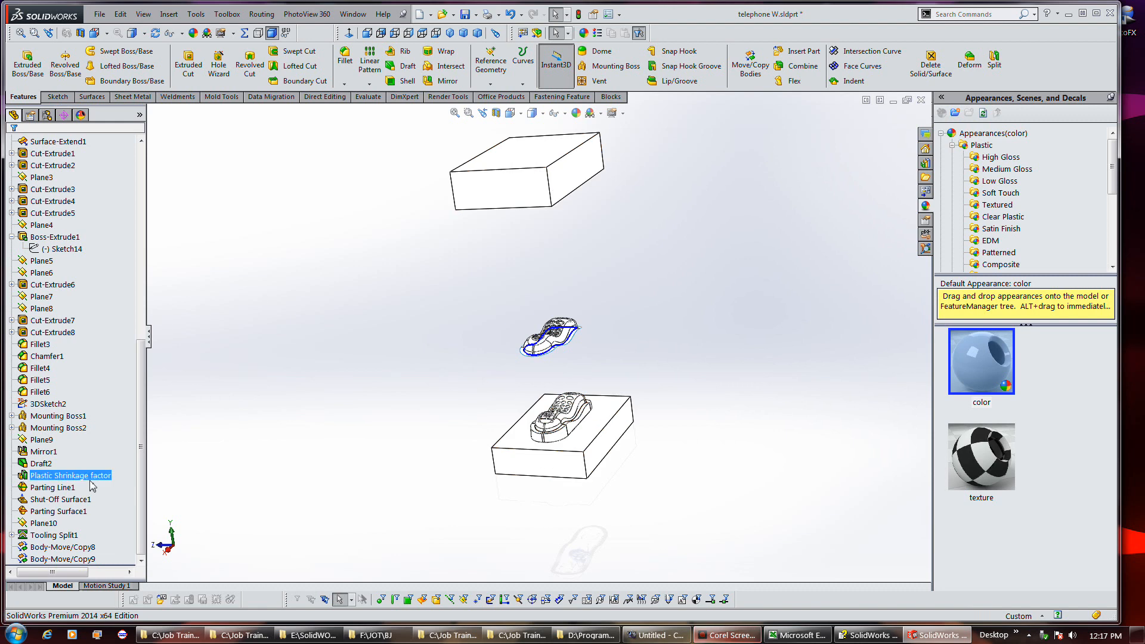
right_click(70, 488)
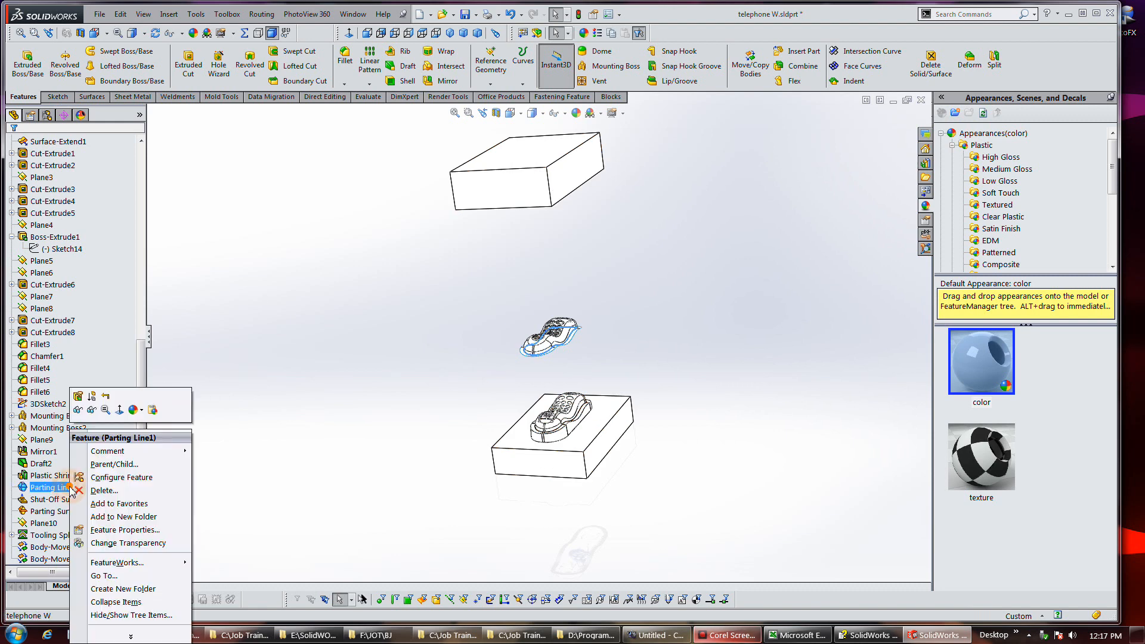
click(79, 411)
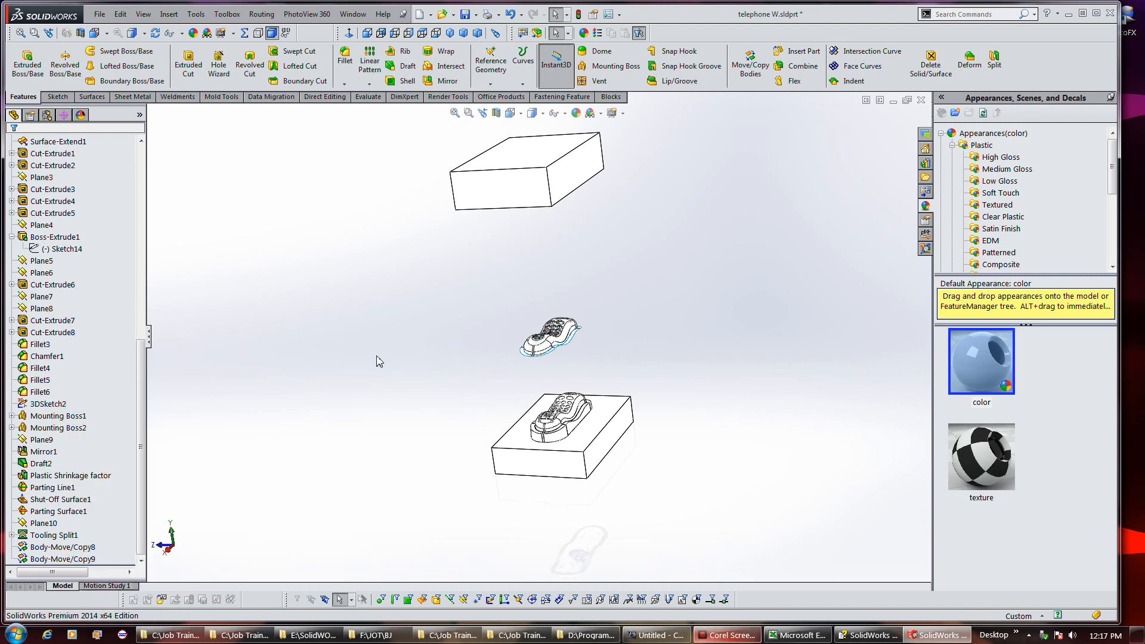
Step: Try to hide the Shut-Off Surface1 feature from the feature tree
click(60, 427)
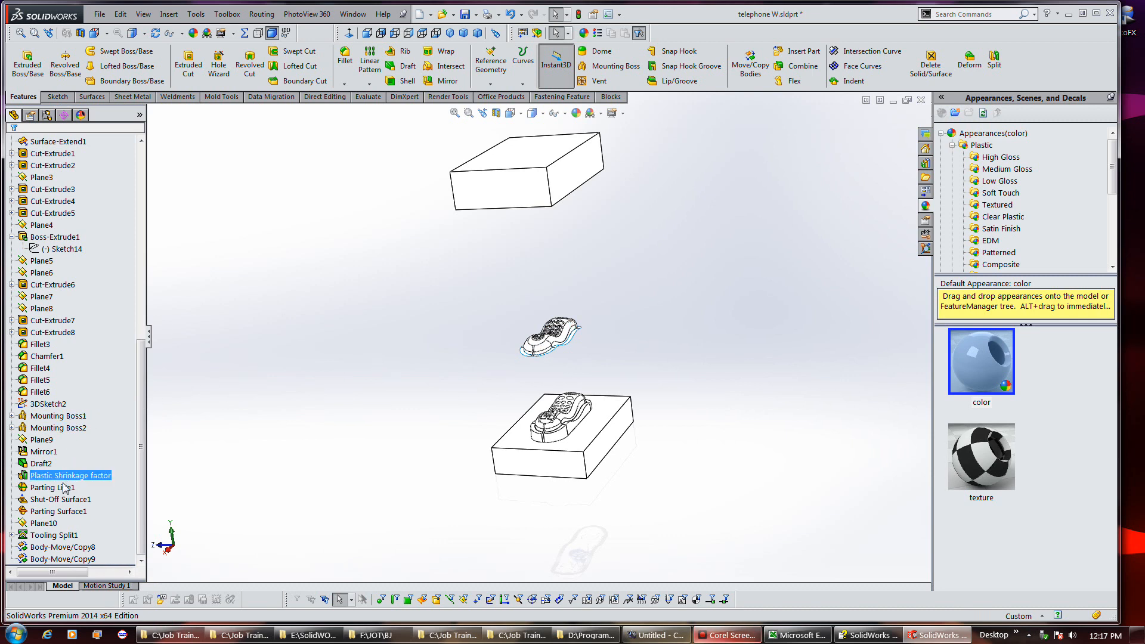
click(66, 500)
click(61, 488)
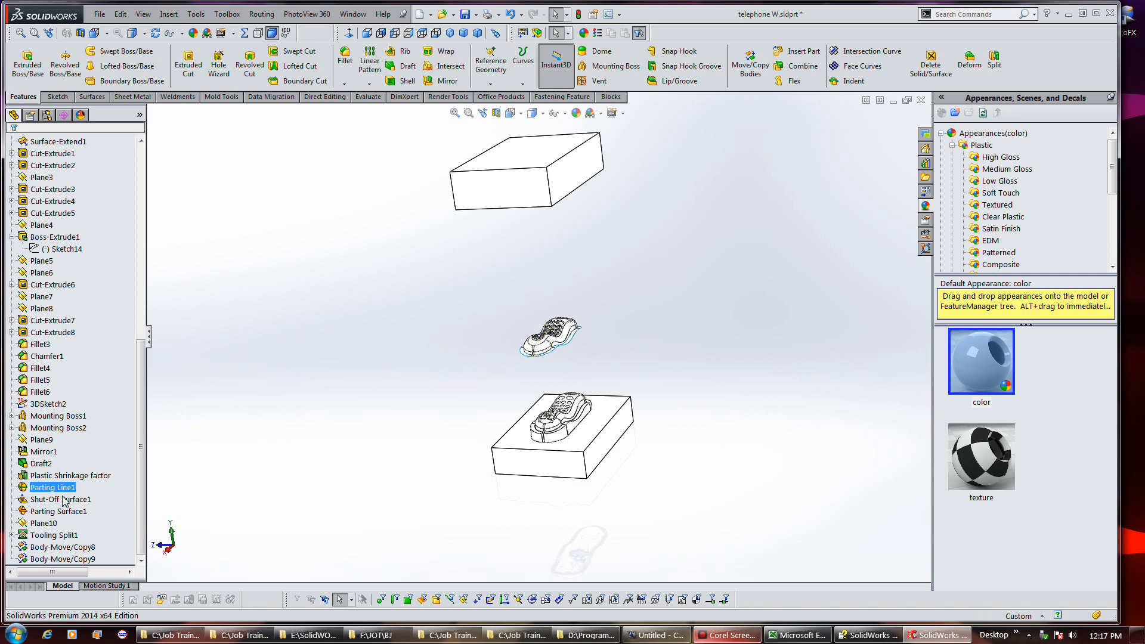
click(65, 500)
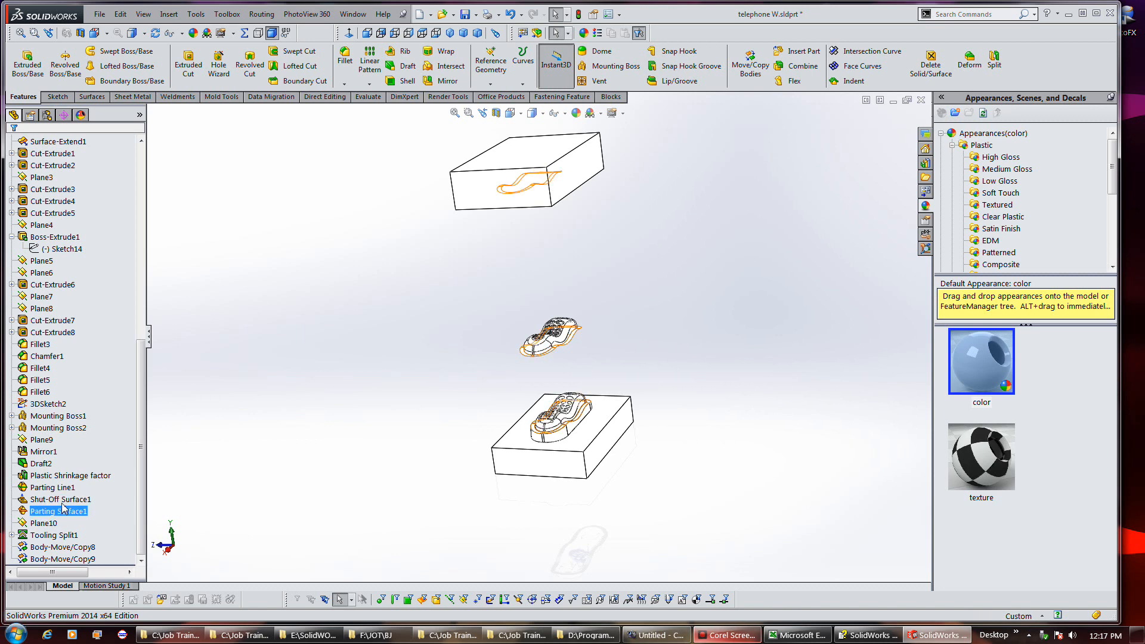
right_click(62, 501)
click(70, 423)
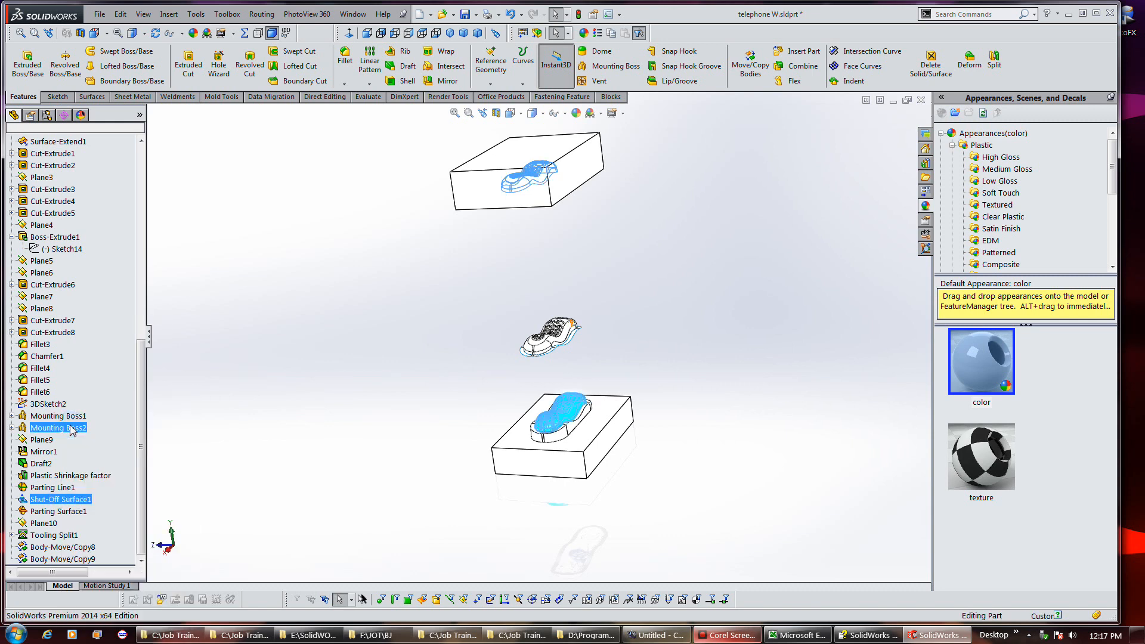
Step: Hide the solid telephone body through the Plastic Shrinkage factor feature
ctrl+click(71, 511)
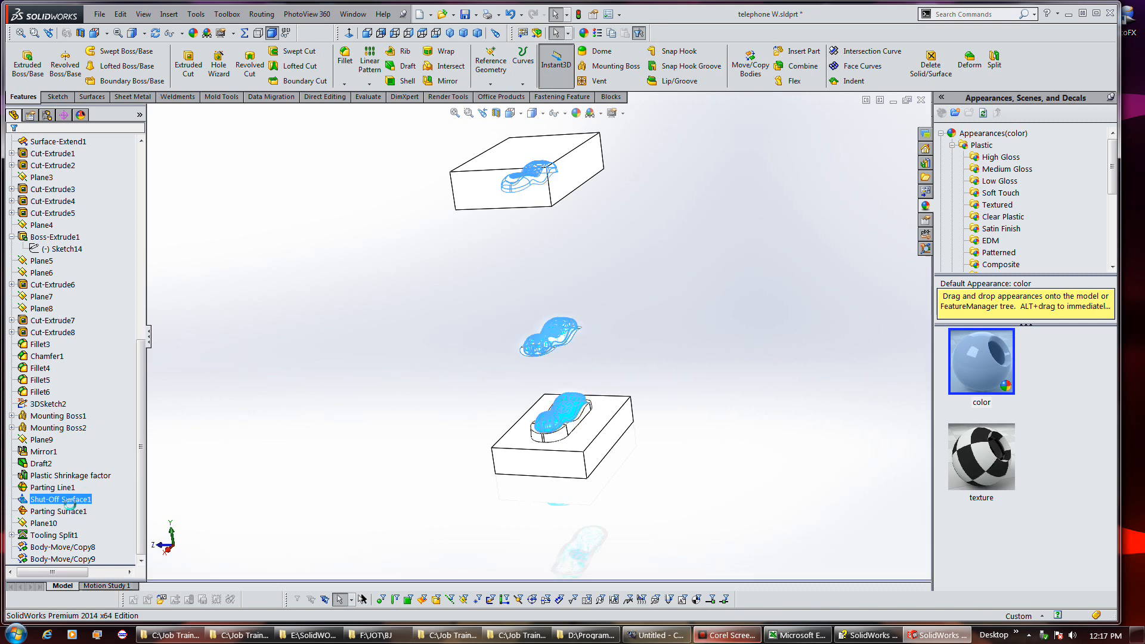
ctrl+click(55, 524)
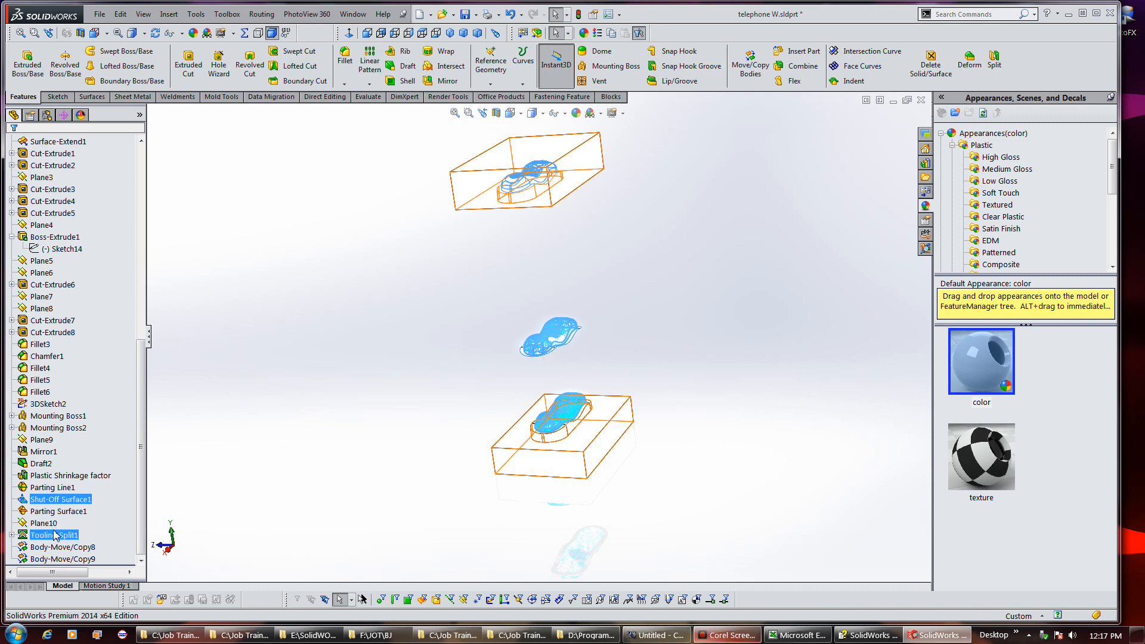
ctrl+click(51, 524)
ctrl+click(57, 476)
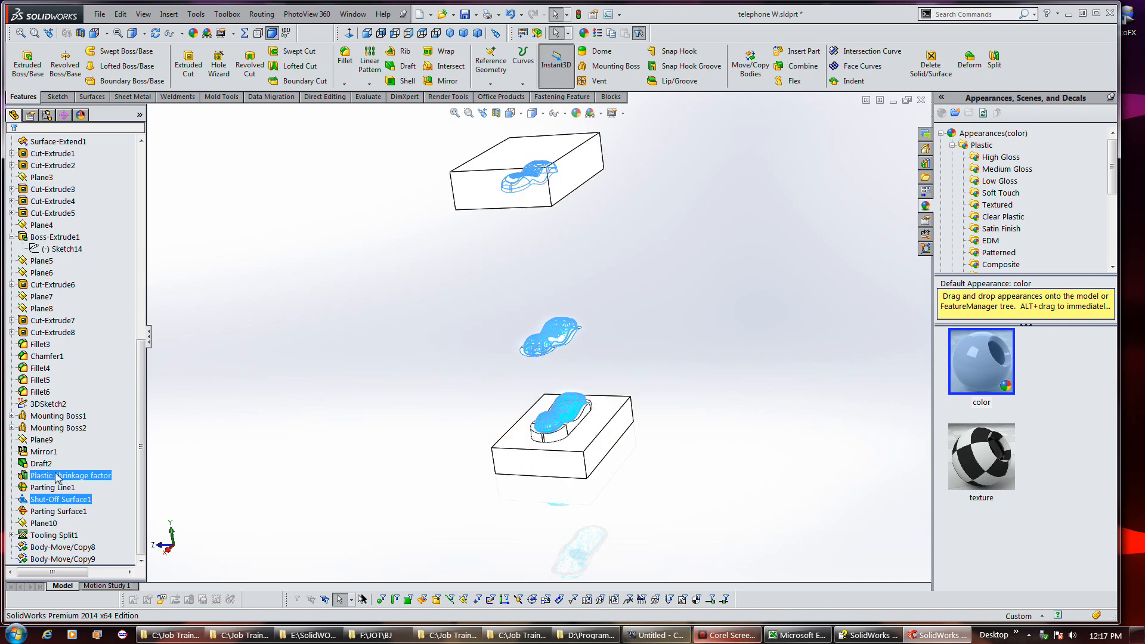
ctrl+click(86, 479)
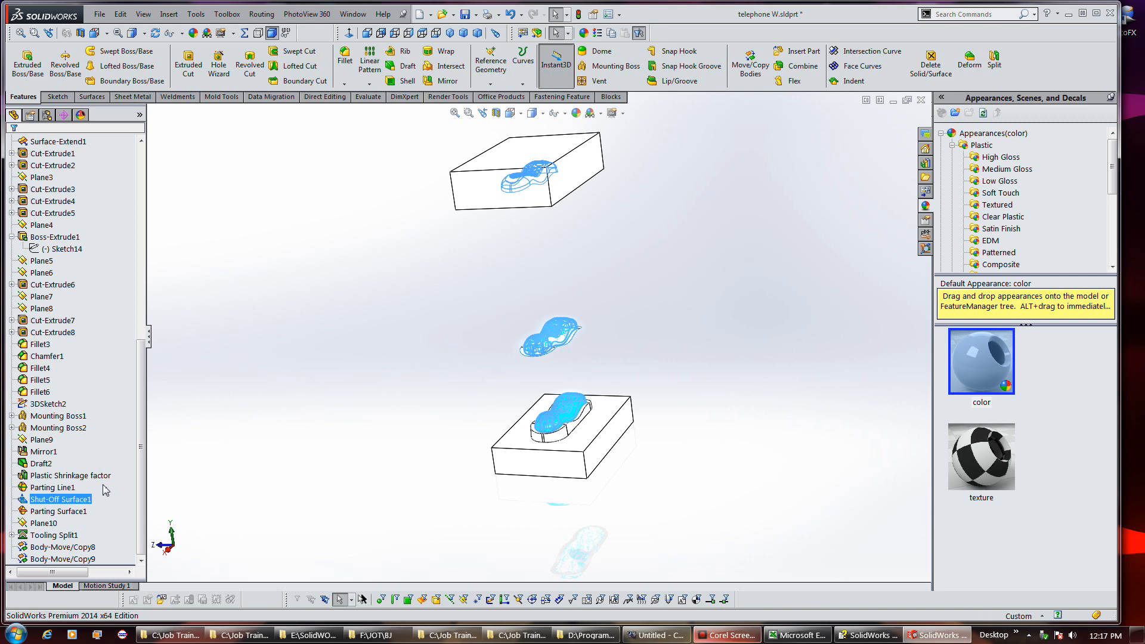
ctrl+click(73, 489)
ctrl+click(72, 489)
ctrl+click(74, 477)
click(74, 477)
right_click(74, 477)
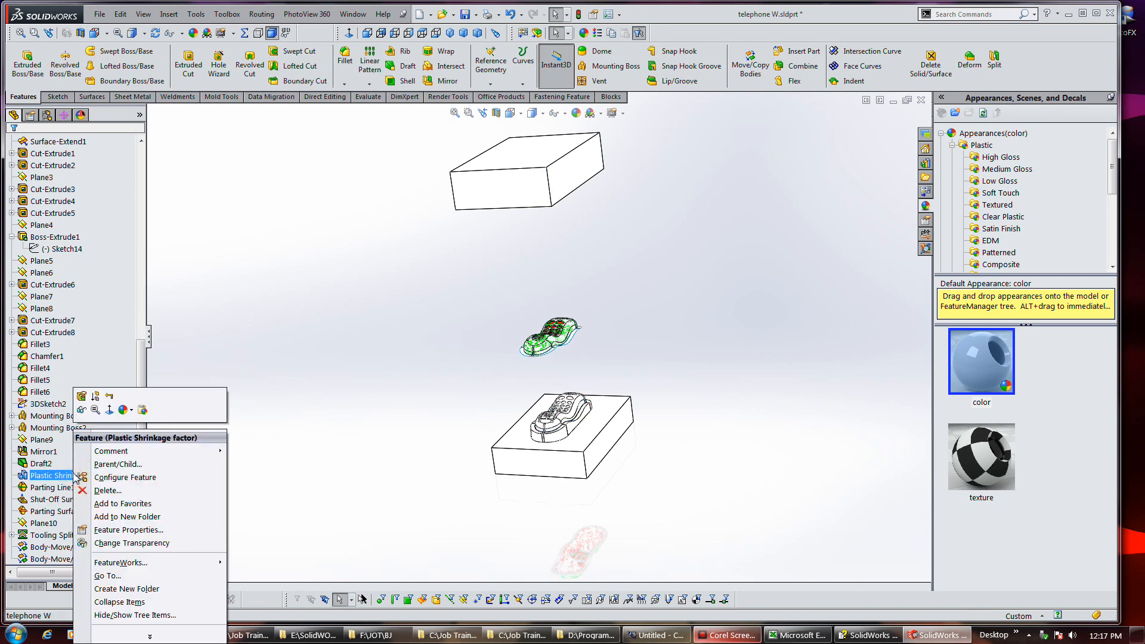
click(83, 410)
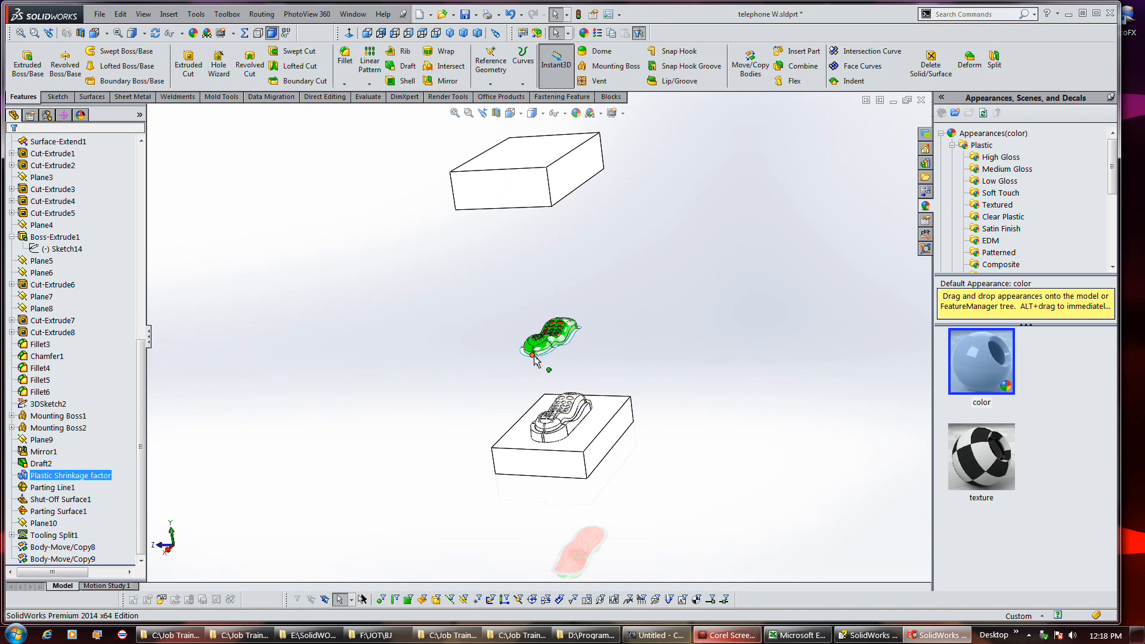
Step: Hide the Parting Surface1 body around the edge of the telephone part
scroll(529, 363, down, 6)
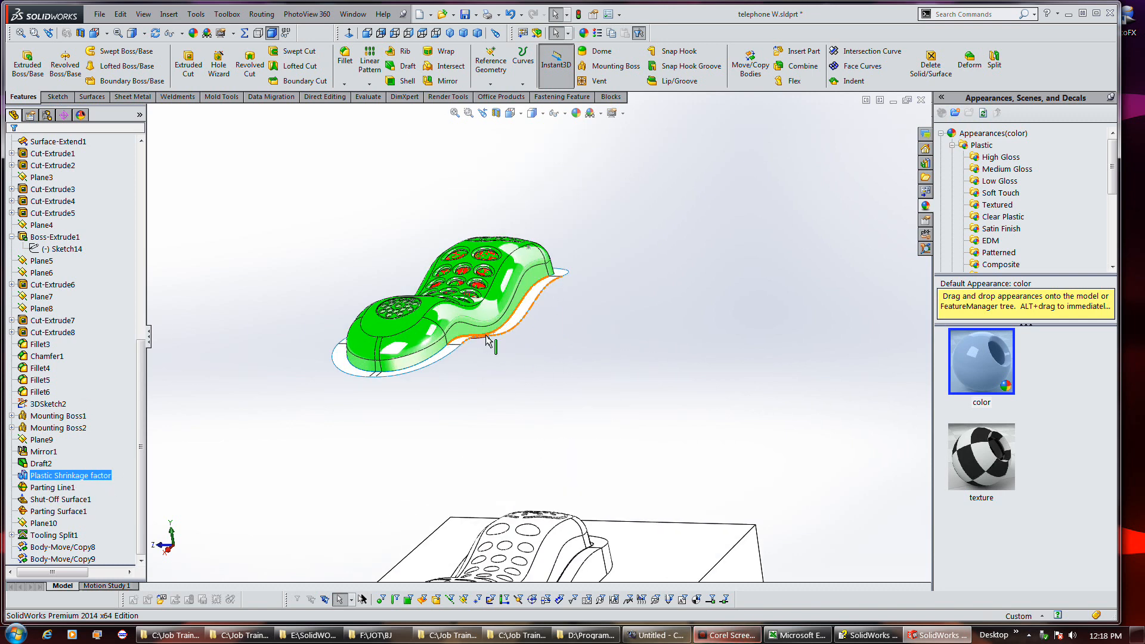
right_click(518, 307)
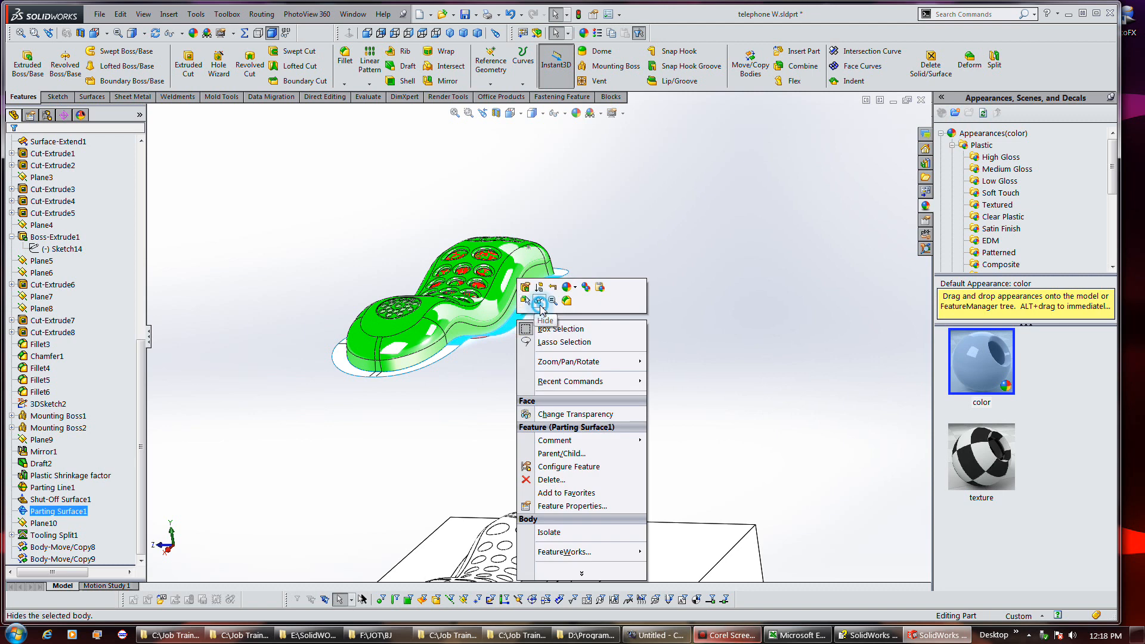
click(540, 303)
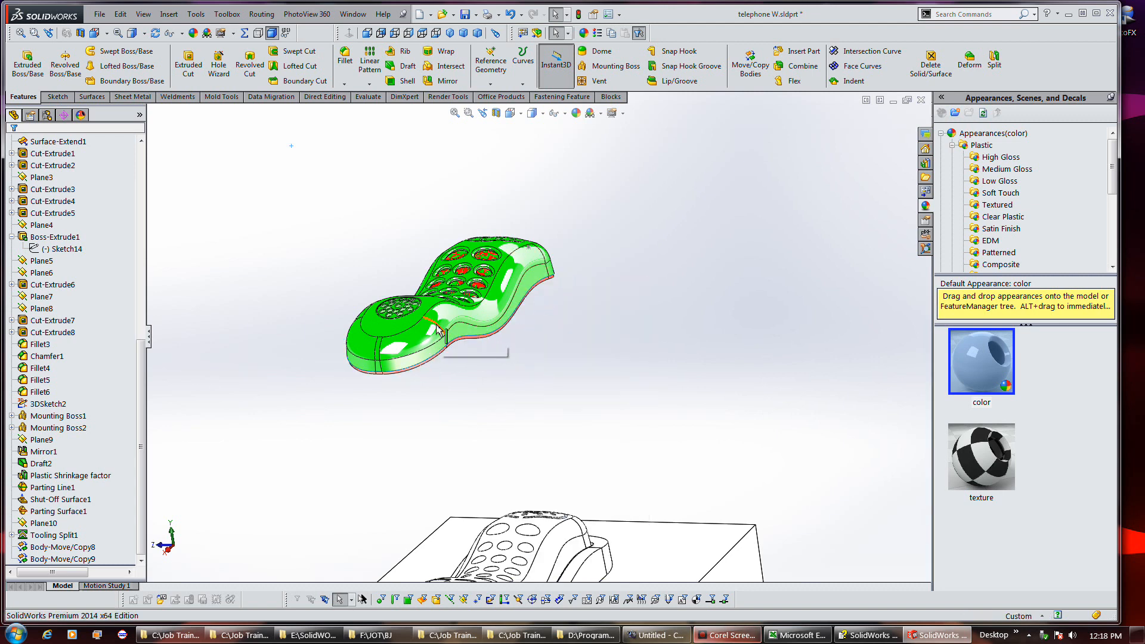
Step: Hide the cavity surface bodies and the core surface bodies listed under Surface Bodies
drag(142, 370, 159, 175)
click(99, 237)
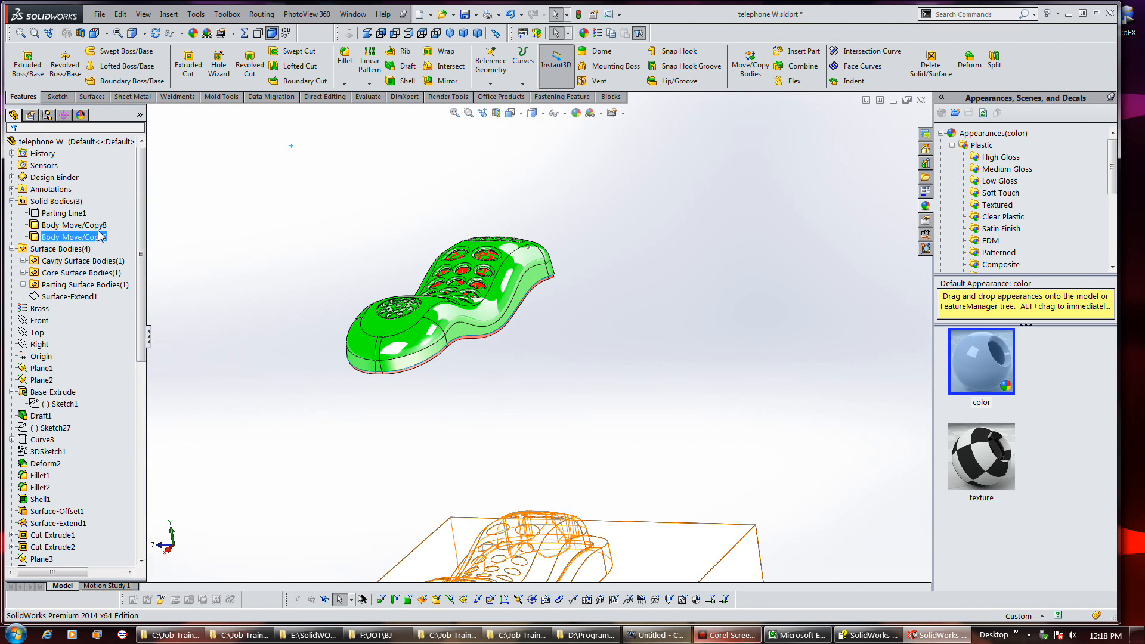
click(89, 261)
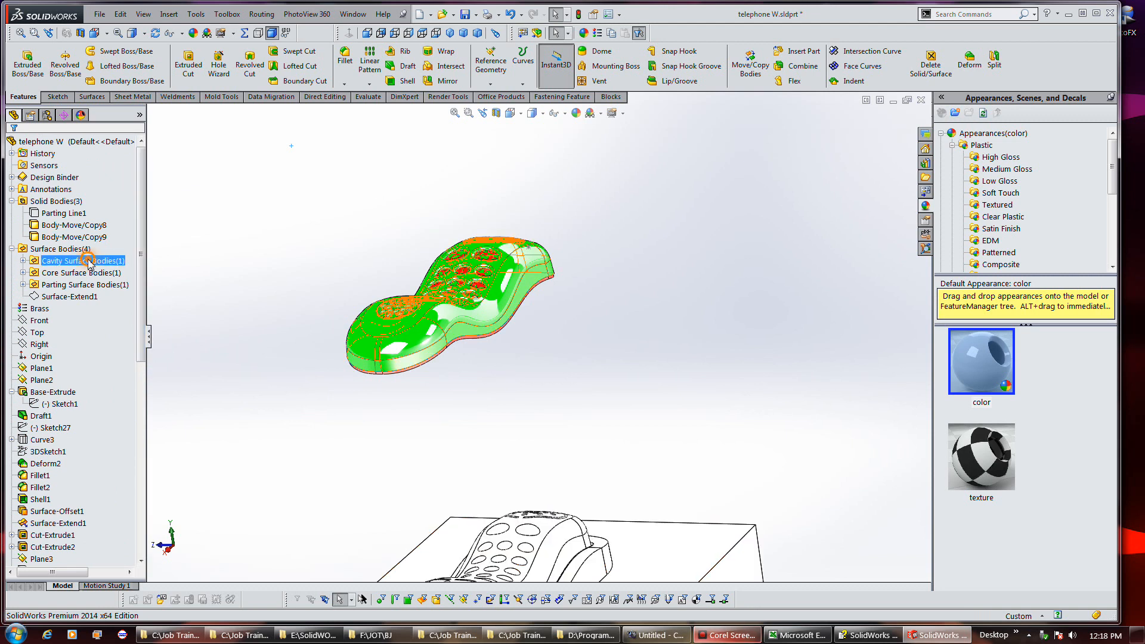
right_click(88, 262)
key(Escape)
click(87, 275)
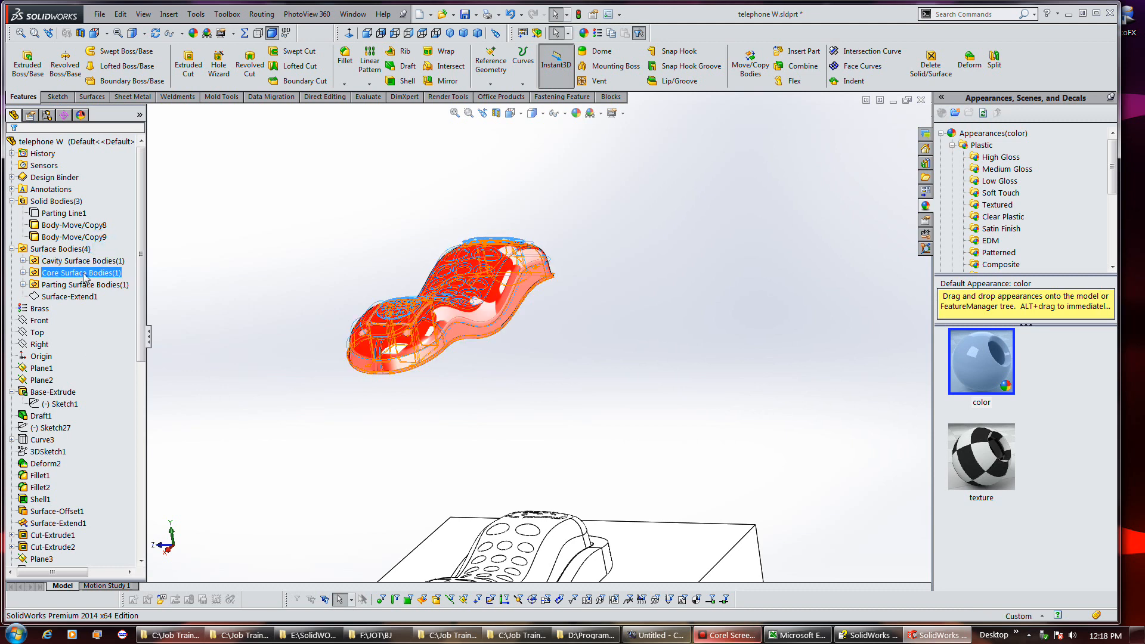
right_click(87, 275)
click(98, 286)
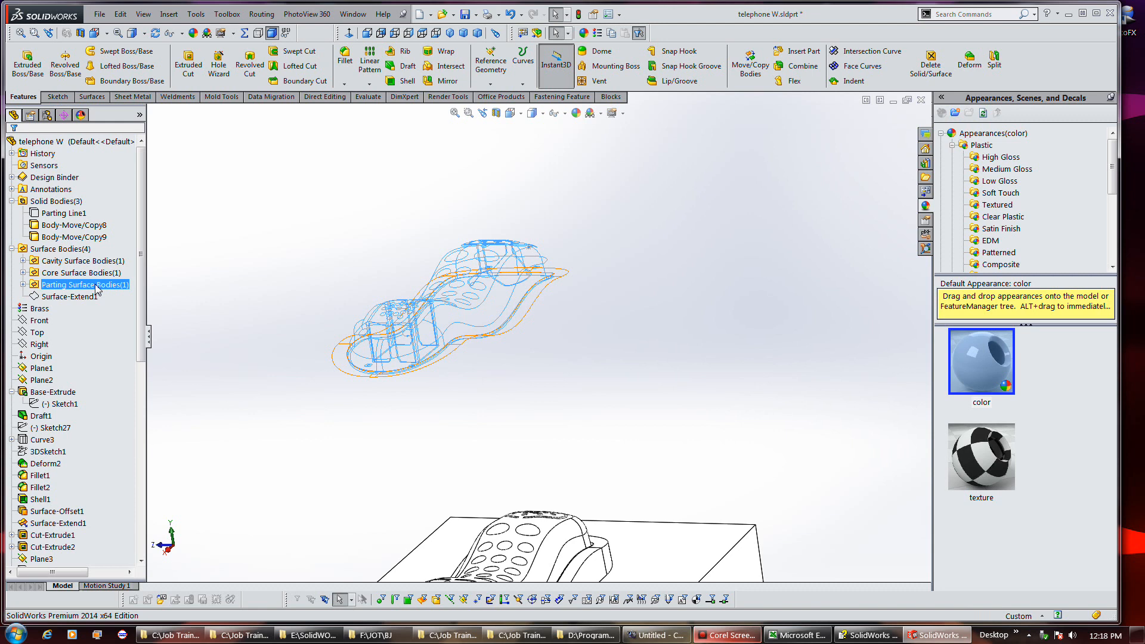
click(246, 339)
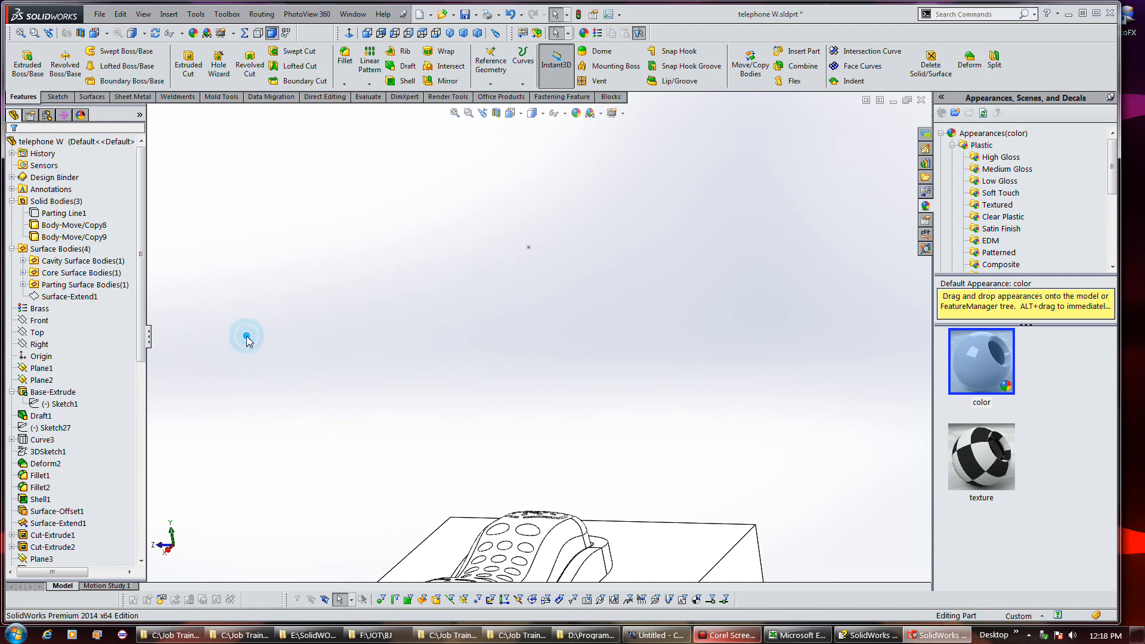
Step: Show the Parting Line1 solid body between the two mold blocks and inspect it up close
scroll(361, 274, up, 3)
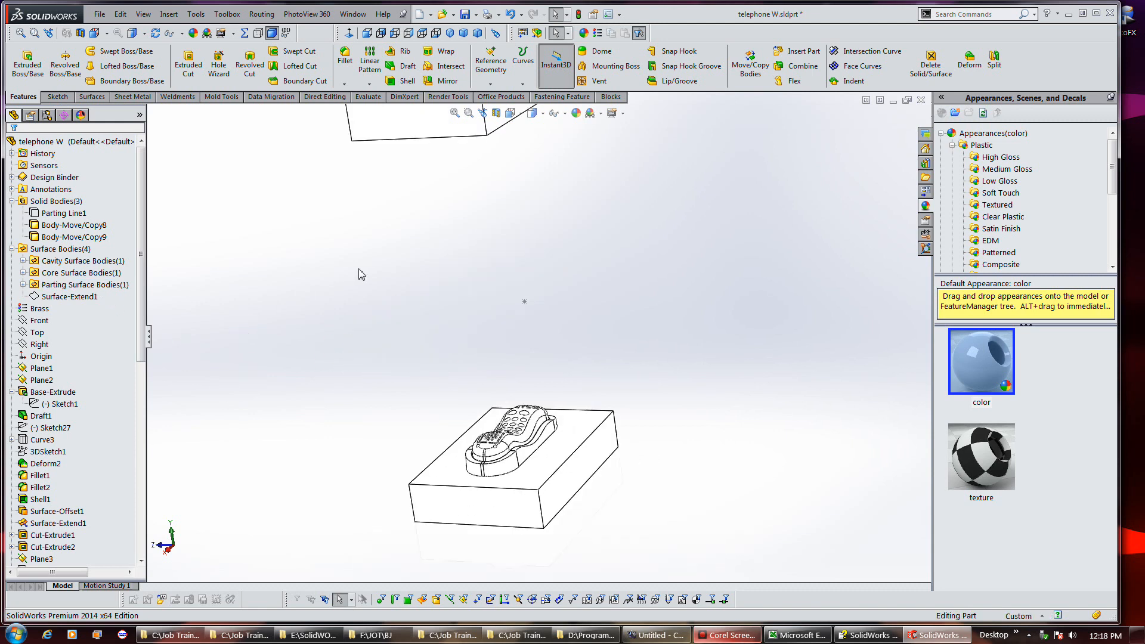
scroll(358, 274, up, 2)
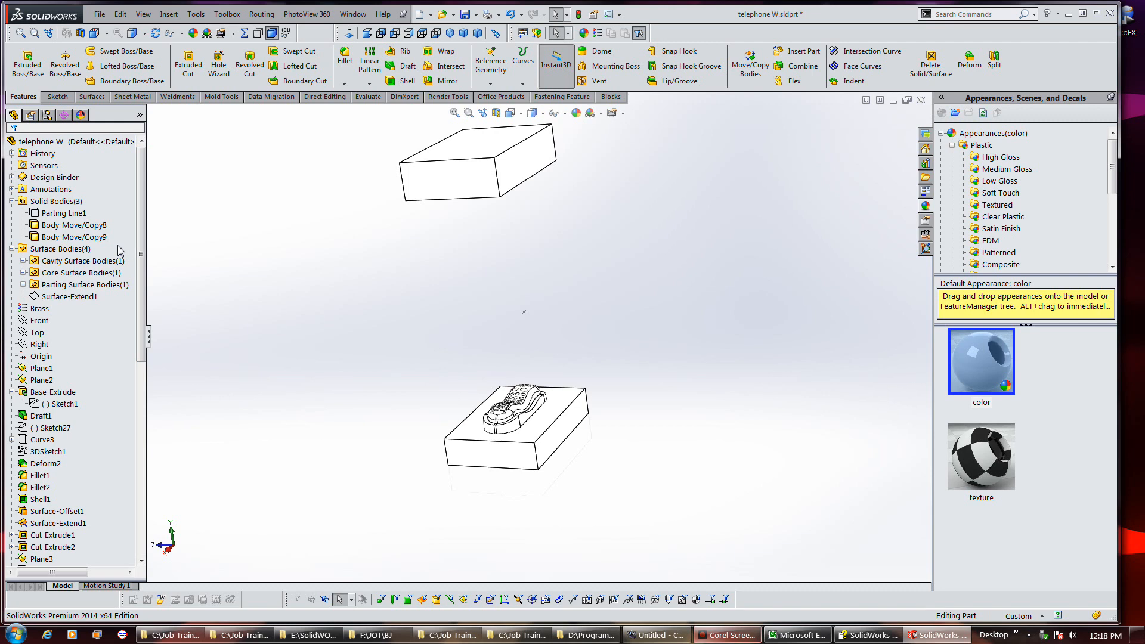
click(85, 214)
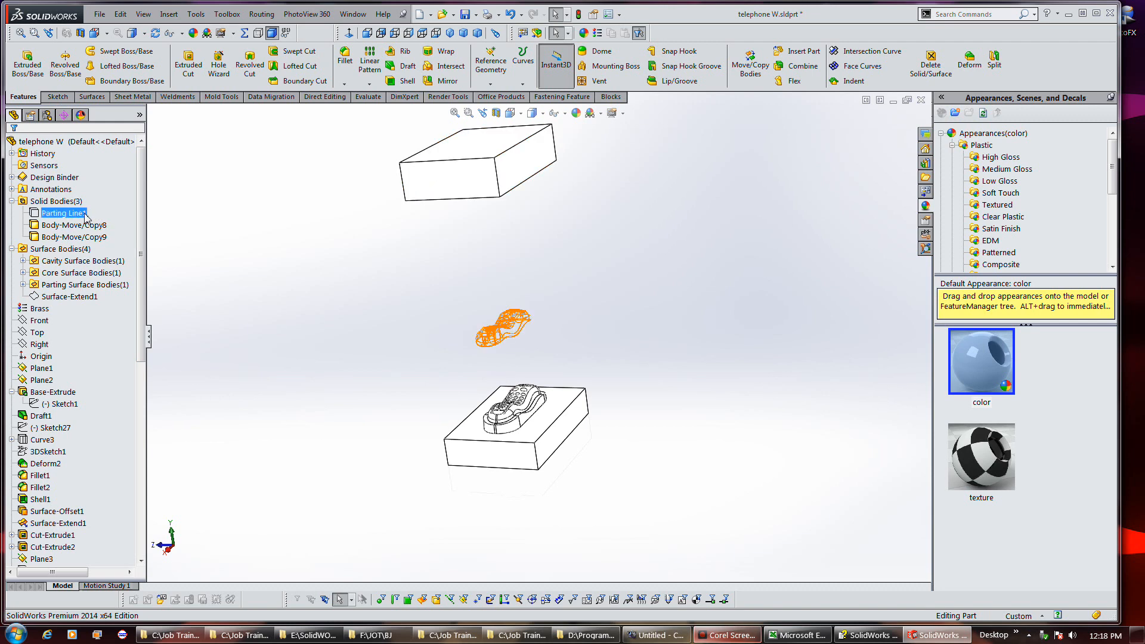
right_click(85, 213)
click(89, 197)
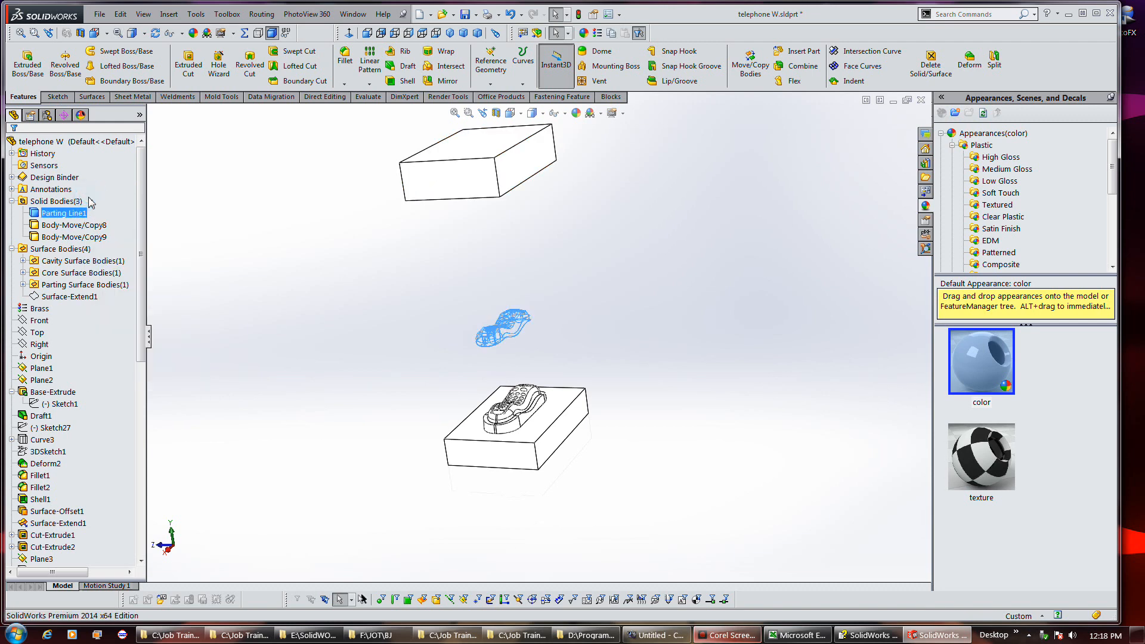
click(279, 287)
scroll(543, 318, down, 3)
middle_drag(549, 325, 466, 328)
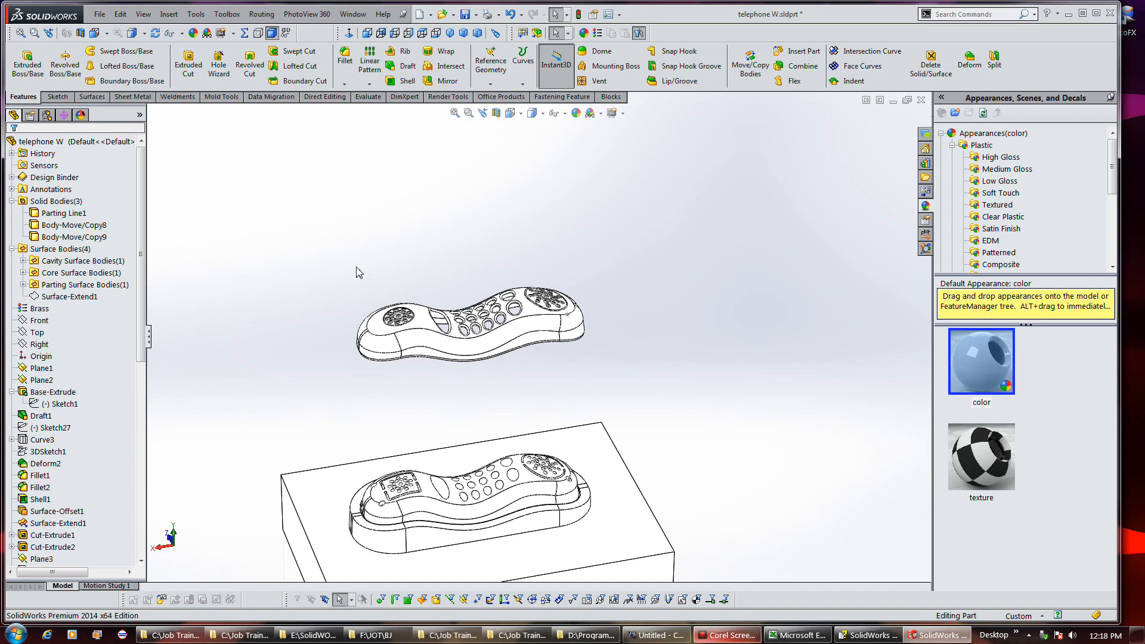
Step: Examine the mold features from Plastic Shrinkage factor to Tooling Split1, and view the separated blocks and telephone part from another angle
drag(143, 313, 142, 516)
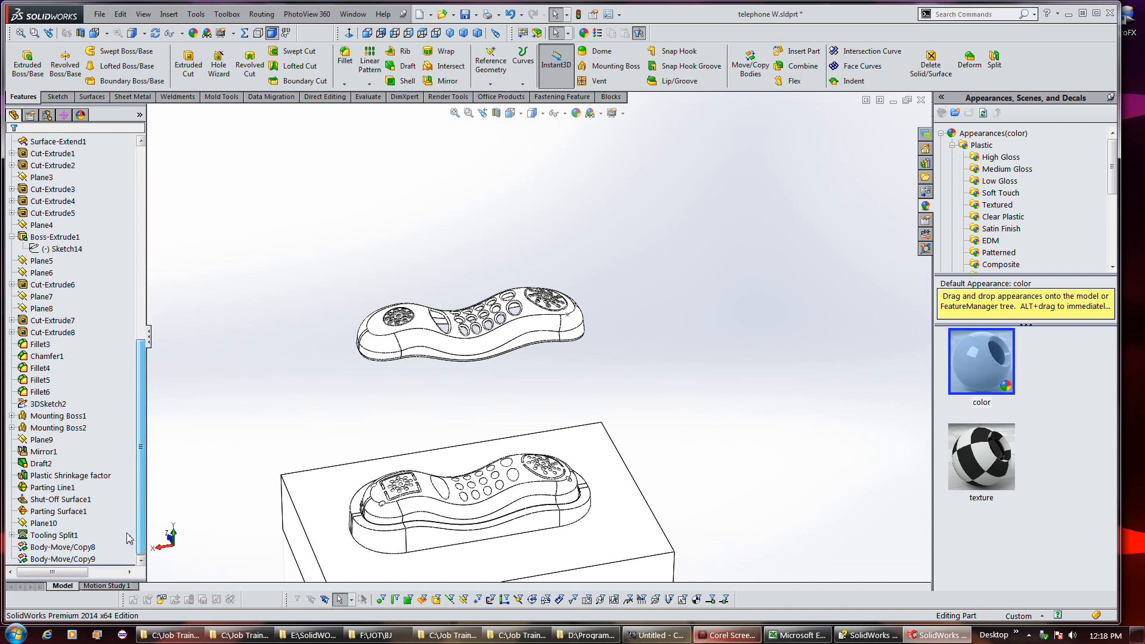
click(44, 453)
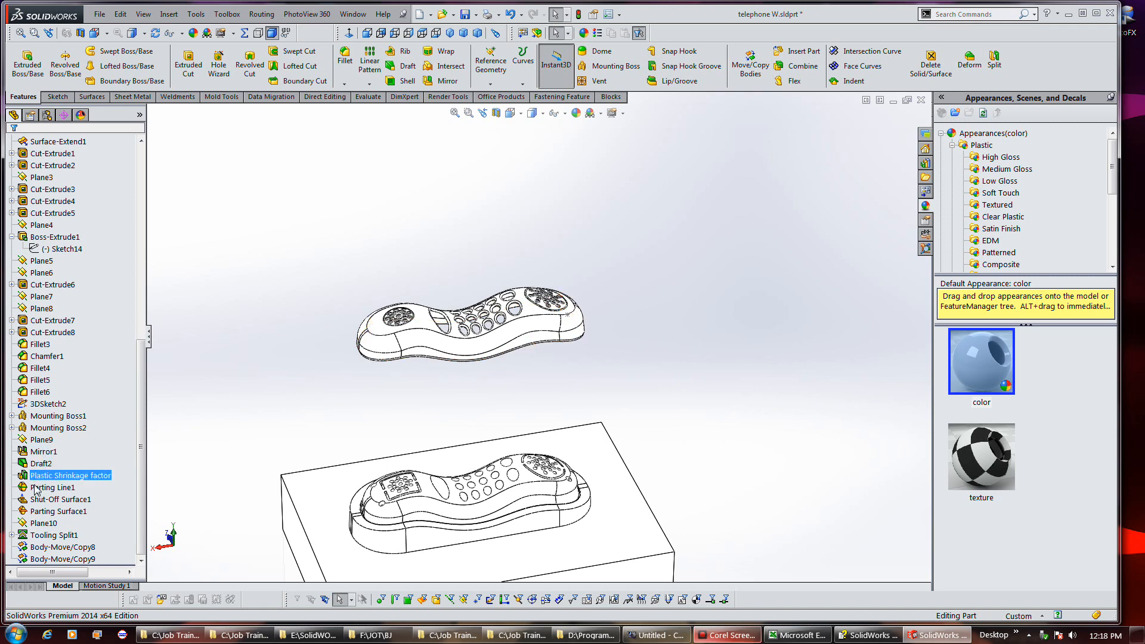
click(33, 523)
click(48, 476)
click(51, 535)
click(54, 523)
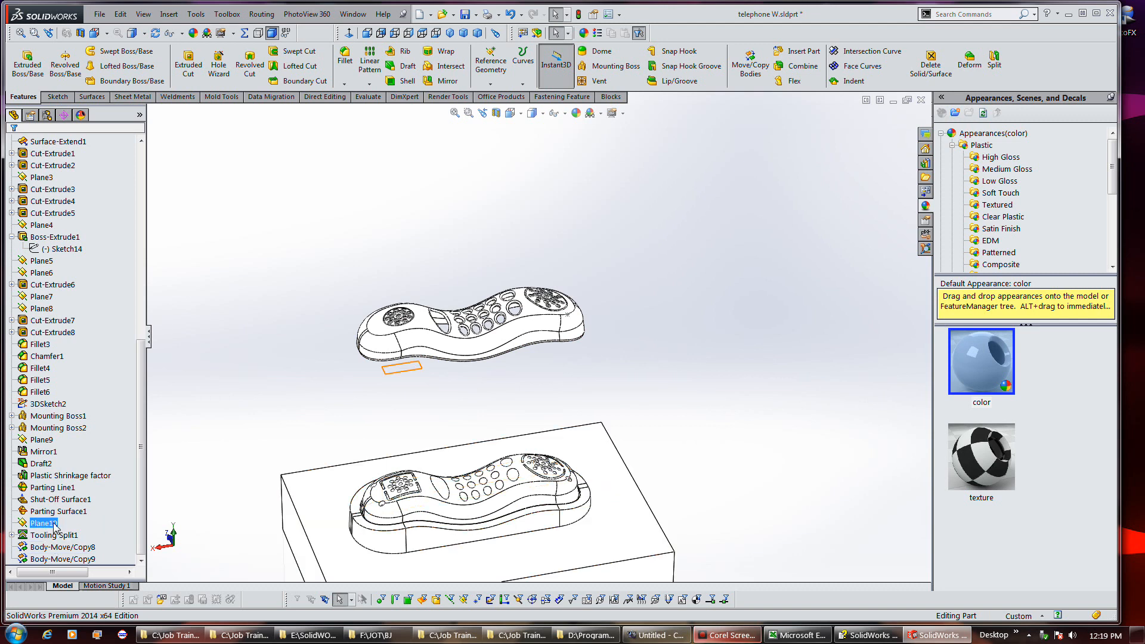
click(225, 374)
middle_drag(314, 350, 454, 244)
drag(455, 220, 266, 256)
key(Escape)
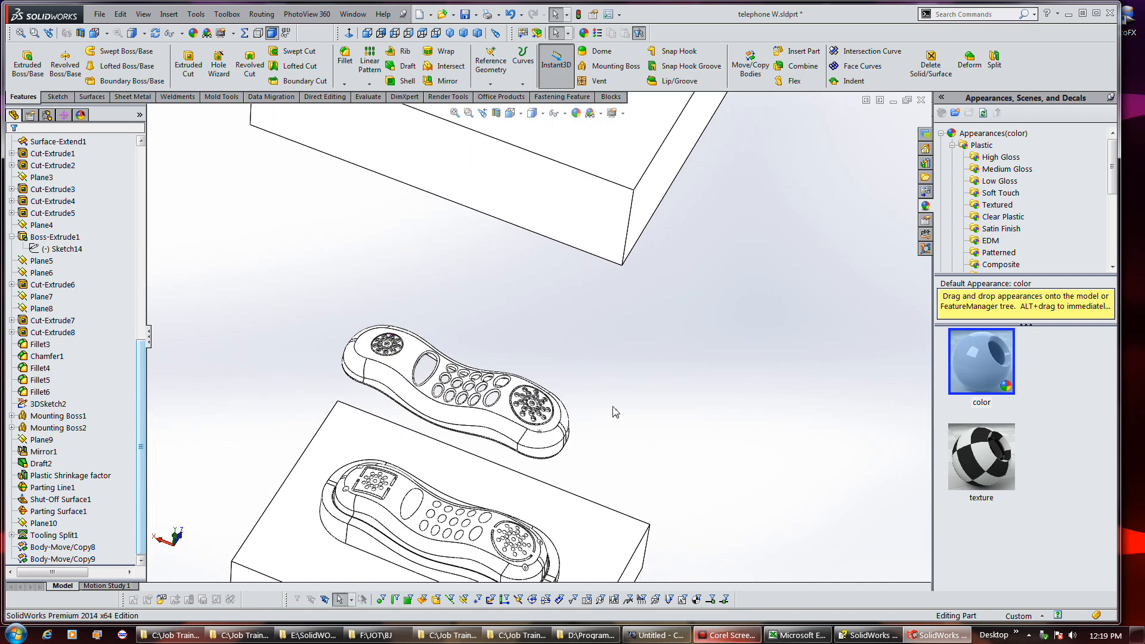
key(f)
middle_drag(621, 477, 606, 399)
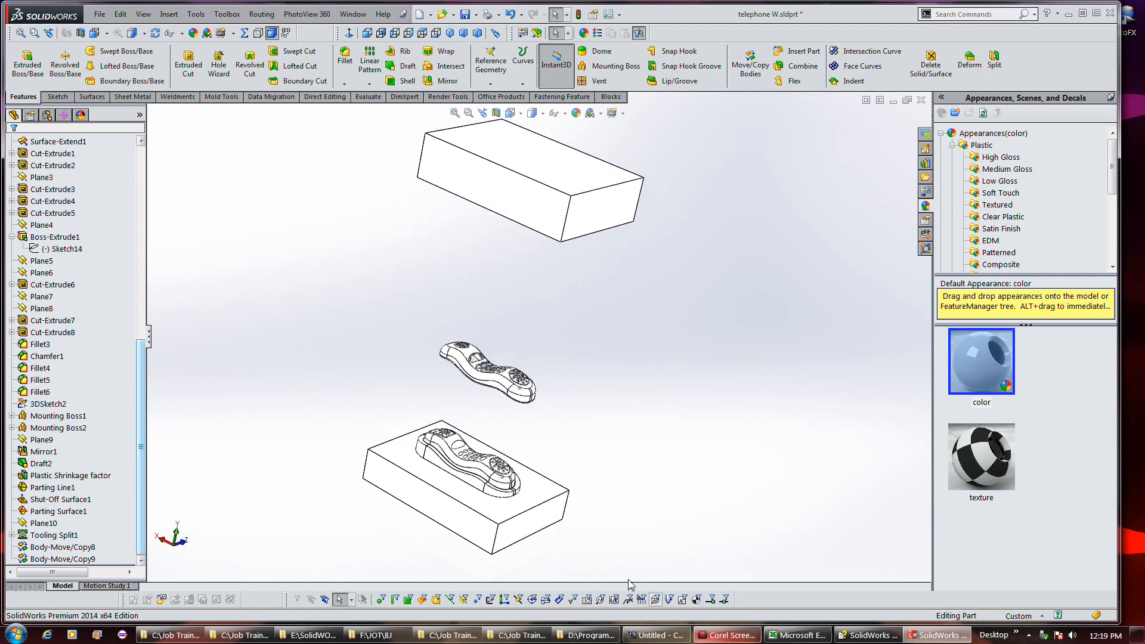
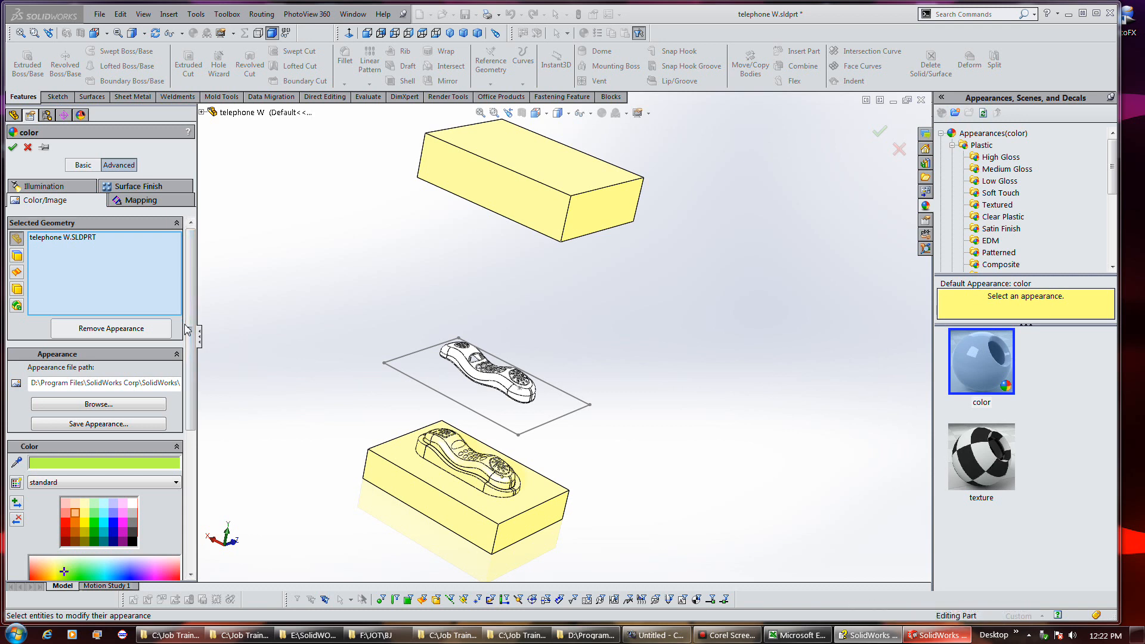
Step: Set the transparent amount of the whole part's color appearance to 0.30 and view the separated mold blocks
click(60, 186)
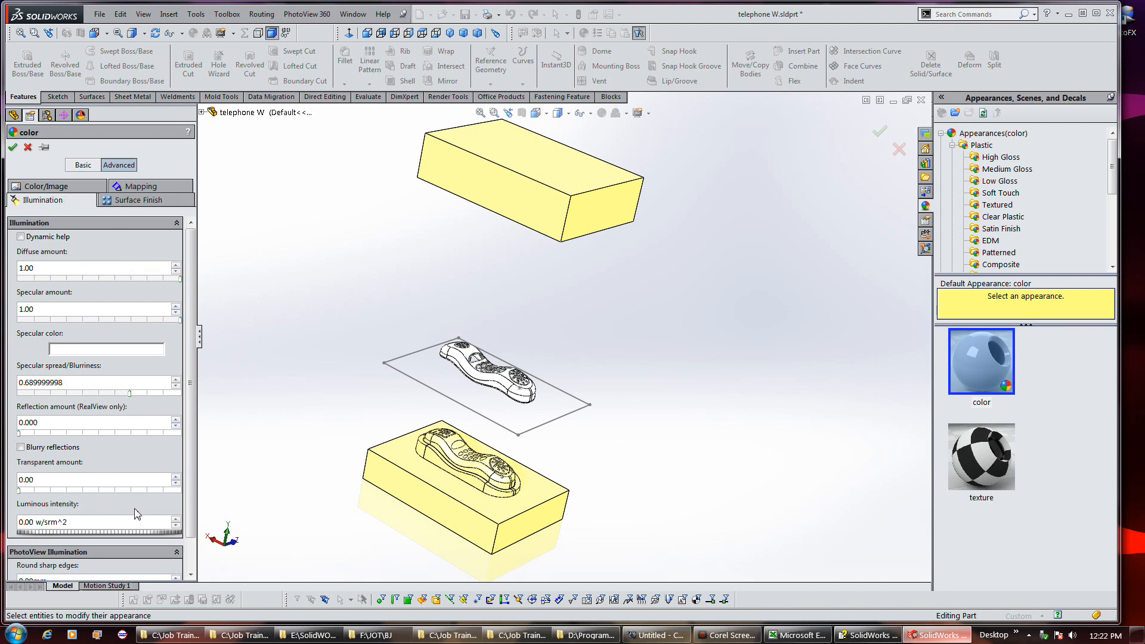
scroll(184, 459, down, 2)
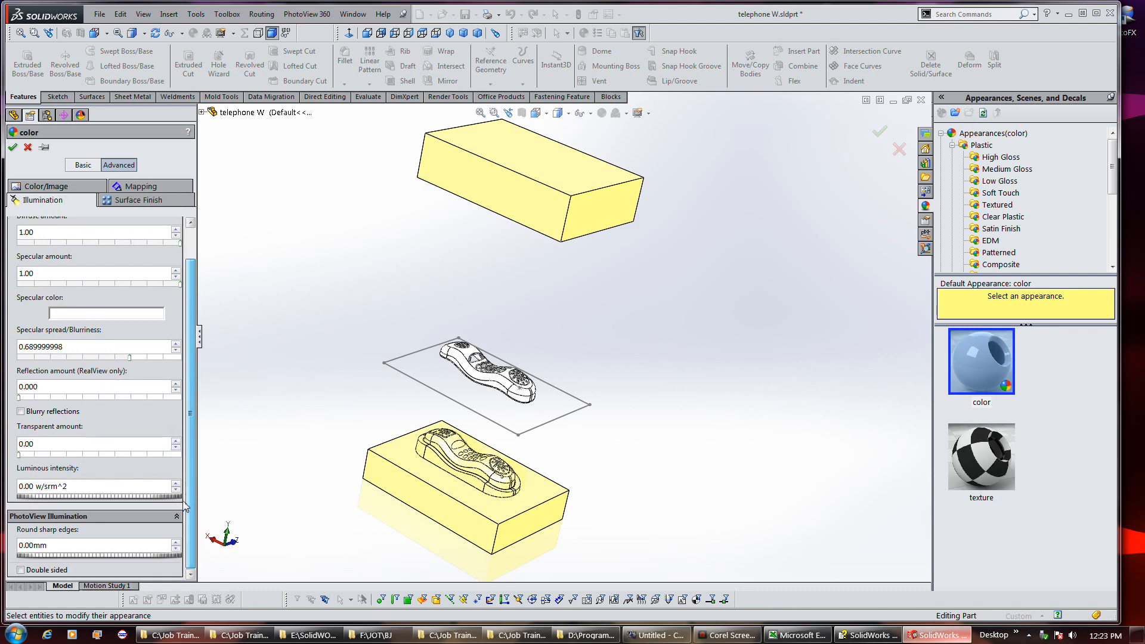
scroll(185, 495, up, 2)
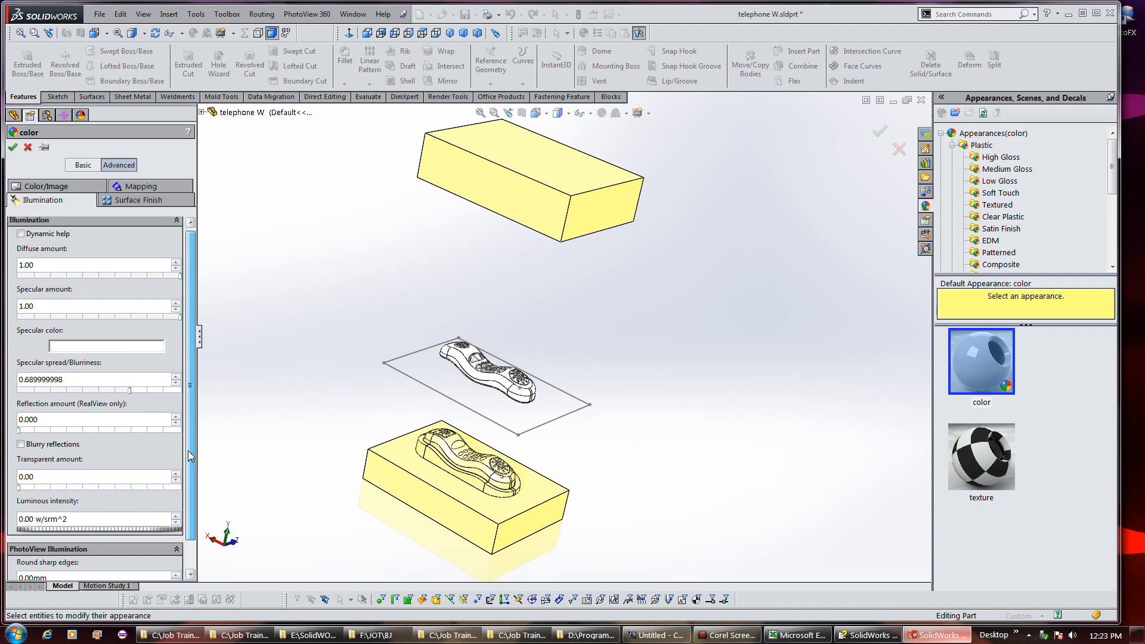
click(49, 490)
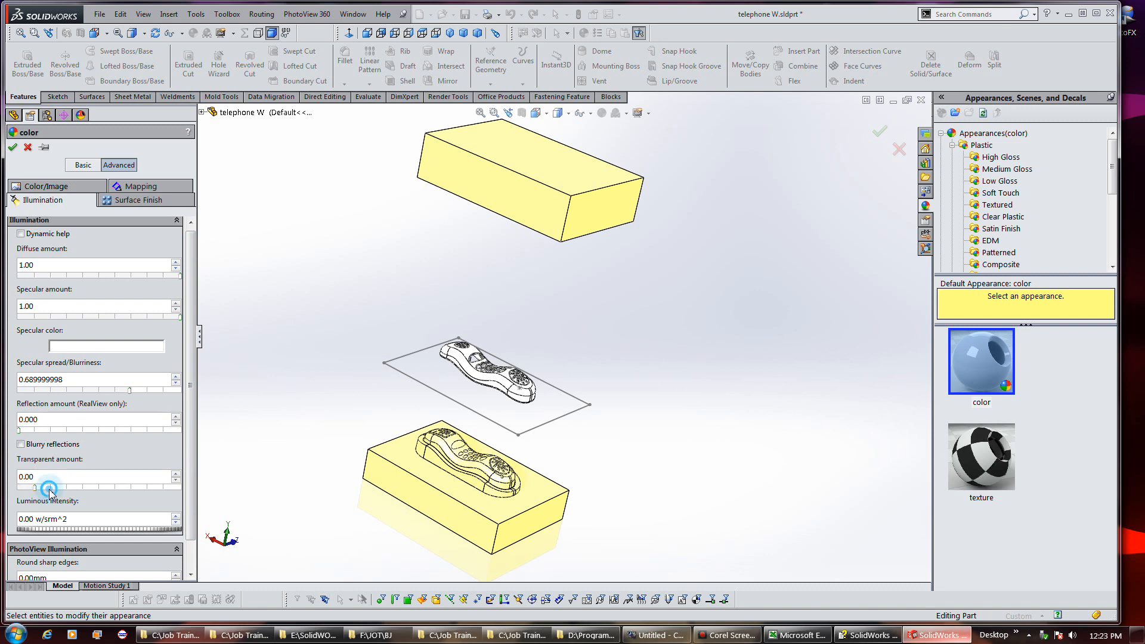
click(64, 489)
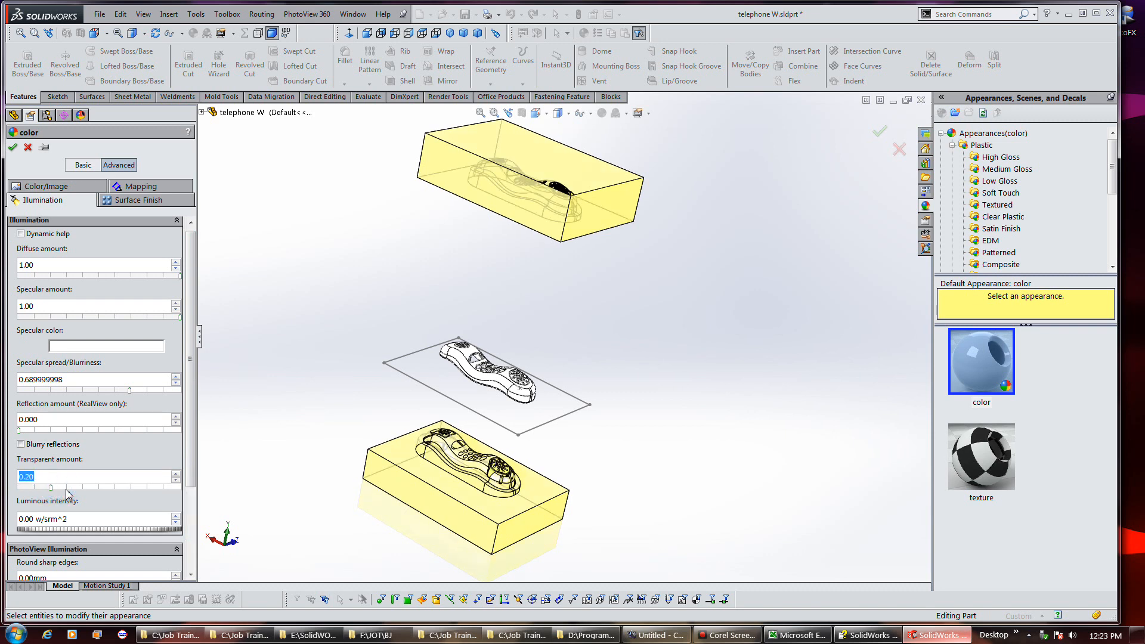
click(75, 488)
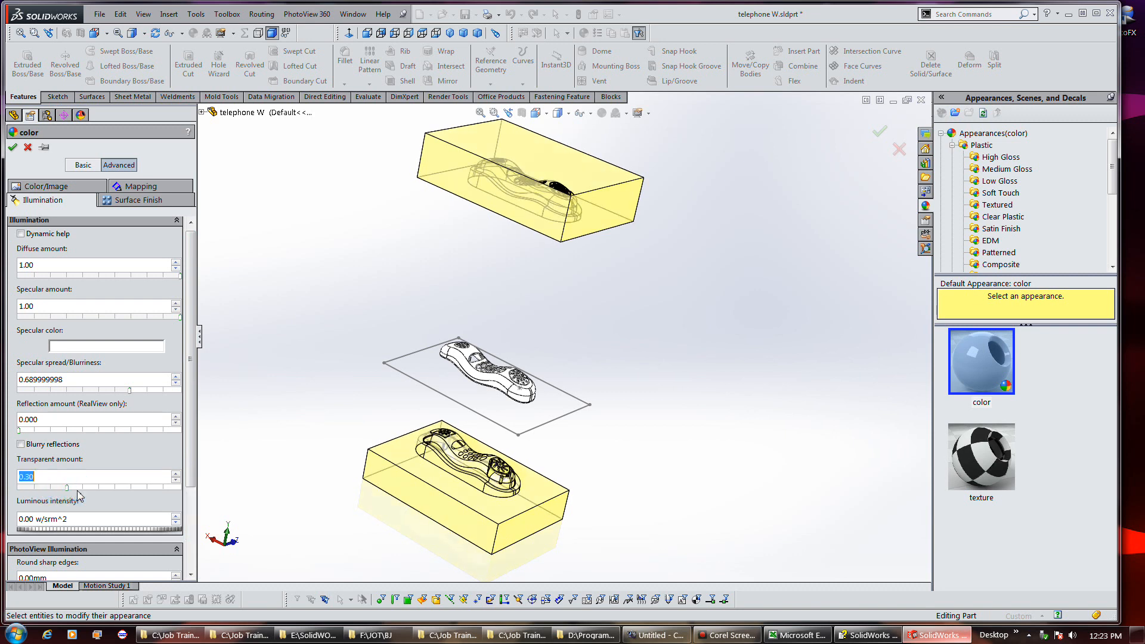
click(12, 147)
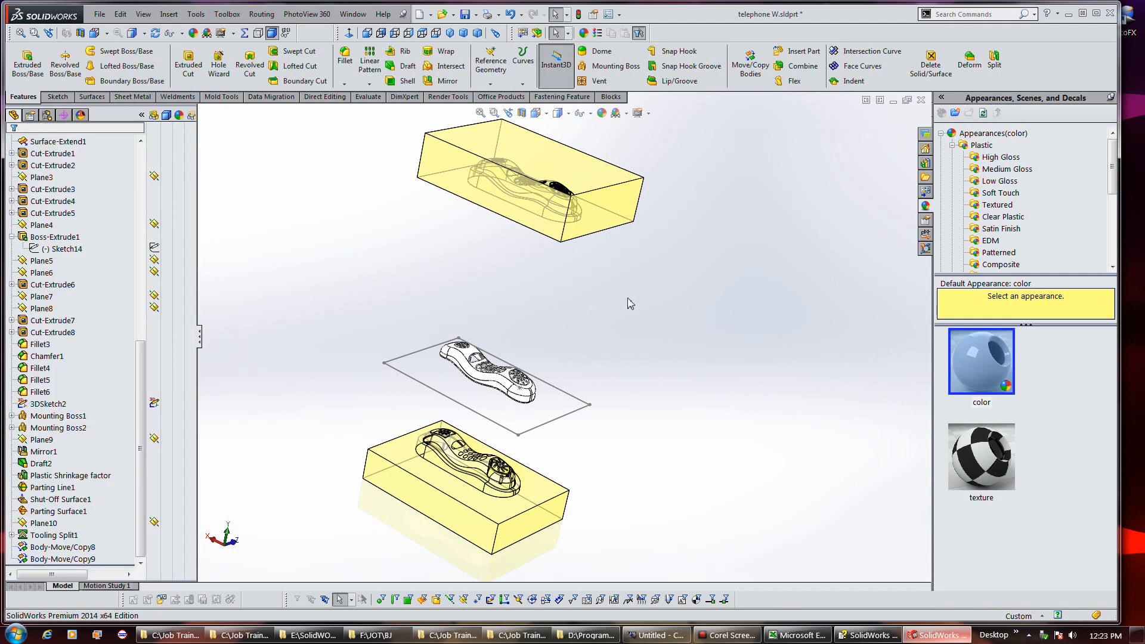
mouse_move(600, 315)
middle_down()
mouse_move(563, 329)
mouse_move(585, 316)
mouse_move(609, 274)
mouse_move(613, 303)
middle_up()
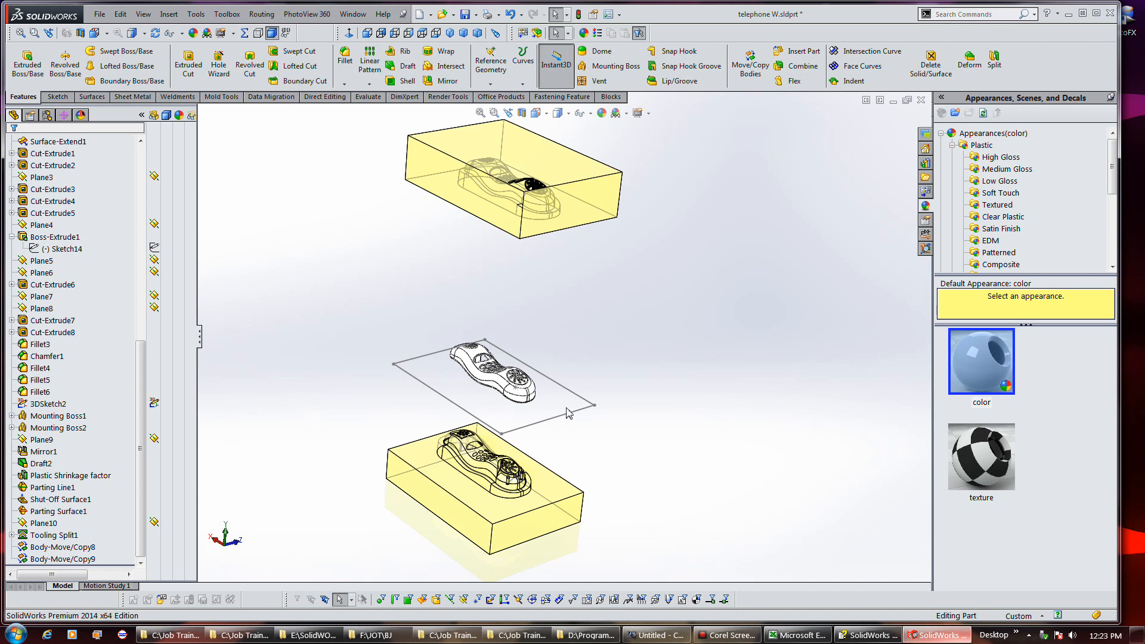
scroll(485, 397, down, 4)
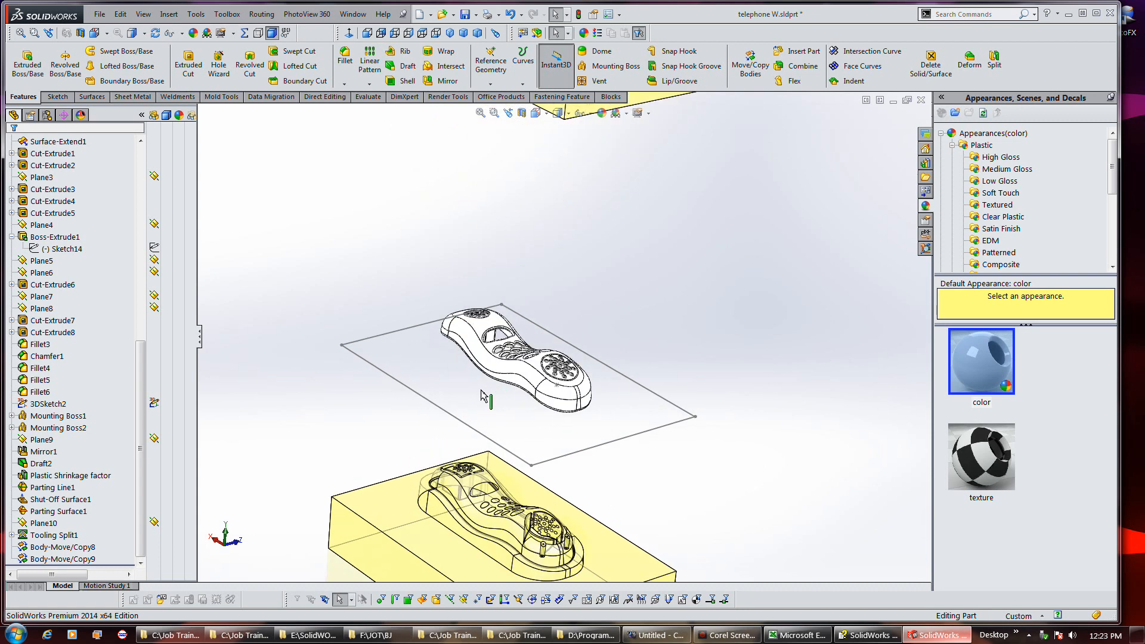
scroll(481, 393, up, 3)
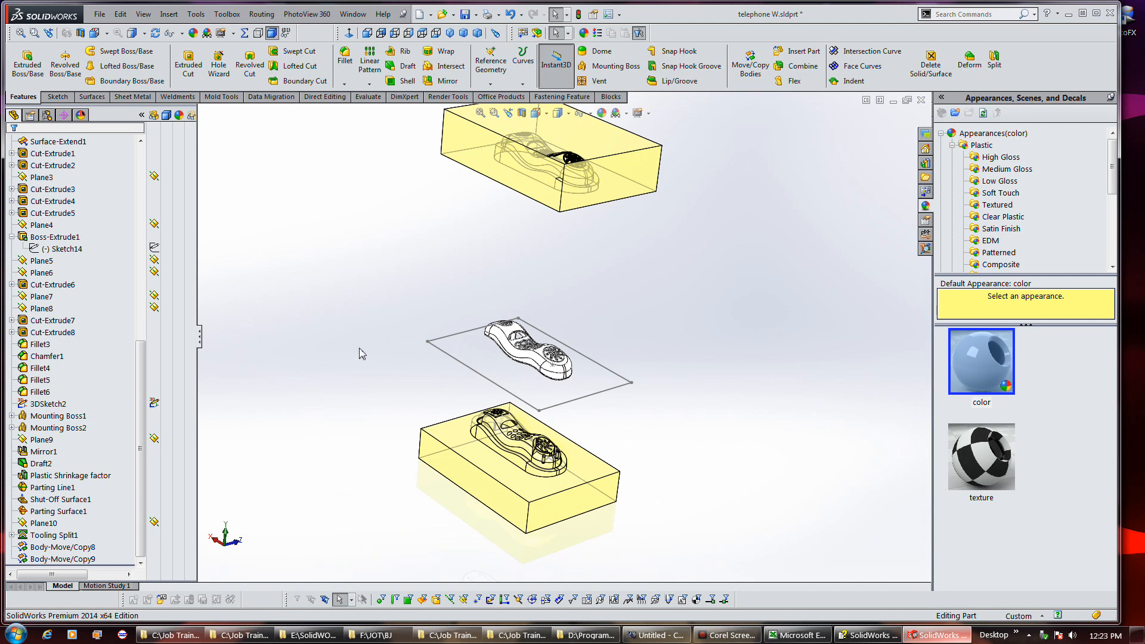
Step: Start inserting the lower mold block body, Body-Move/Copy9, into a new part and create a PHONE folder in SW Tutors for its file
click(142, 115)
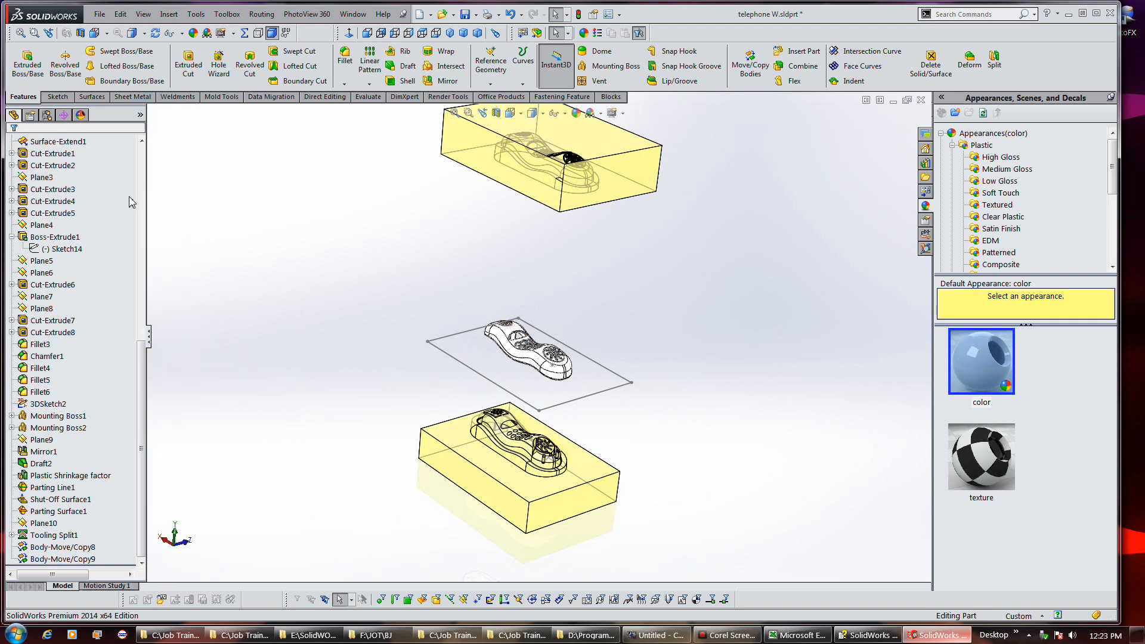
drag(140, 359, 136, 159)
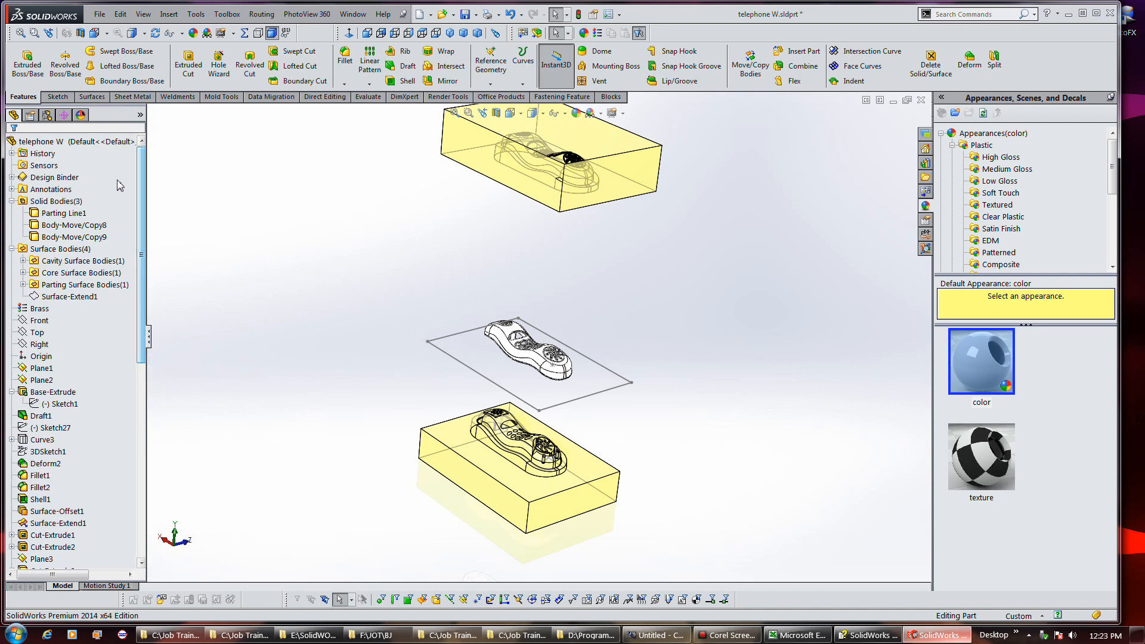
click(82, 215)
click(79, 239)
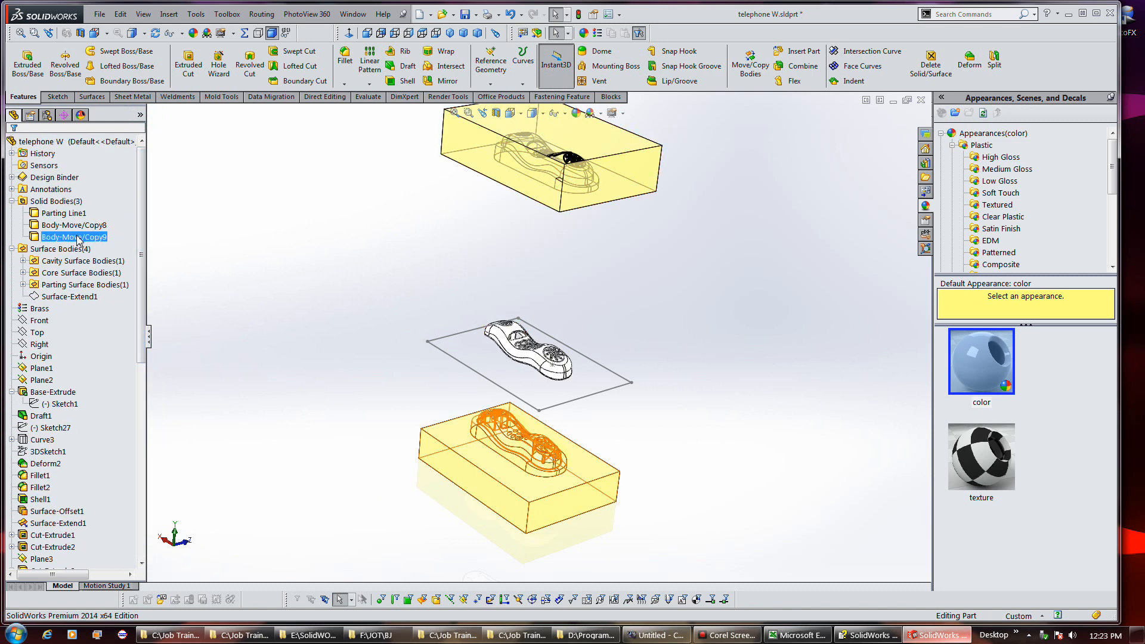
right_click(79, 240)
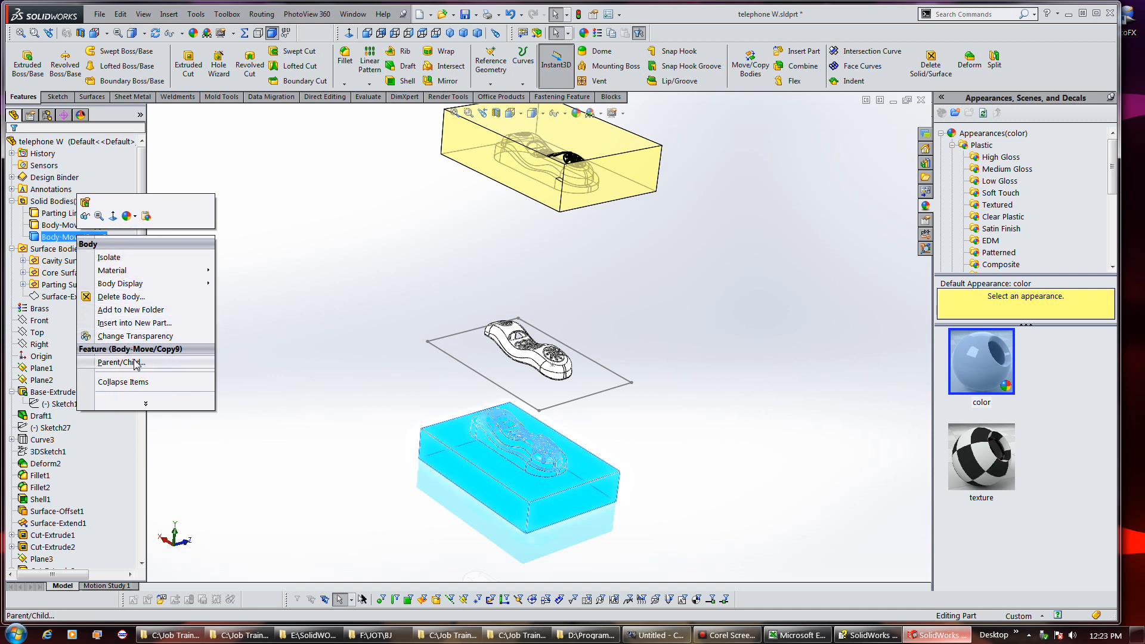
click(143, 323)
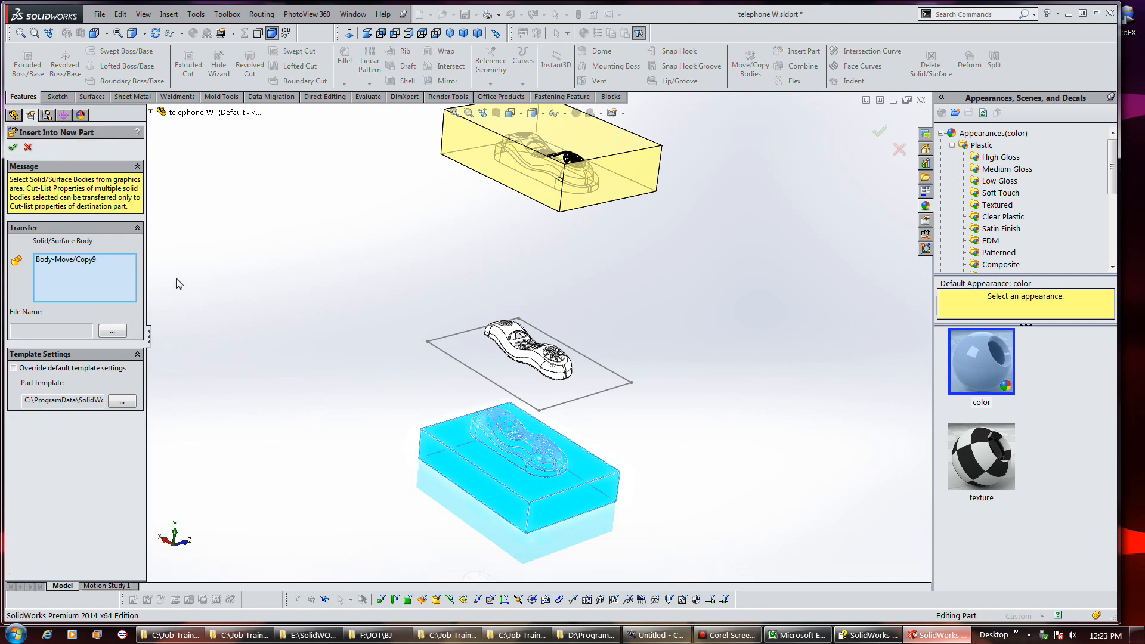
click(113, 331)
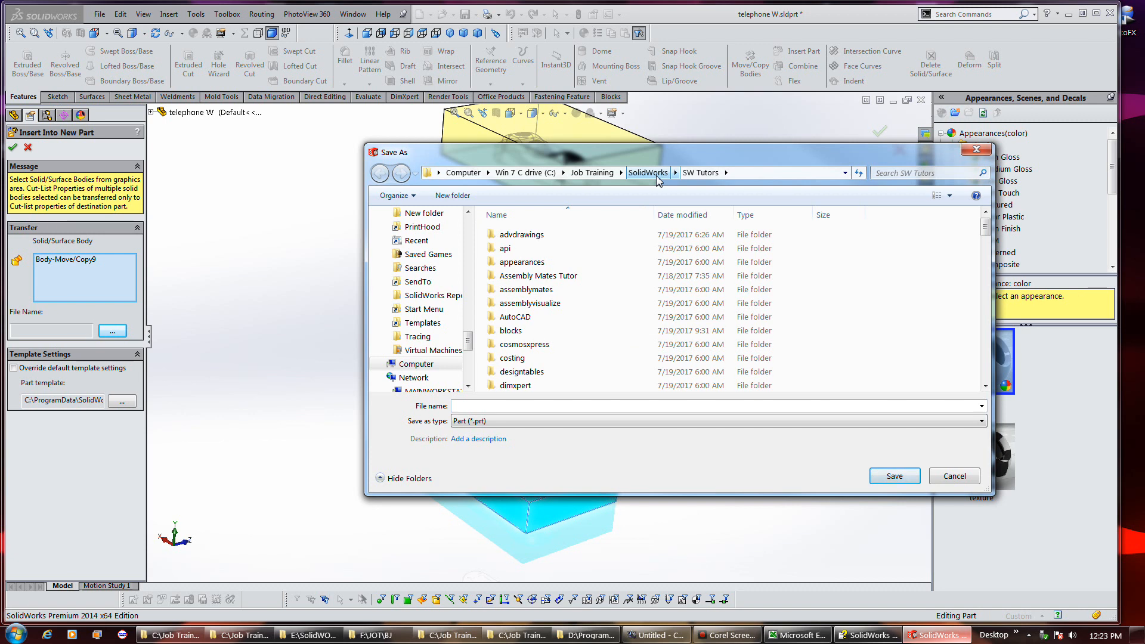
click(451, 196)
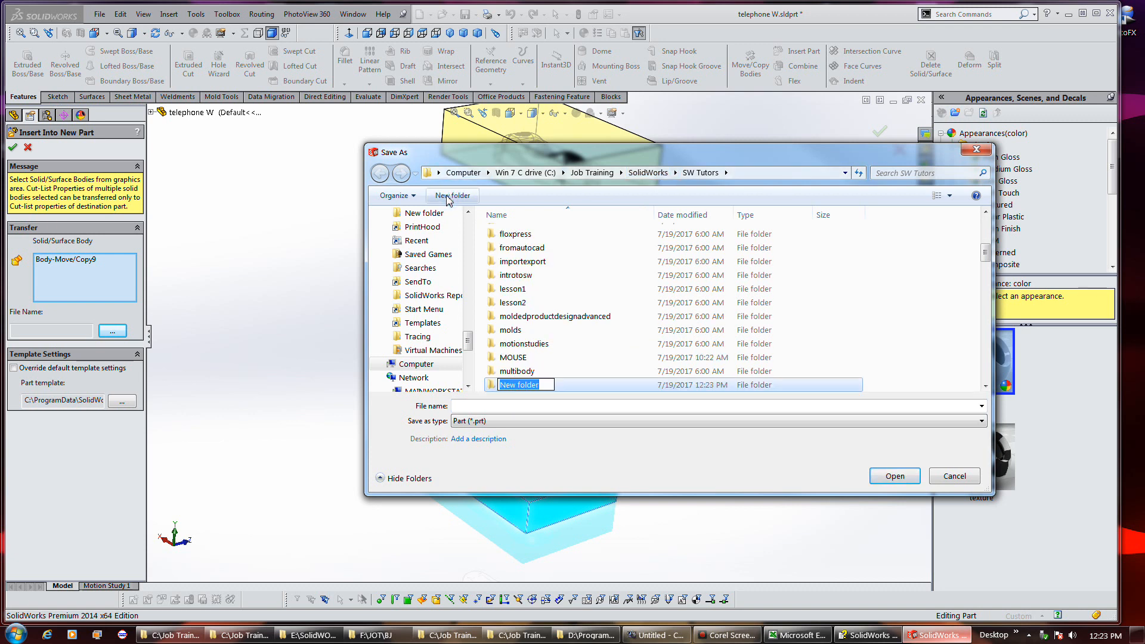
text(PHONE)
key(Return)
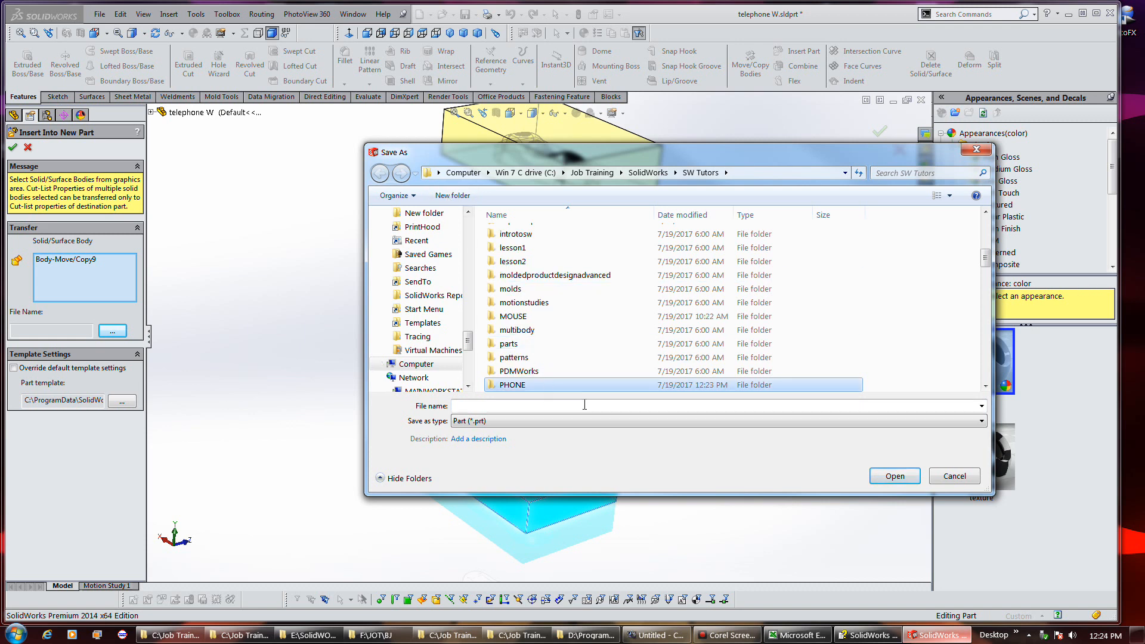
click(565, 388)
double_click(565, 388)
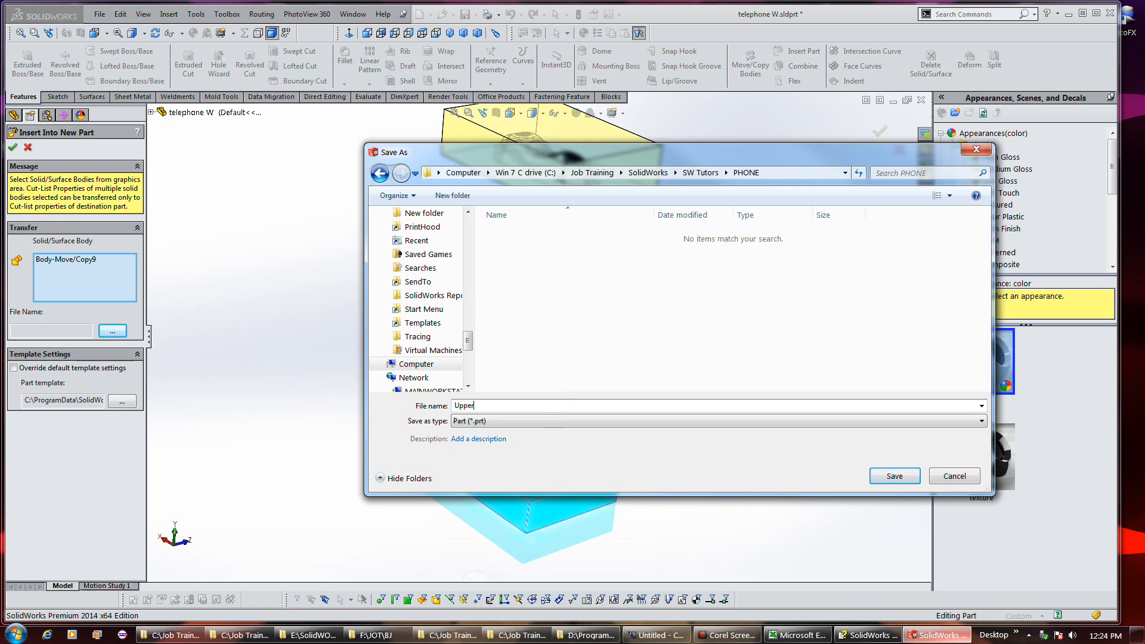
text(Upper Mold)
click(956, 476)
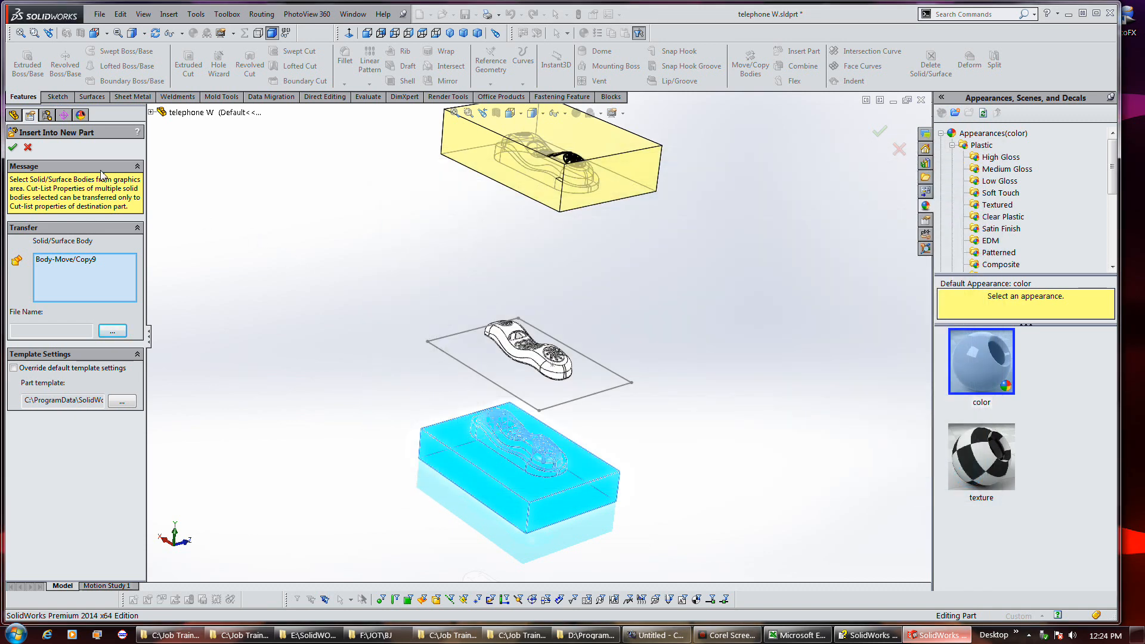
click(28, 147)
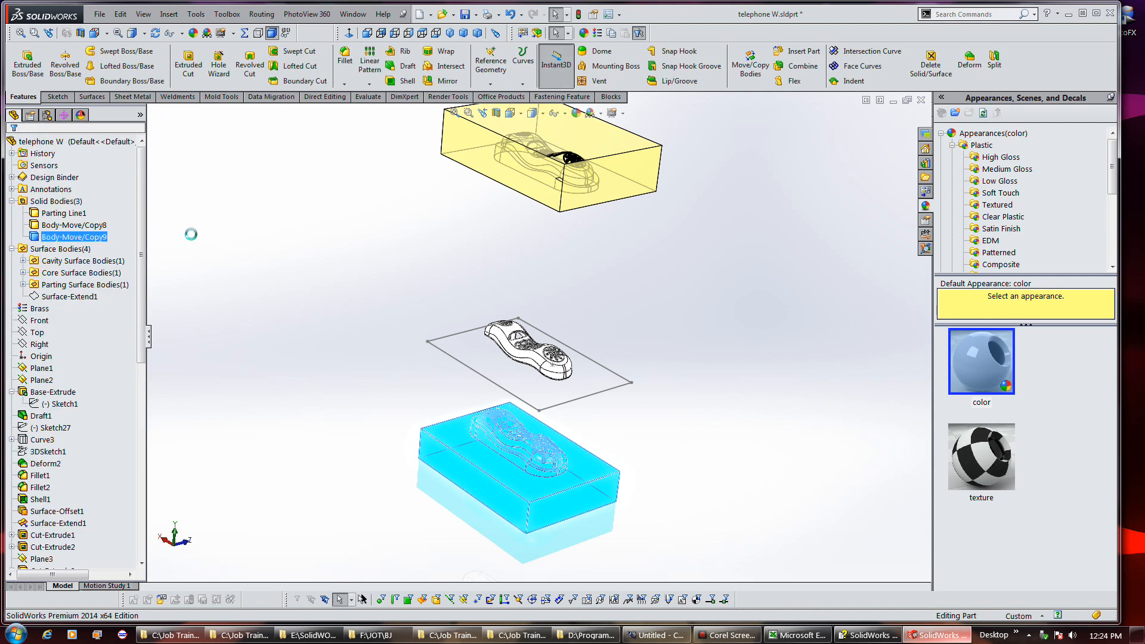
Step: Suppress the Body-Move/Copy8 and Body-Move/Copy9 features that separate the two mold blocks
drag(143, 295, 142, 495)
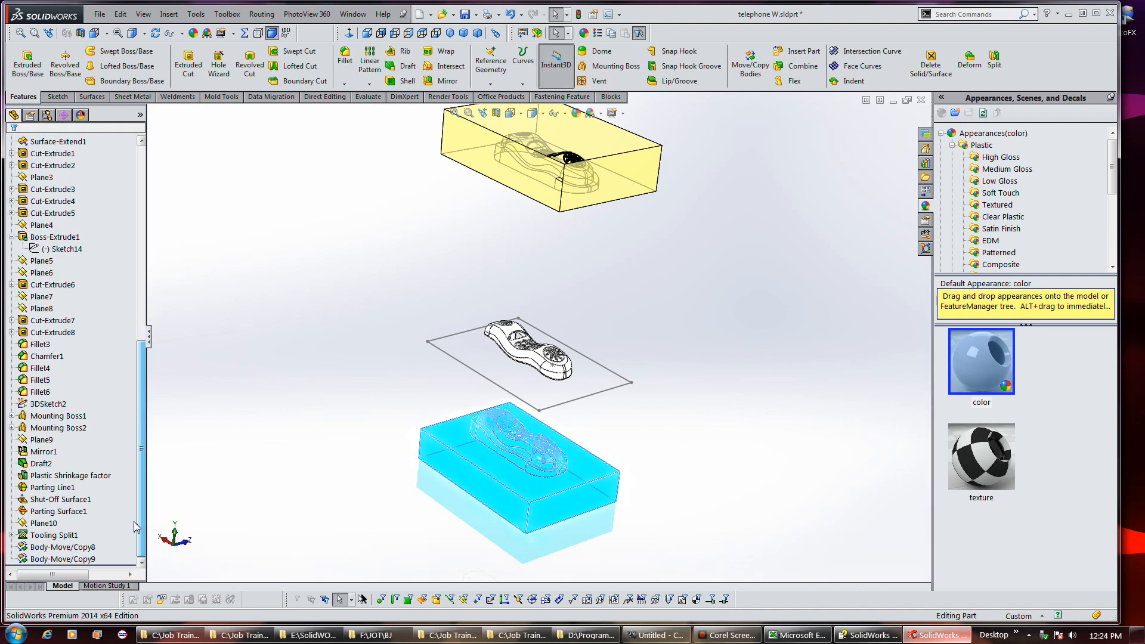
click(69, 547)
right_click(69, 547)
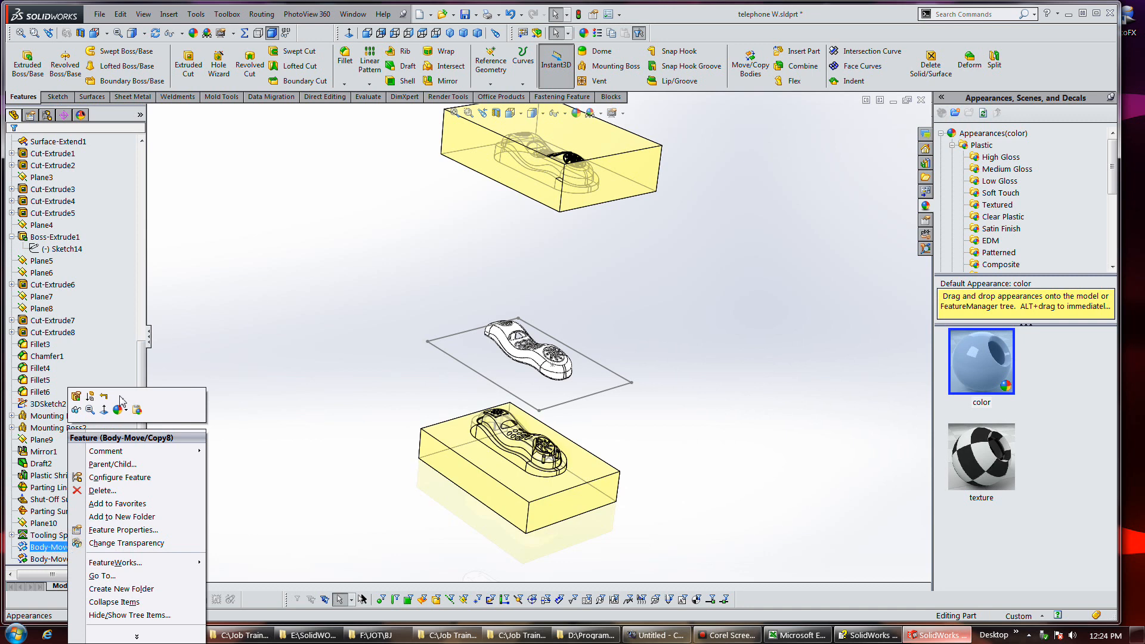
click(90, 396)
click(62, 559)
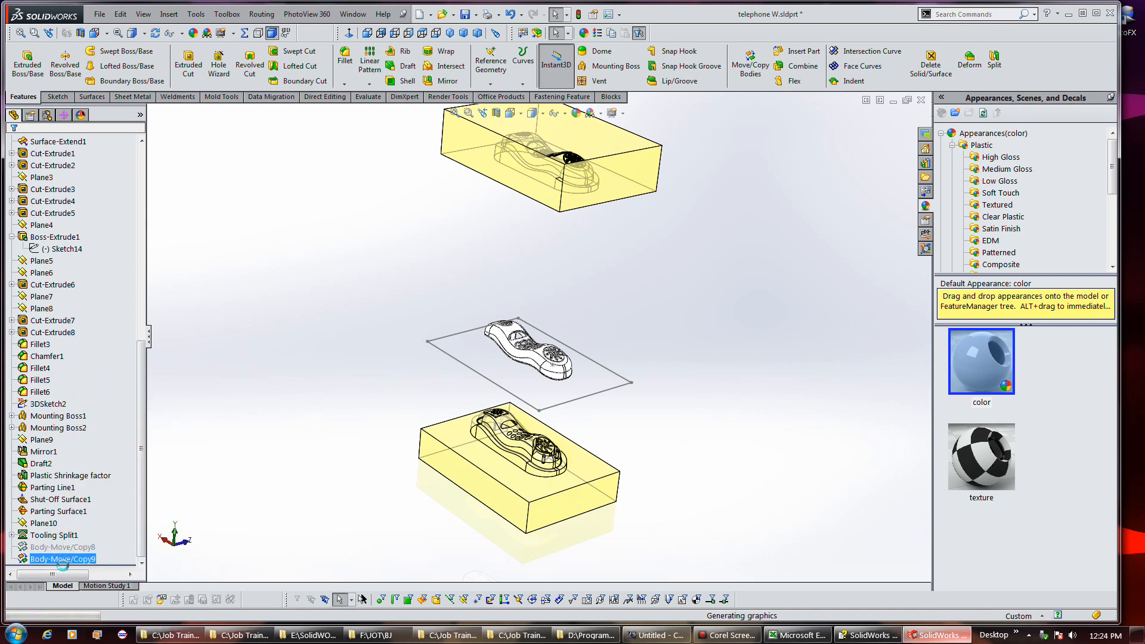
right_click(63, 559)
click(85, 396)
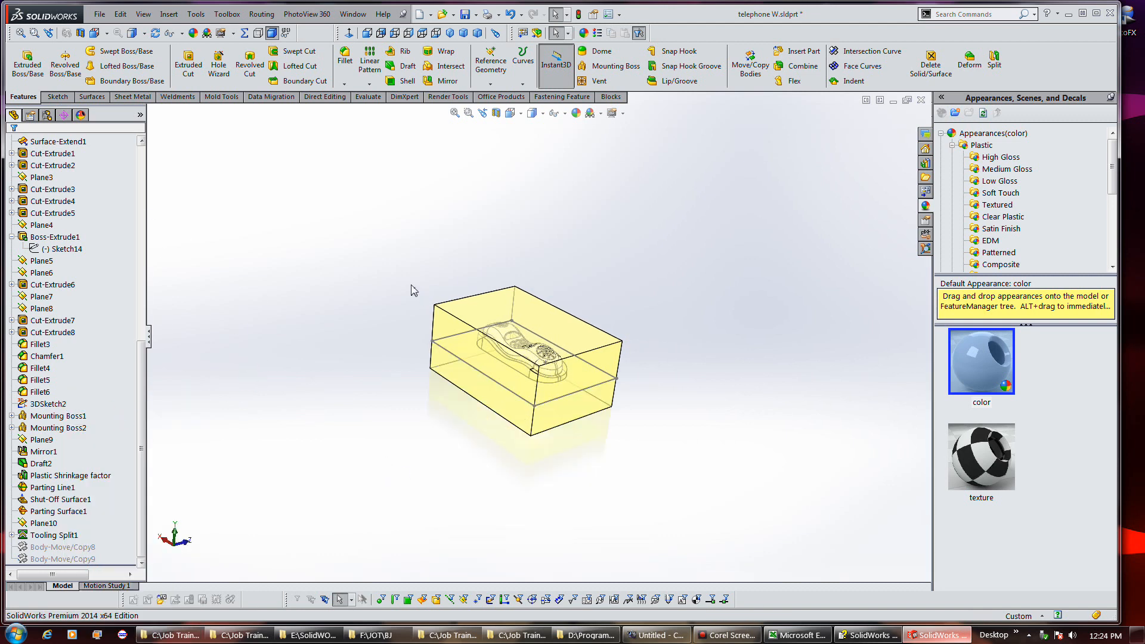
Step: Limit selection to solid bodies and insert the upper mold block into a new part named Top Mold in the PHONE folder
click(436, 603)
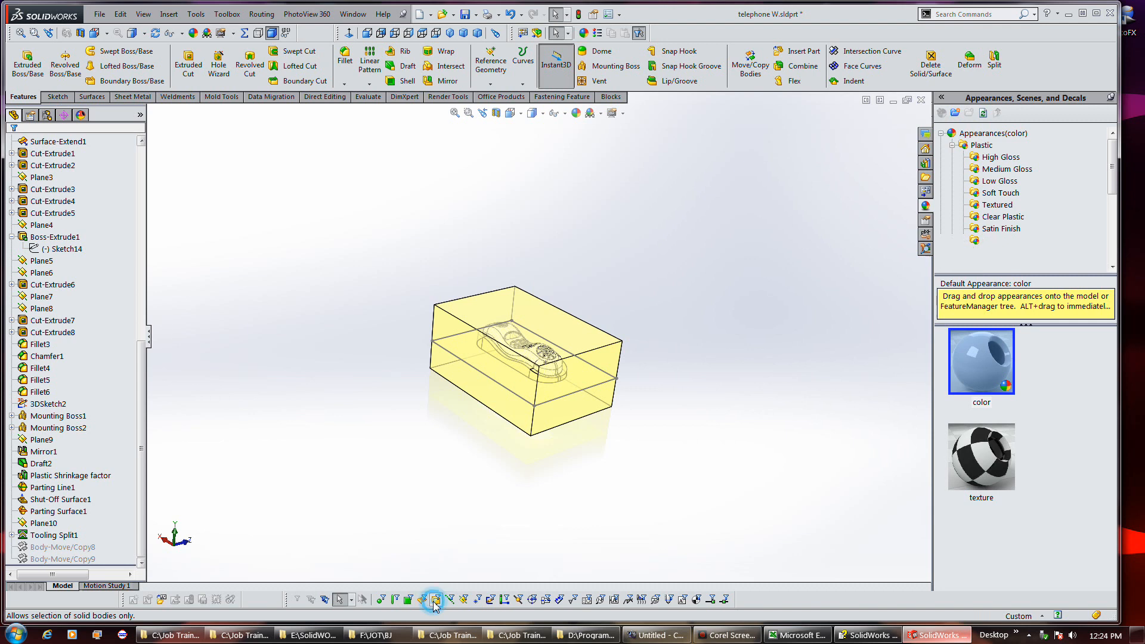
click(456, 327)
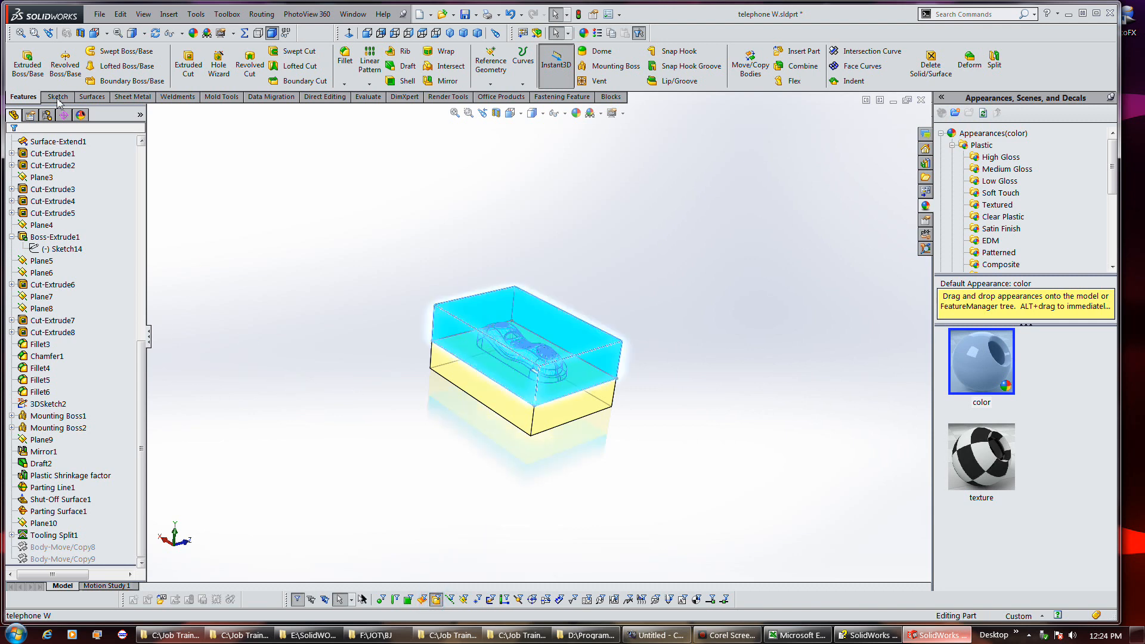
right_click(458, 325)
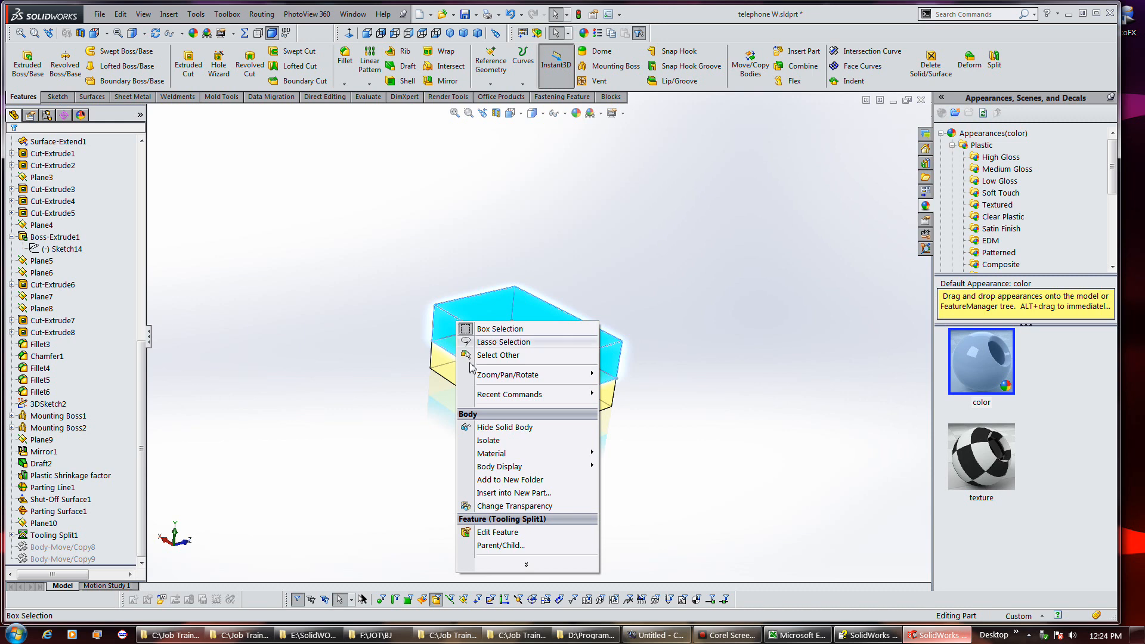
click(527, 492)
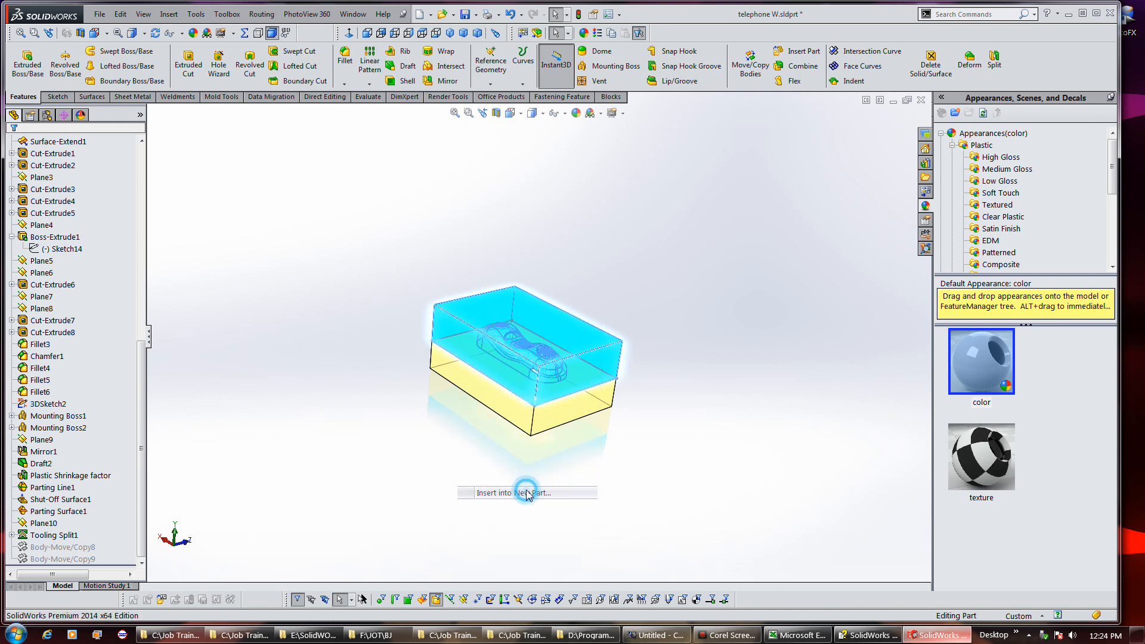
click(111, 331)
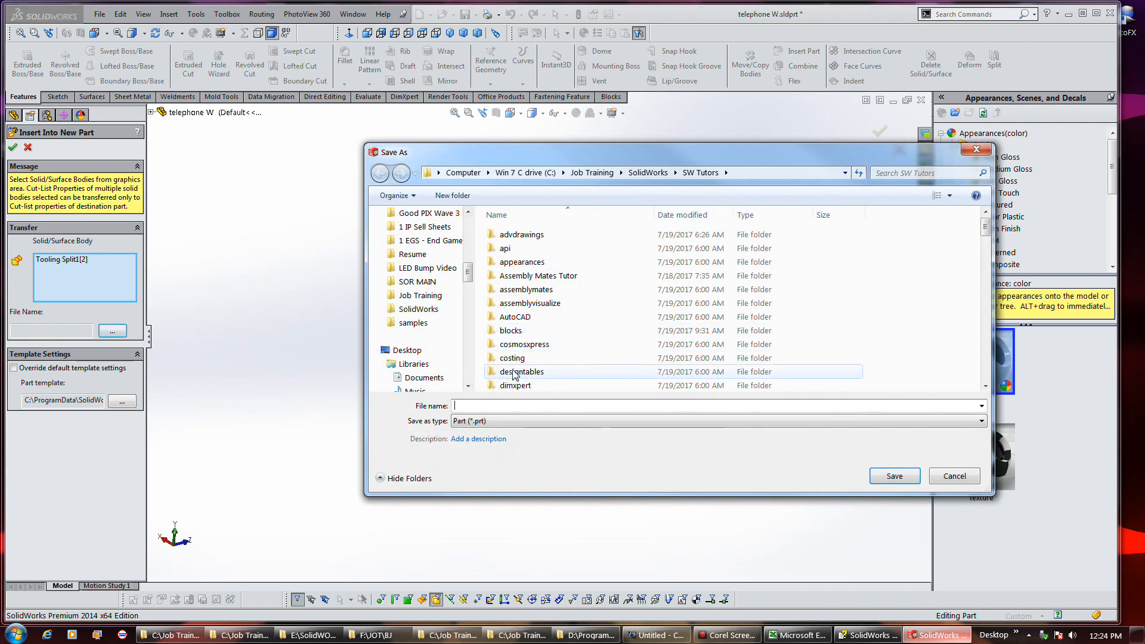
click(513, 329)
scroll(525, 351, down, 6)
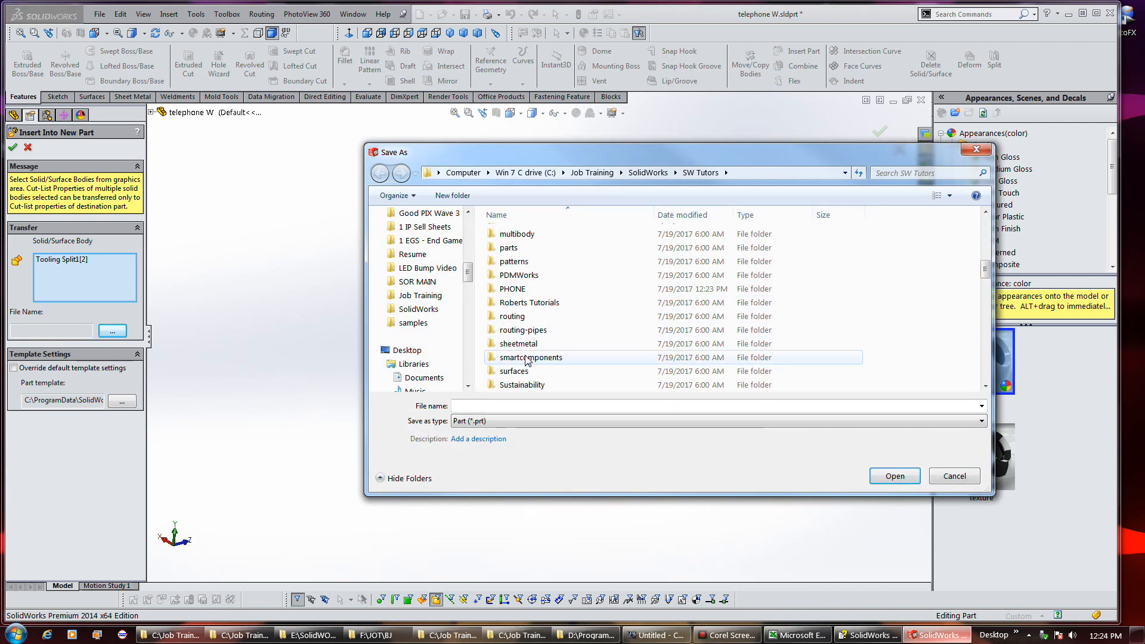
click(517, 291)
double_click(518, 291)
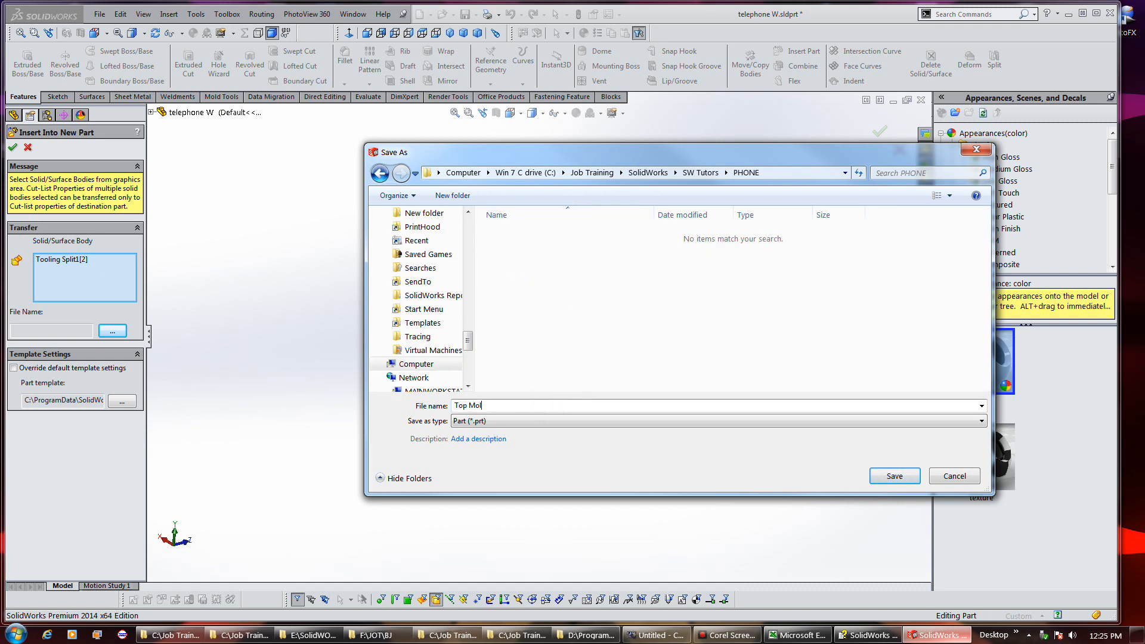
text(d)
key(Return)
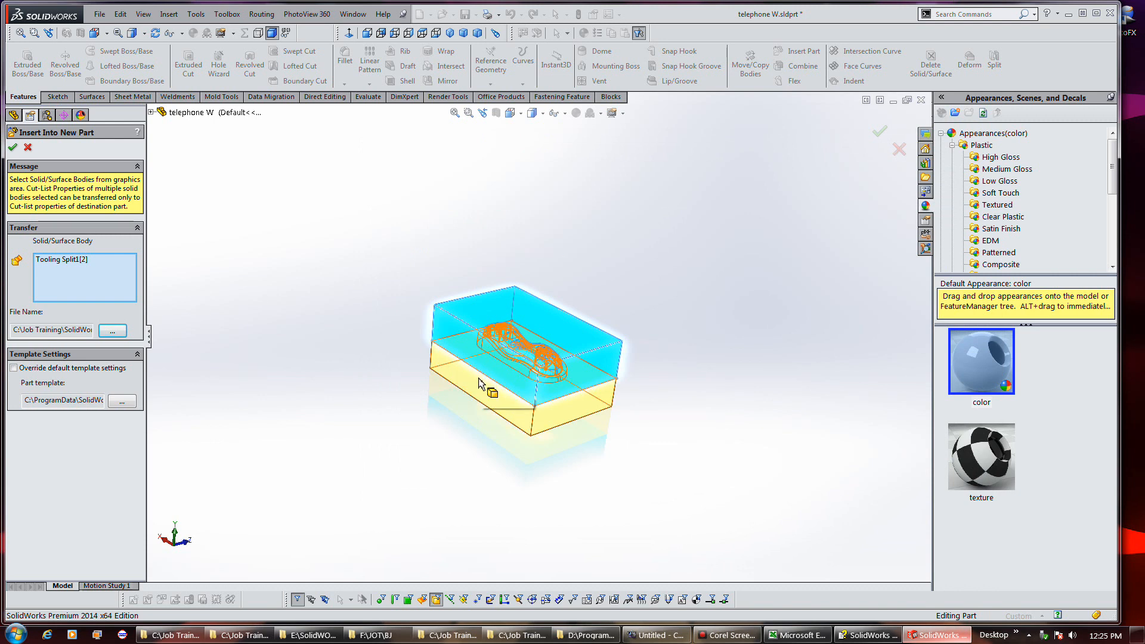
click(13, 147)
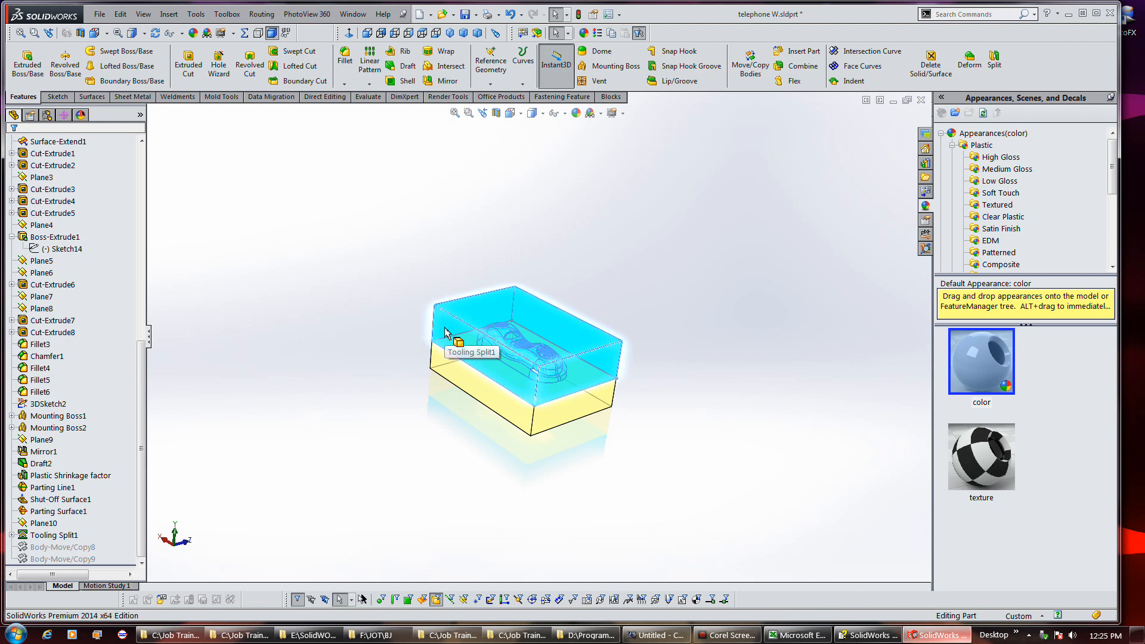
Step: Insert the upper mold block into a new part named Top Mold in the PHONE folder, using the base part's units, and view its cavity side
right_click(445, 327)
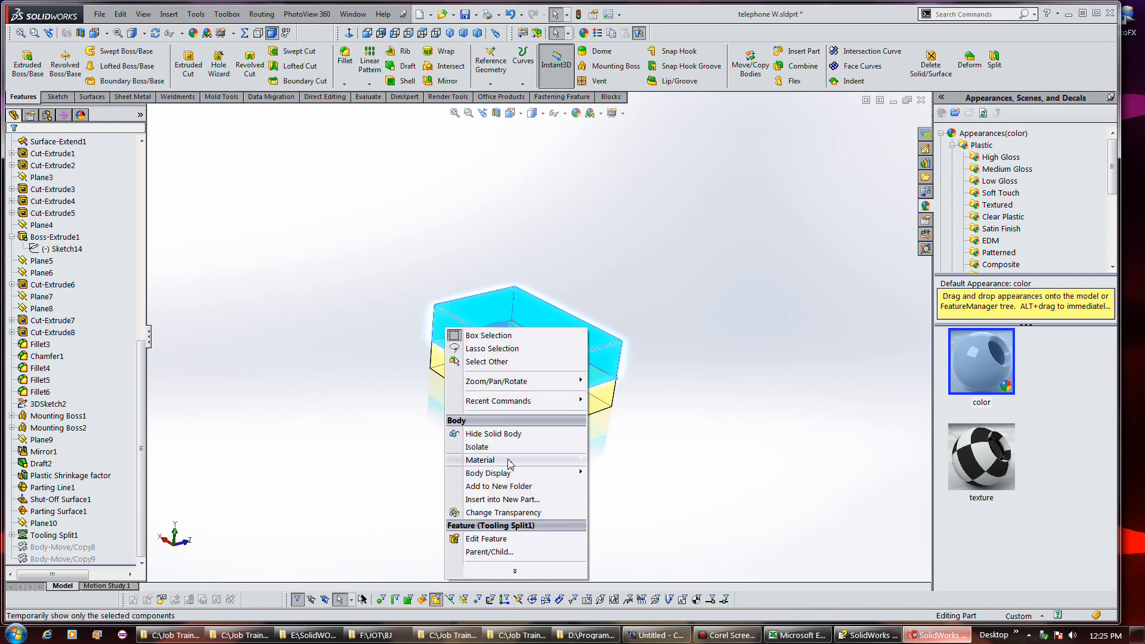
click(513, 499)
click(113, 331)
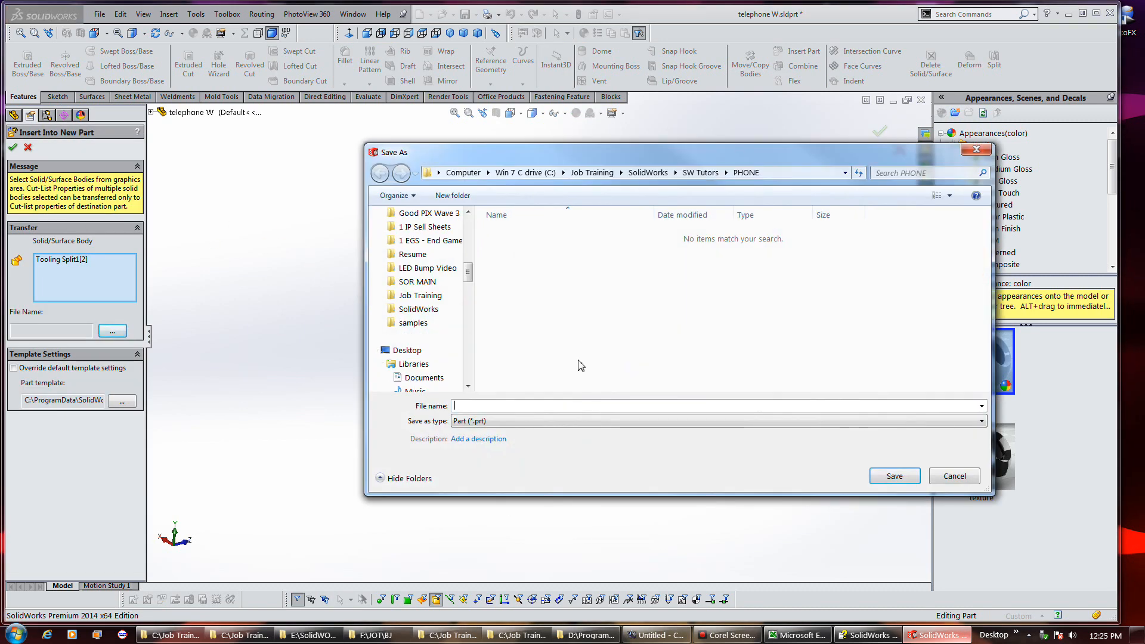
click(562, 406)
text(Top Mold)
key(Return)
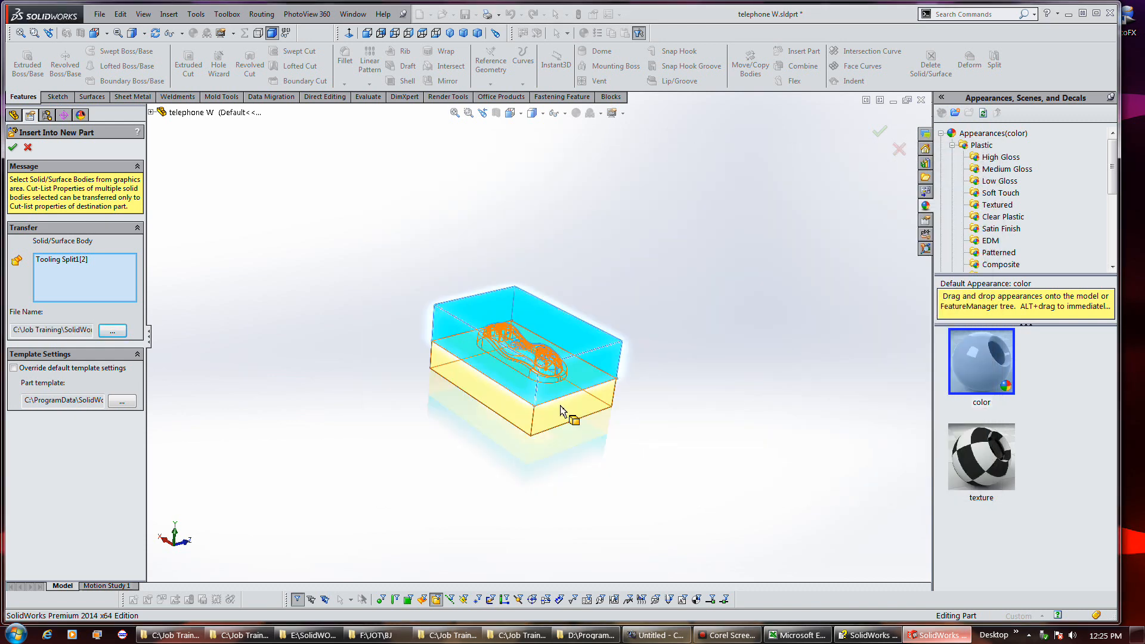
click(12, 147)
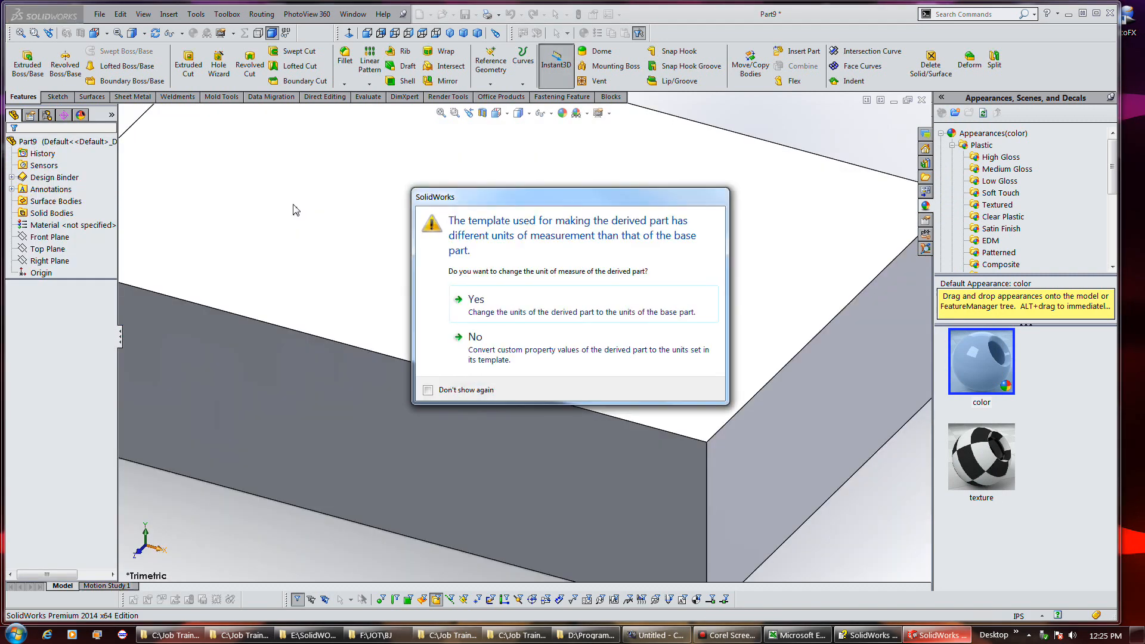
click(537, 318)
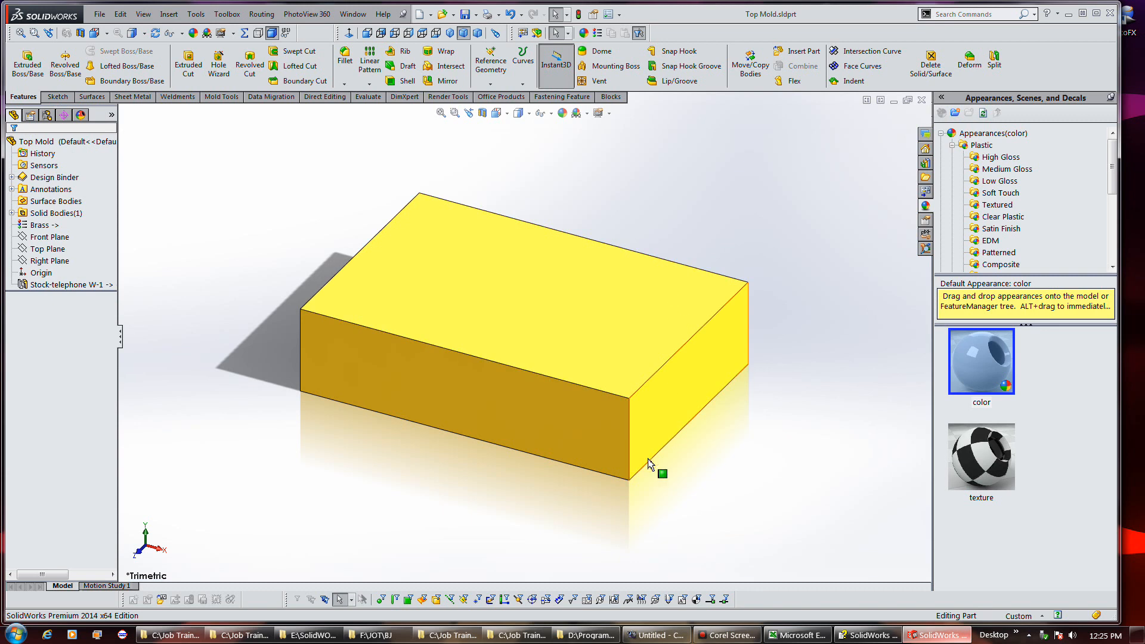
mouse_move(651, 464)
middle_down()
mouse_move(670, 455)
mouse_move(677, 248)
mouse_move(634, 409)
mouse_move(682, 222)
mouse_move(618, 327)
mouse_move(593, 406)
mouse_move(682, 436)
mouse_move(745, 335)
mouse_move(670, 378)
mouse_move(694, 303)
mouse_move(785, 199)
mouse_move(733, 169)
mouse_move(692, 168)
mouse_move(713, 169)
middle_up()
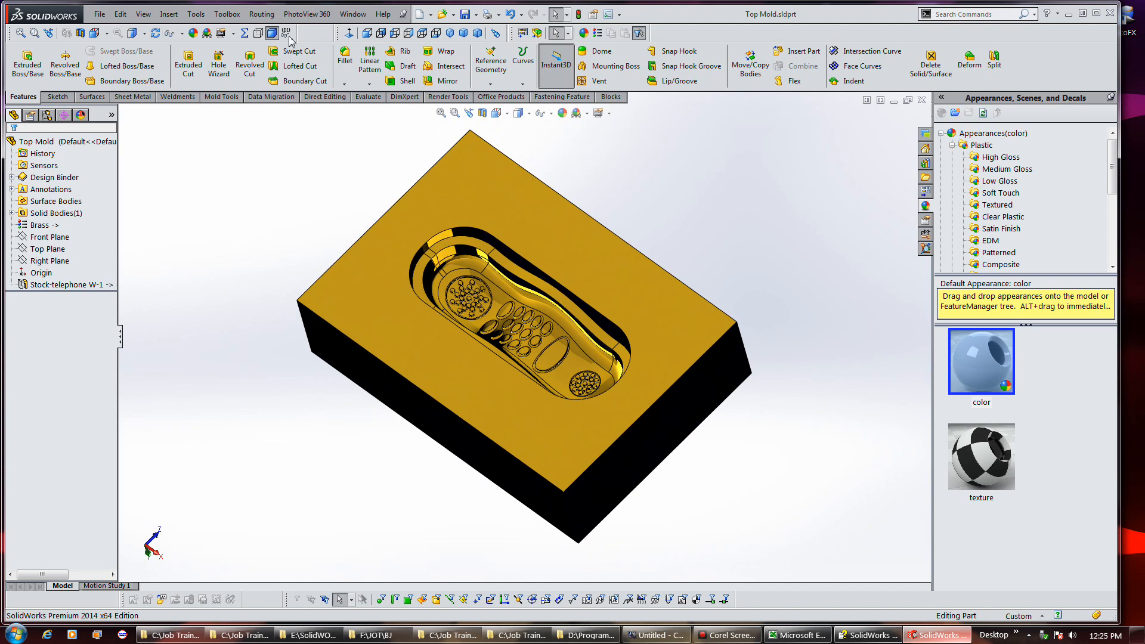
Step: Return to the telephone W part and insert the lower mold block into a new part named Bottom Mold, using the base part's units
click(353, 14)
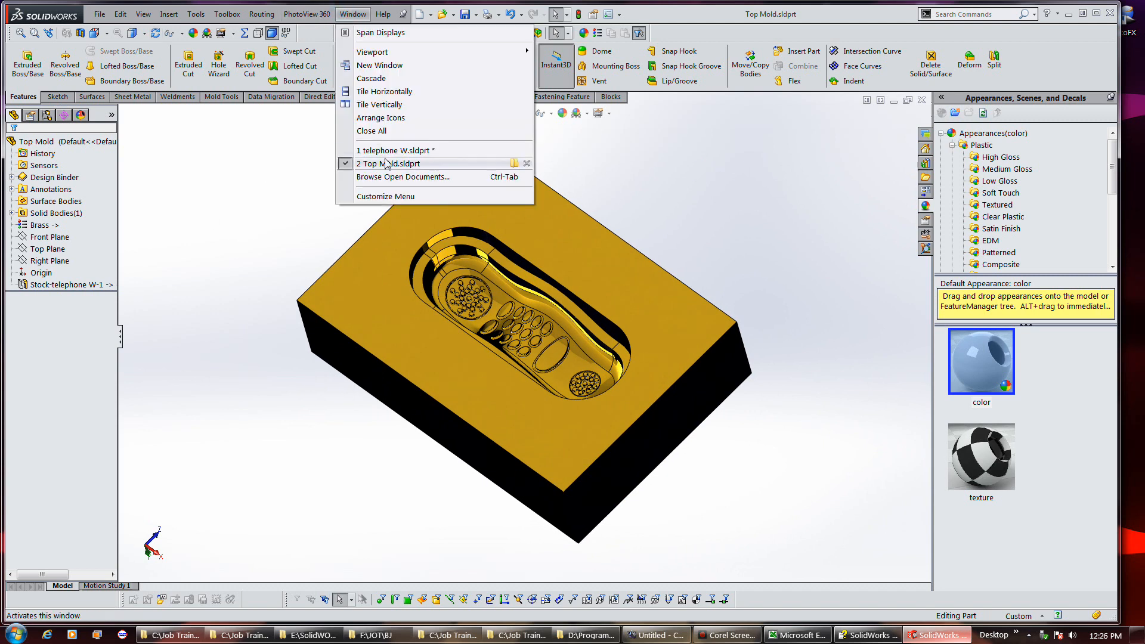
click(394, 151)
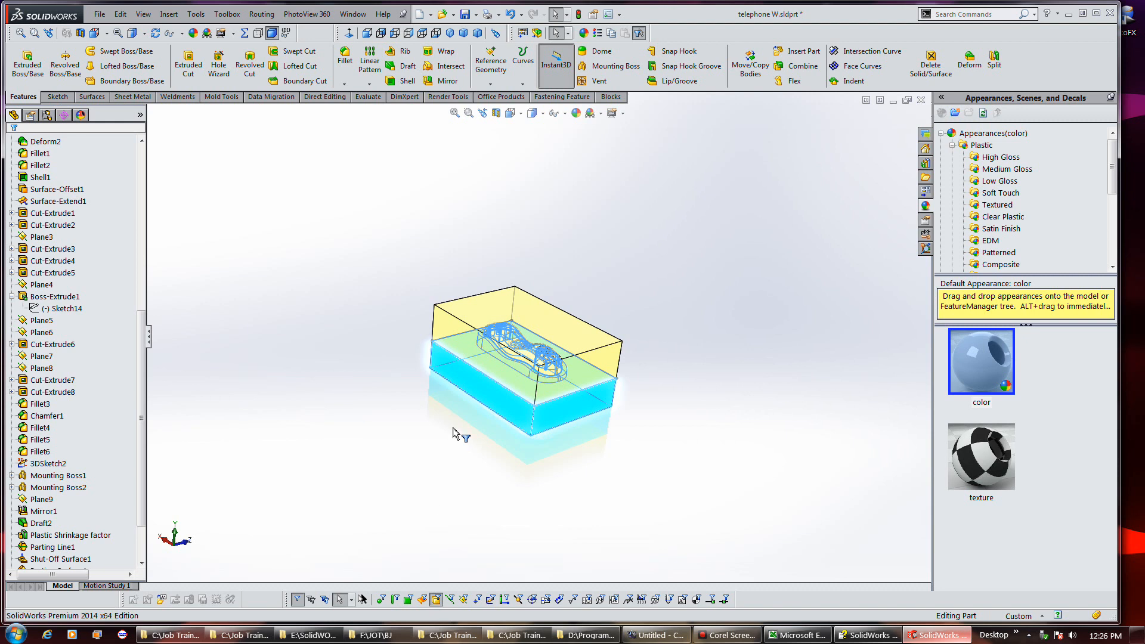
right_click(482, 380)
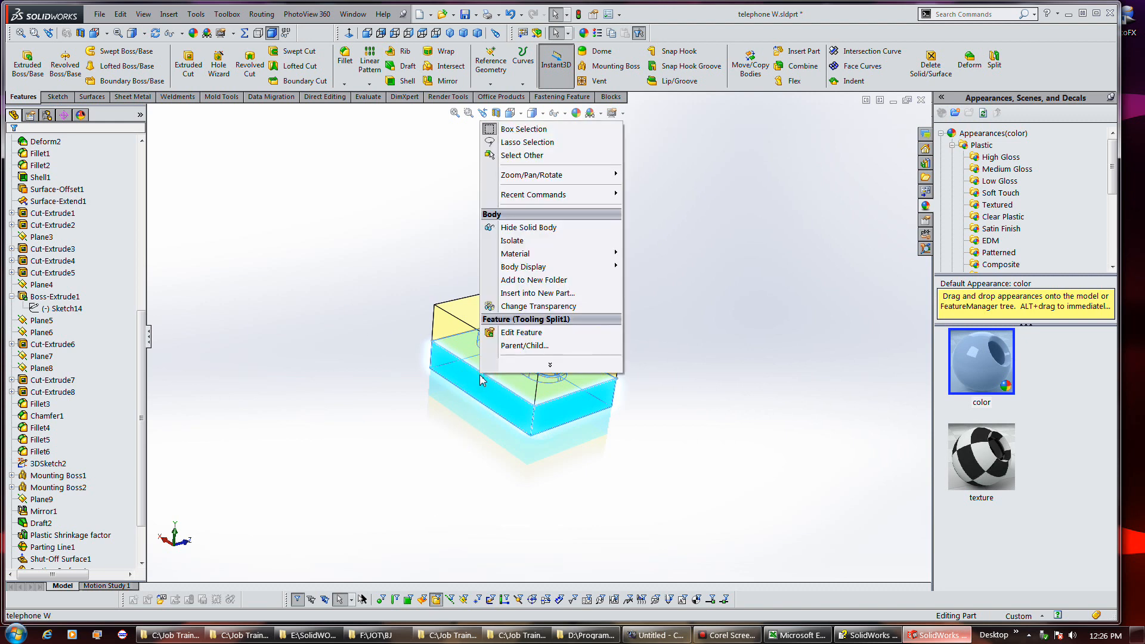
click(546, 293)
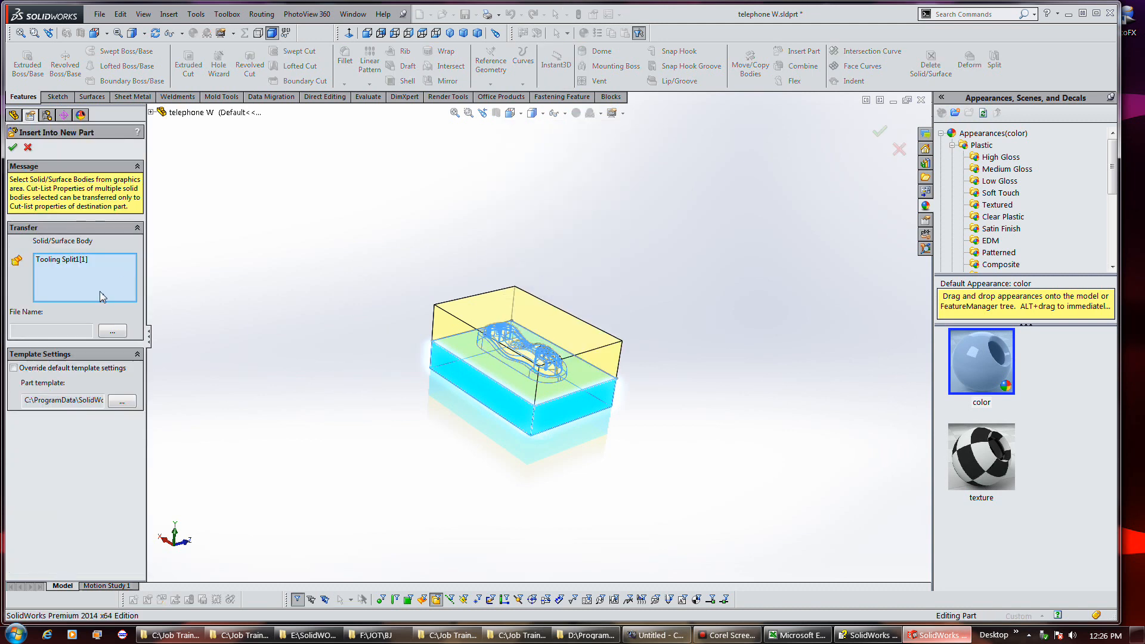
click(111, 333)
text(Bottom Mold)
key(Return)
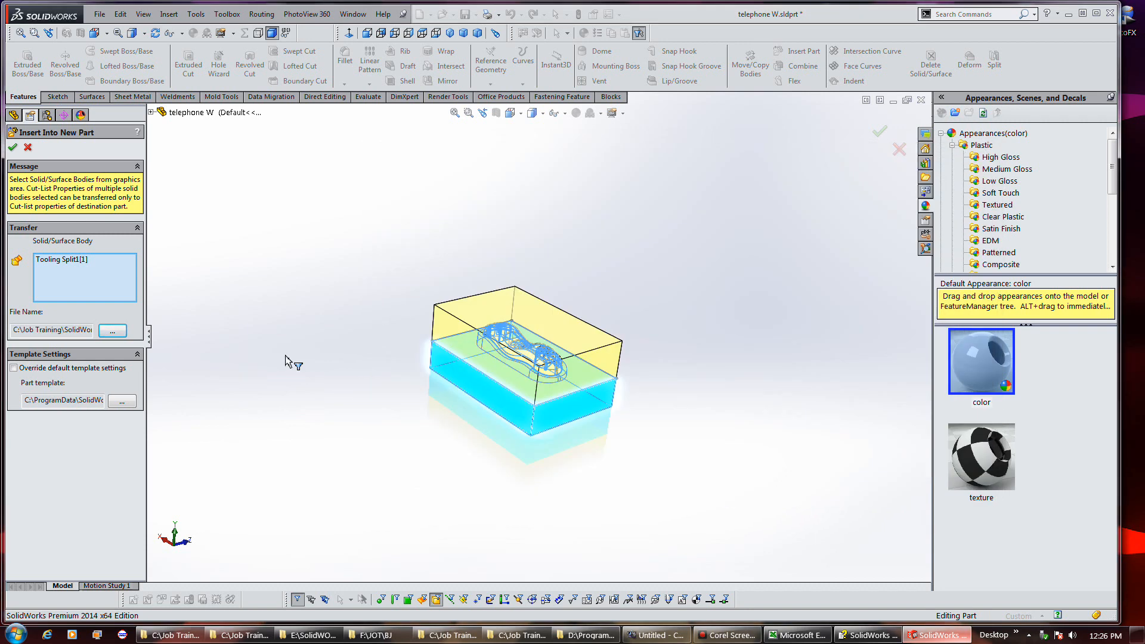
click(12, 146)
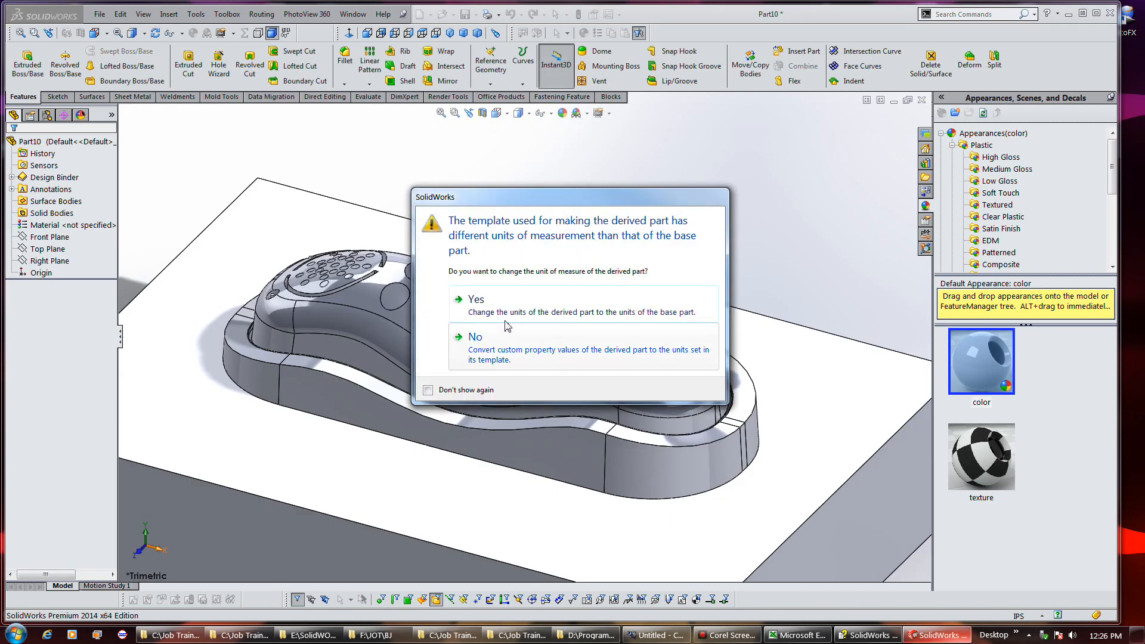
click(499, 315)
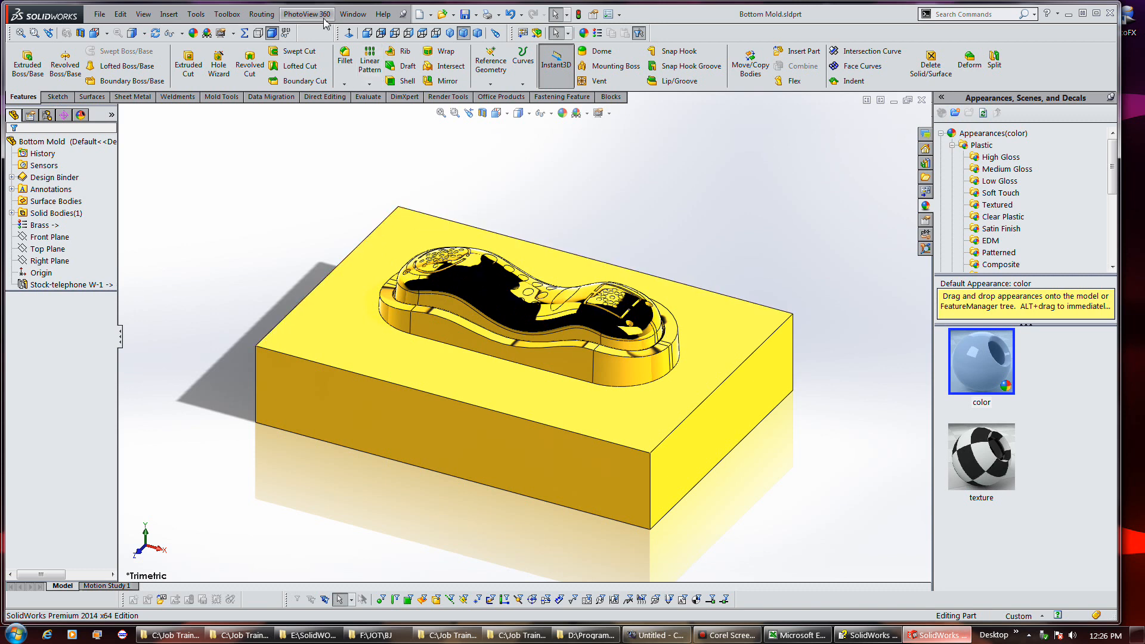
Step: Return to the telephone W part and roll the model back to just before the Plastic Shrinkage factor feature
click(353, 14)
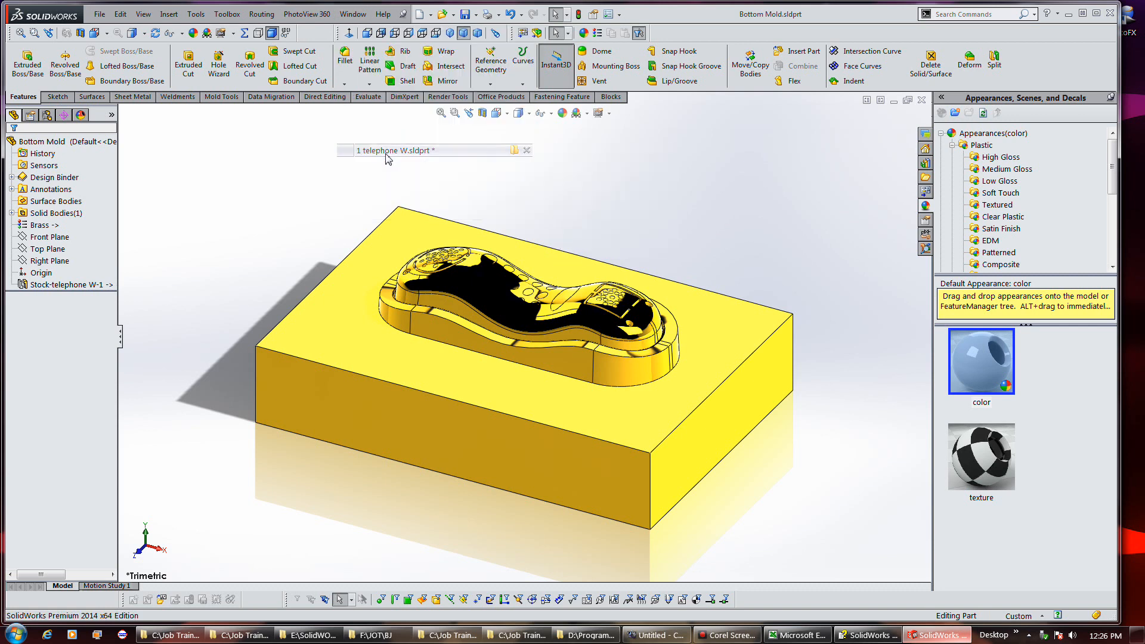
click(386, 155)
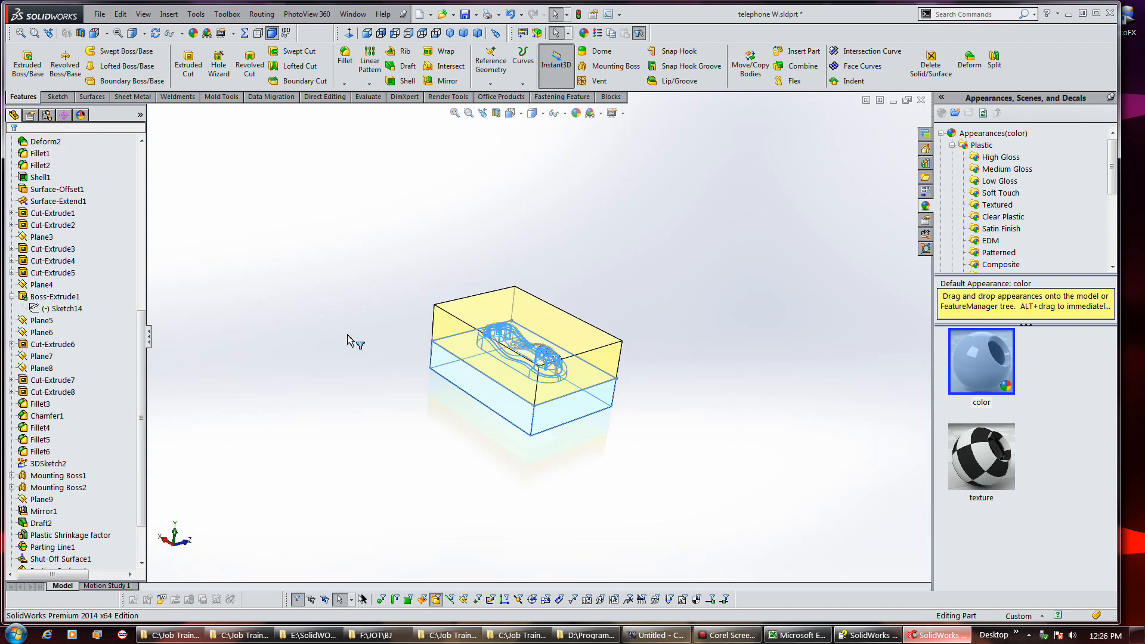
scroll(142, 541, down, 2)
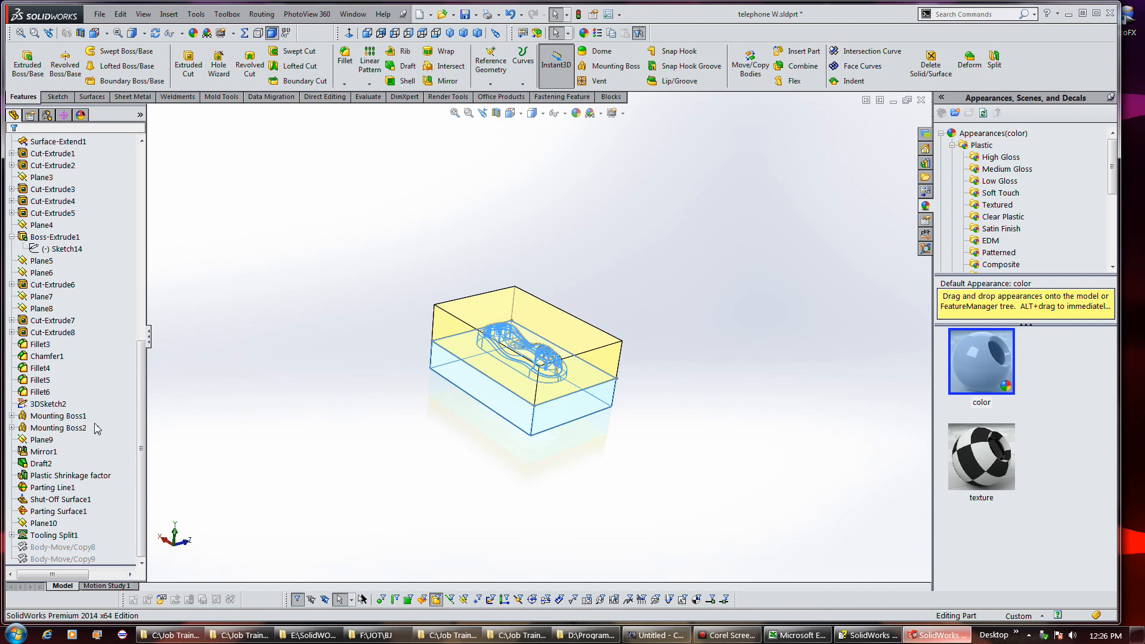
click(94, 476)
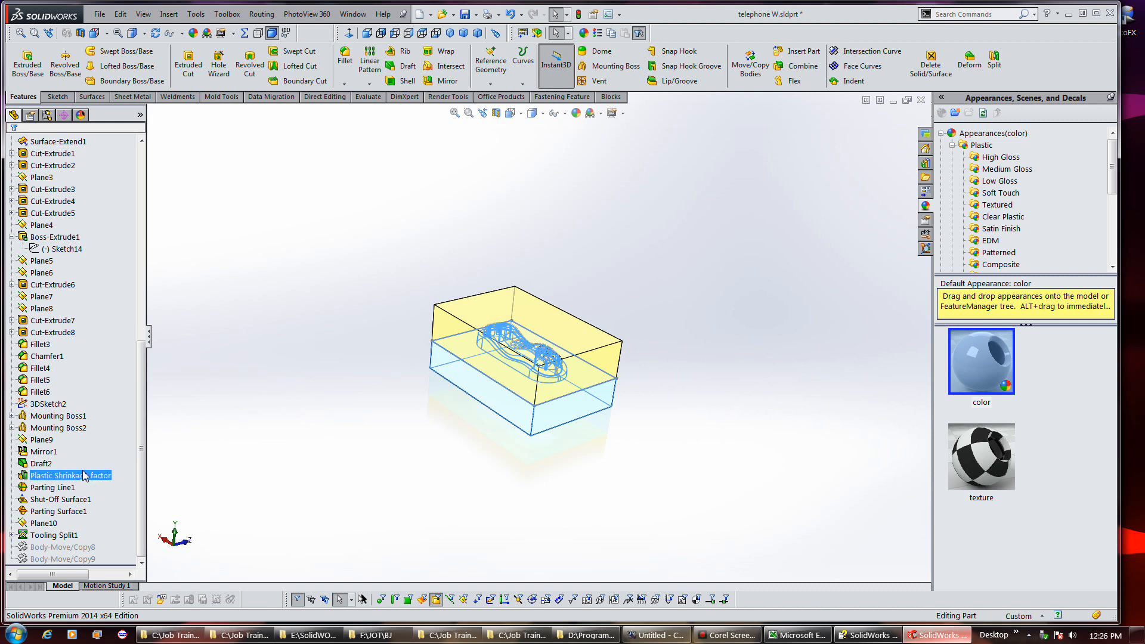
right_click(60, 476)
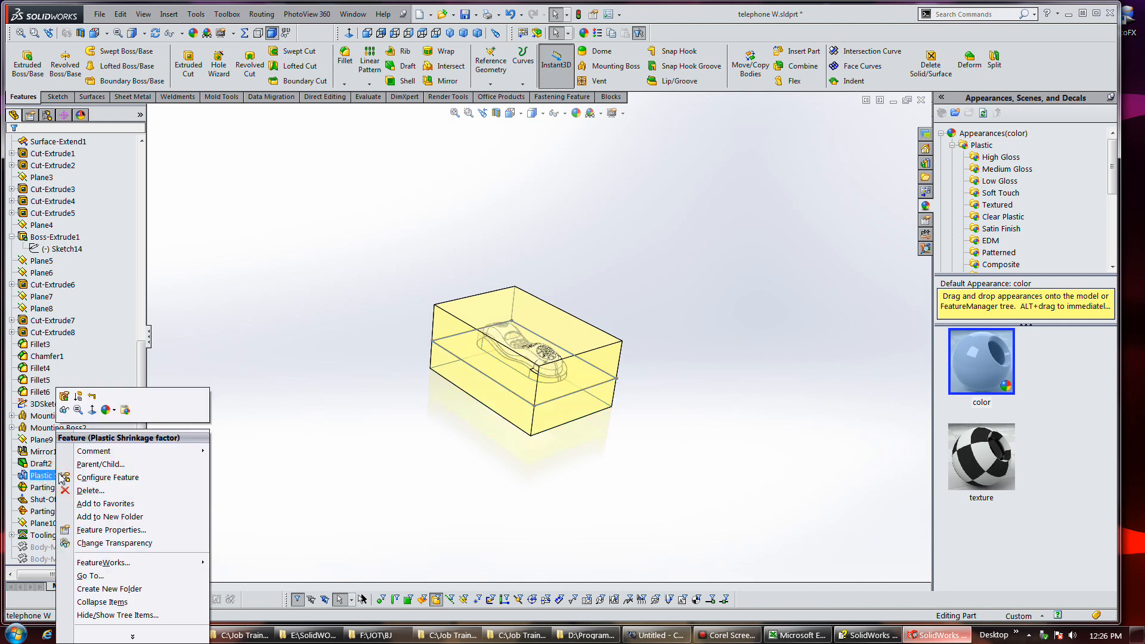
click(92, 396)
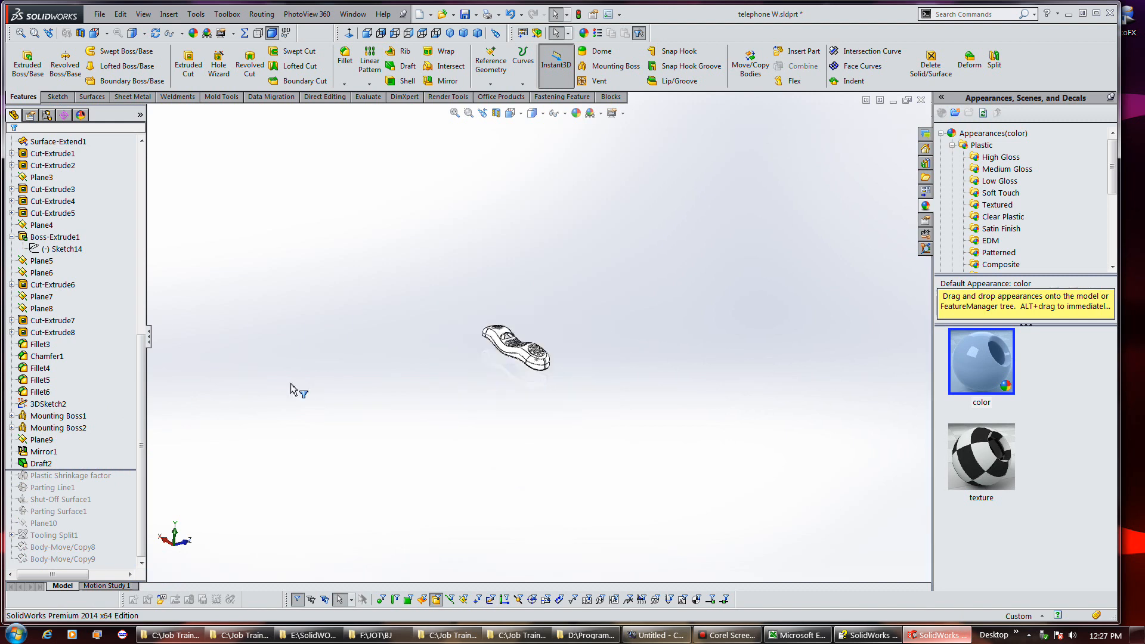
Step: Try to apply the blue high gloss plastic appearance to the rolled-back telephone body
click(52, 464)
scroll(519, 334, down, 5)
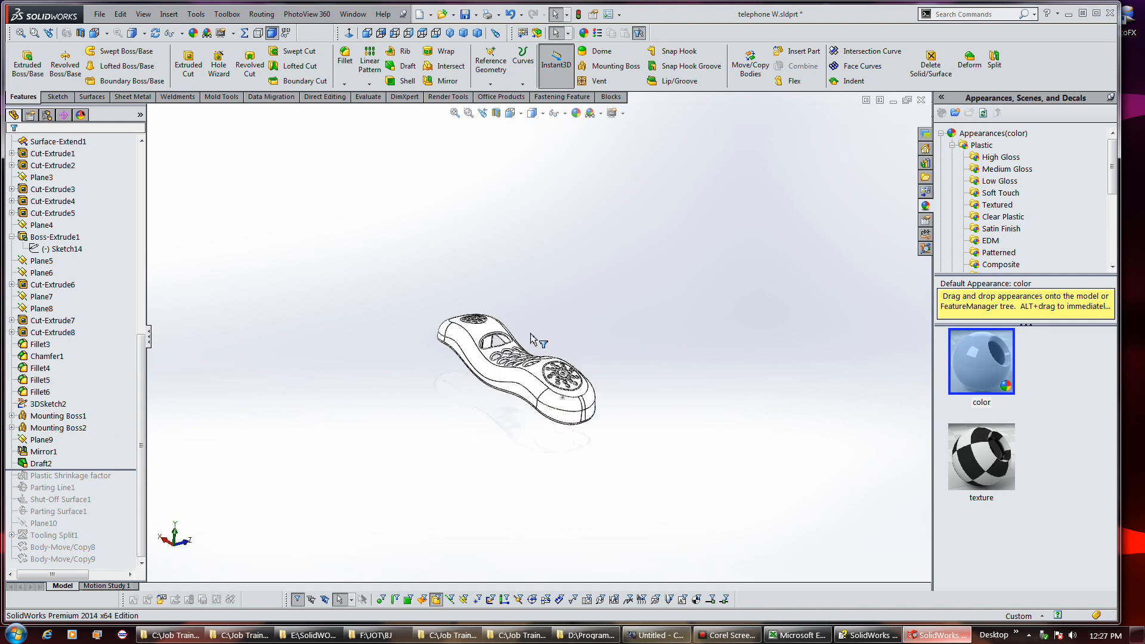
mouse_move(627, 402)
middle_down()
mouse_move(567, 256)
mouse_move(642, 401)
middle_up()
key(Escape)
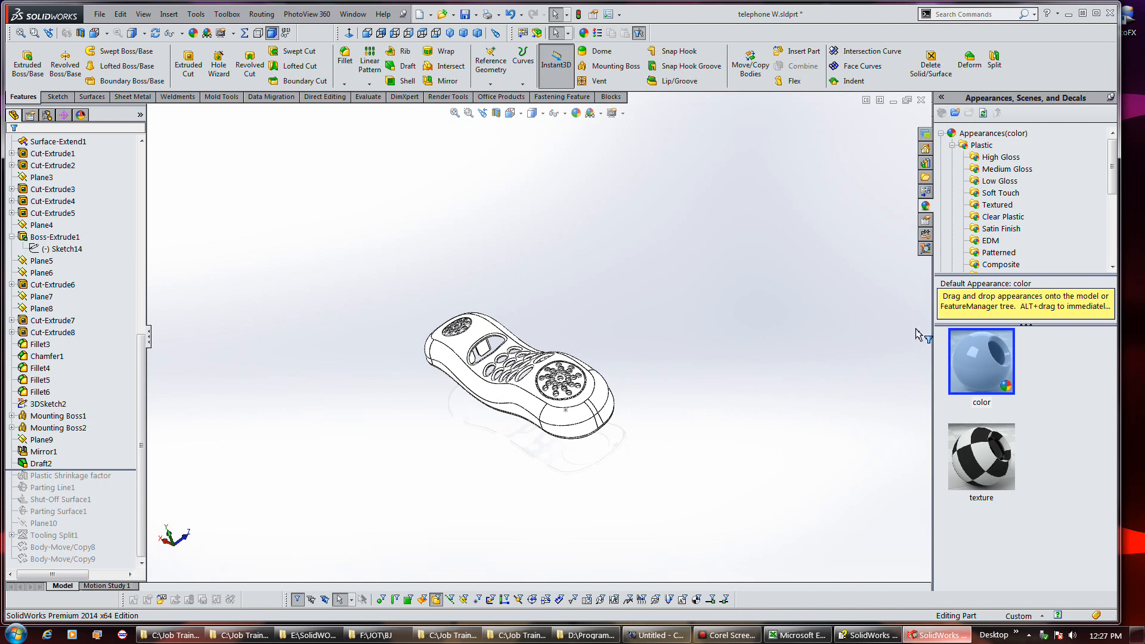
click(997, 158)
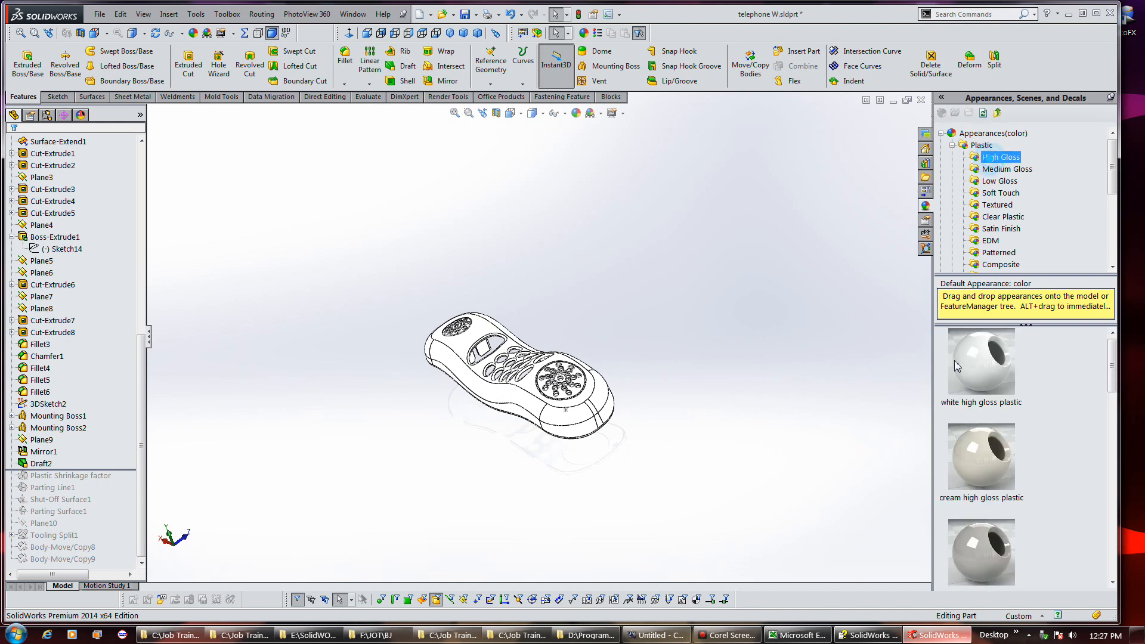
click(1060, 448)
scroll(1061, 449, down, 2)
scroll(1044, 454, up, 3)
scroll(1030, 456, down, 1)
click(995, 473)
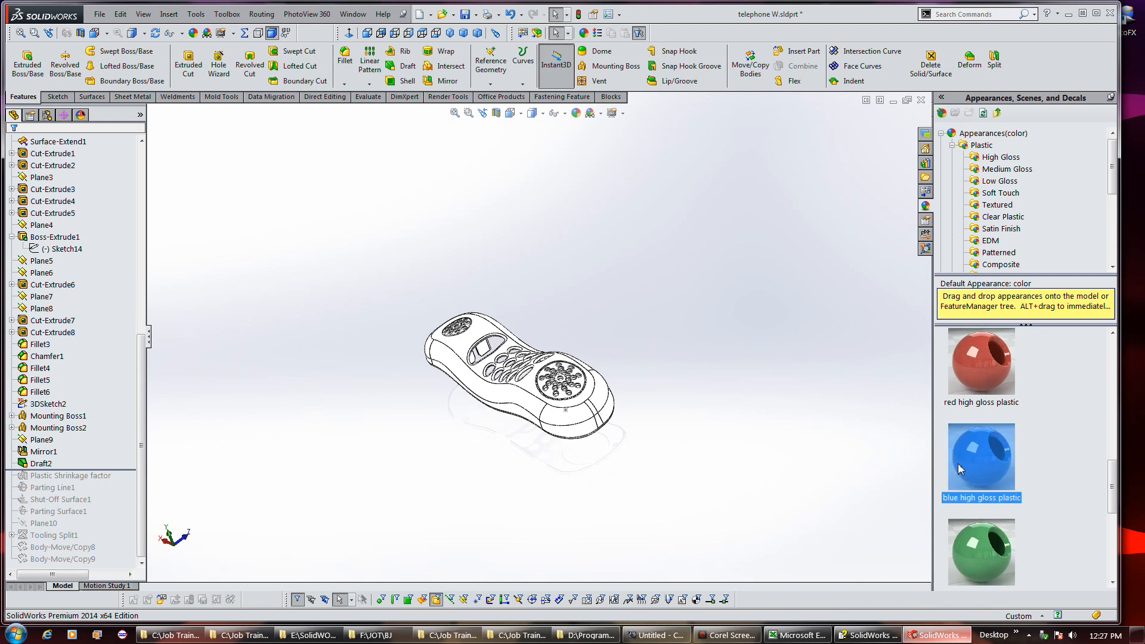
mouse_move(983, 470)
Step: Select the default configuration's display state and retry applying blue high gloss plastic to the telephone body
click(47, 115)
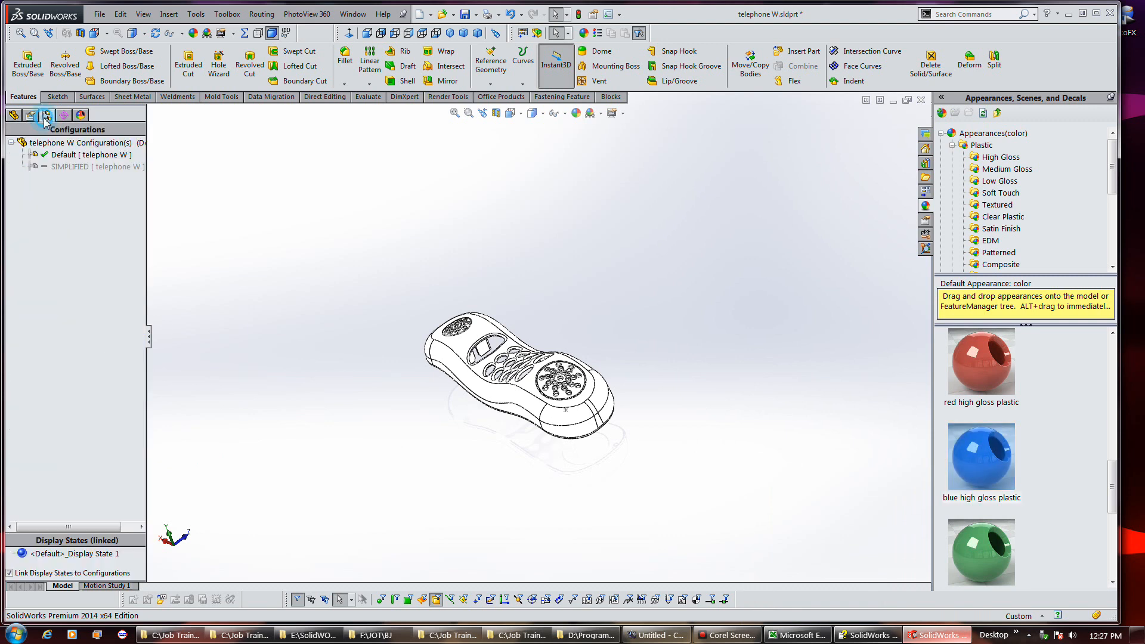
click(113, 556)
click(122, 552)
click(92, 554)
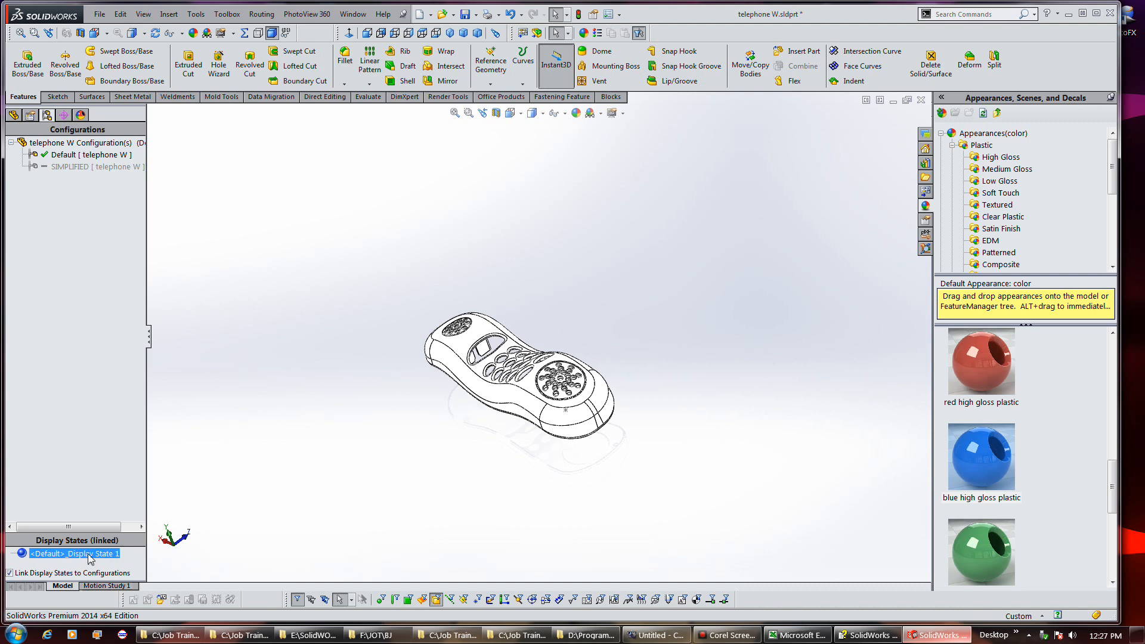
drag(956, 448, 559, 412)
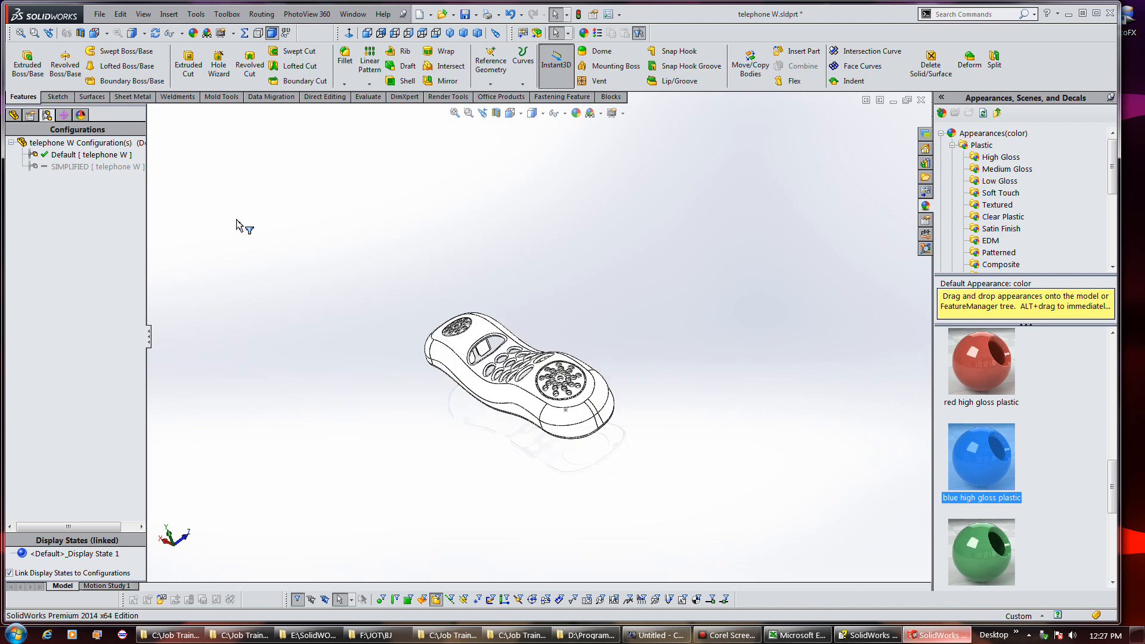
drag(974, 448, 531, 367)
click(13, 115)
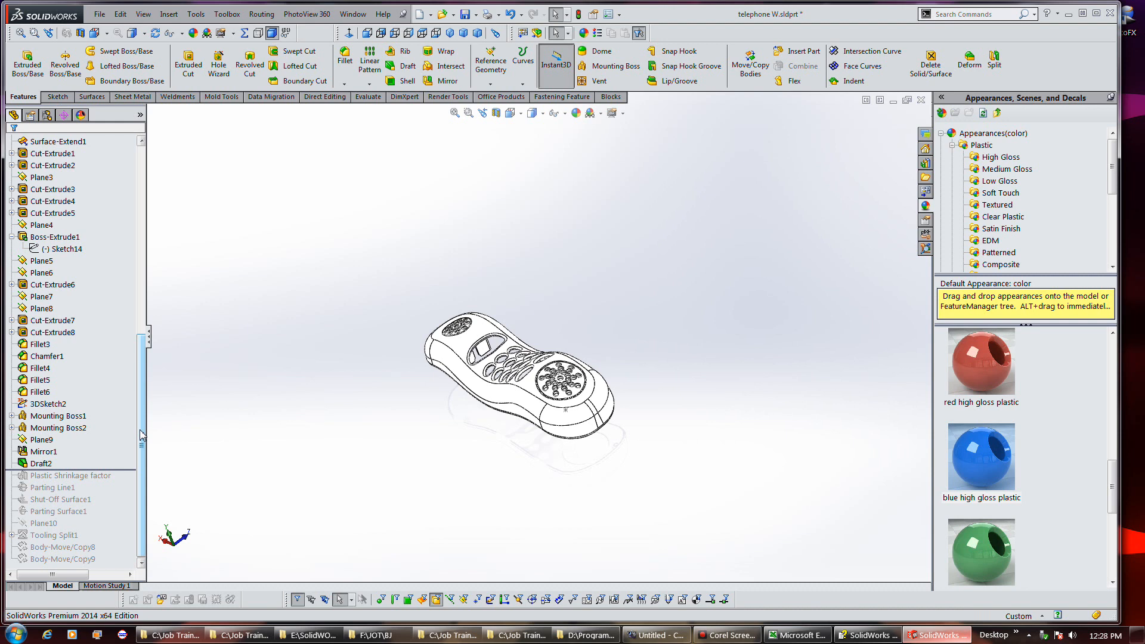
click(99, 14)
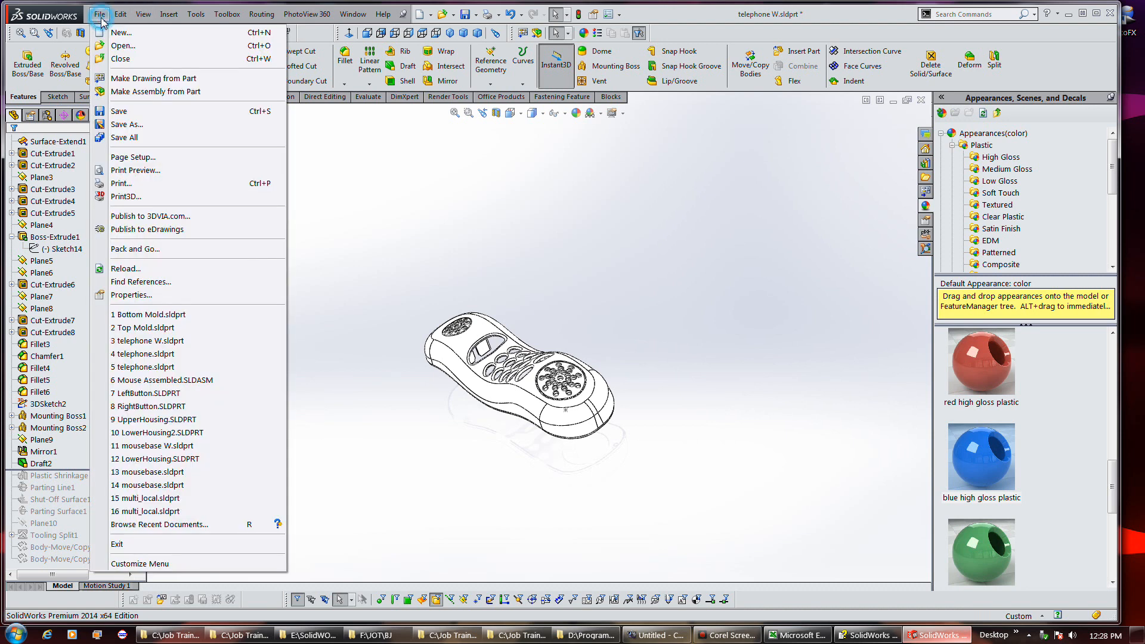
click(146, 125)
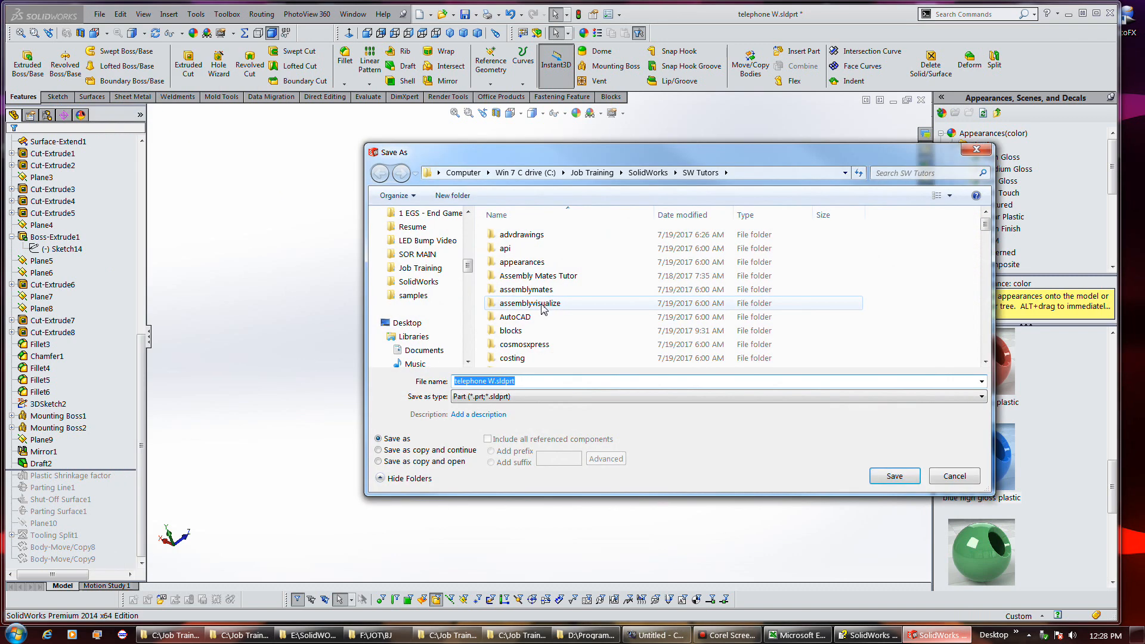
click(952, 478)
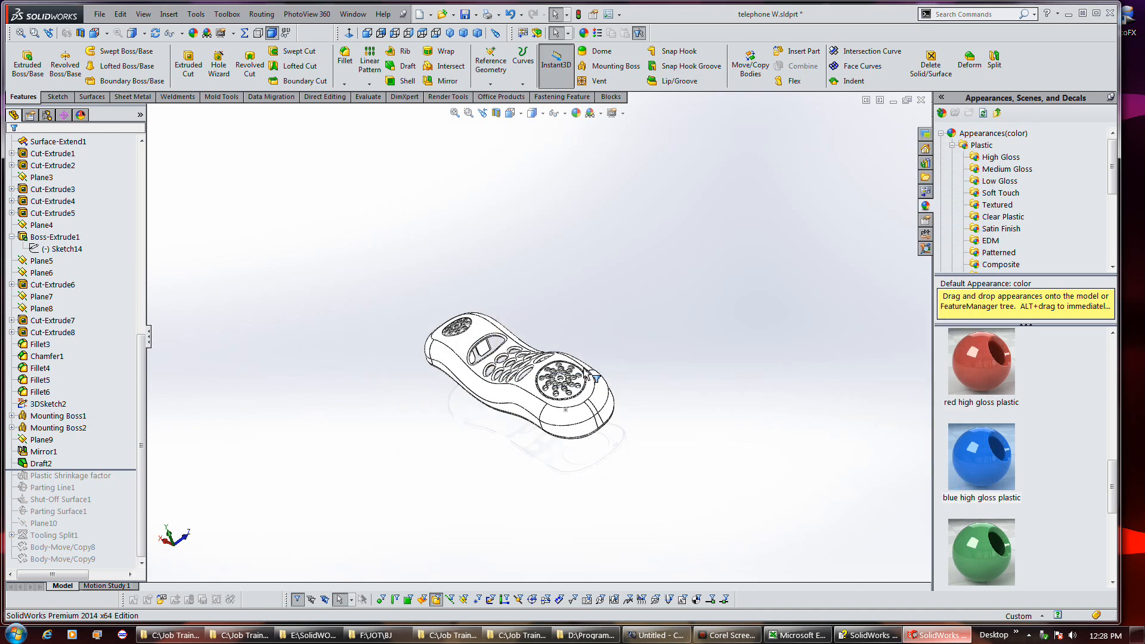
Step: Insert the telephone body into a new part named phone in the PHONE folder, using the base part's units
drag(141, 356, 141, 168)
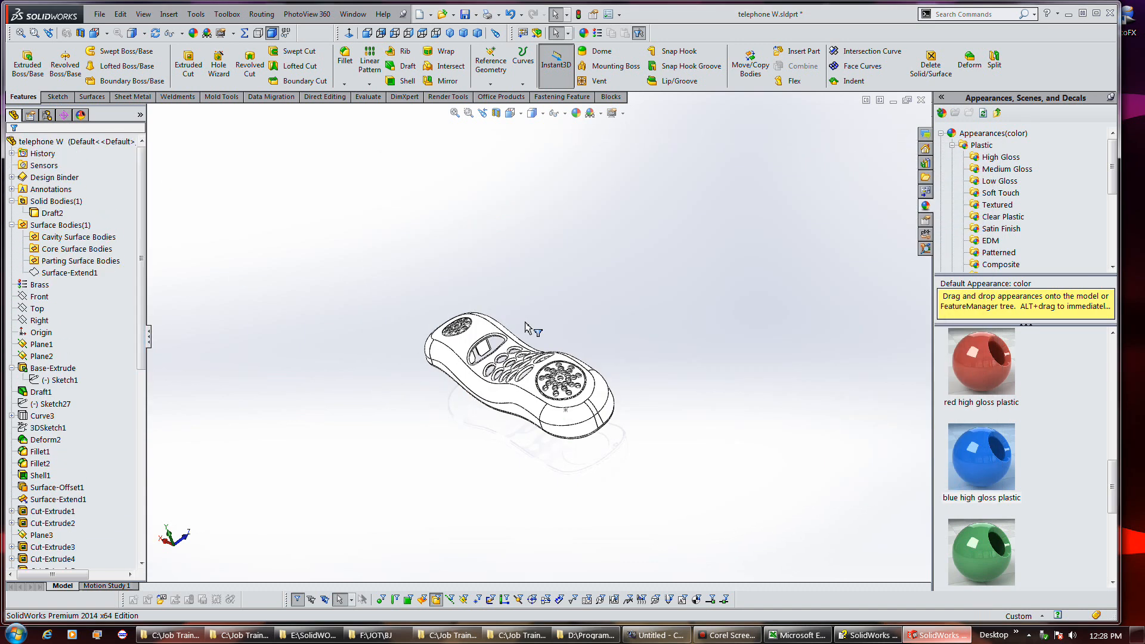
right_click(472, 335)
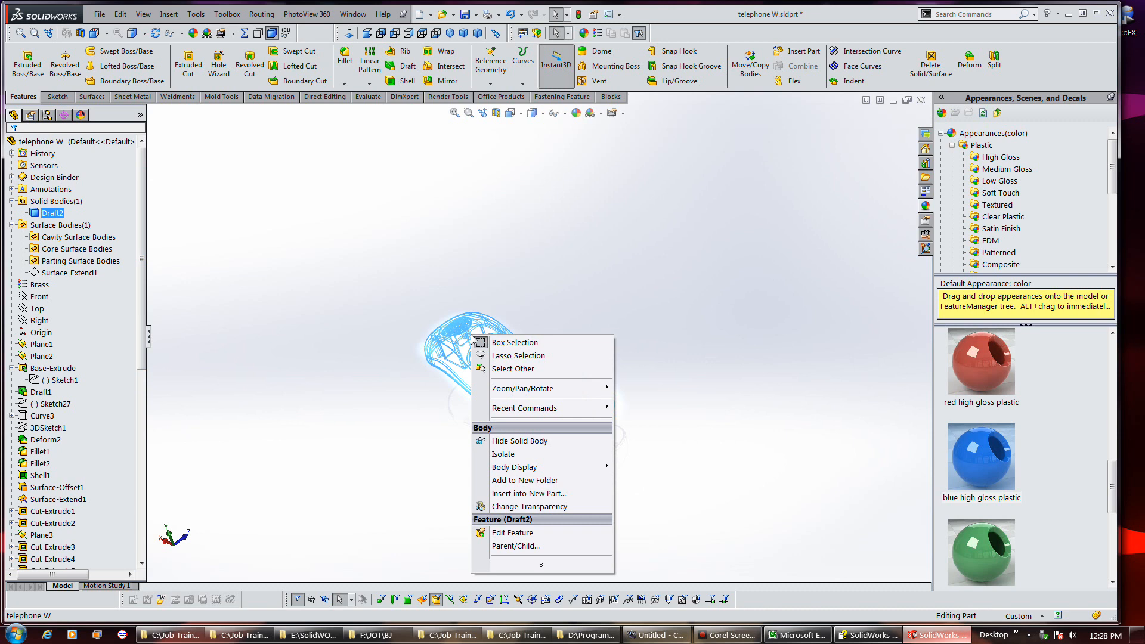
click(539, 494)
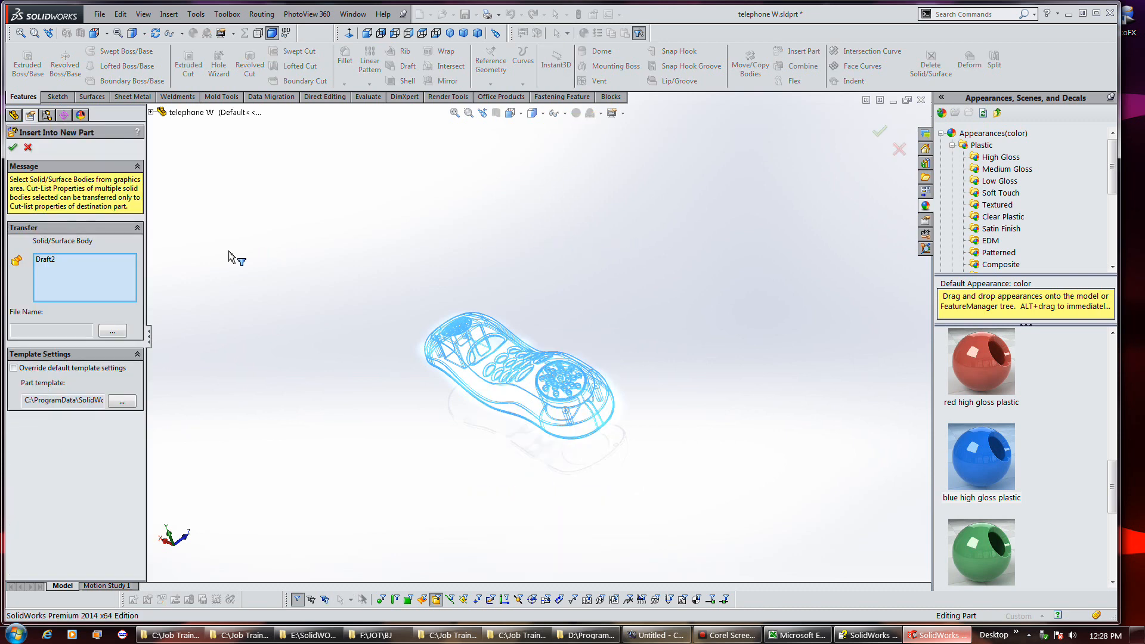
click(122, 328)
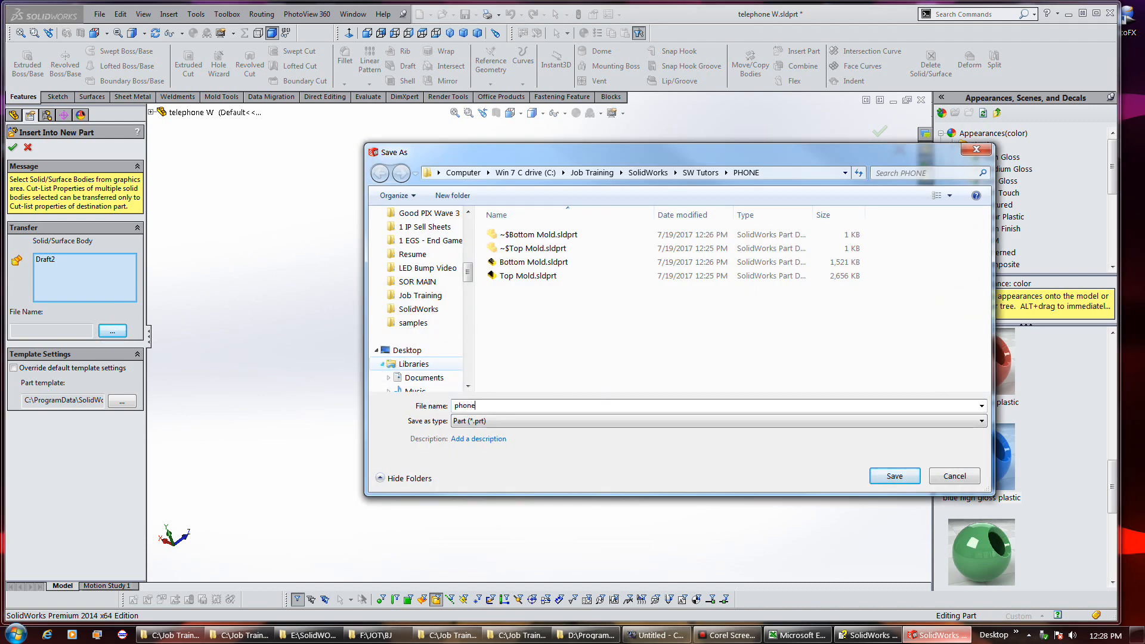
key(Return)
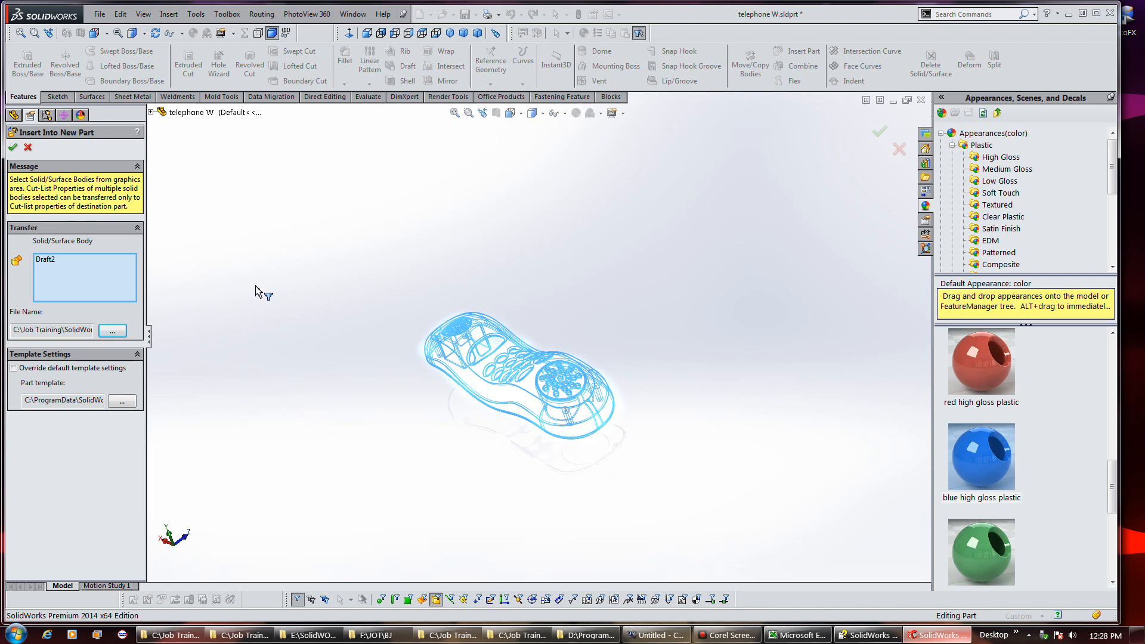
click(13, 147)
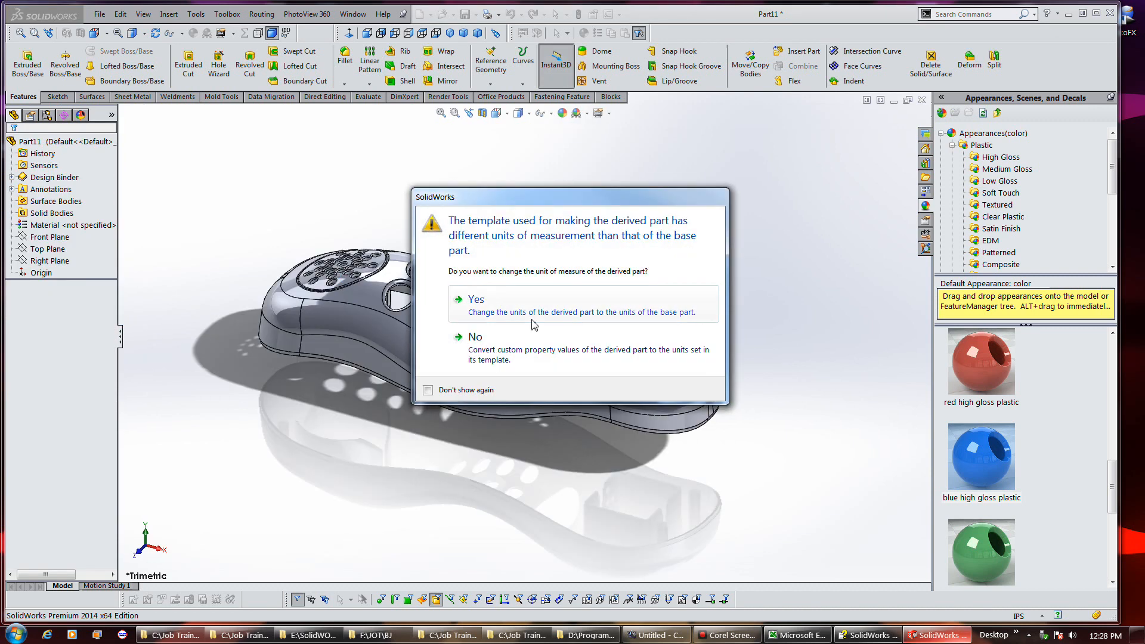
click(515, 305)
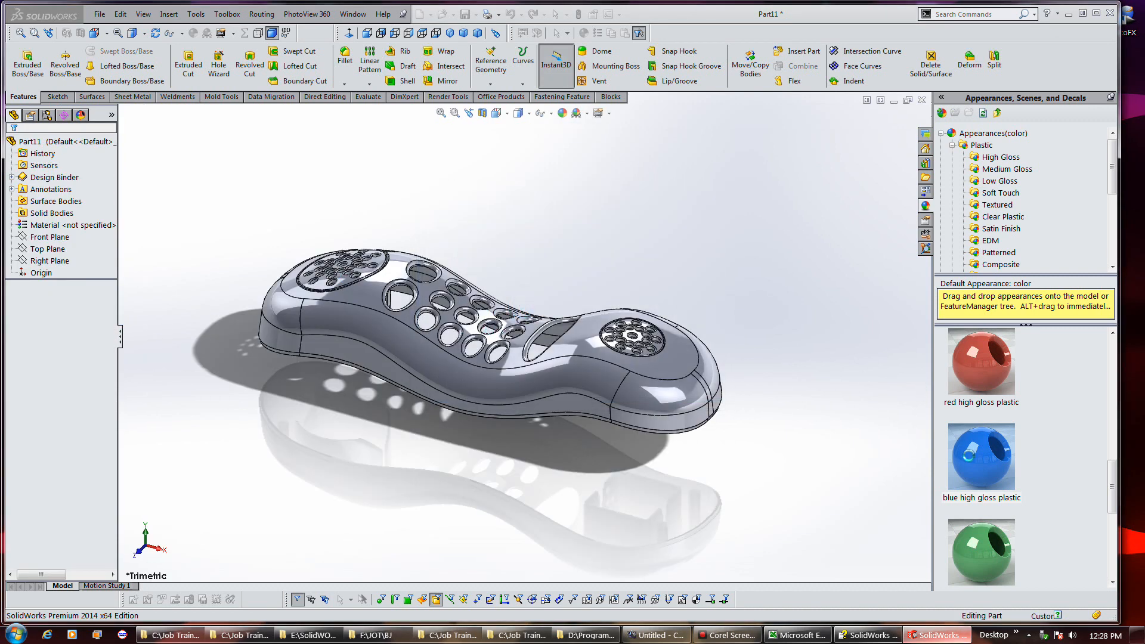
Step: Apply the blue high gloss plastic appearance to the phone part and save it
click(972, 459)
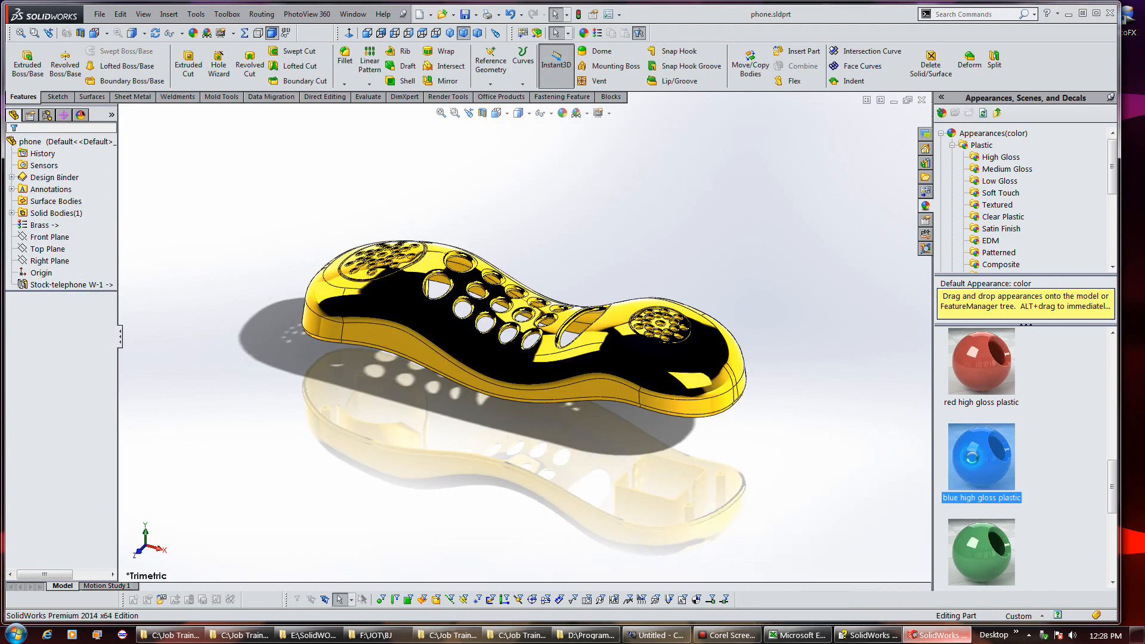
double_click(972, 456)
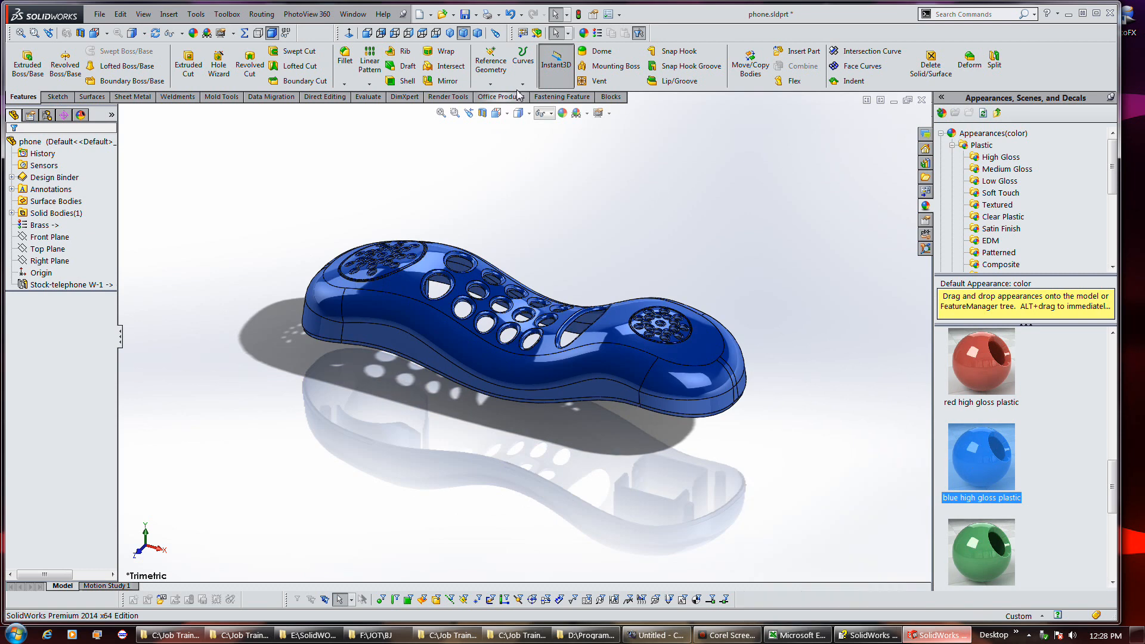
click(464, 14)
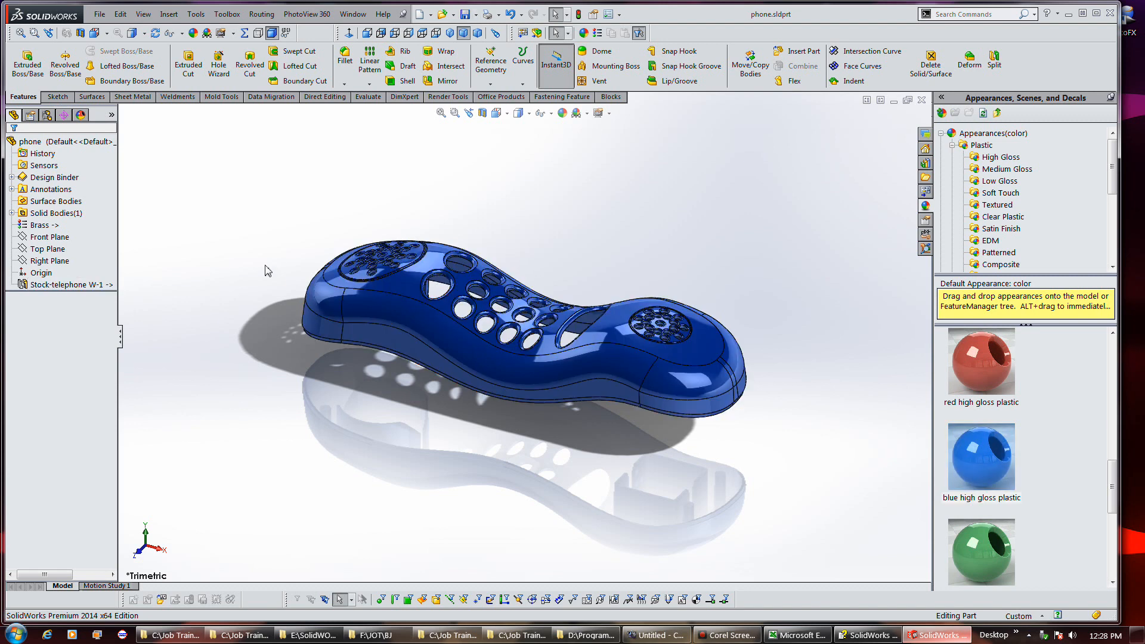
Step: View the Top Mold part and check which other part documents are open
click(352, 14)
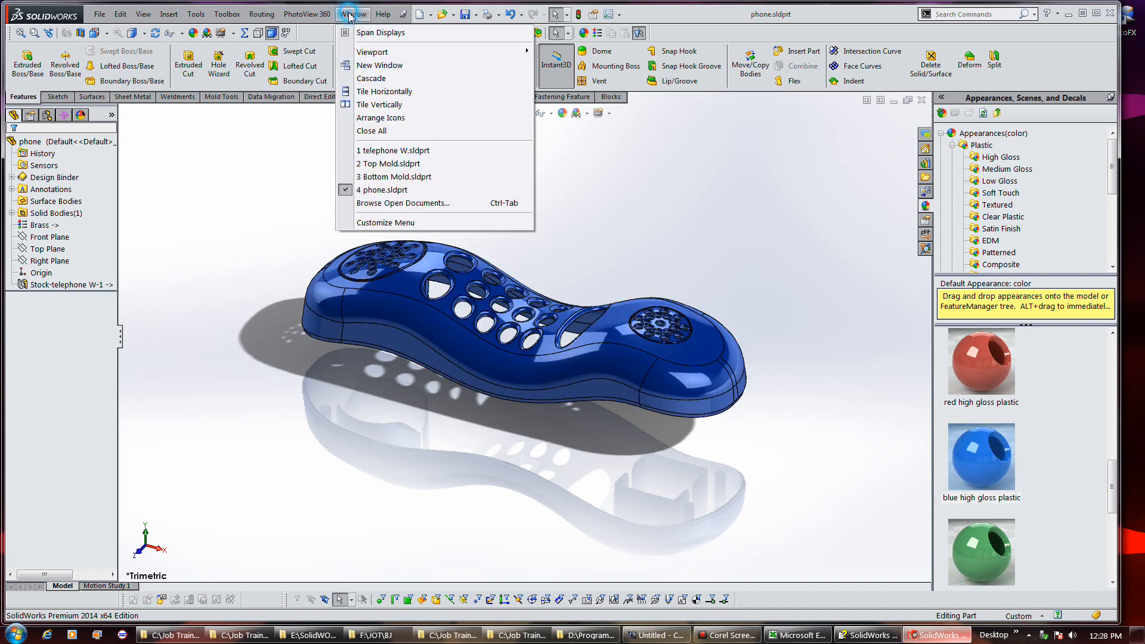
click(391, 165)
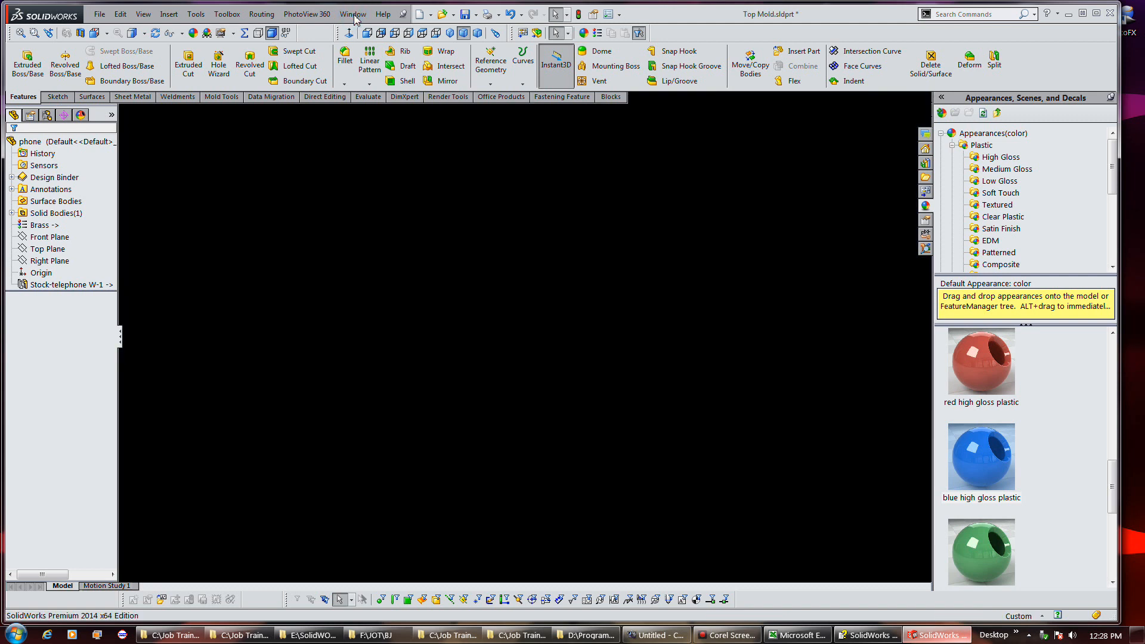
click(354, 15)
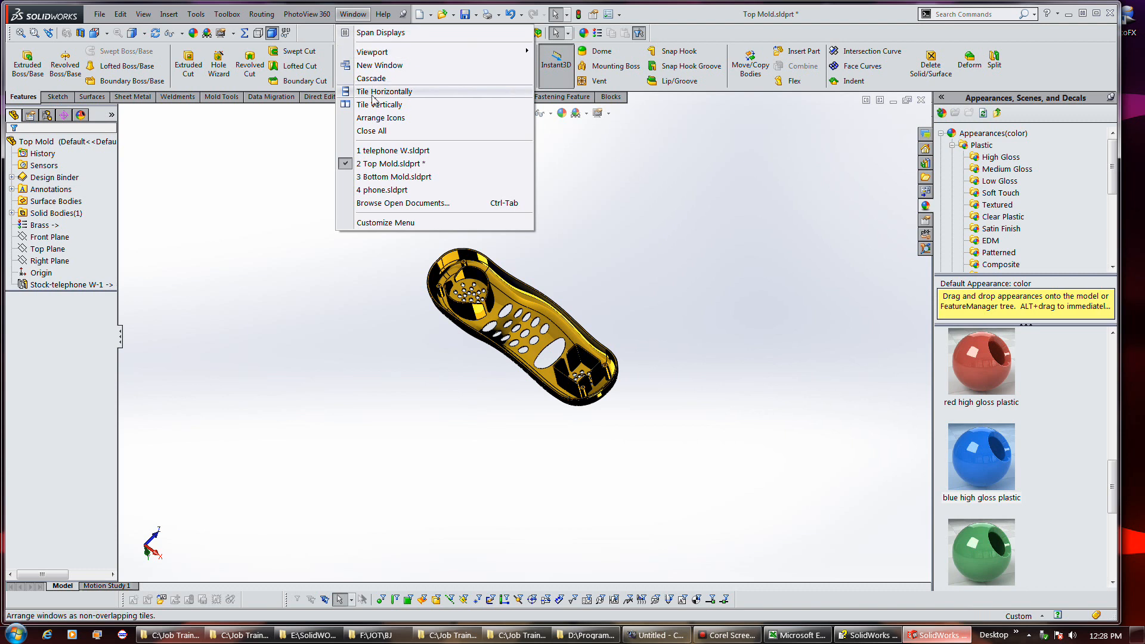
mouse_move(383, 156)
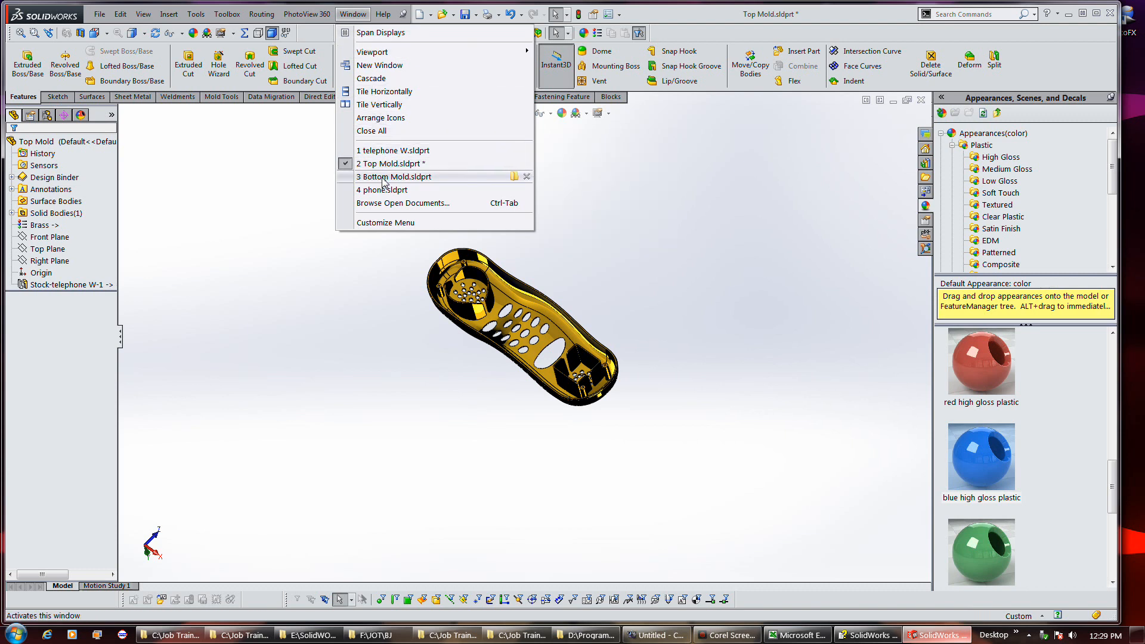
mouse_move(383, 182)
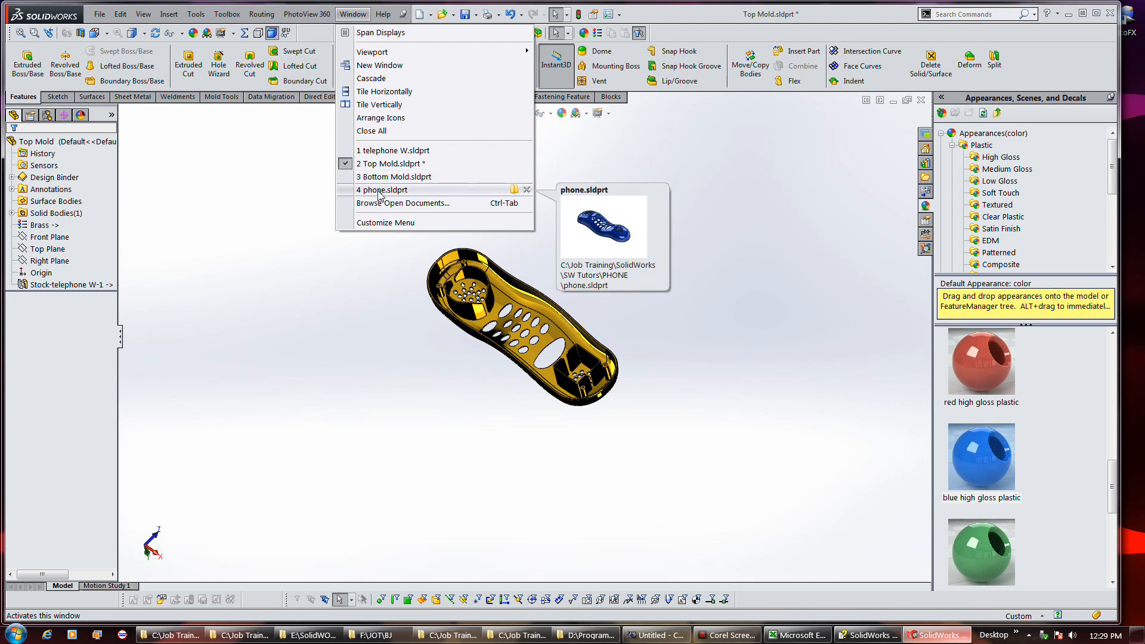
Step: Return to the telephone W part and roll the model forward to the end of its feature history
click(389, 154)
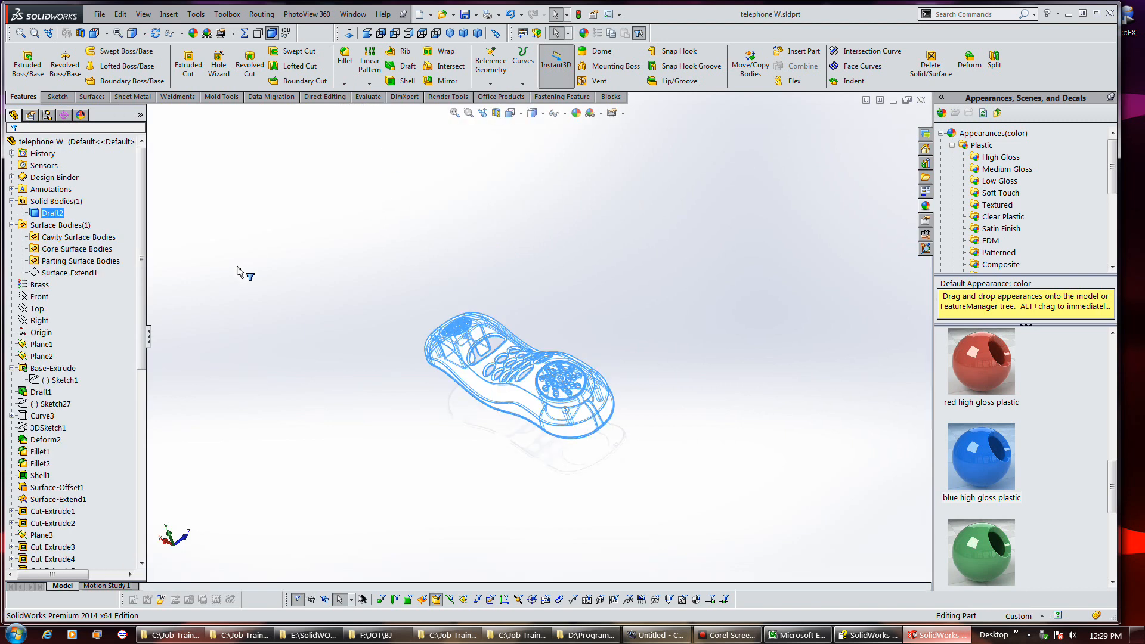
drag(144, 344, 76, 529)
right_click(73, 520)
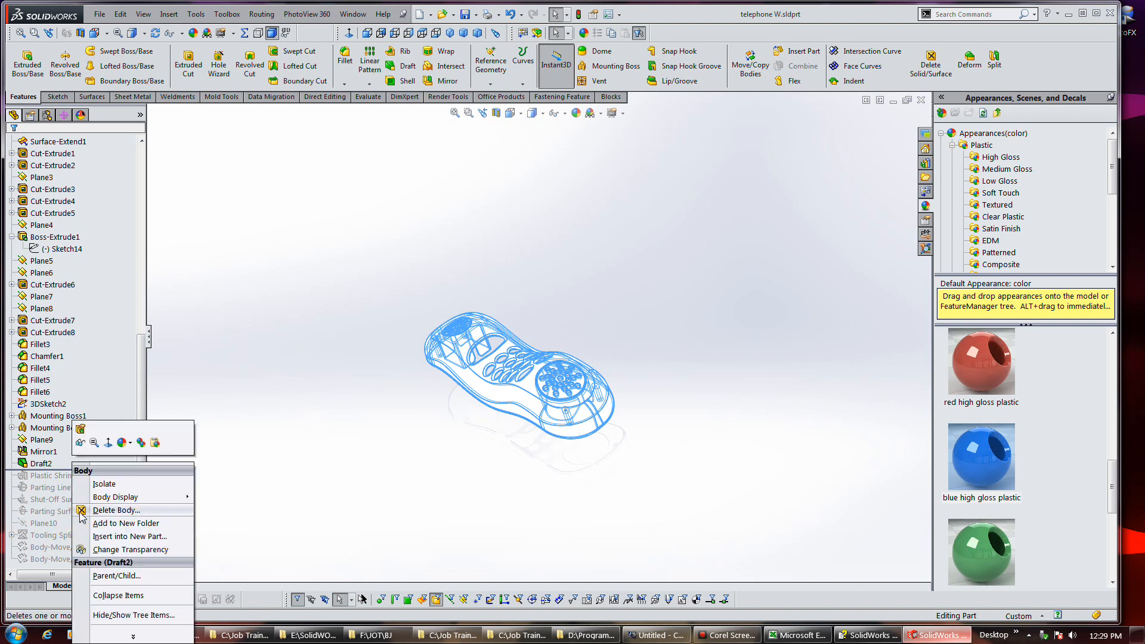
click(54, 497)
right_click(53, 491)
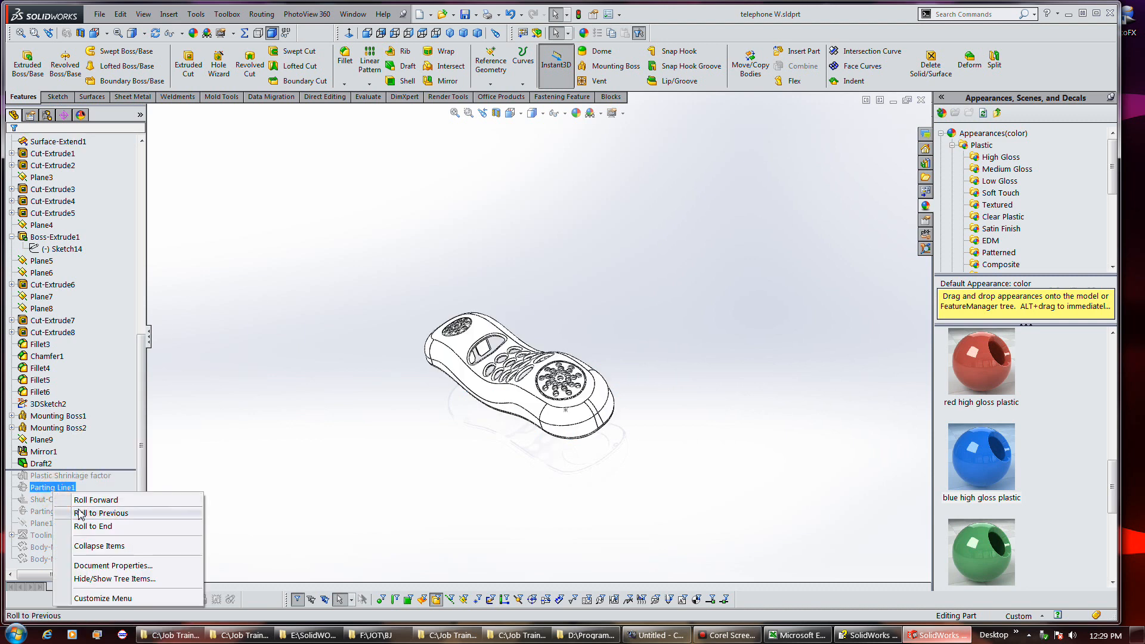
click(89, 526)
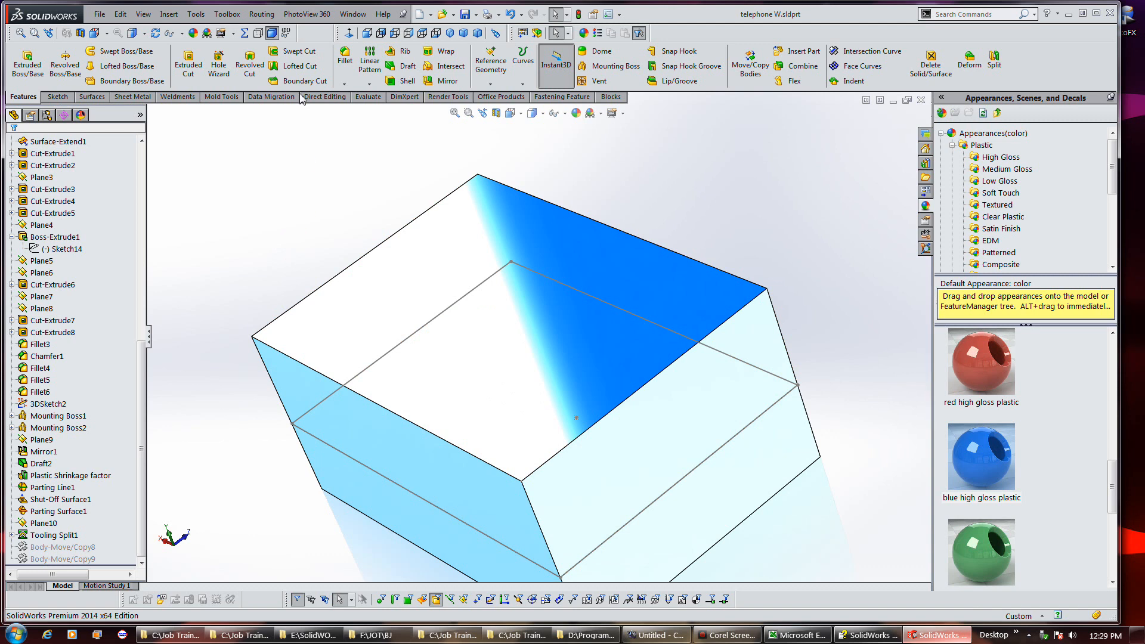
Step: Save the telephone W part under the new name Master phone in the PHONE folder
click(100, 19)
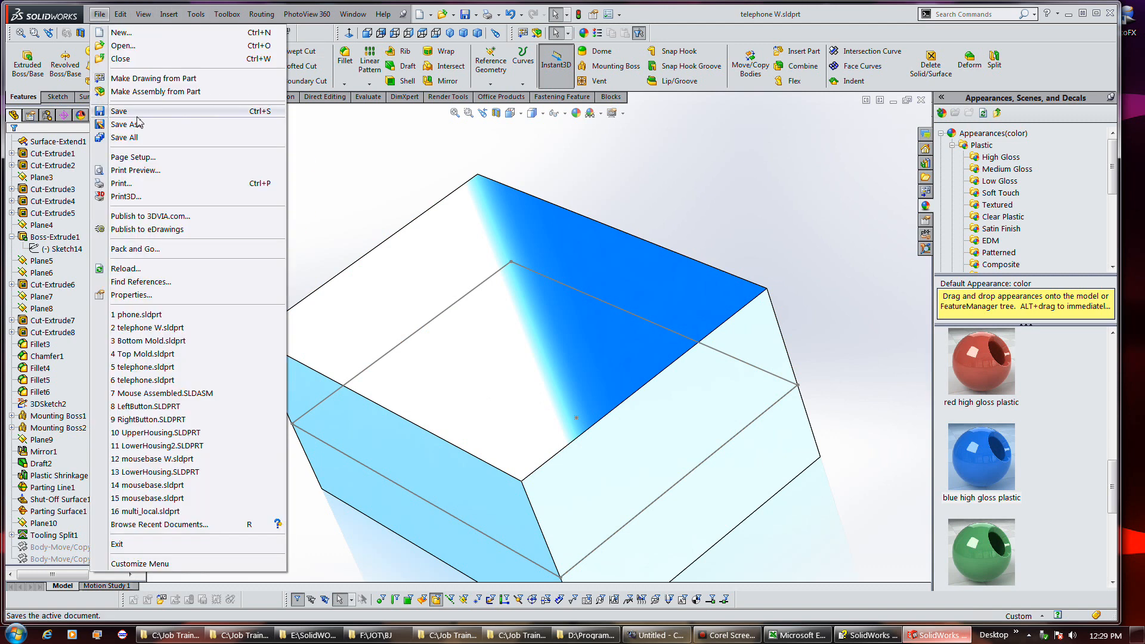
click(136, 123)
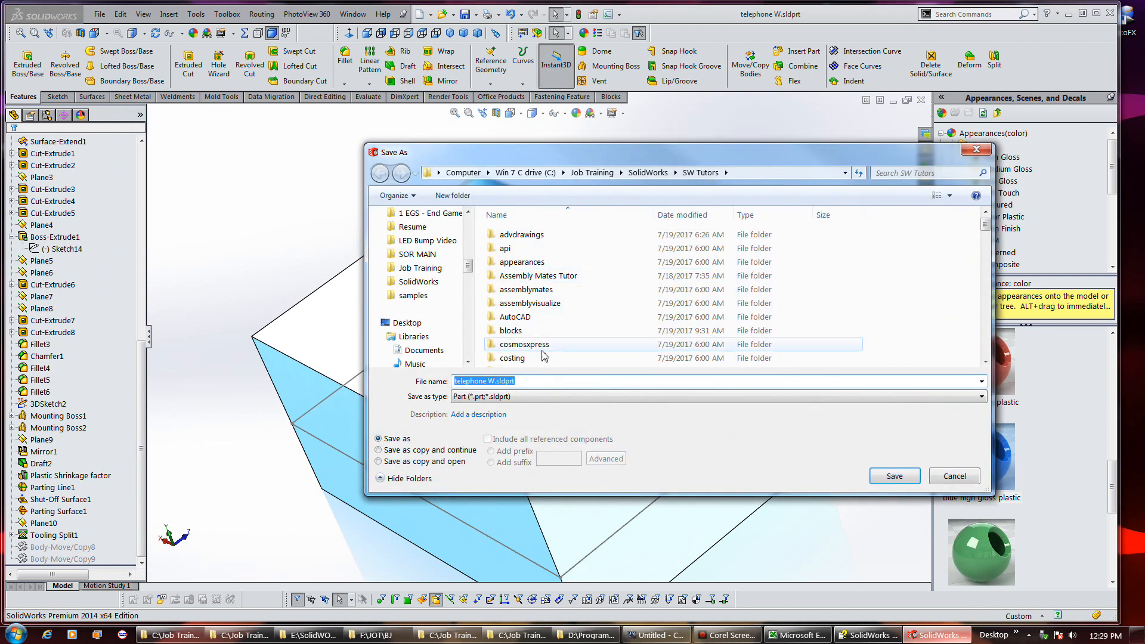
scroll(536, 348, down, 3)
scroll(536, 347, down, 5)
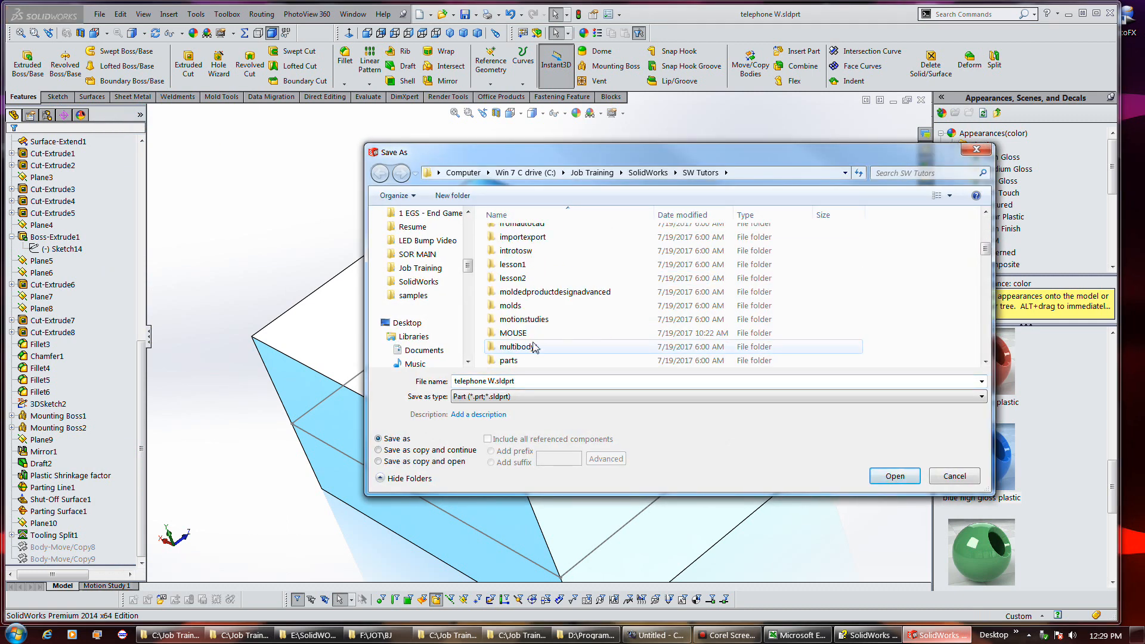
double_click(523, 333)
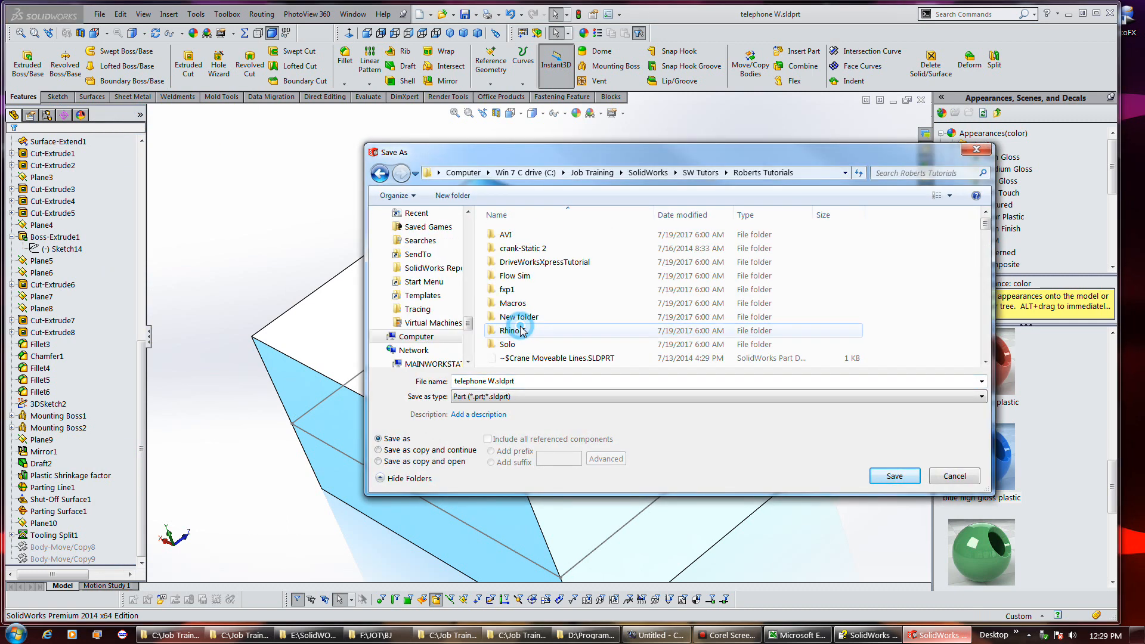
key(BackSpace)
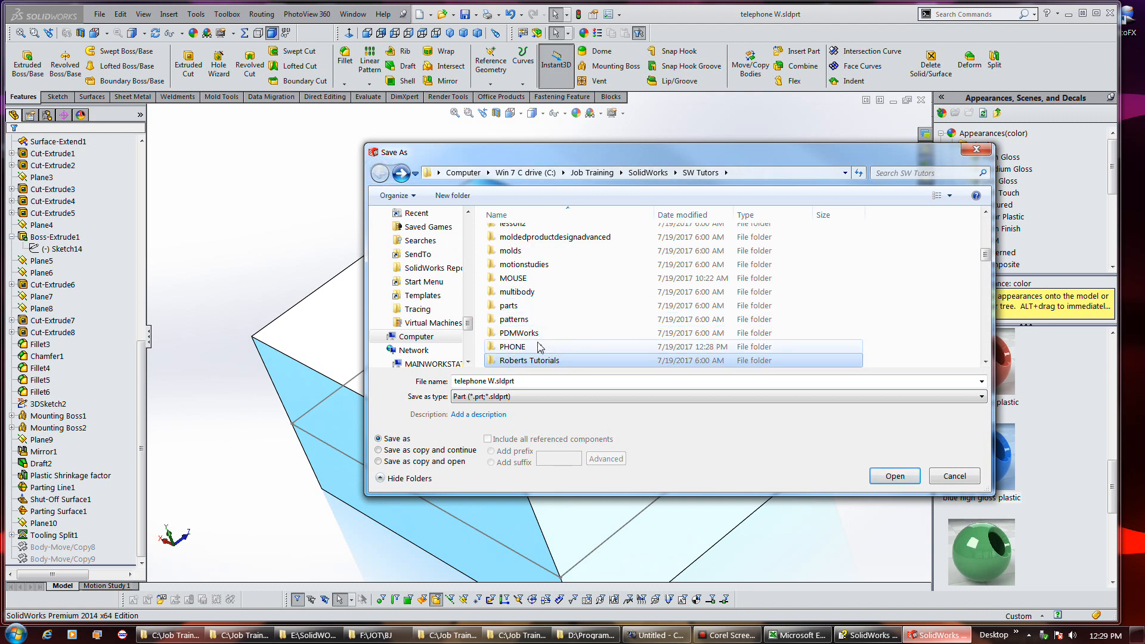
double_click(525, 347)
click(556, 380)
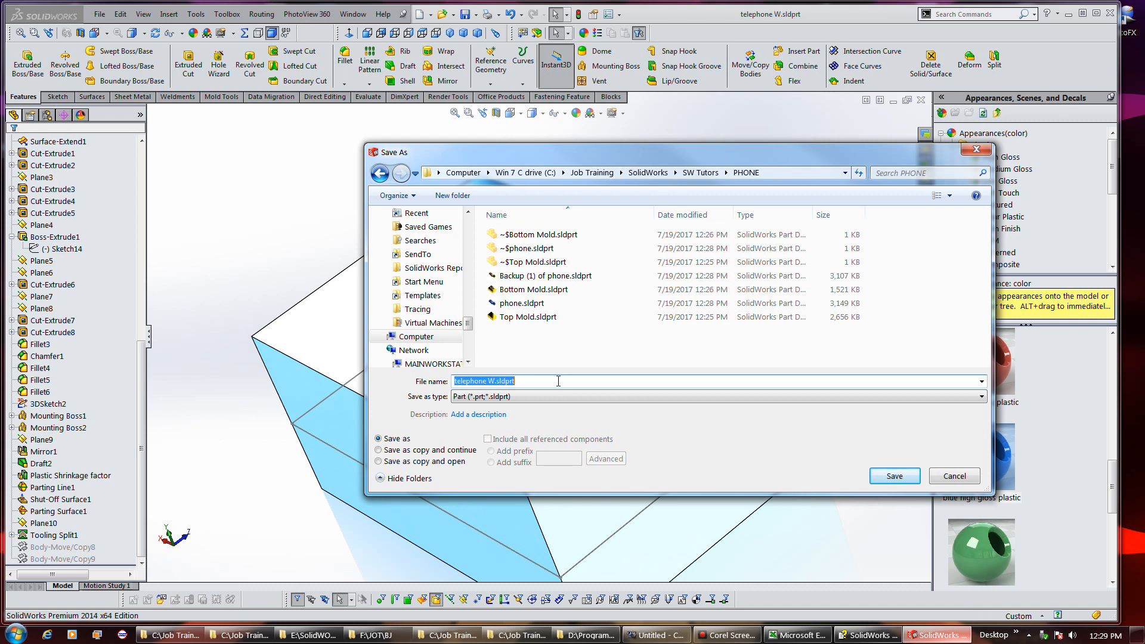
text(M)
key(Return)
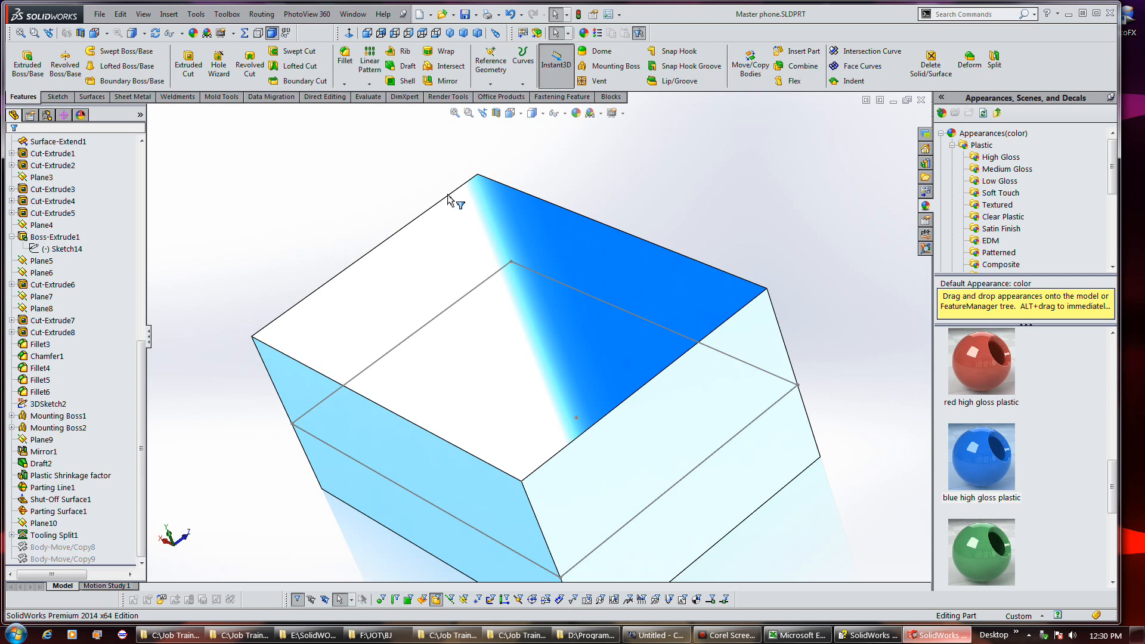
Step: Clear any selection and examine the two stacked mold blocks of the master part from several sides
scroll(449, 194, up, 3)
middle_drag(683, 289, 733, 258)
key(Escape)
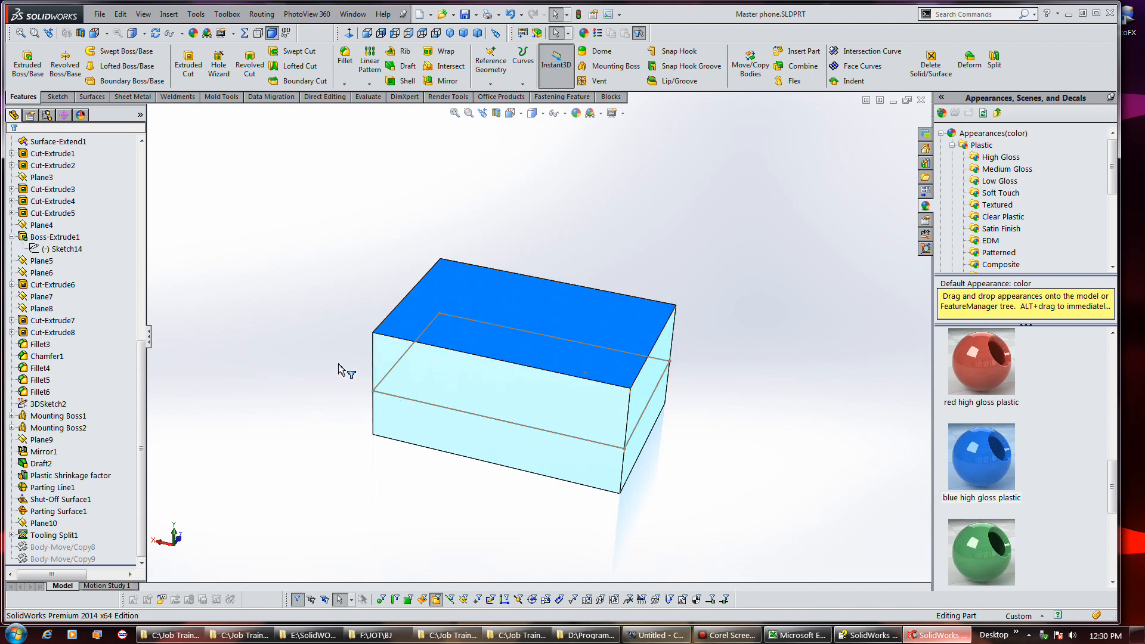
click(310, 358)
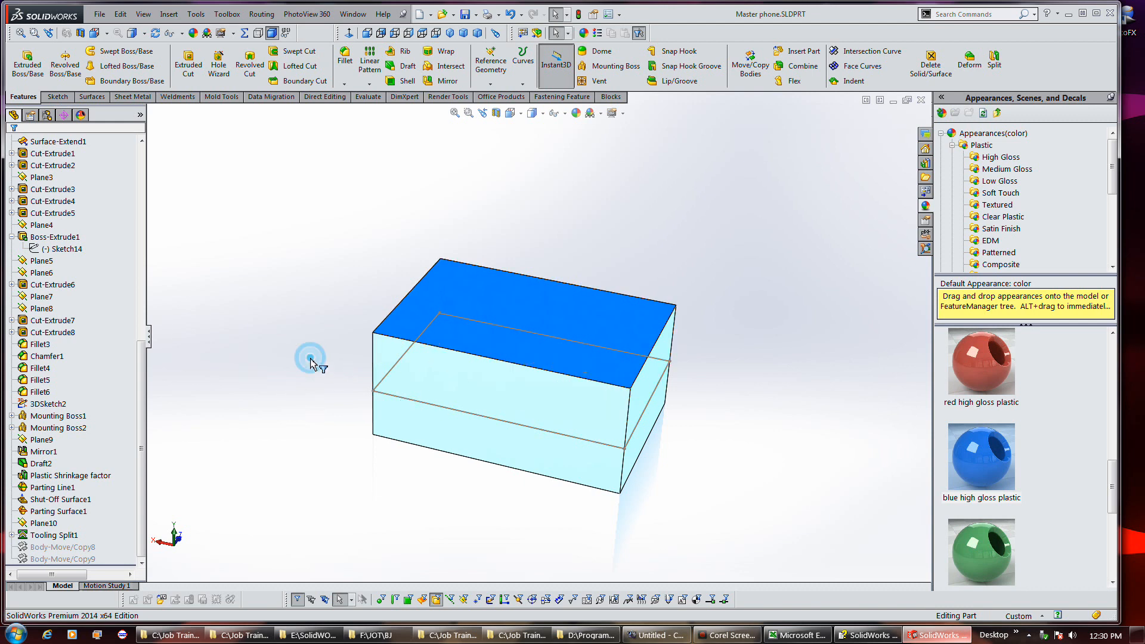
click(283, 370)
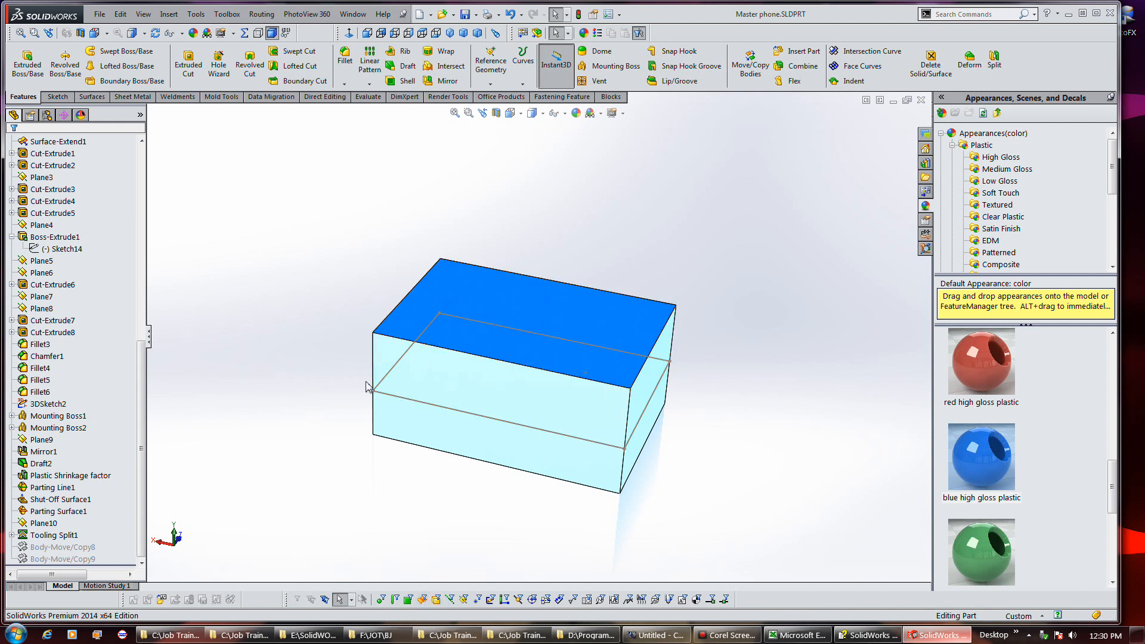
click(383, 378)
click(344, 422)
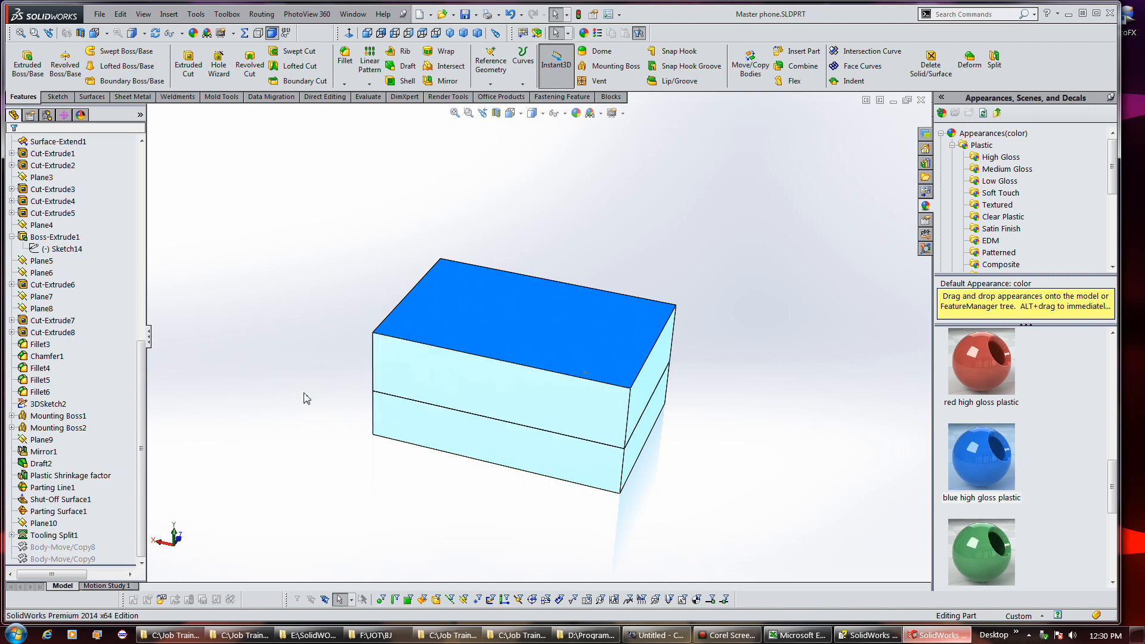
click(304, 394)
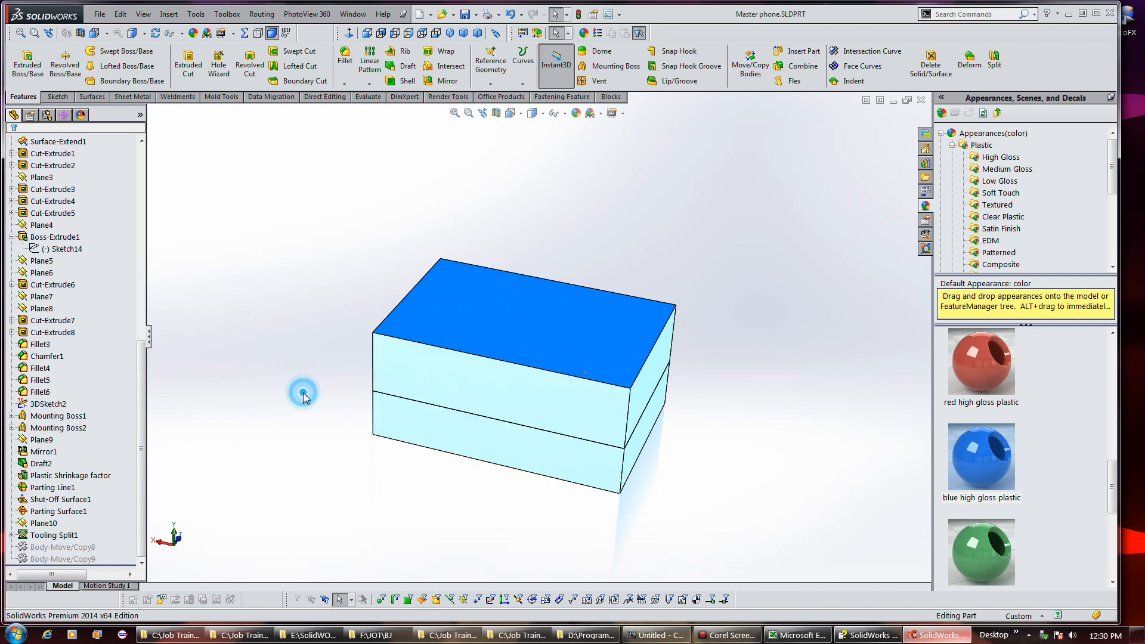
middle_drag(698, 506, 549, 534)
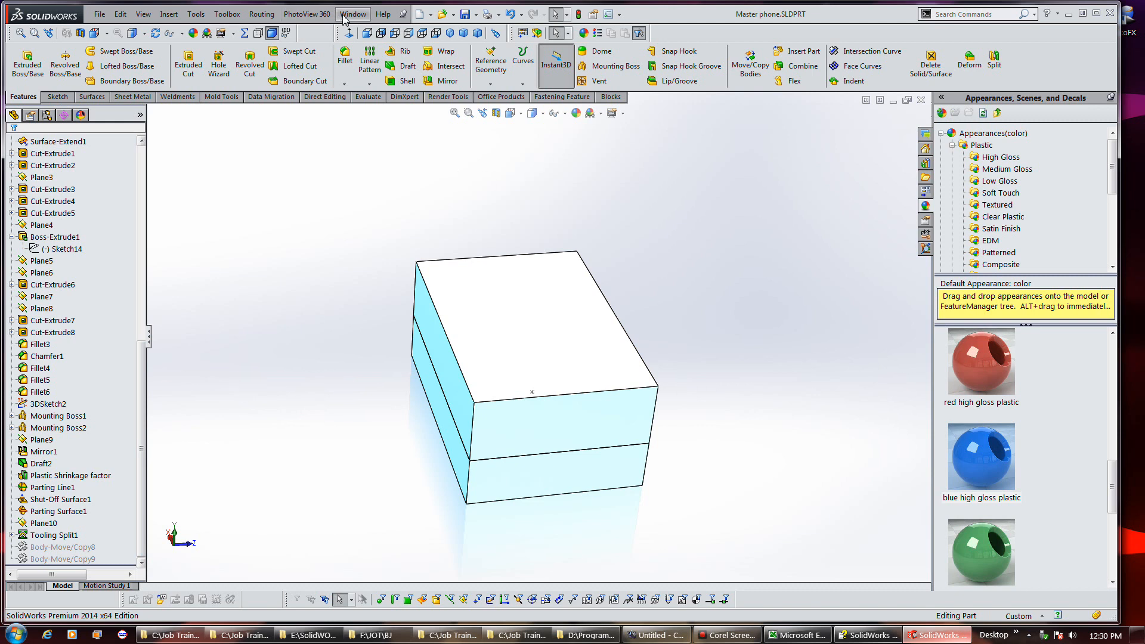
Step: Save the Master phone part and switch to the Bottom Mold document
click(465, 13)
click(354, 15)
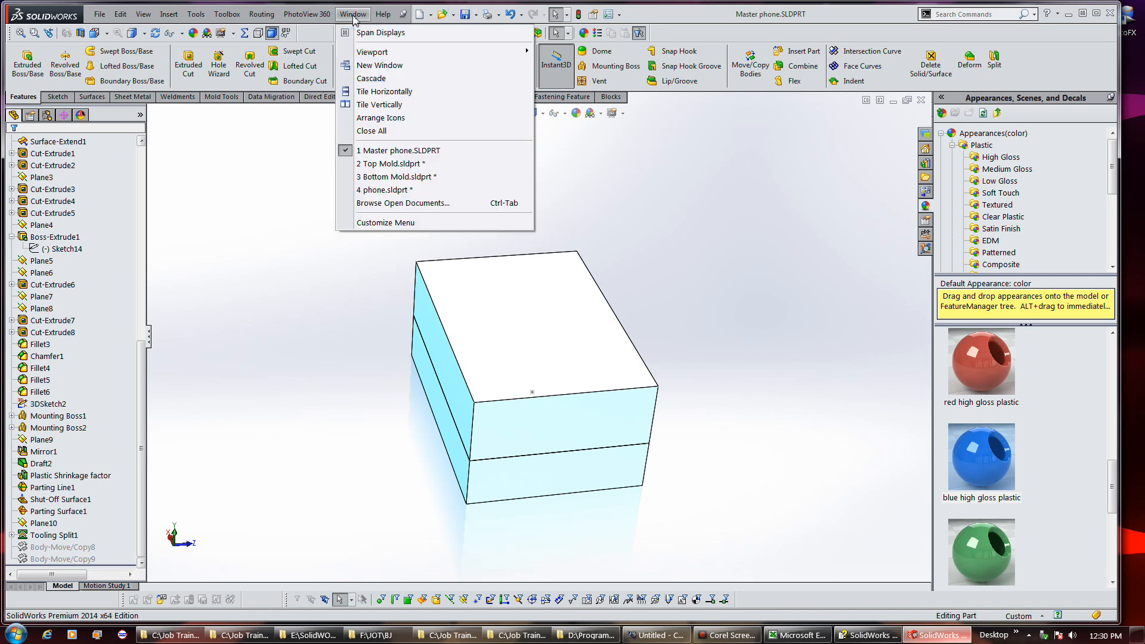
click(400, 177)
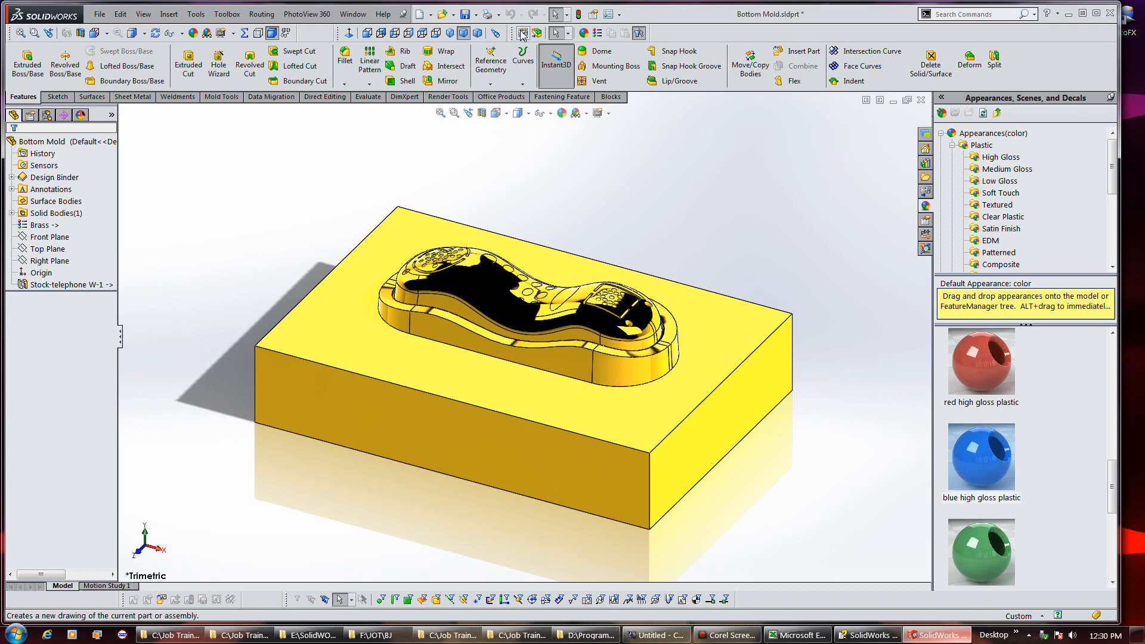
Step: Create a new assembly from the Bottom Mold part using the Tutorial assem template
click(539, 34)
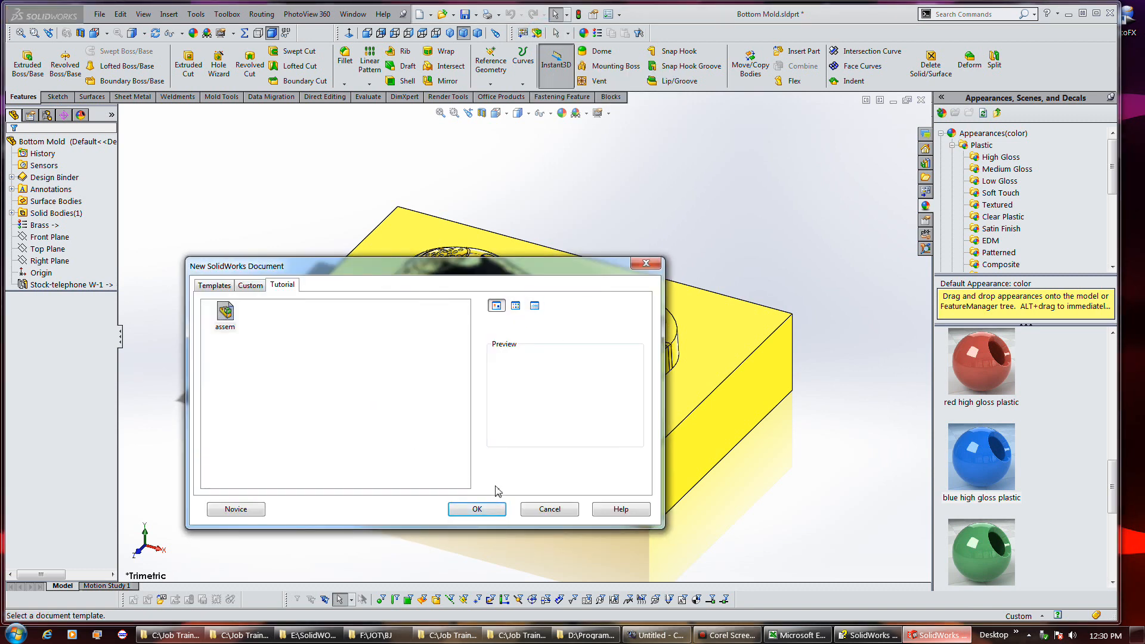
click(245, 286)
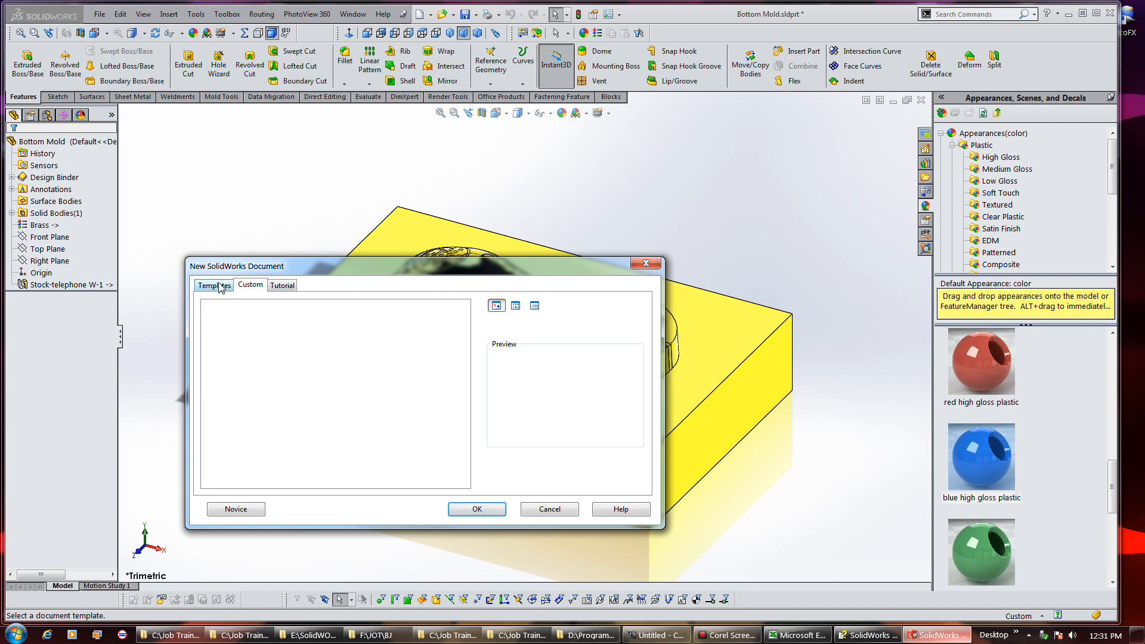
click(284, 286)
click(477, 509)
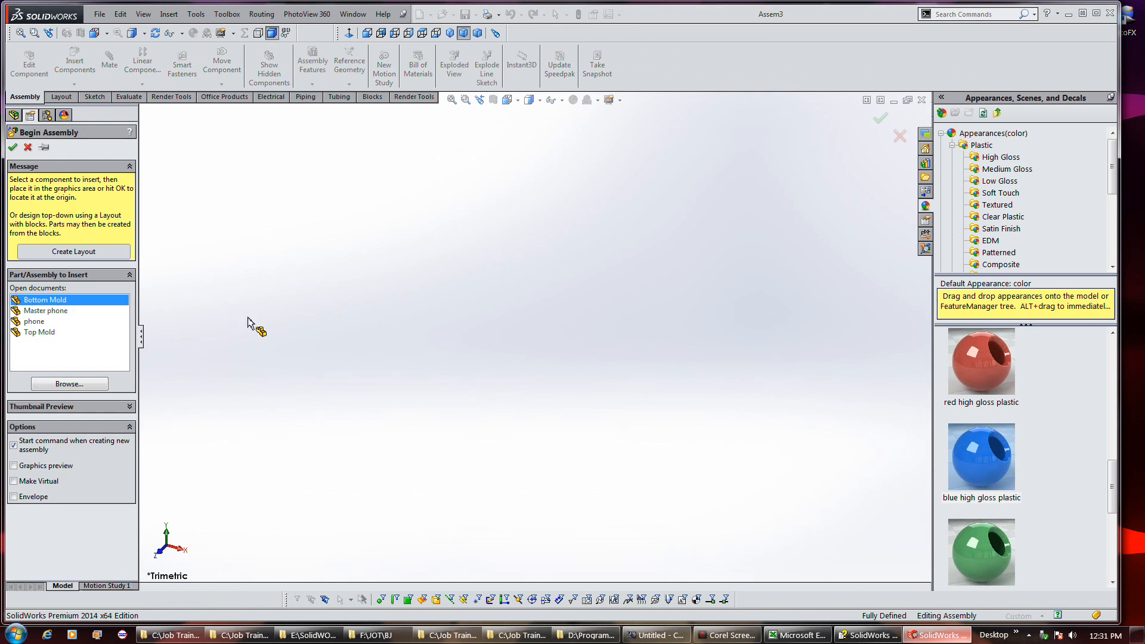
Step: Turn on the origin display and insert the Bottom Mold part at the assembly origin
click(27, 147)
click(75, 62)
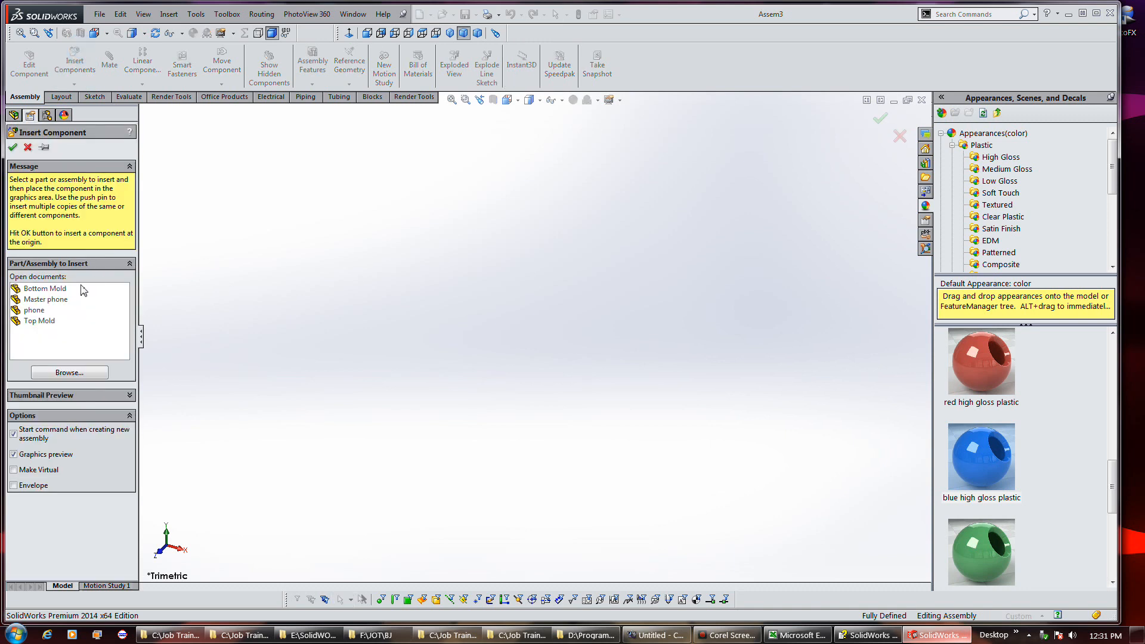
click(55, 290)
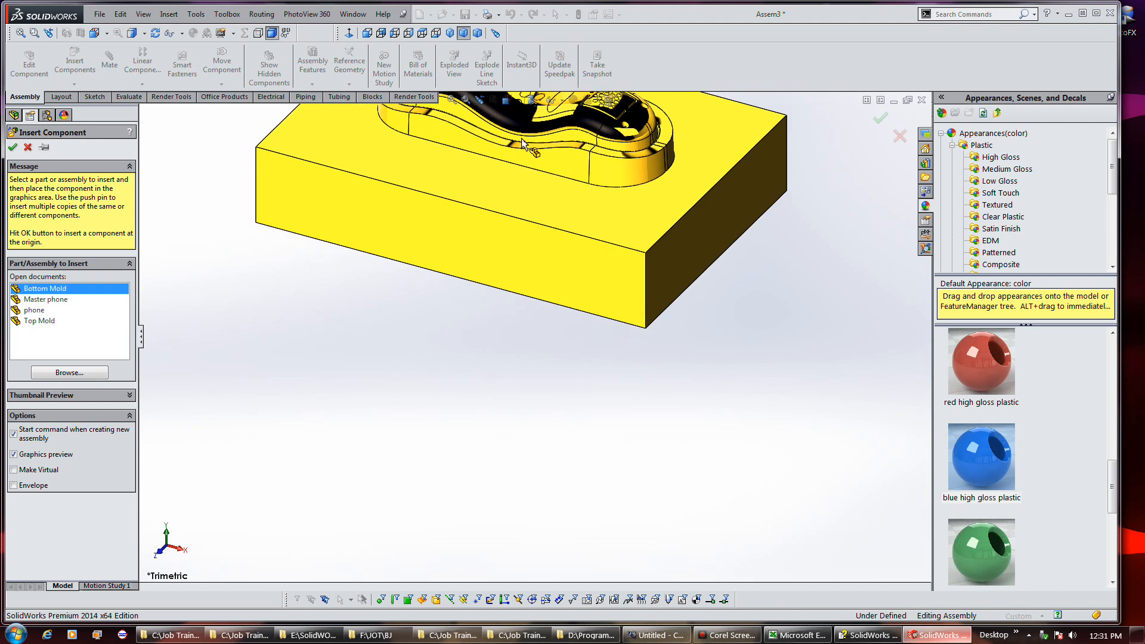
click(565, 103)
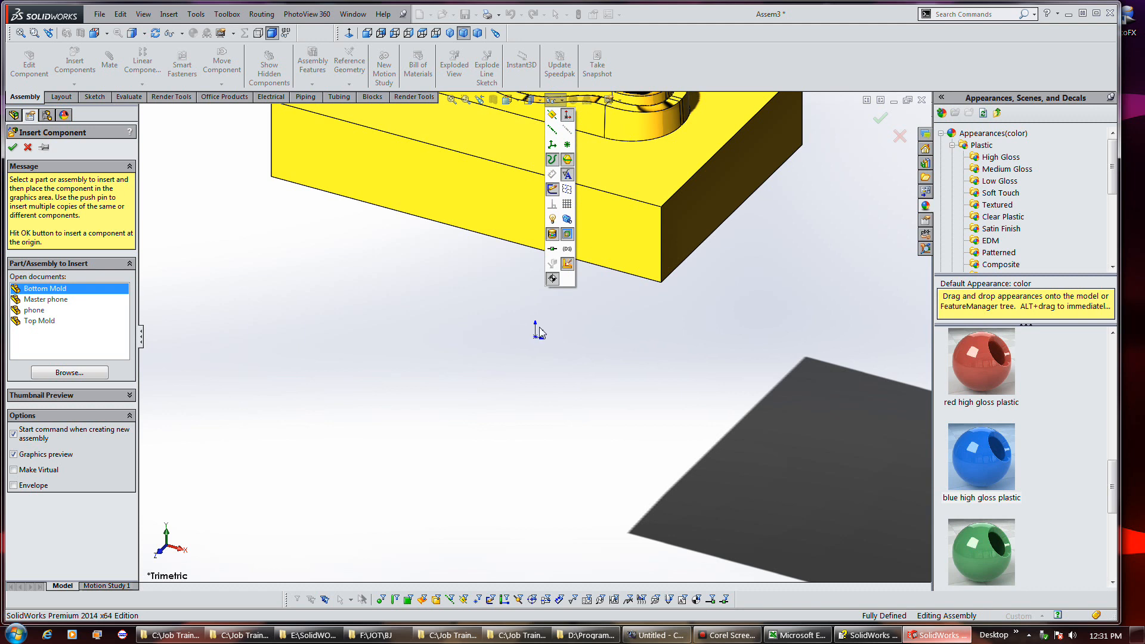
click(570, 116)
click(665, 342)
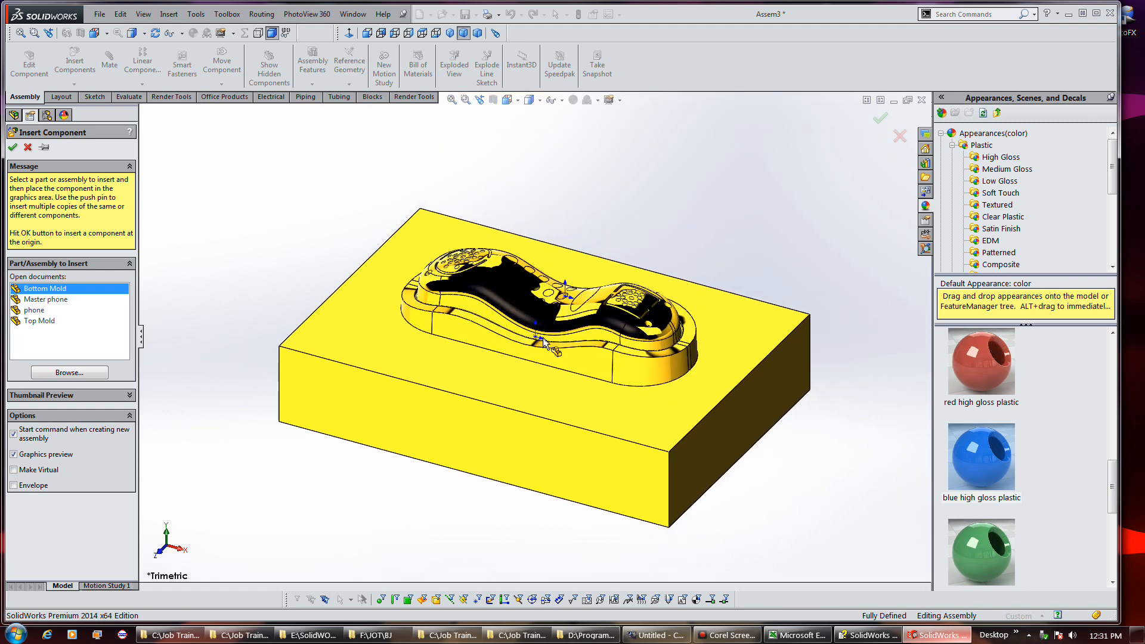
click(537, 338)
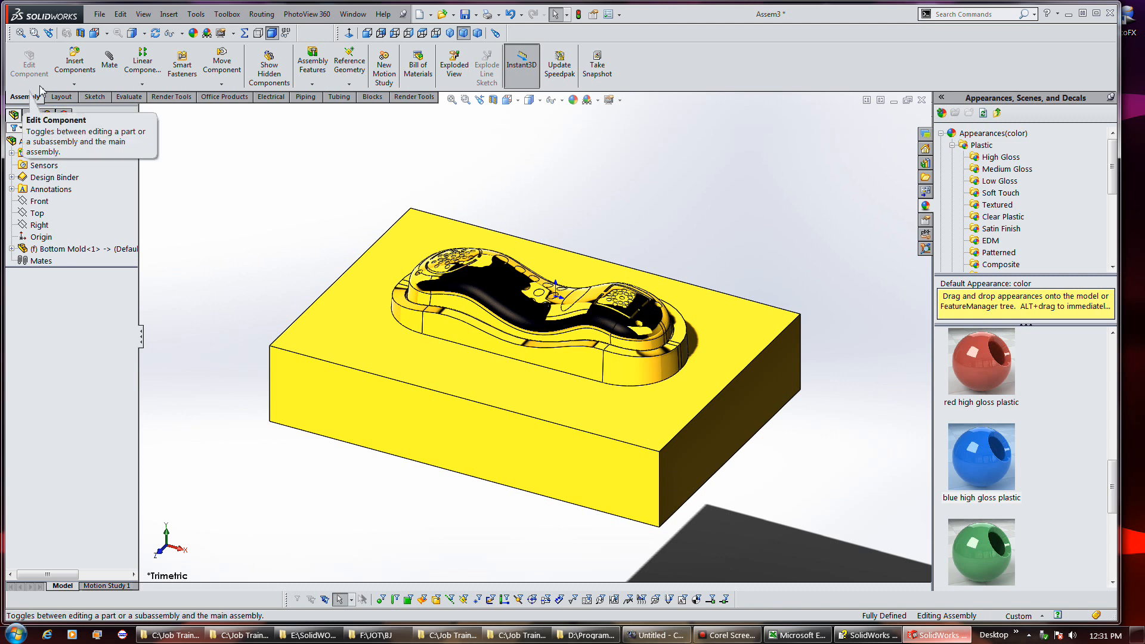
Step: Insert the phone and Top Mold parts into the assembly, with the phone placed over the Bottom Mold at the origin
click(75, 62)
click(52, 151)
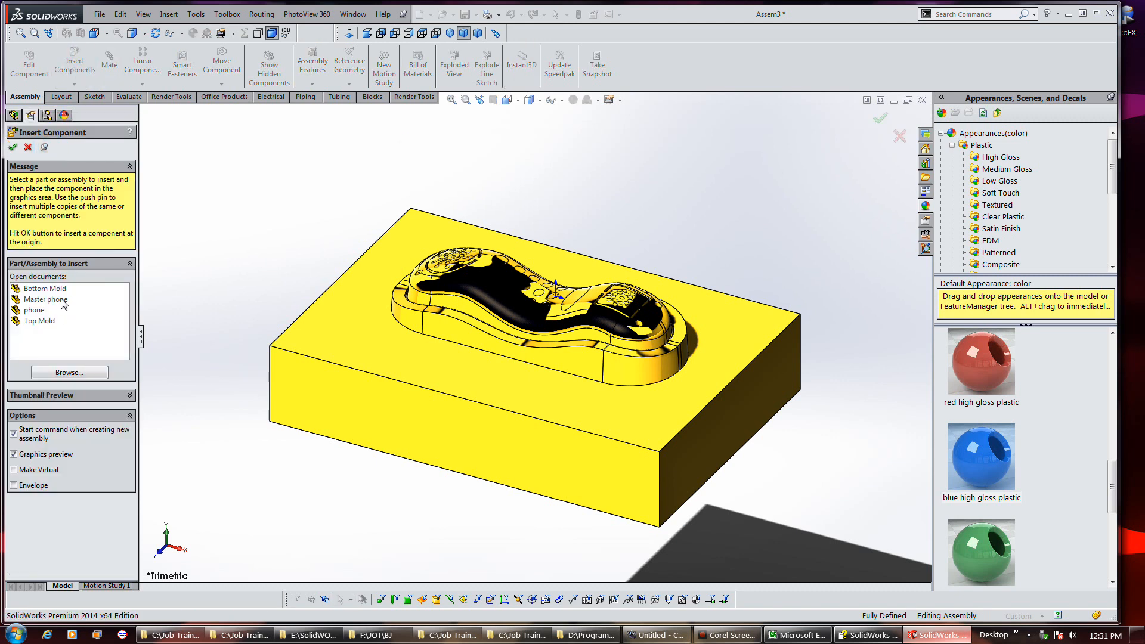
click(43, 312)
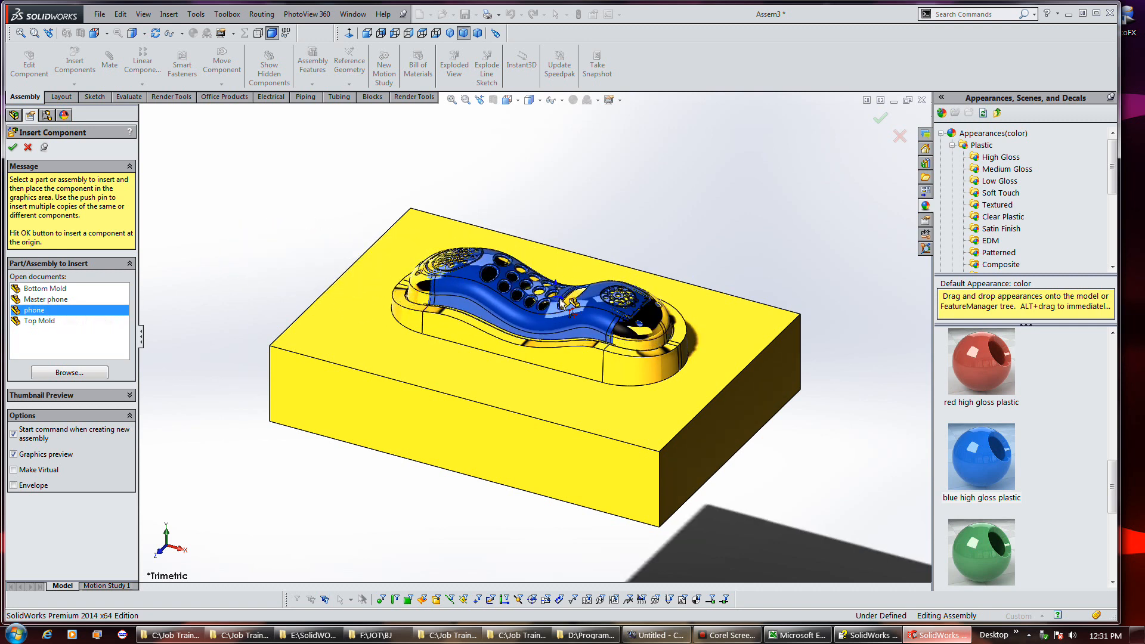
click(552, 307)
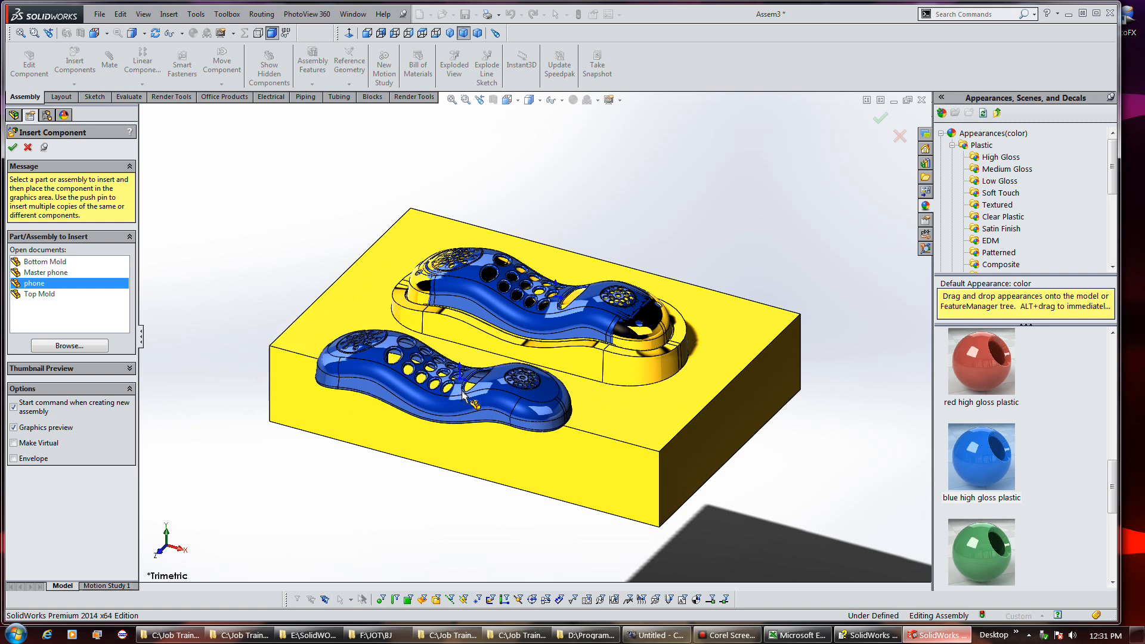
scroll(598, 327, down, 5)
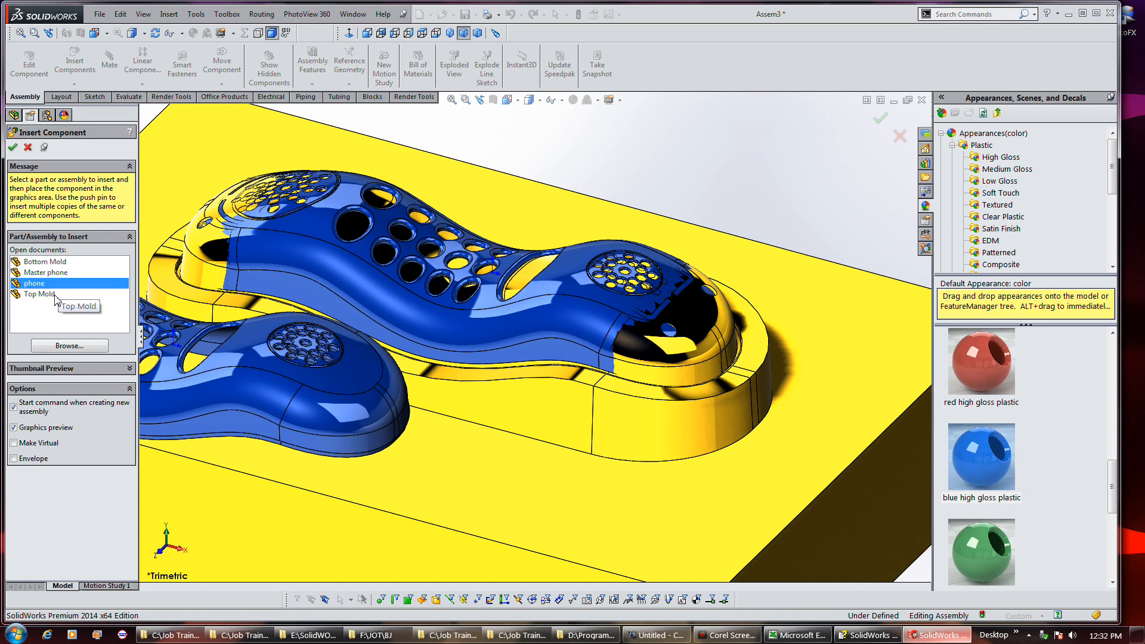
click(45, 295)
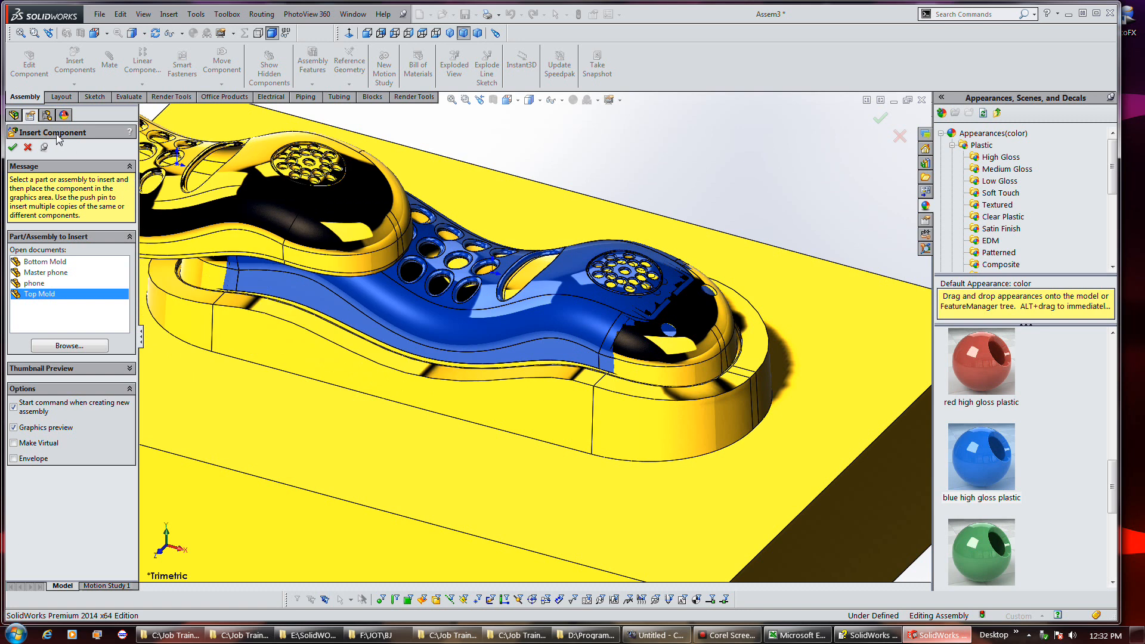
click(26, 149)
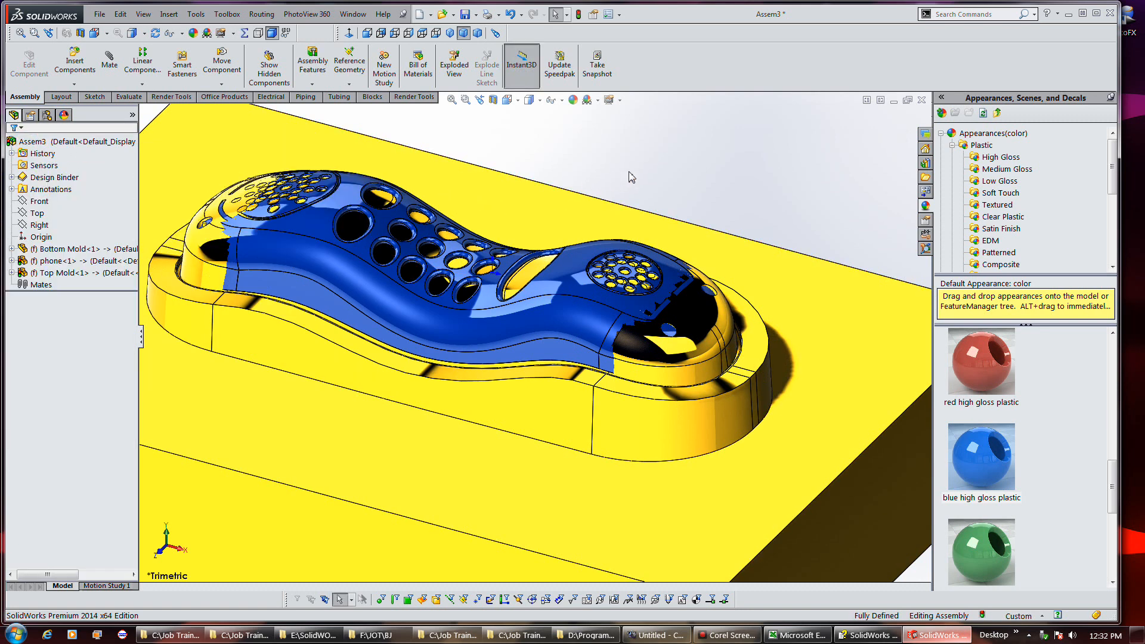
Step: Undo the insertion of the phone and Top Mold components
key(f)
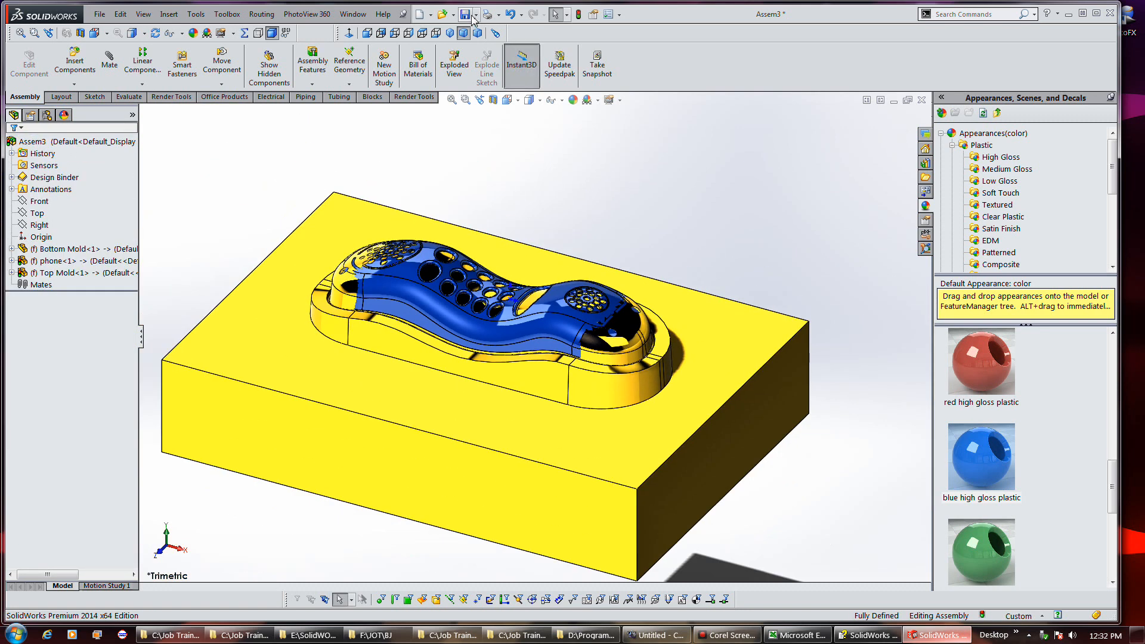
click(508, 14)
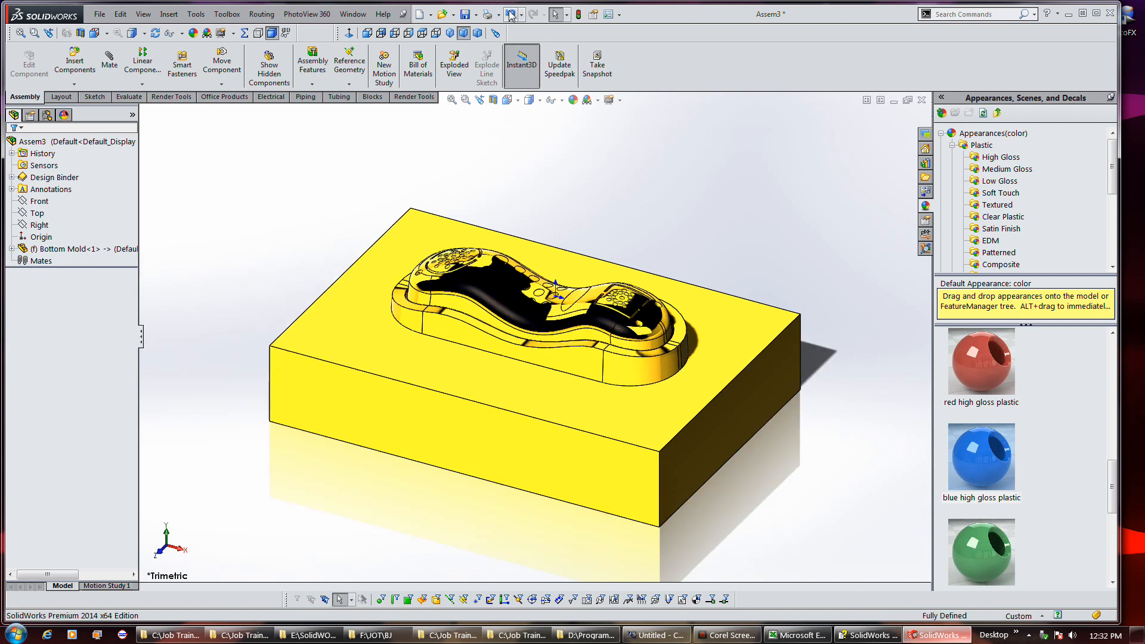
middle_drag(615, 168, 620, 197)
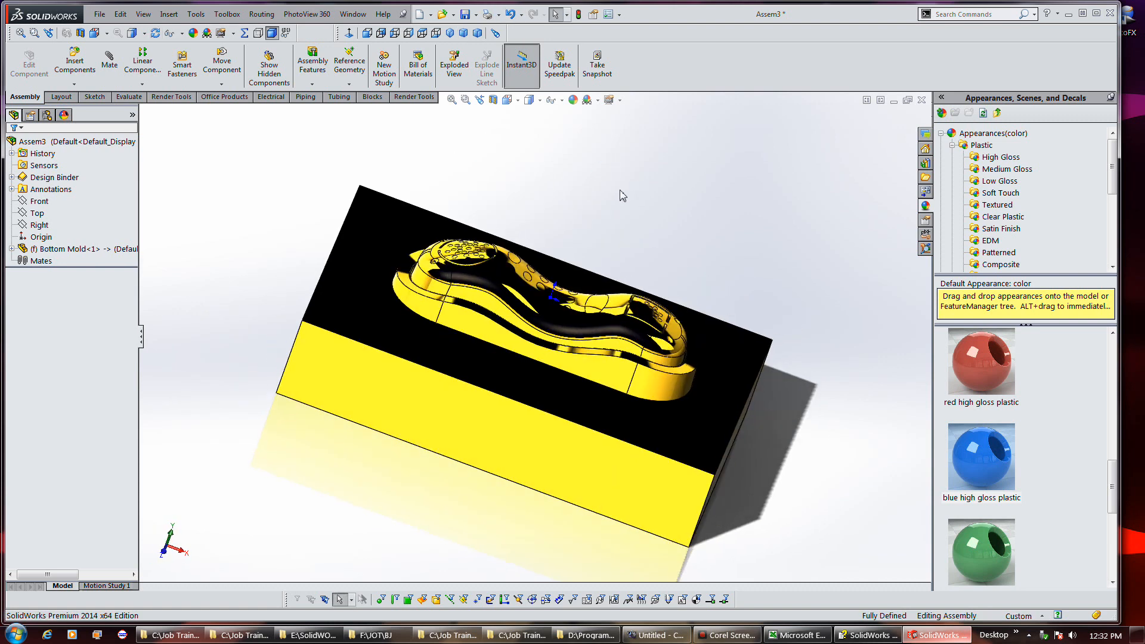
Step: View the Top Mold and Master phone parts for comparison and return to the assembly
click(363, 16)
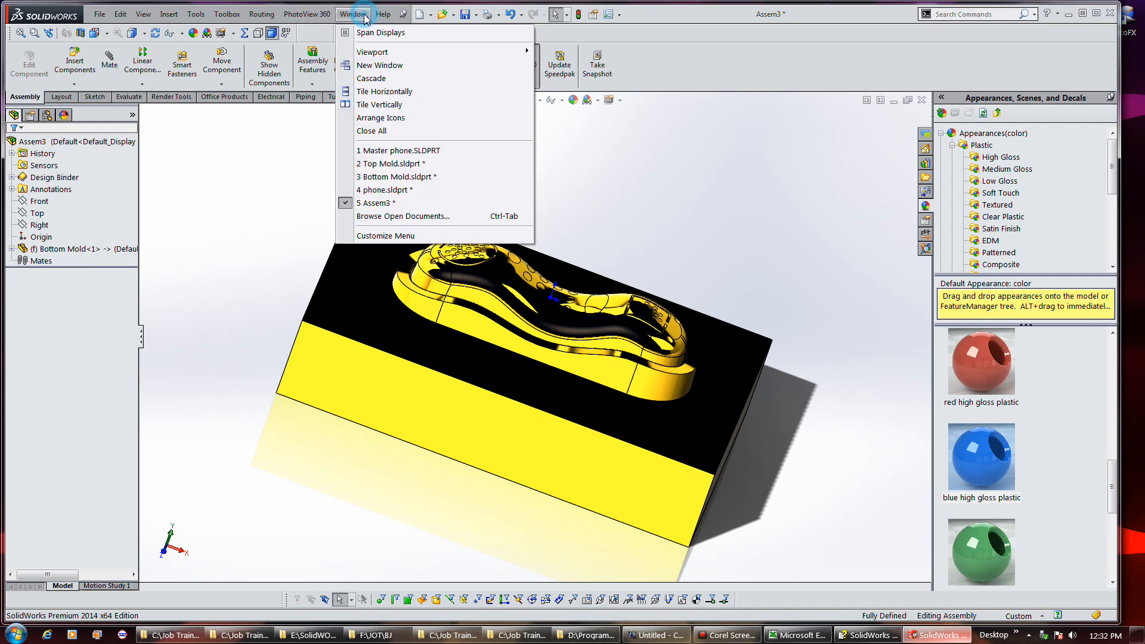
click(421, 163)
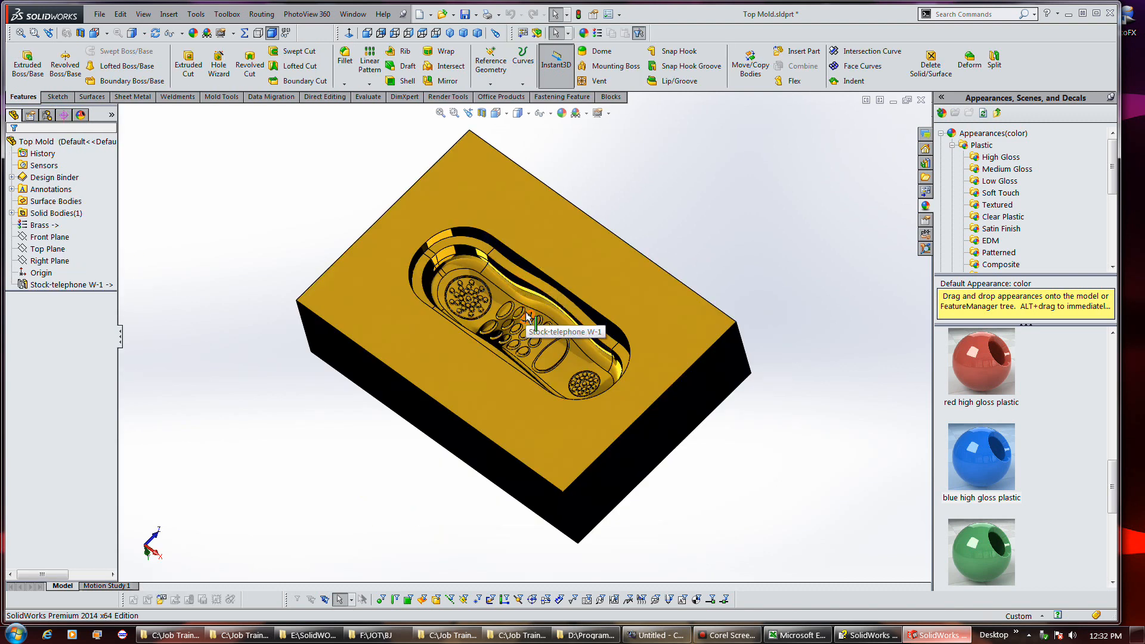
click(355, 14)
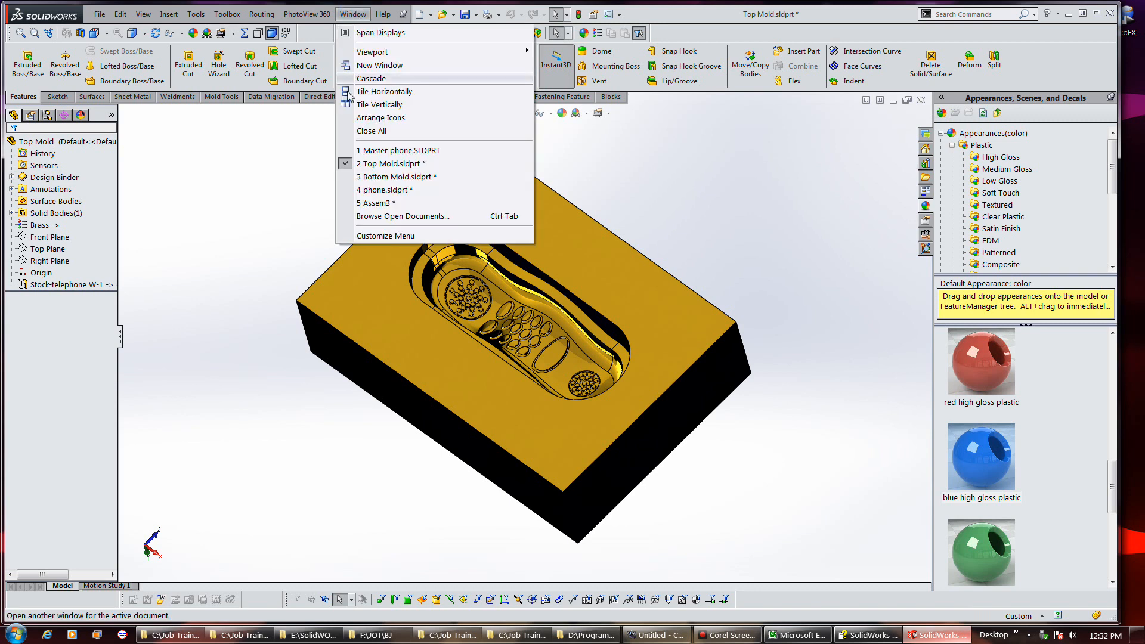
click(360, 151)
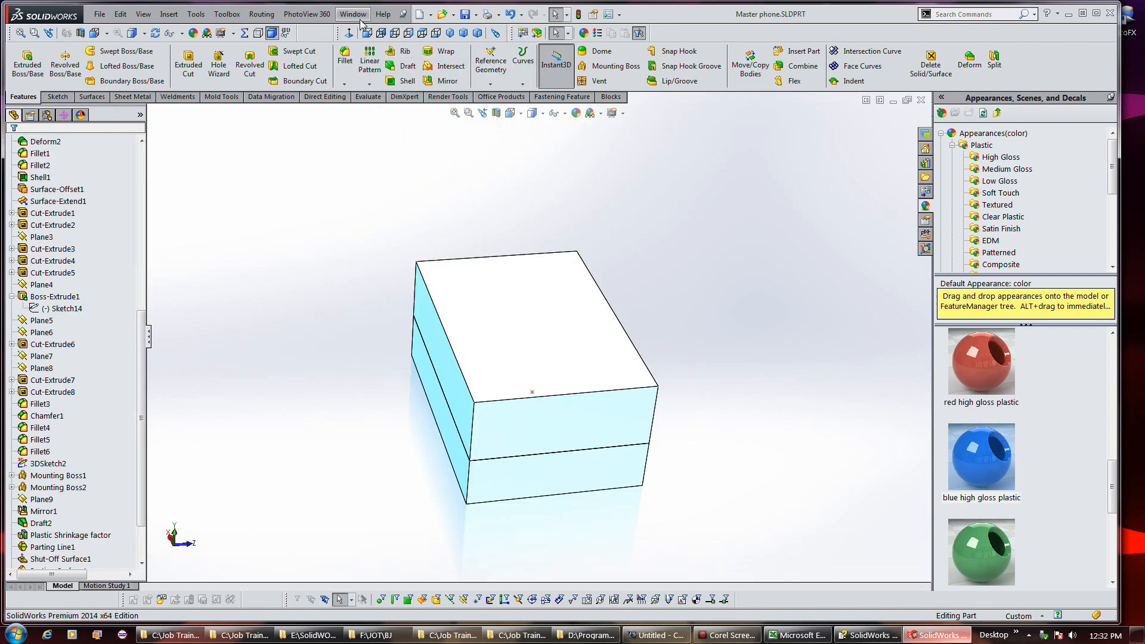
click(353, 15)
click(399, 204)
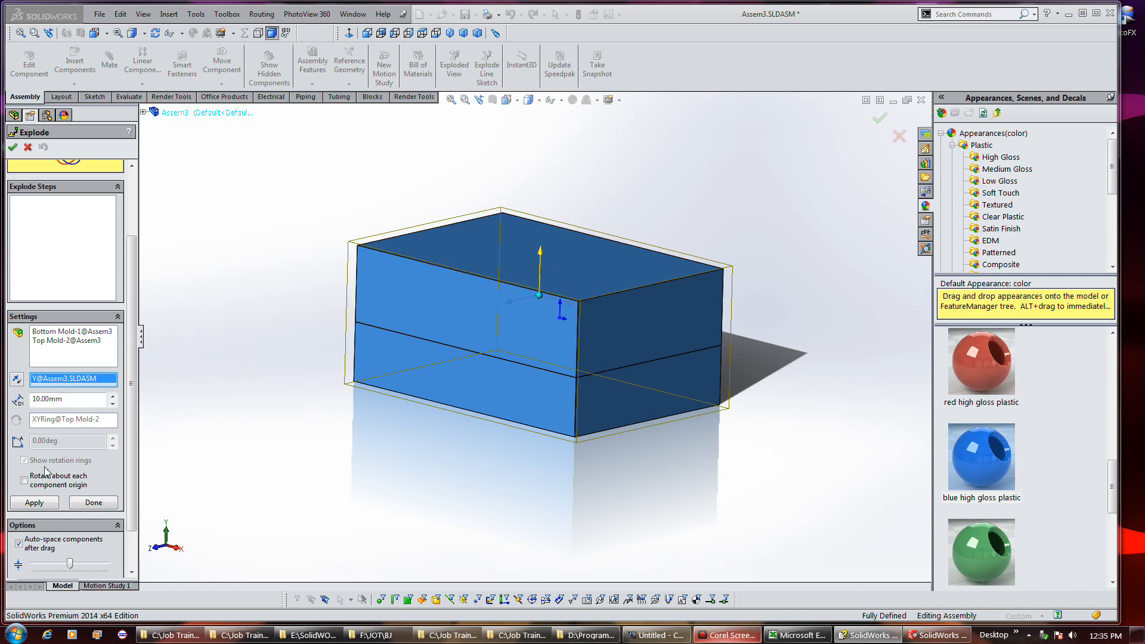
Step: Apply a 10 mm explode step along the assembly's Y direction to the selected mold components
click(34, 503)
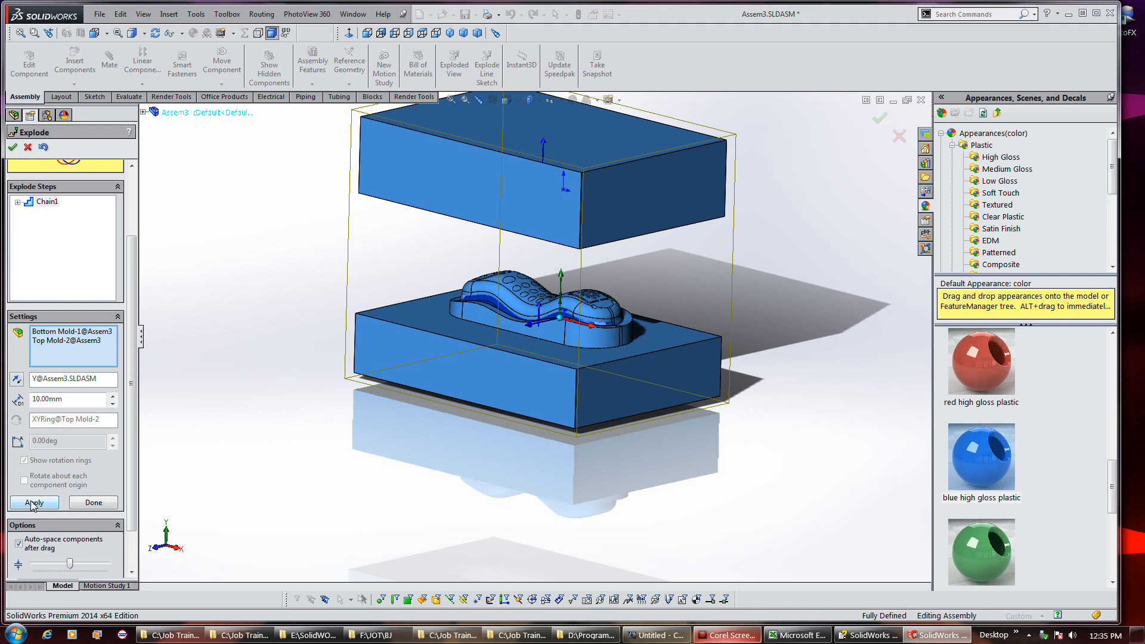
drag(133, 407, 137, 445)
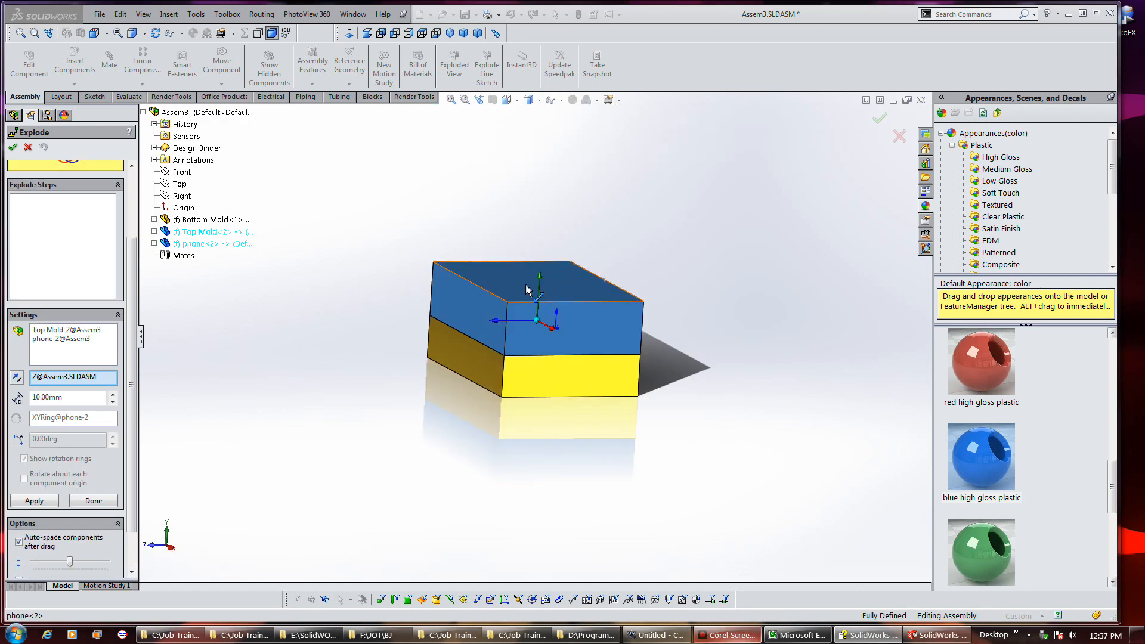
Step: Explode the Top Mold and phone by 10 mm perpendicular to the Top Mold's upper face
click(540, 288)
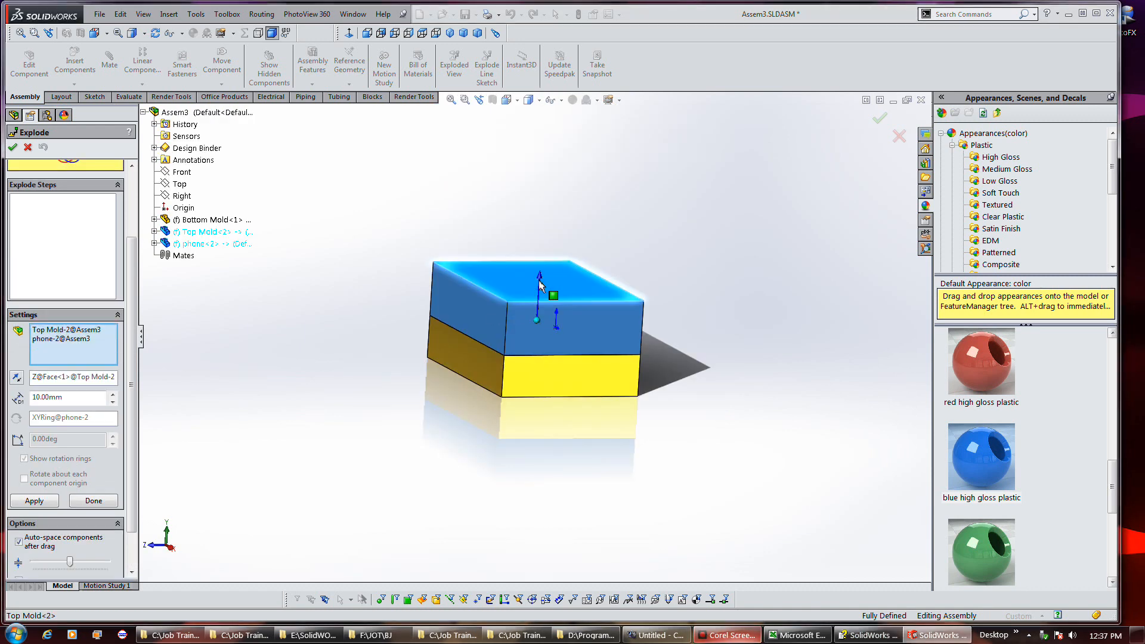
click(78, 378)
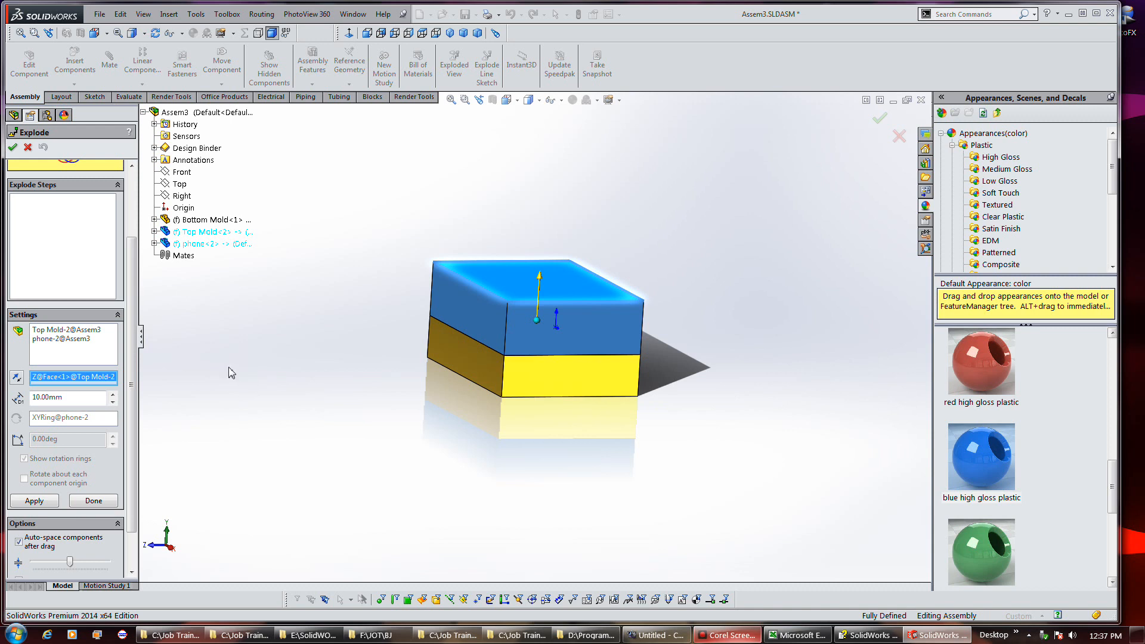
drag(135, 397, 147, 418)
click(40, 473)
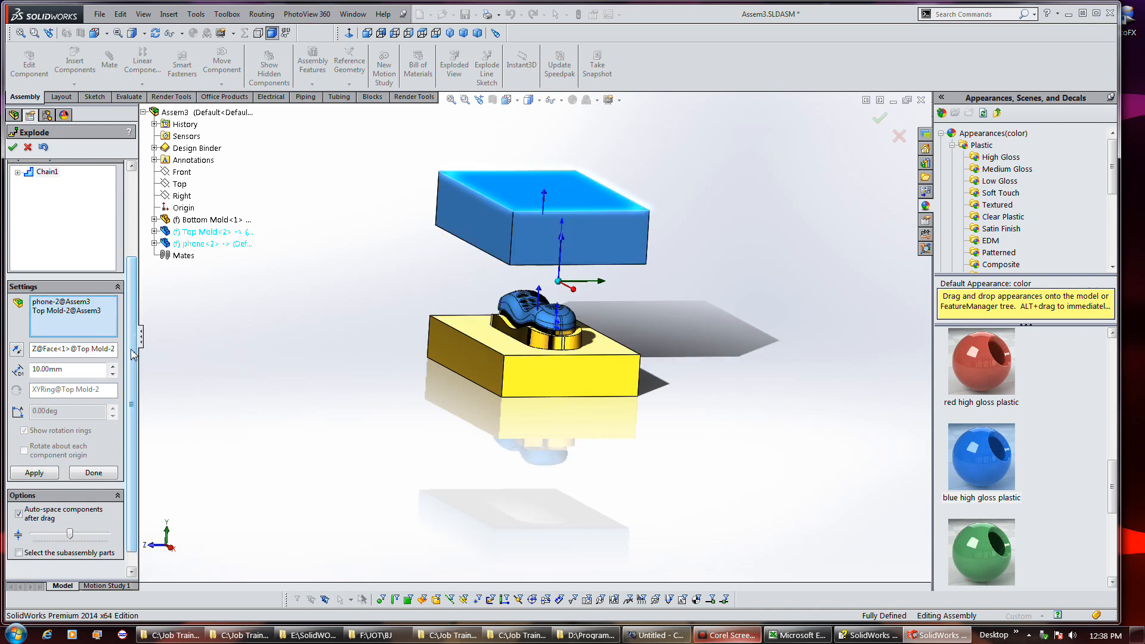
middle_drag(614, 280, 558, 304)
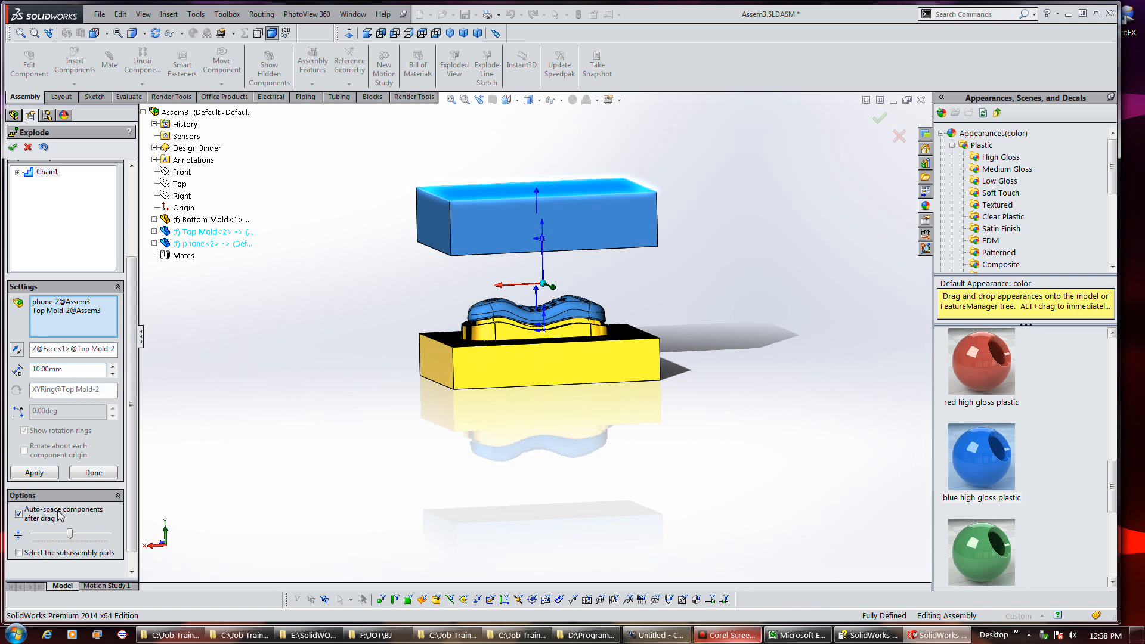
click(113, 368)
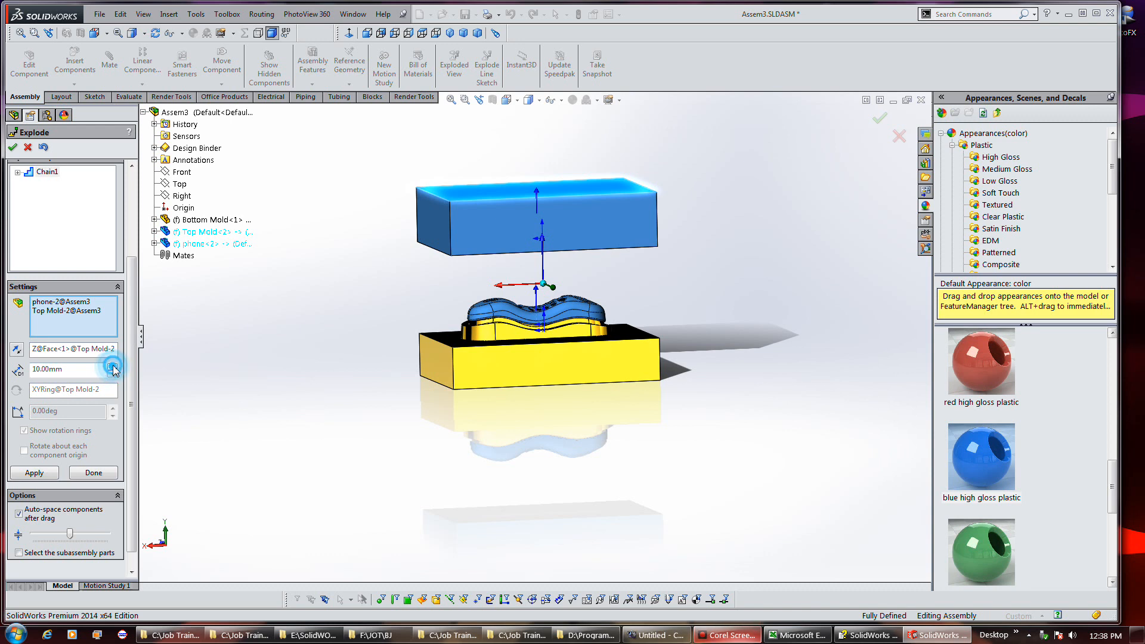
Step: Undo the last explode step and explode the phone and Top Mold 120 mm along the assembly's Z direction
click(43, 148)
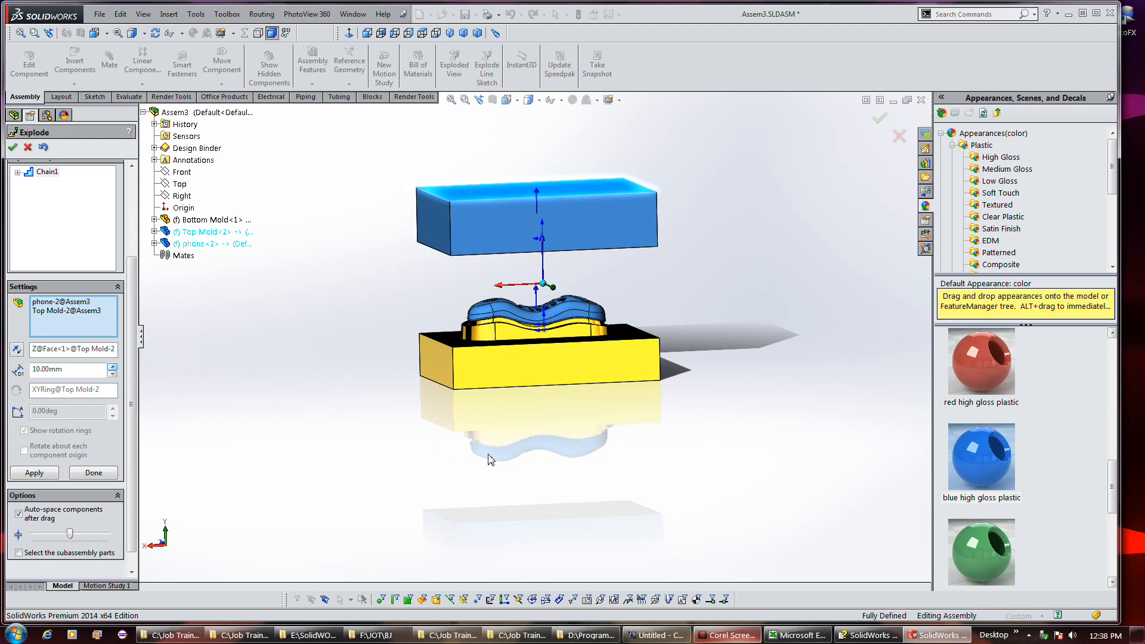
key(ctrl+z)
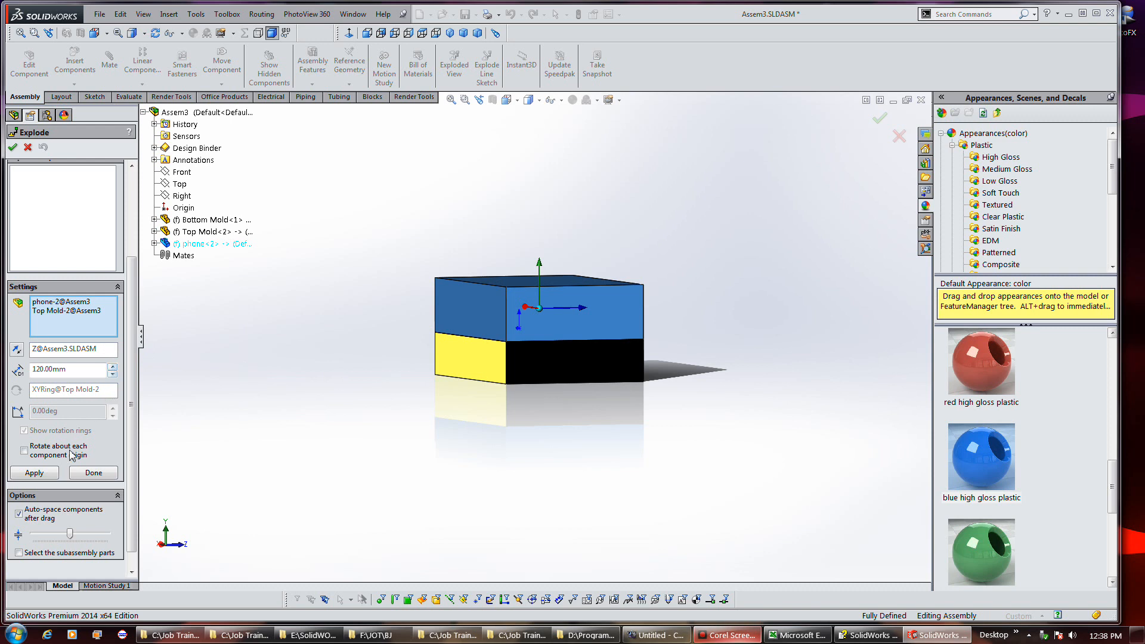
click(53, 476)
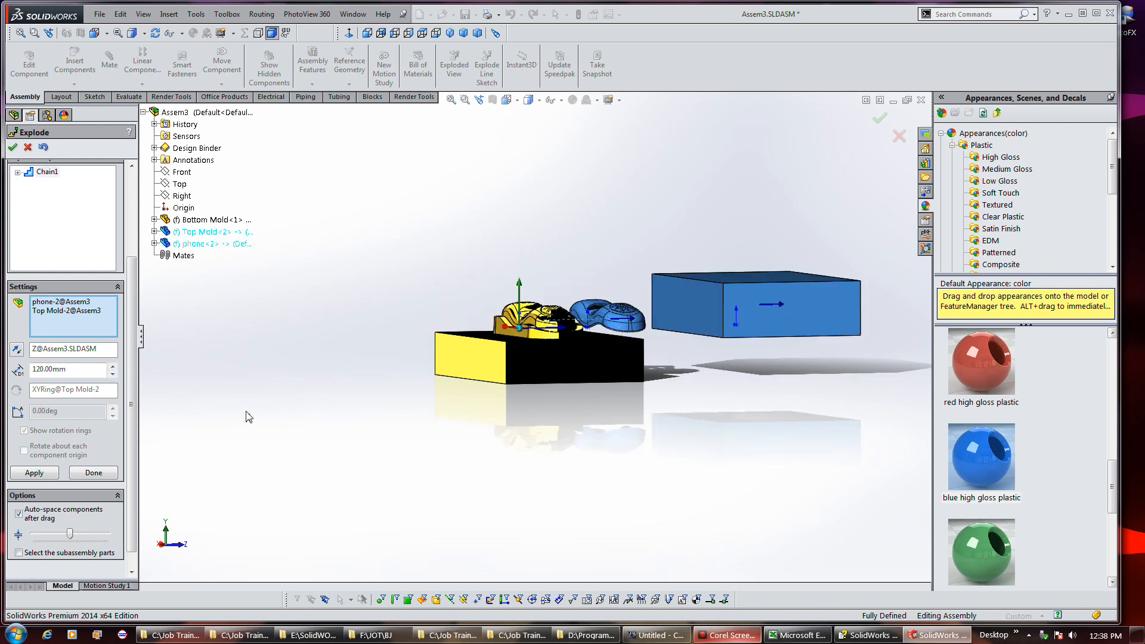
middle_drag(365, 405, 358, 445)
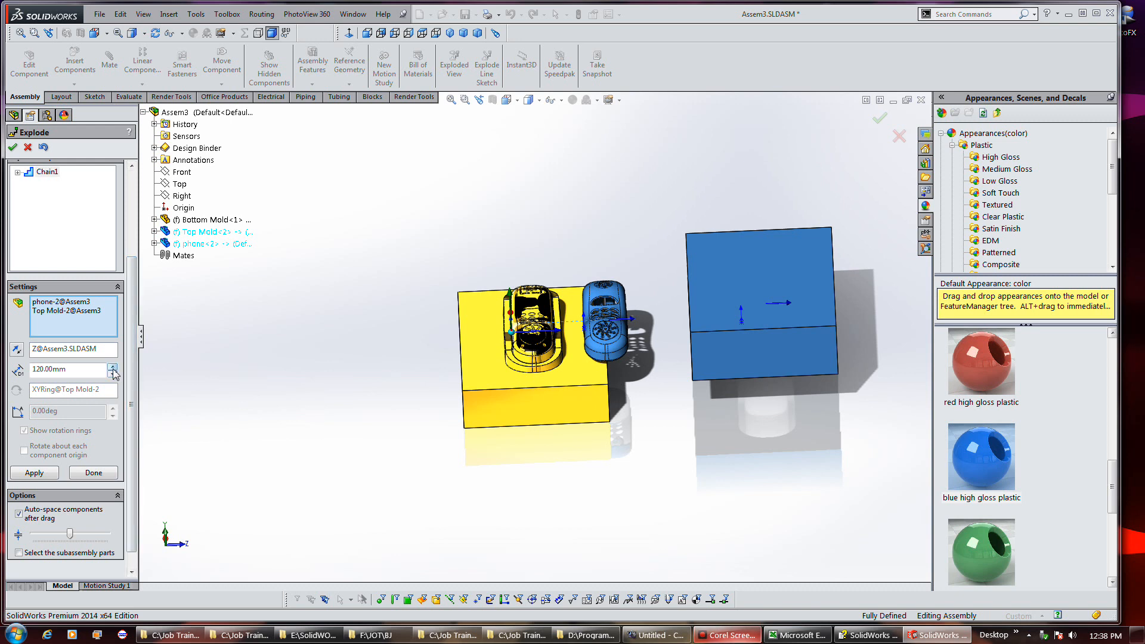
Step: Increase the explode distance of the phone and Top Mold along the assembly's Z direction to 170 mm
click(85, 310)
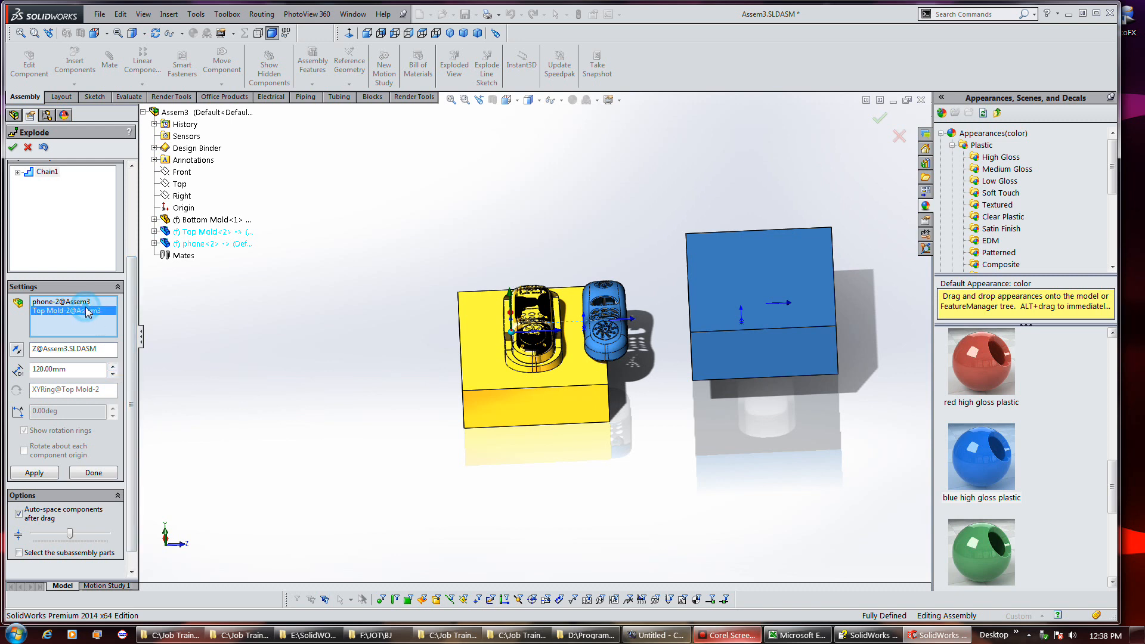
click(112, 366)
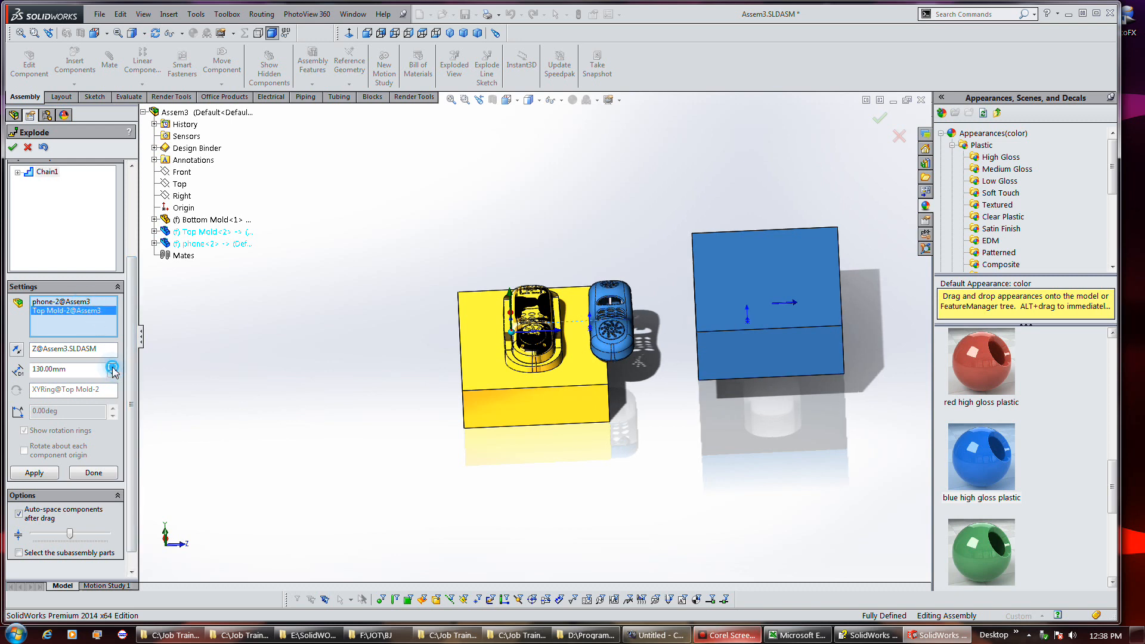
click(112, 366)
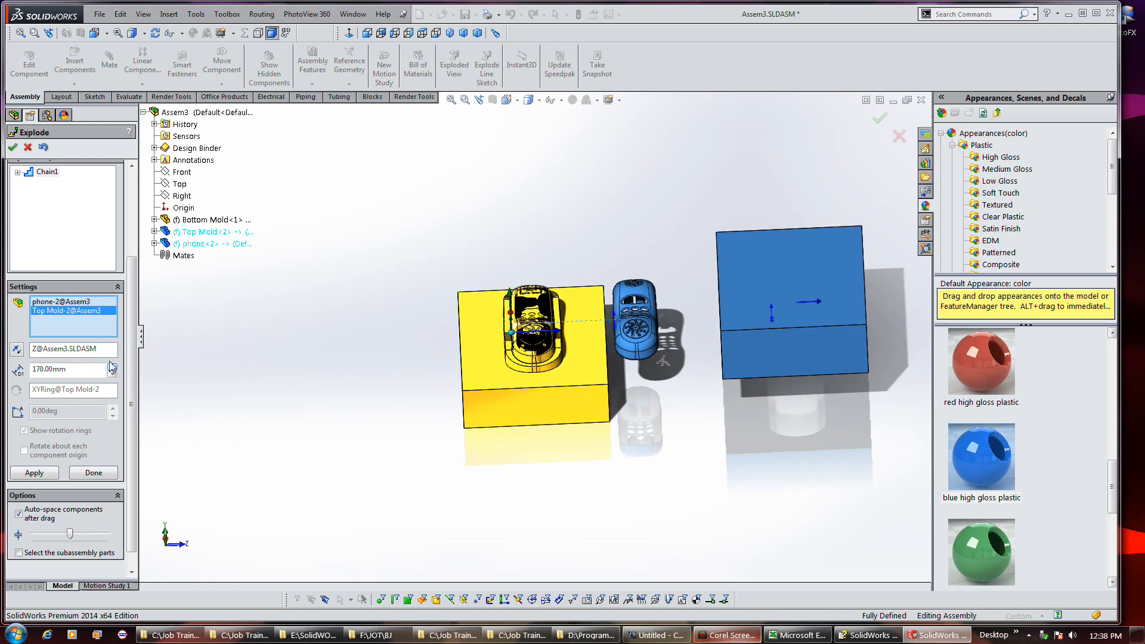
Step: Change the explode direction of the phone and Top Mold to the assembly's Y axis and apply the step
click(86, 353)
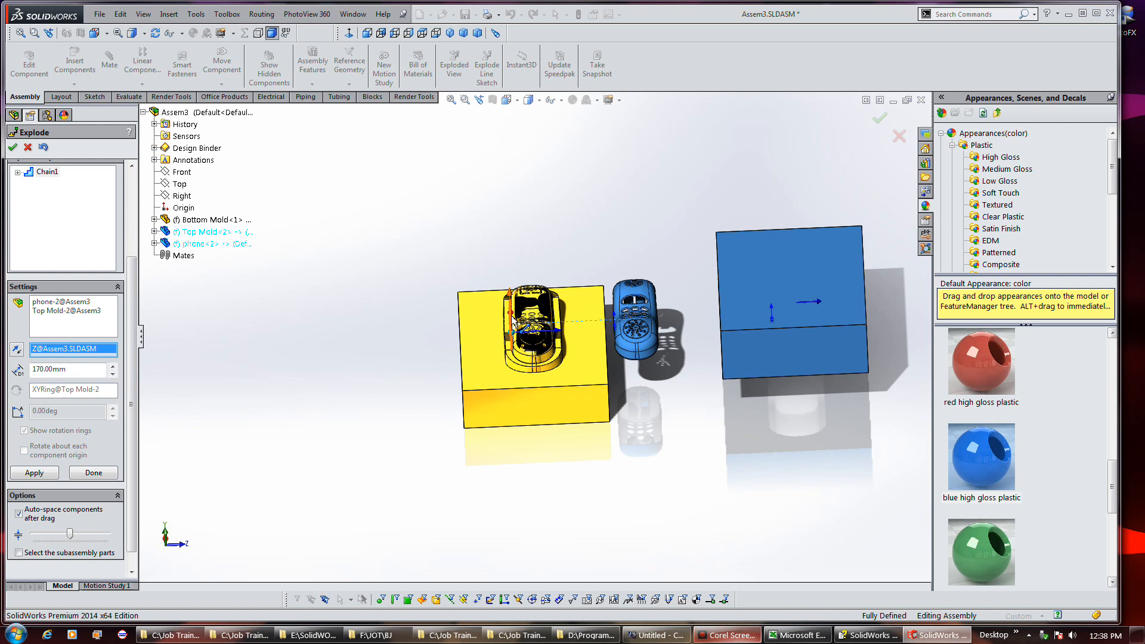
middle_drag(549, 268, 546, 161)
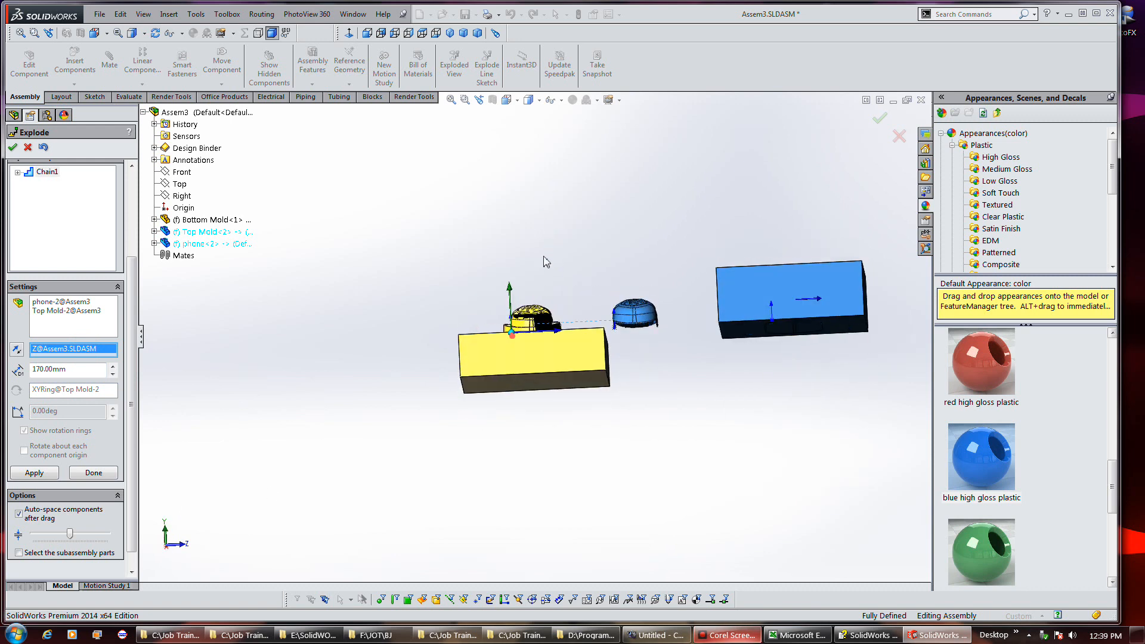
click(510, 290)
click(34, 473)
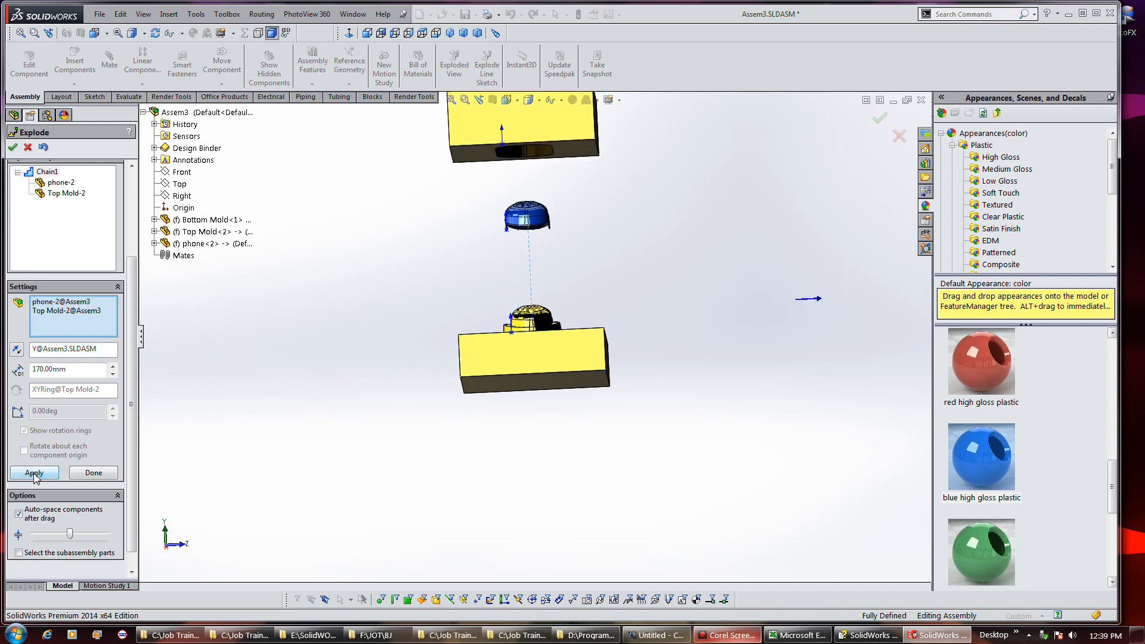
middle_drag(352, 338, 388, 368)
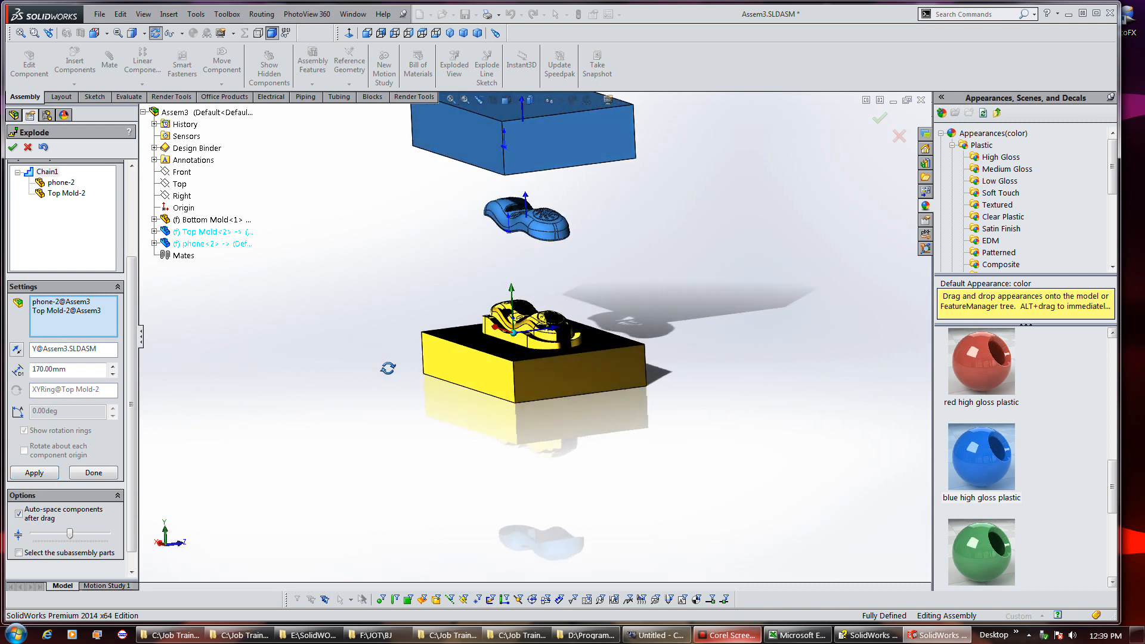
Step: Try a 190 mm explode distance along Y with the Top Mold entry selected
click(67, 316)
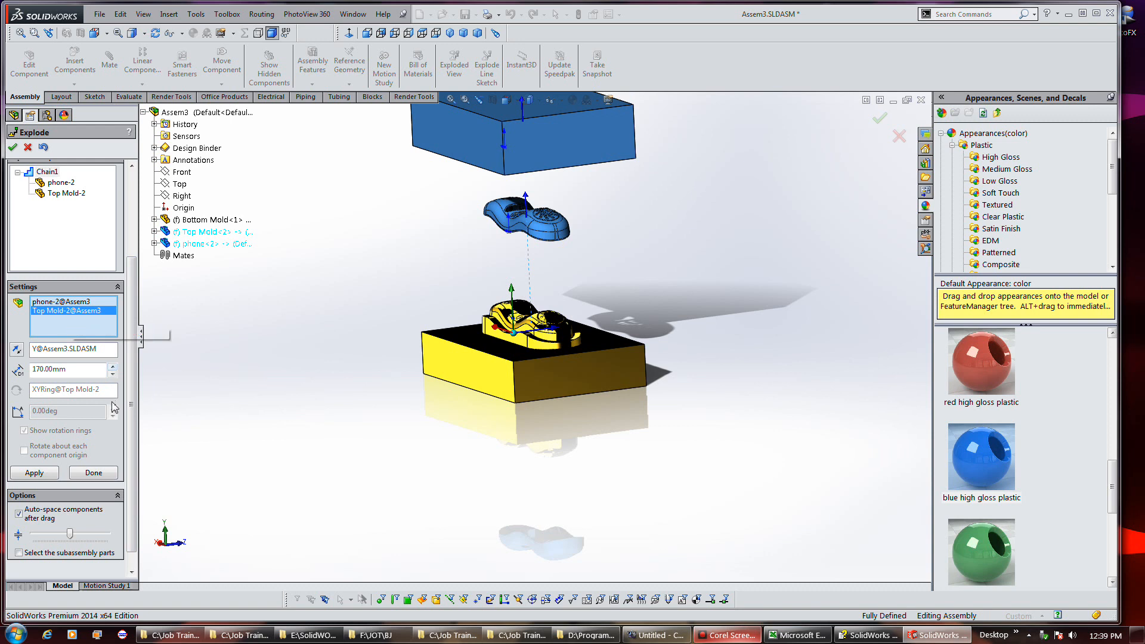
click(113, 366)
click(112, 367)
Step: Reduce the phone and Top Mold explode distance along Y to 170 mm and finish the exploded view
click(82, 303)
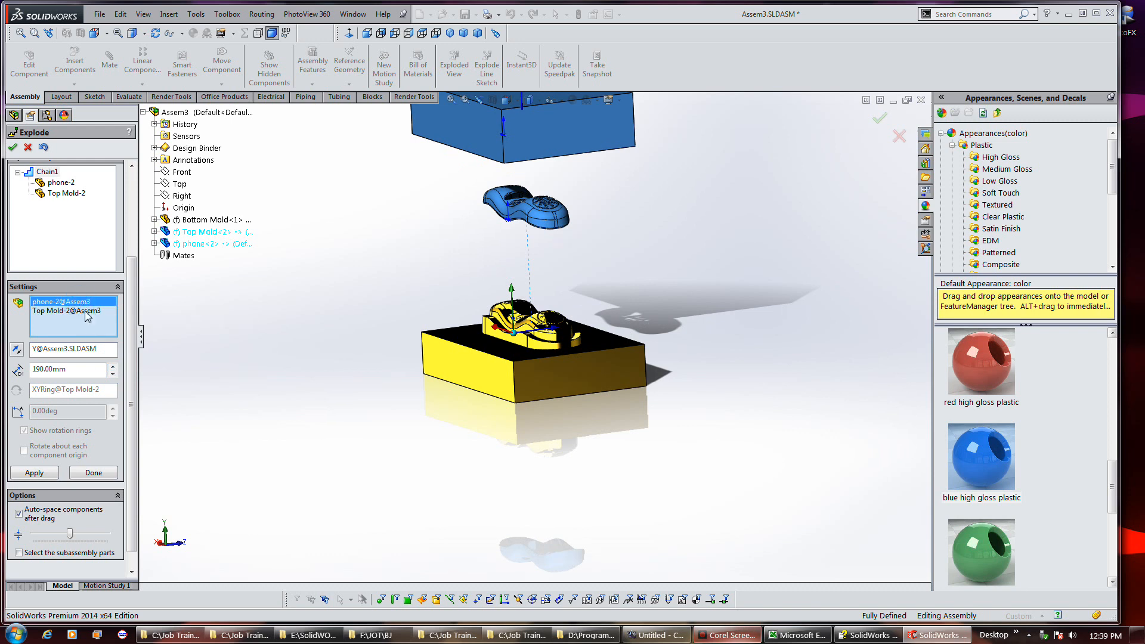
click(112, 374)
click(113, 374)
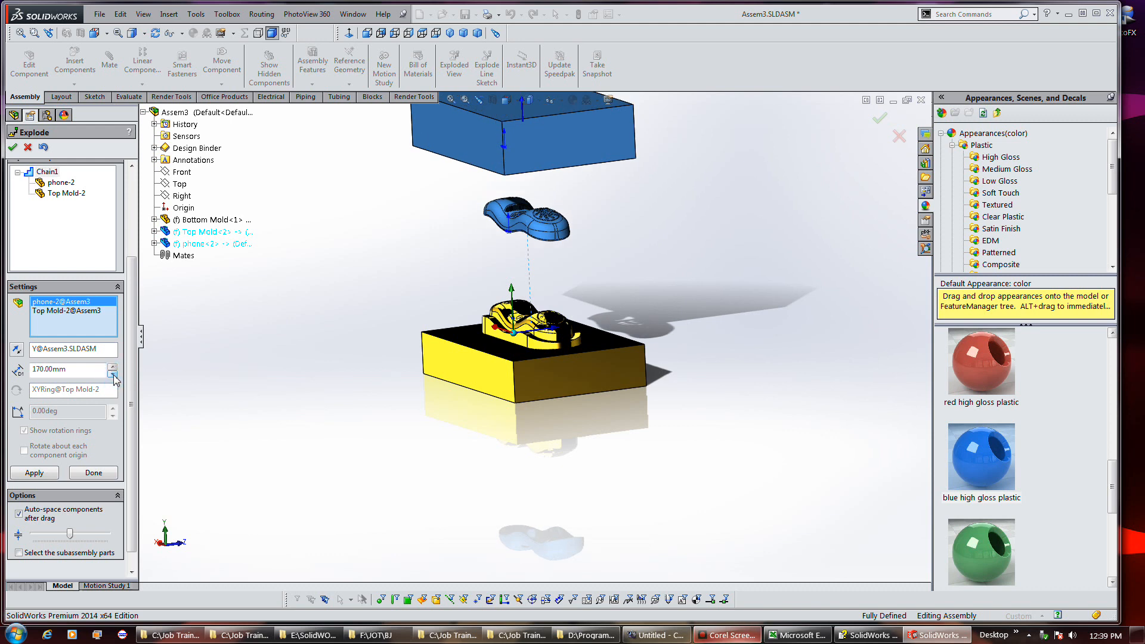
click(113, 374)
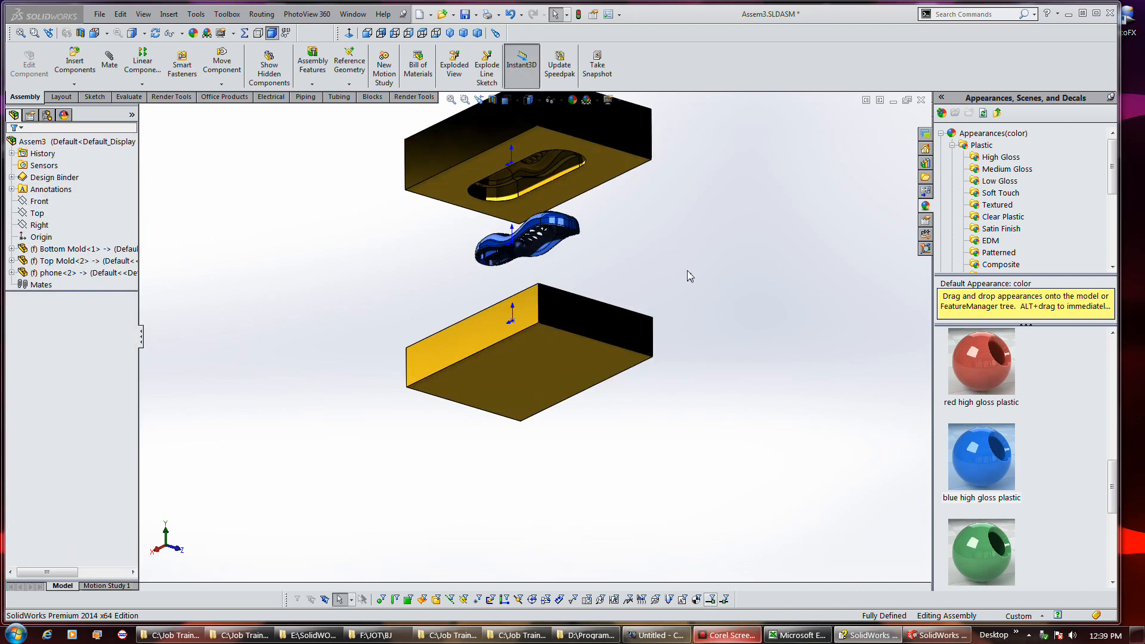
Step: Examine the separated Top Mold, phone and Bottom Mold from several angles
middle_drag(690, 276, 644, 221)
middle_drag(565, 217, 618, 240)
middle_drag(694, 295, 716, 329)
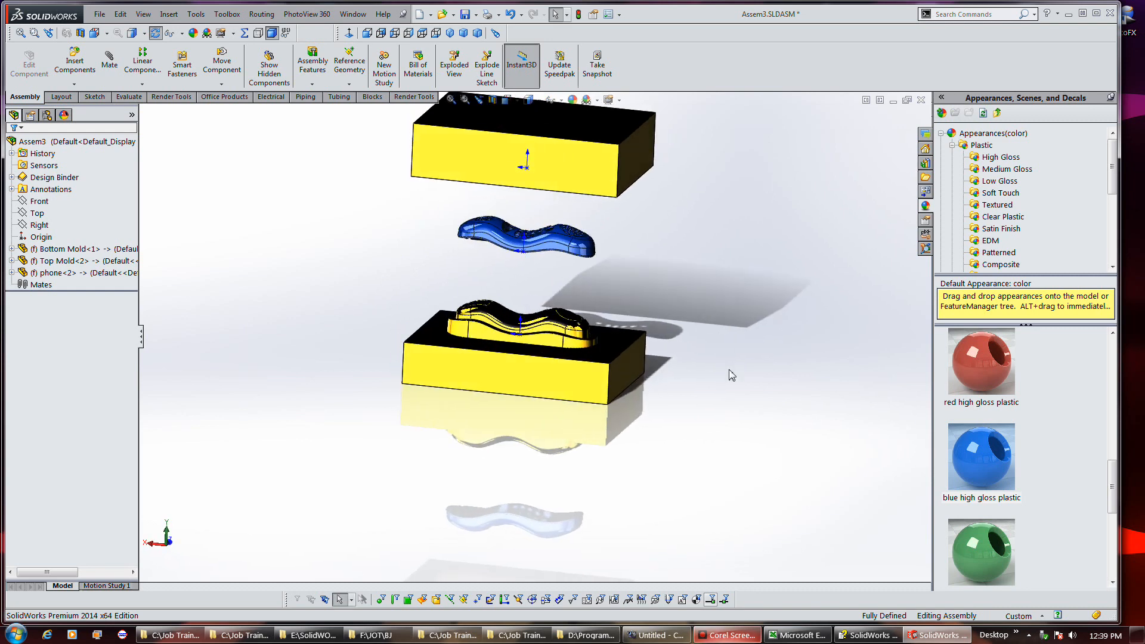